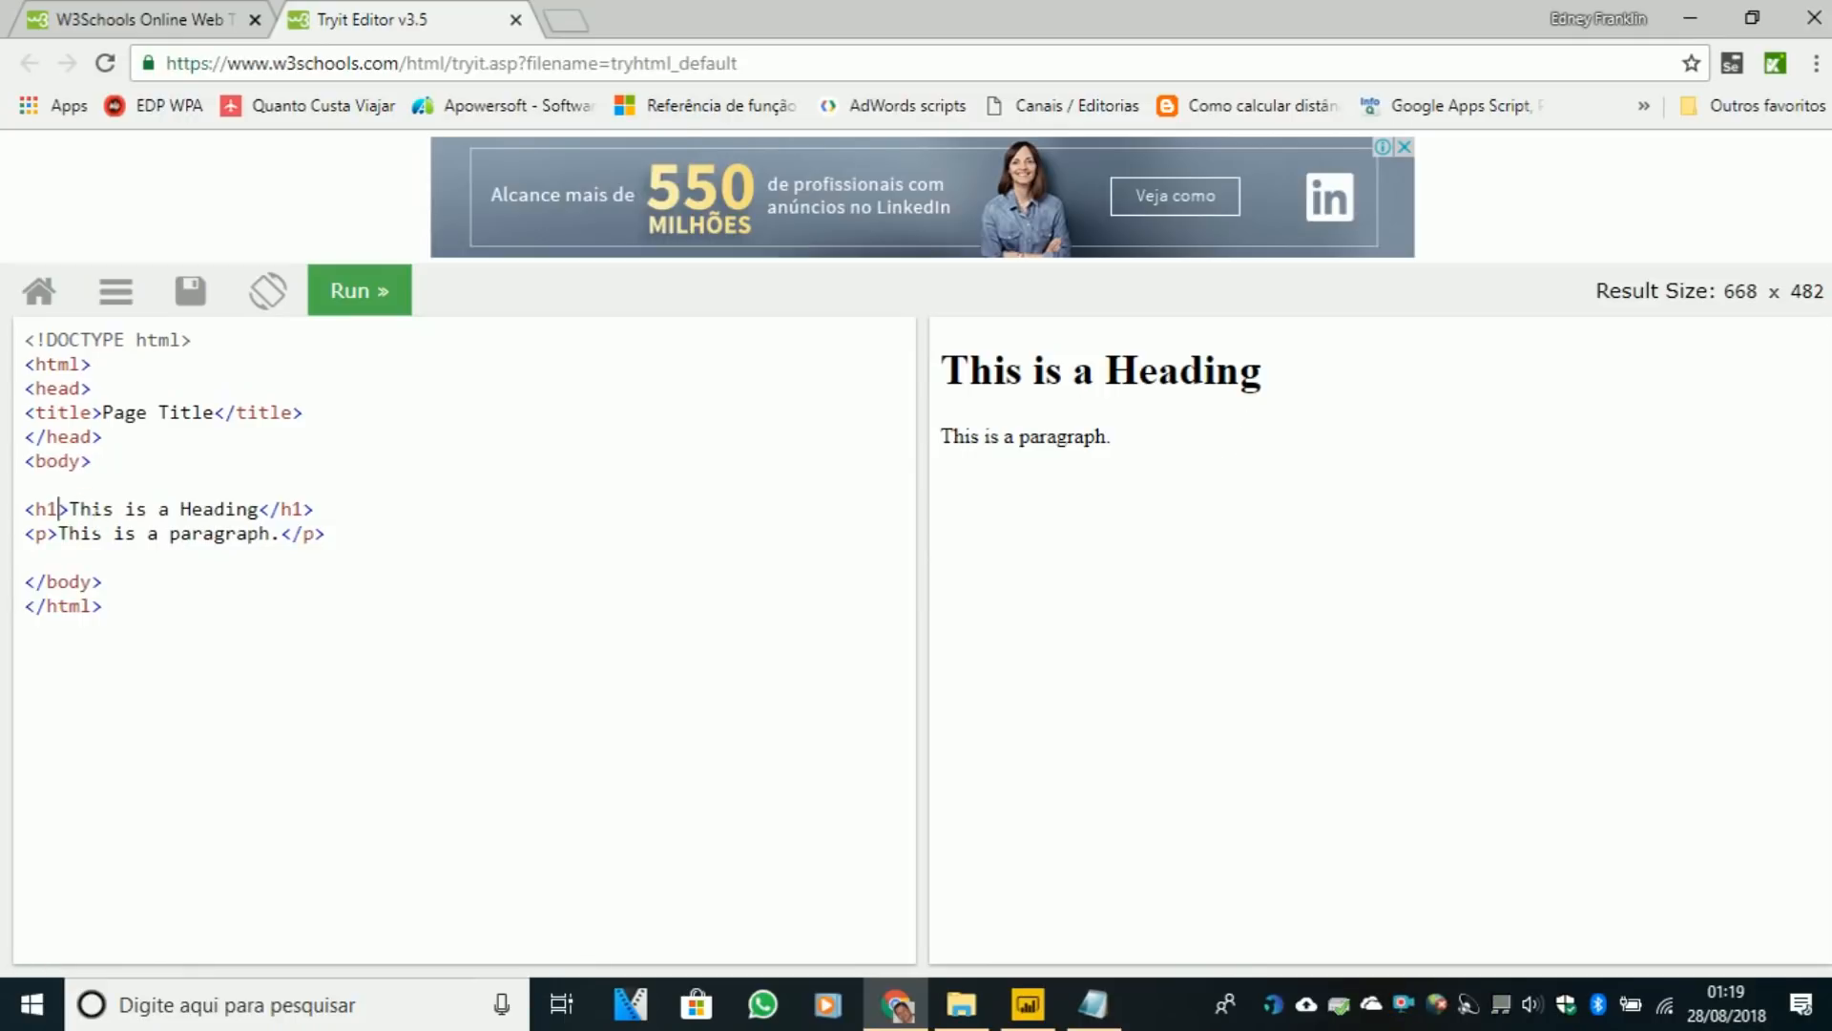
- Replace the h1 heading text with a person's name and run the preview
key(ctrl+shift+Right)
key(ctrl+shift+Right)
key(ctrl+shift+Right)
key(ctrl+shift+Right)
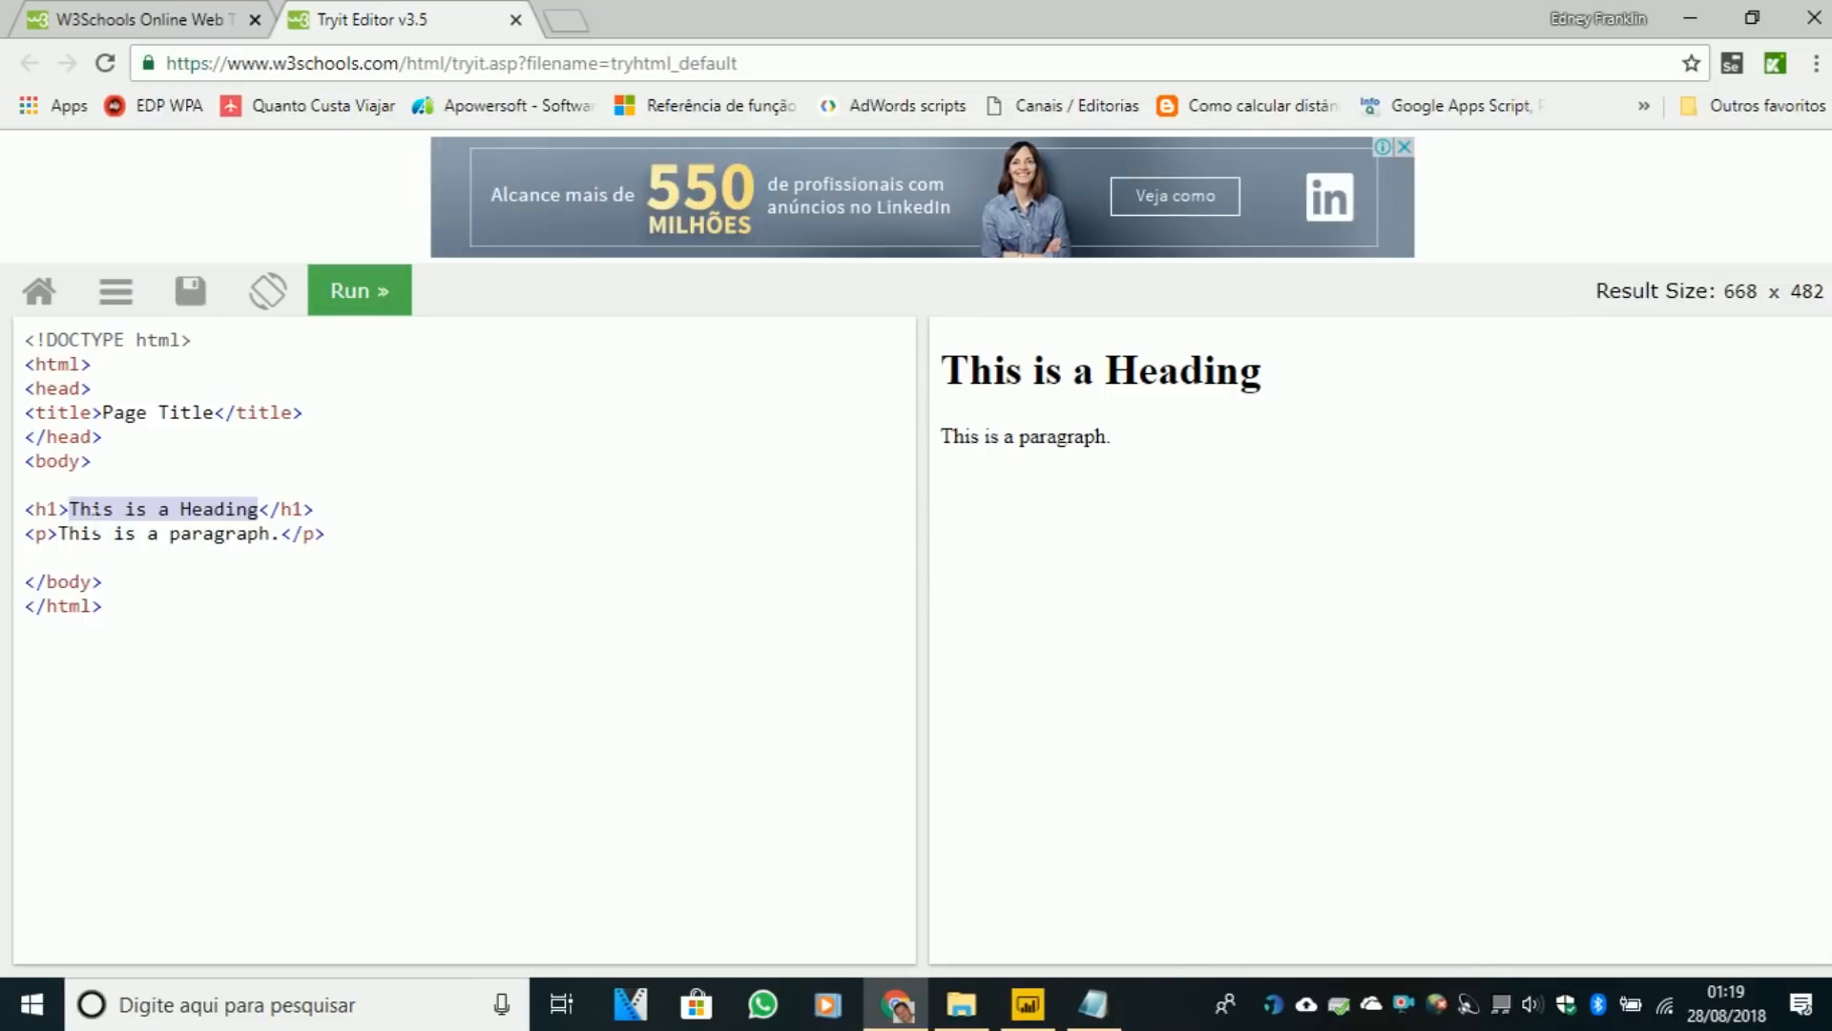
text(Edney Franklin)
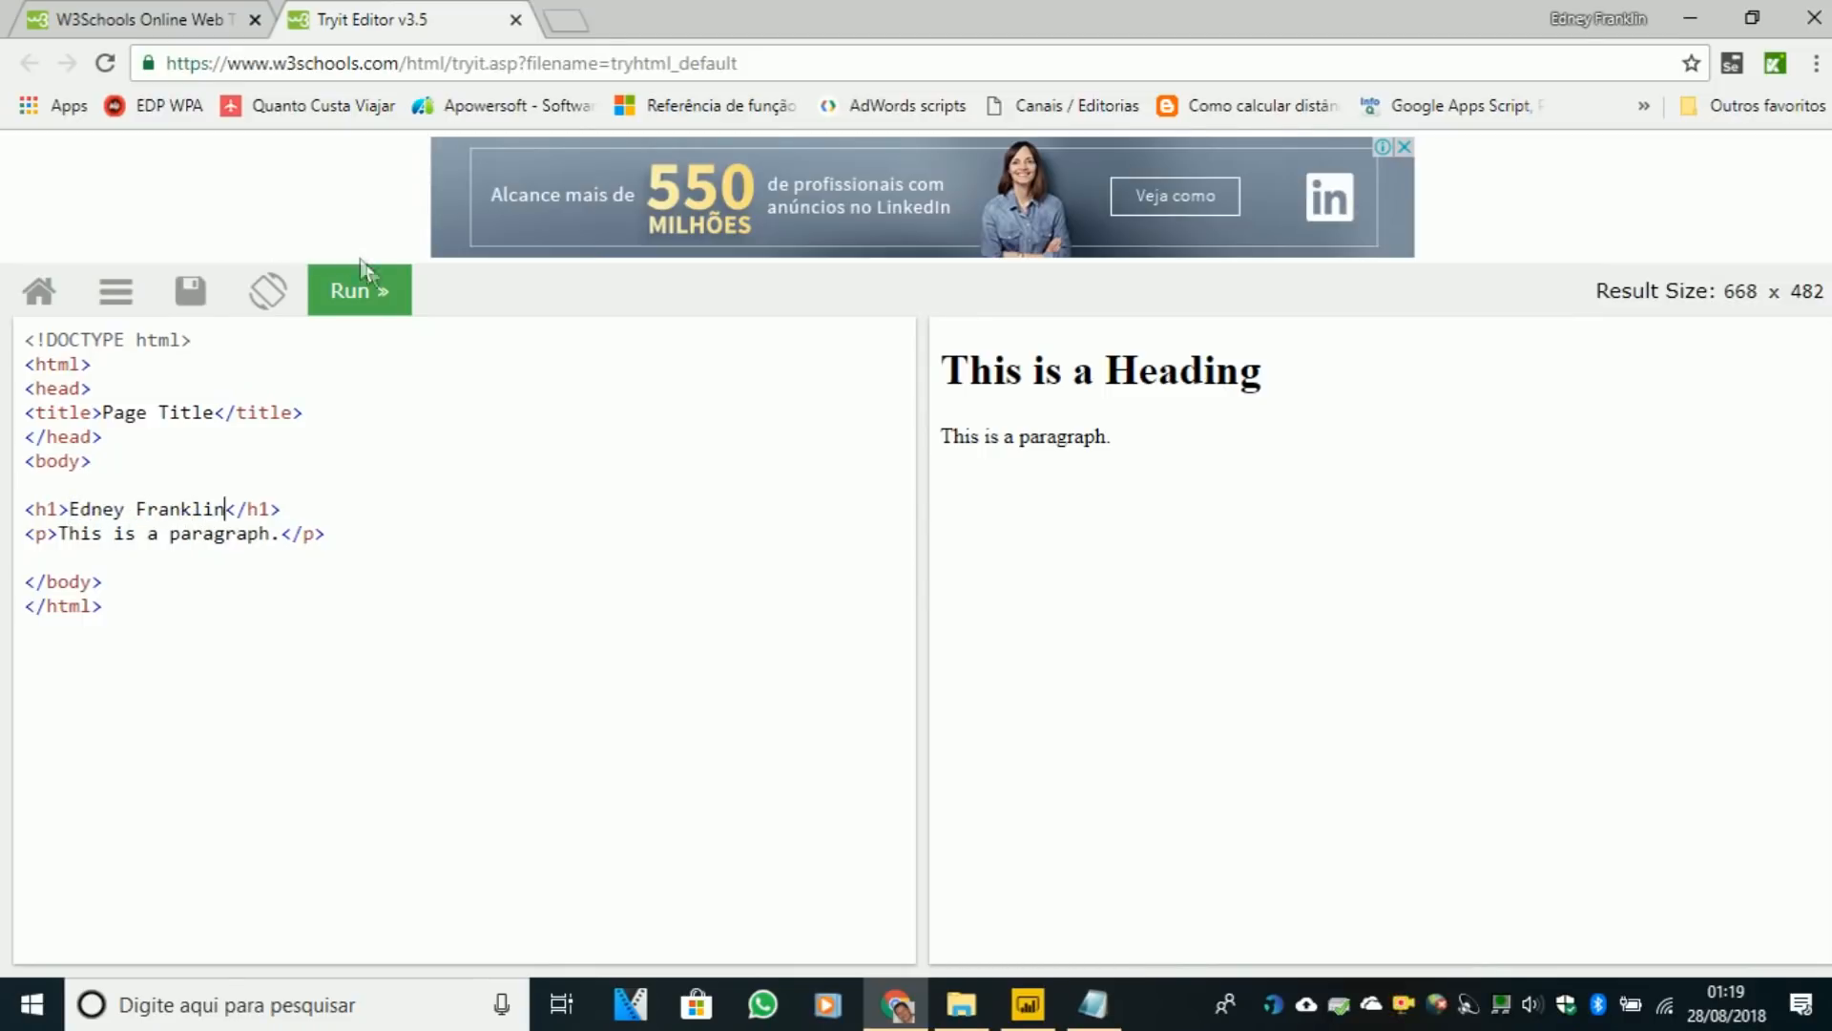
click(361, 306)
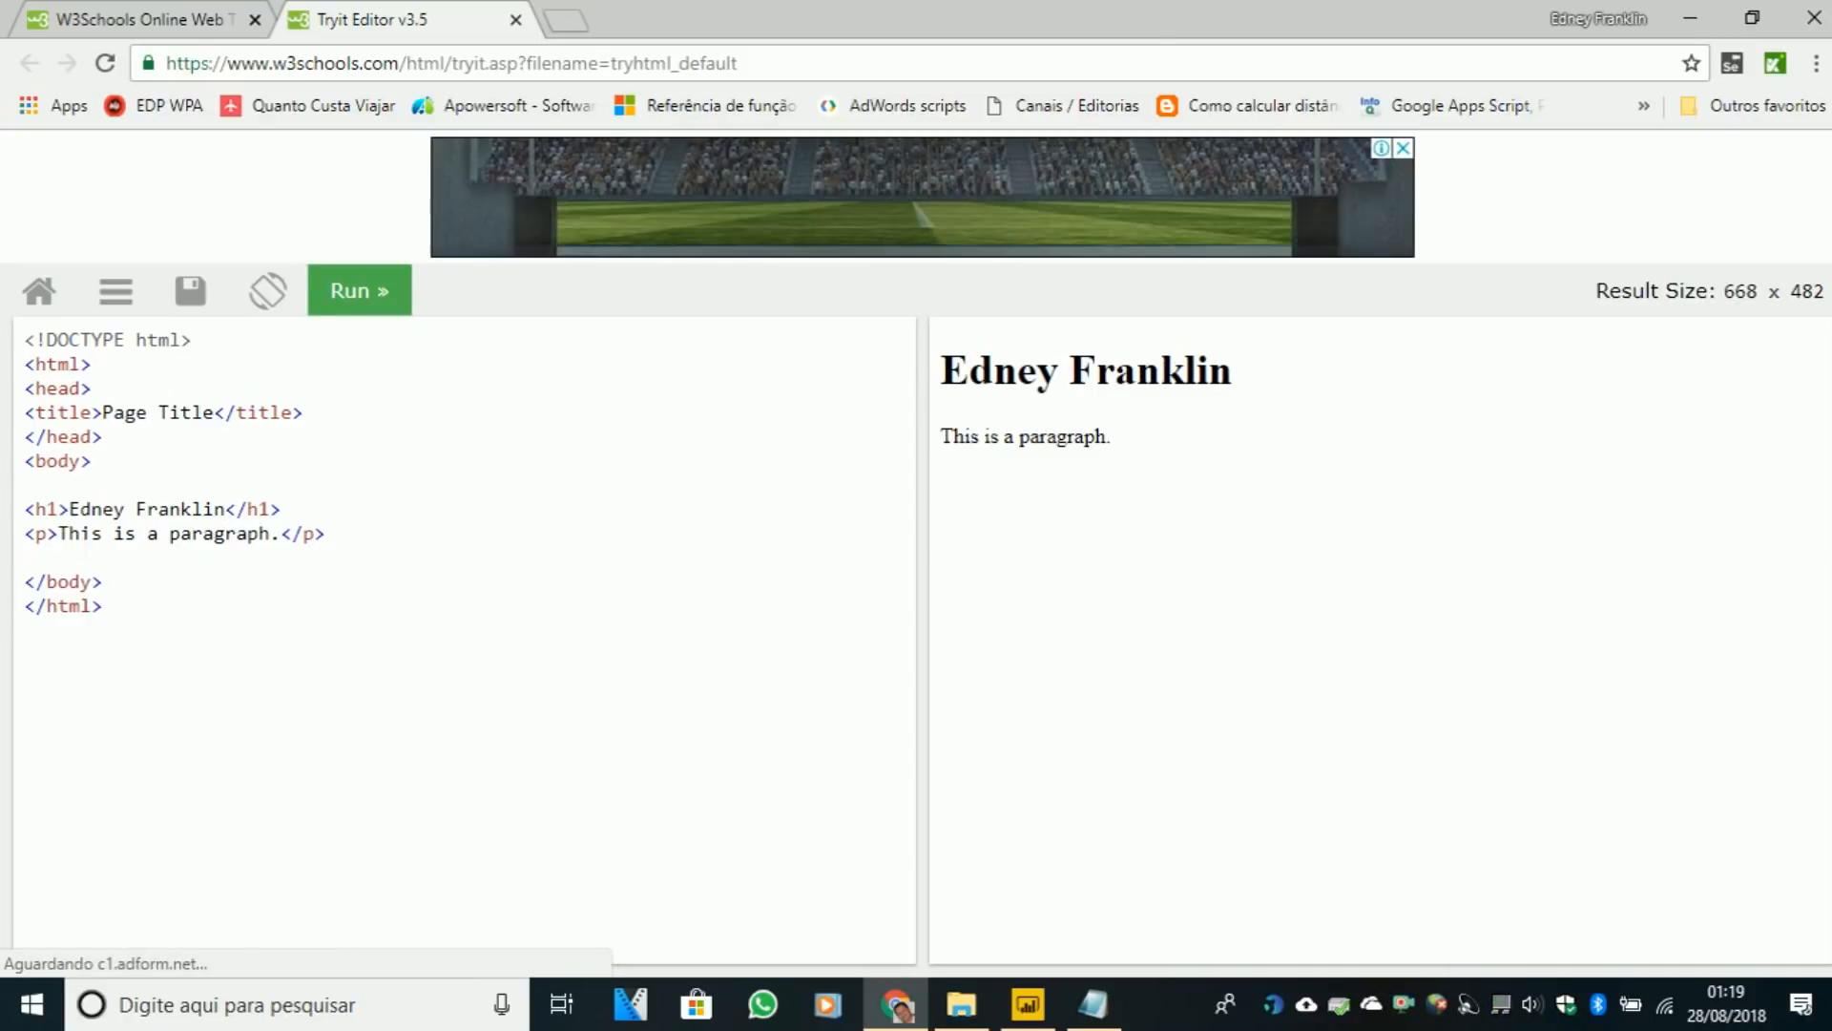
- Change the paragraph to 'Teste de Html', rerun it, and select both code lines for copying
drag(59, 532, 269, 534)
text(Teste d)
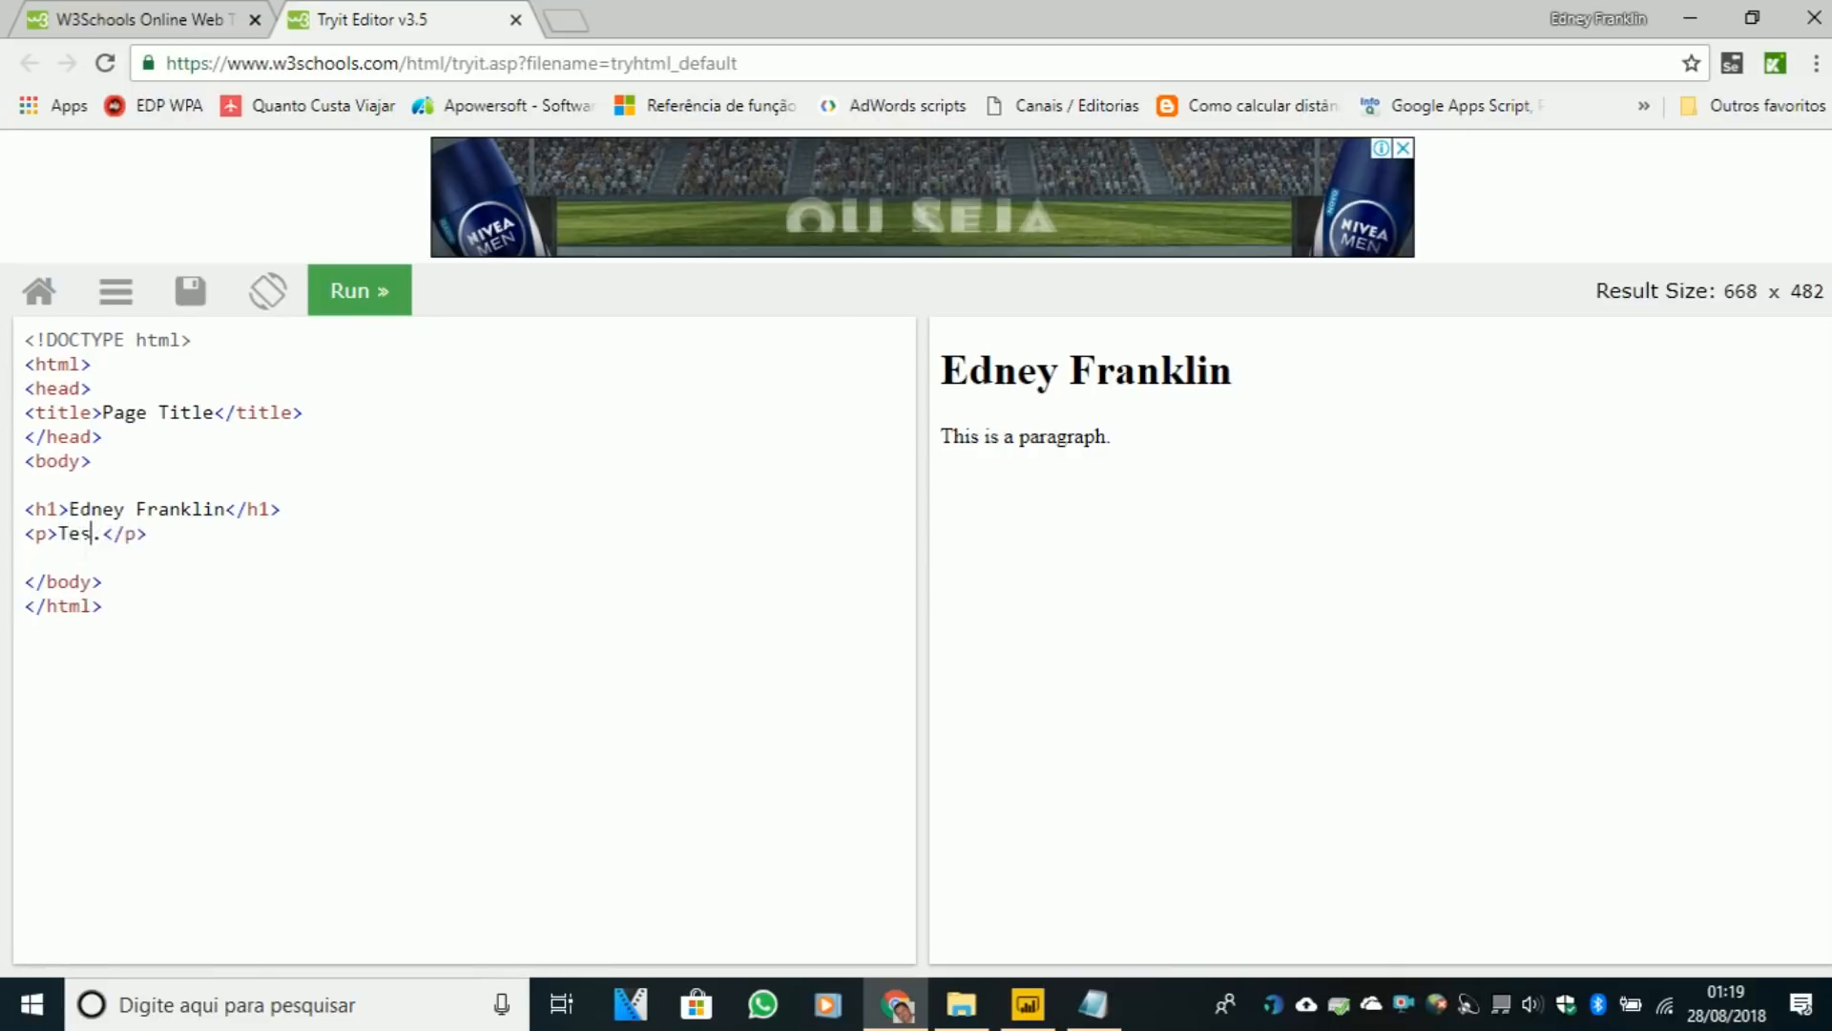
text(e Ht)
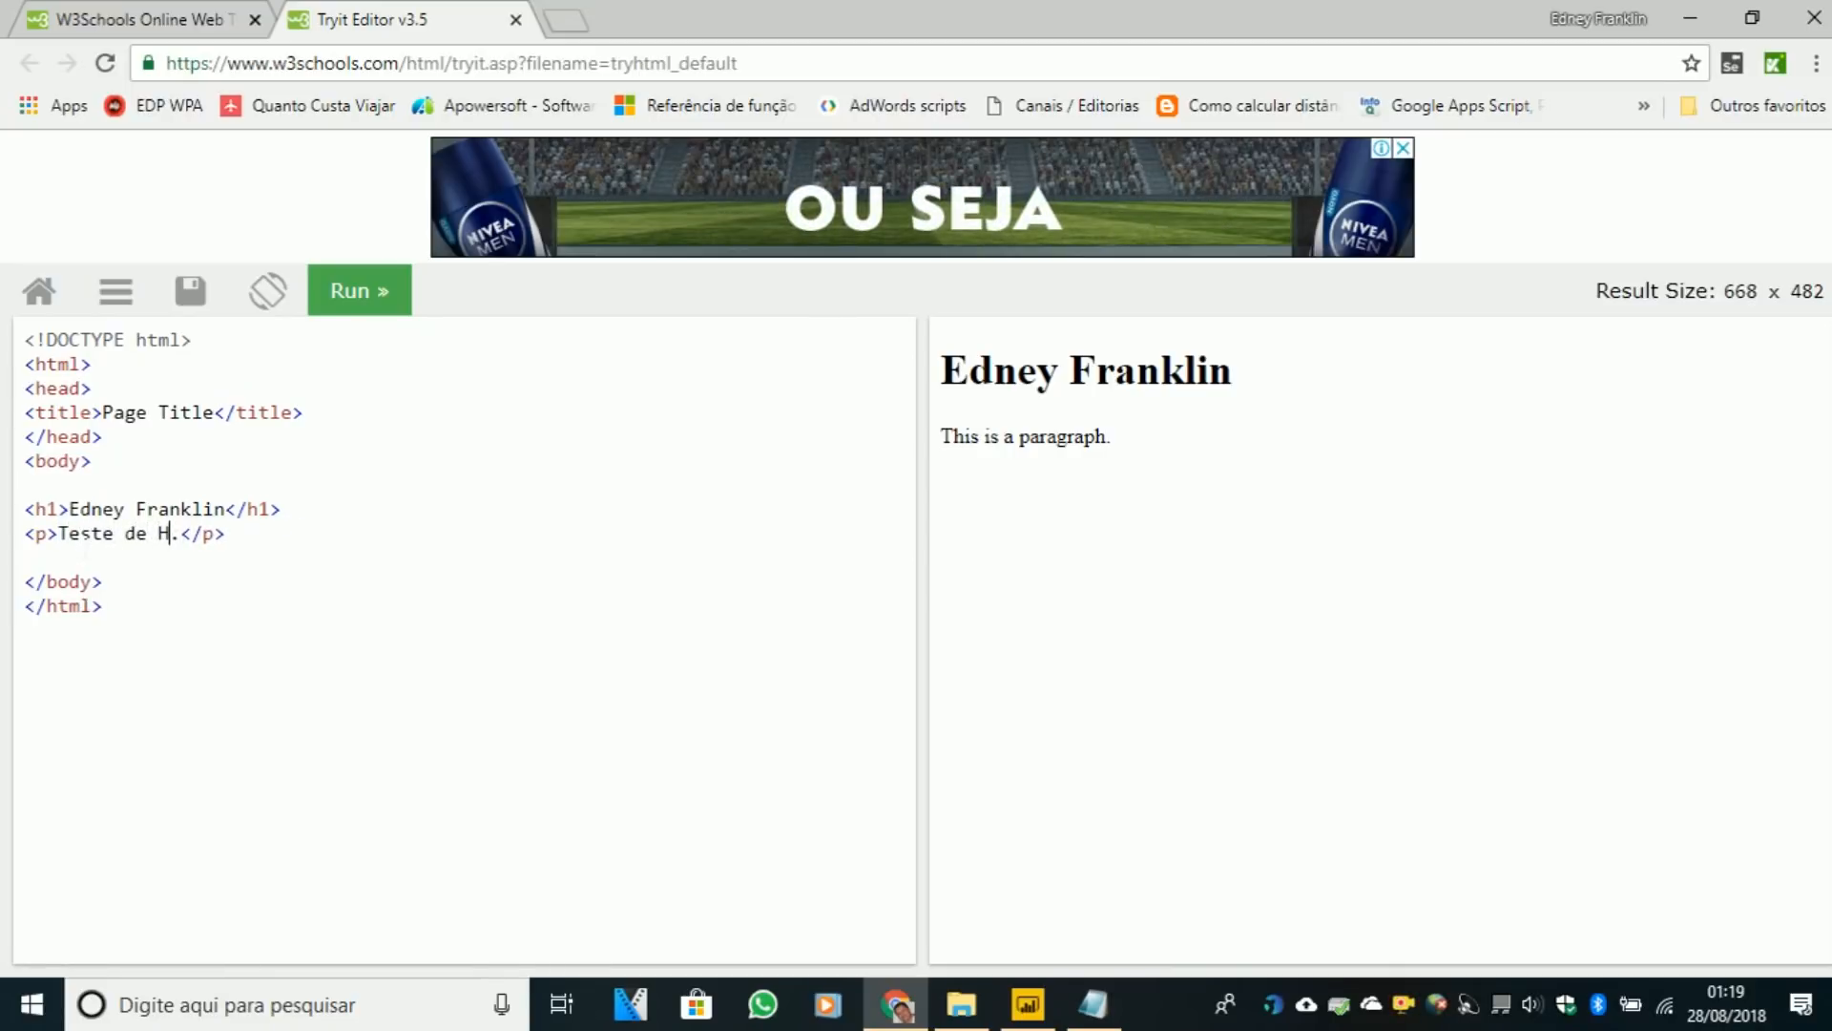
text(ml)
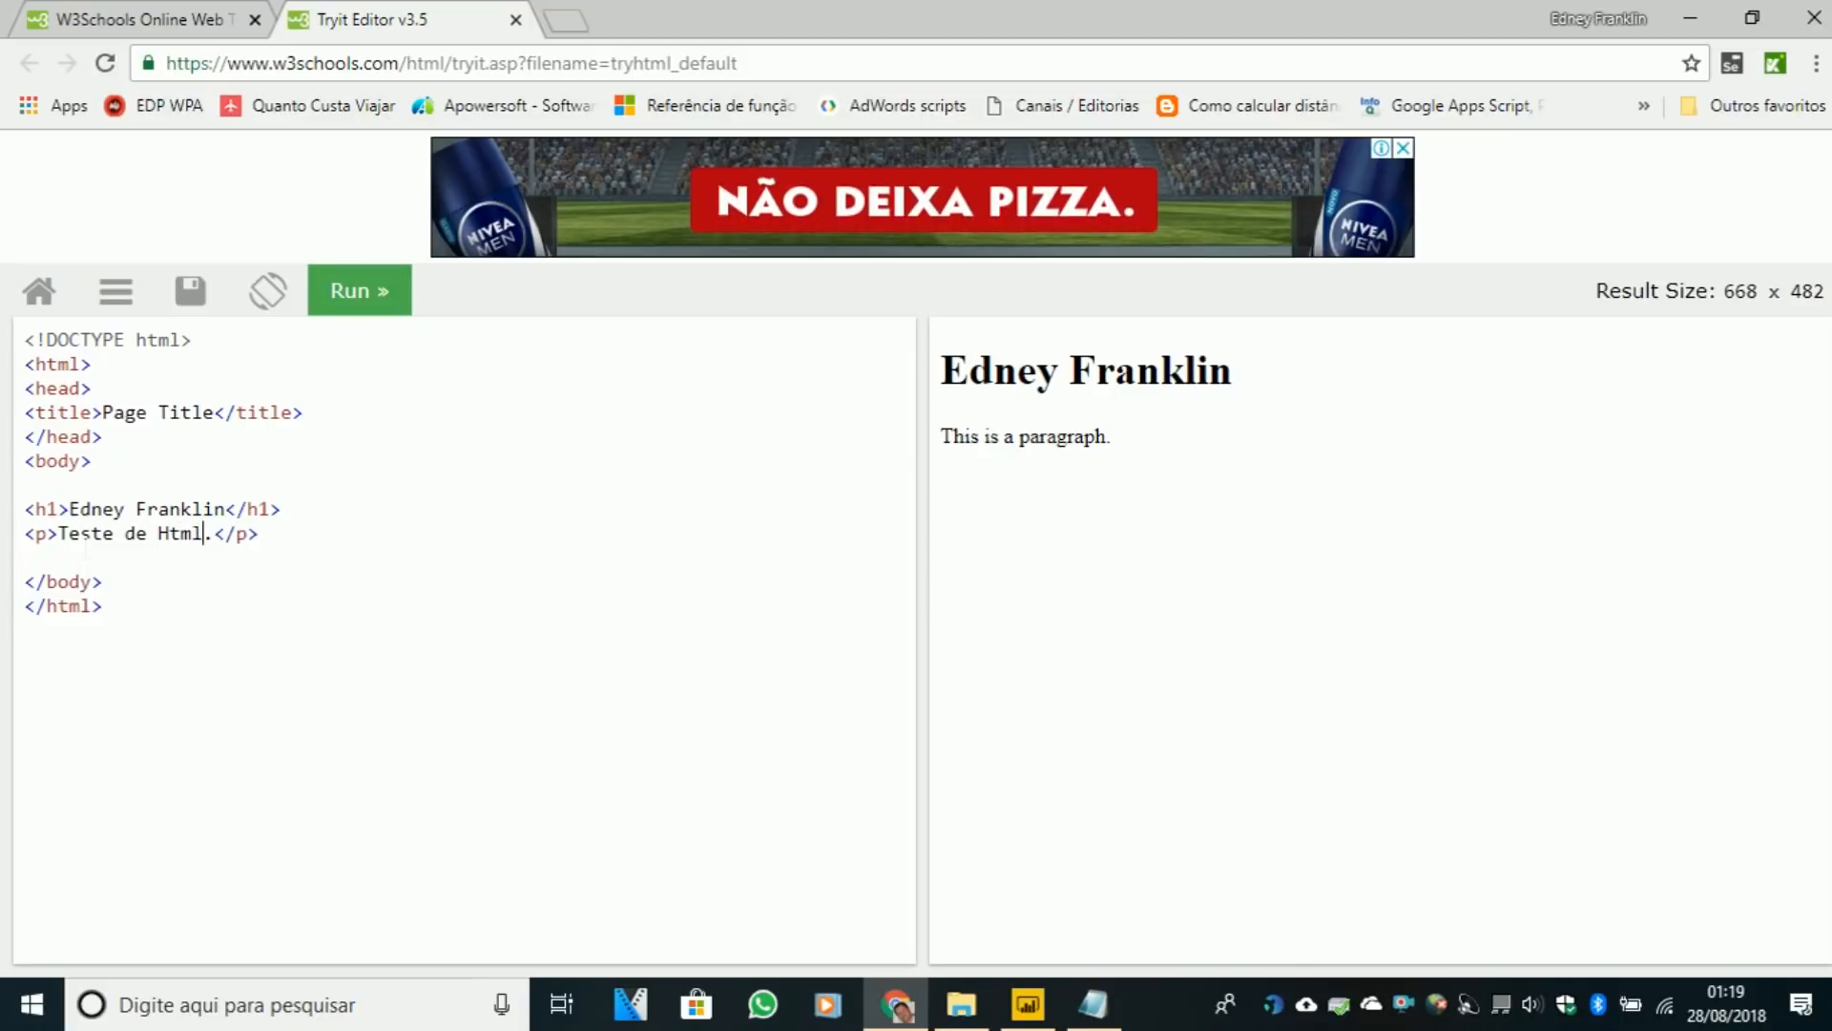
click(362, 292)
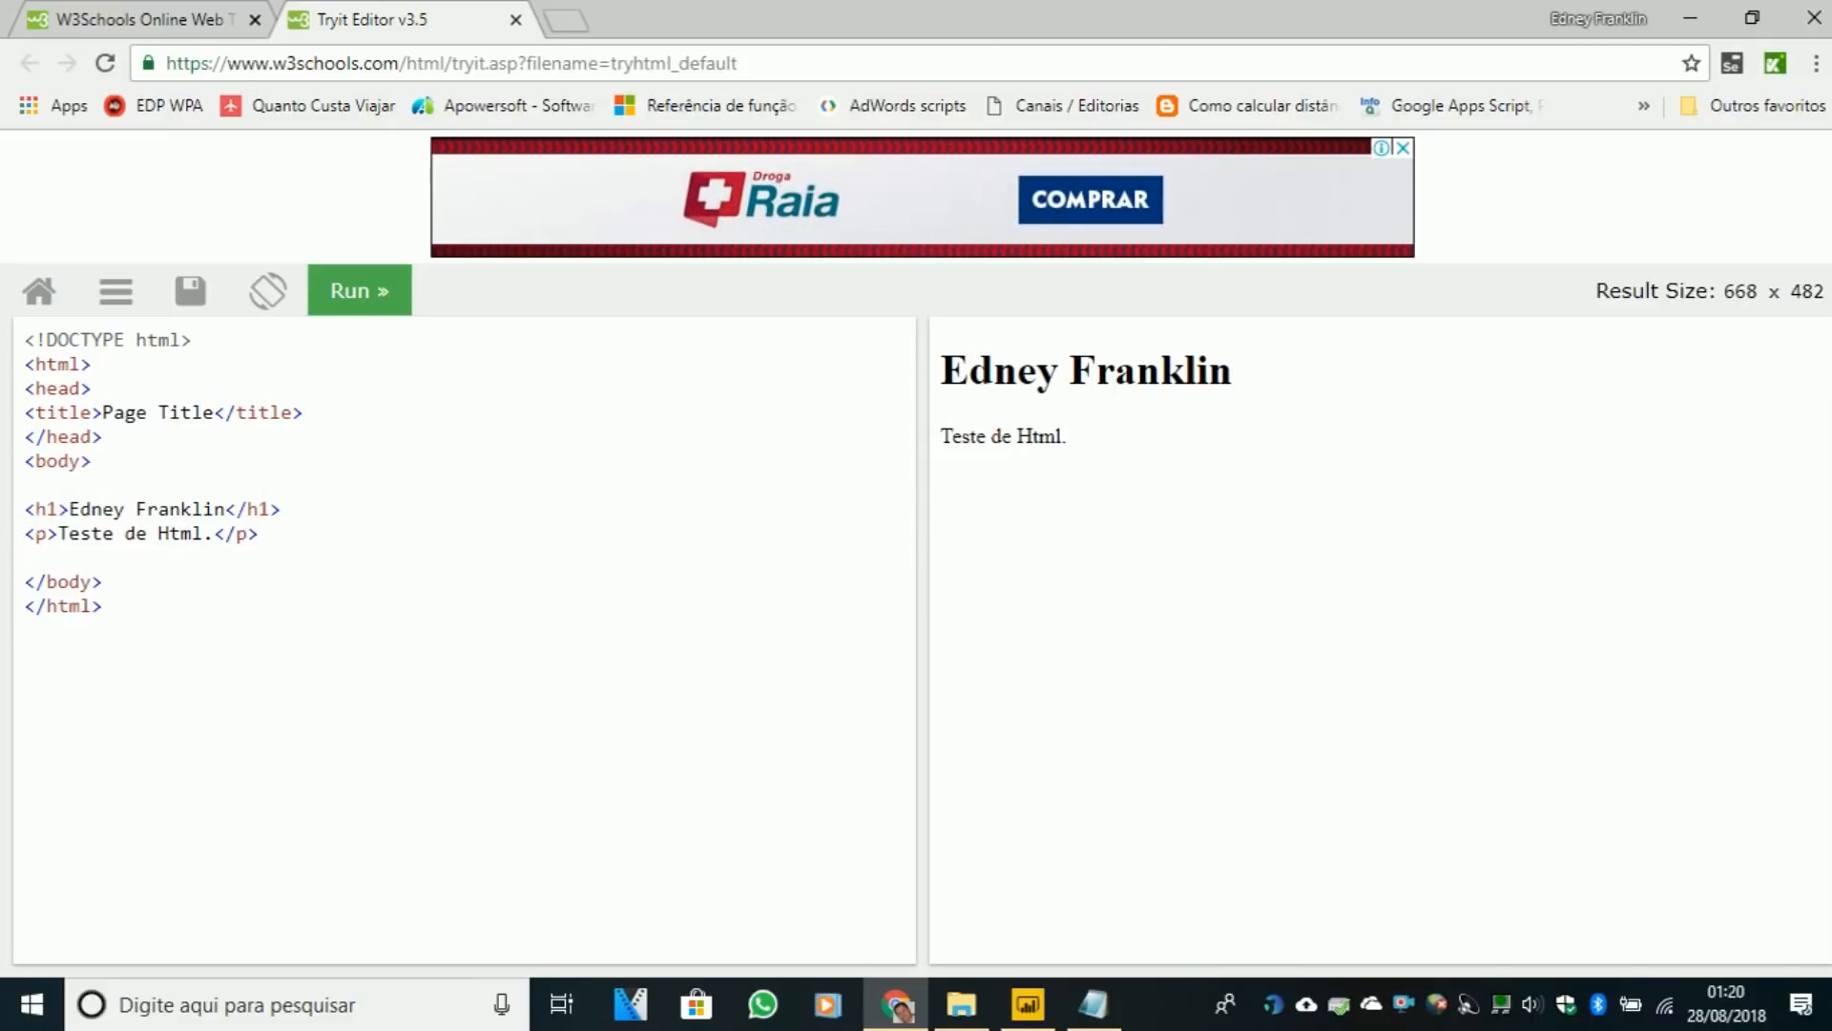
drag(26, 508, 286, 535)
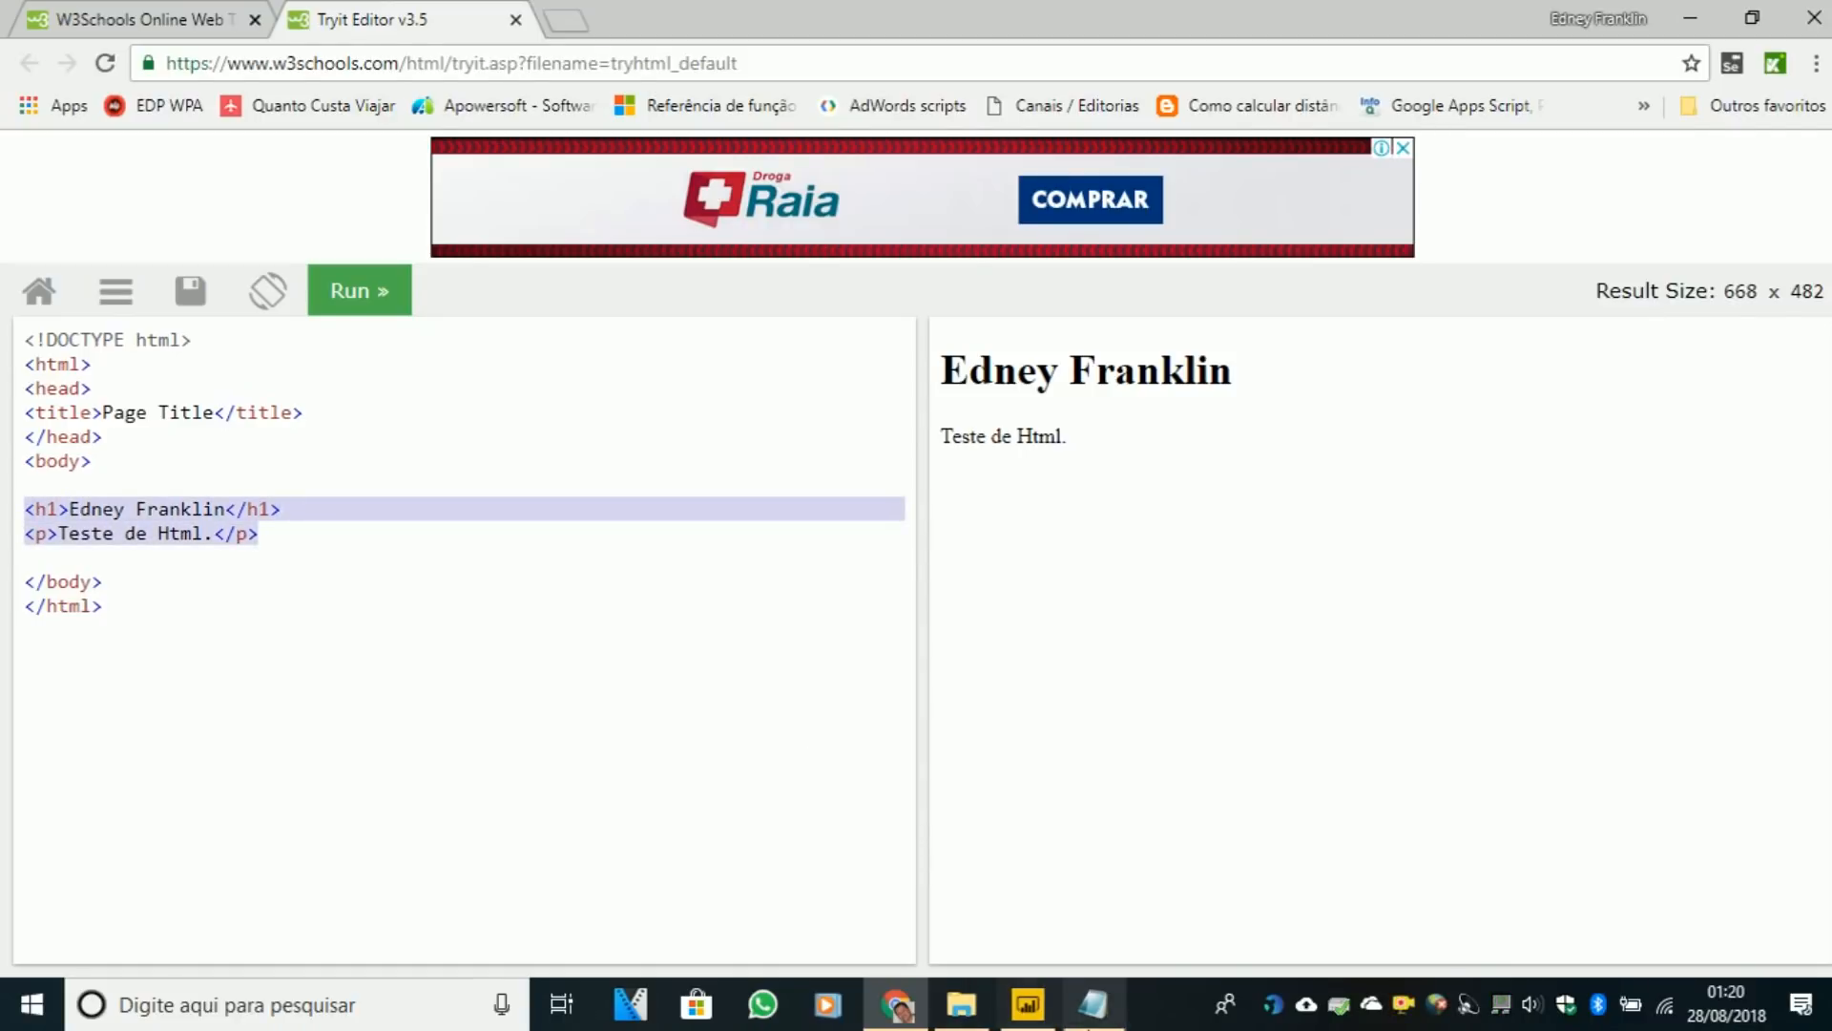
- Paste the two HTML lines into a new Enter Data table, keeping them as data rows
click(1027, 1006)
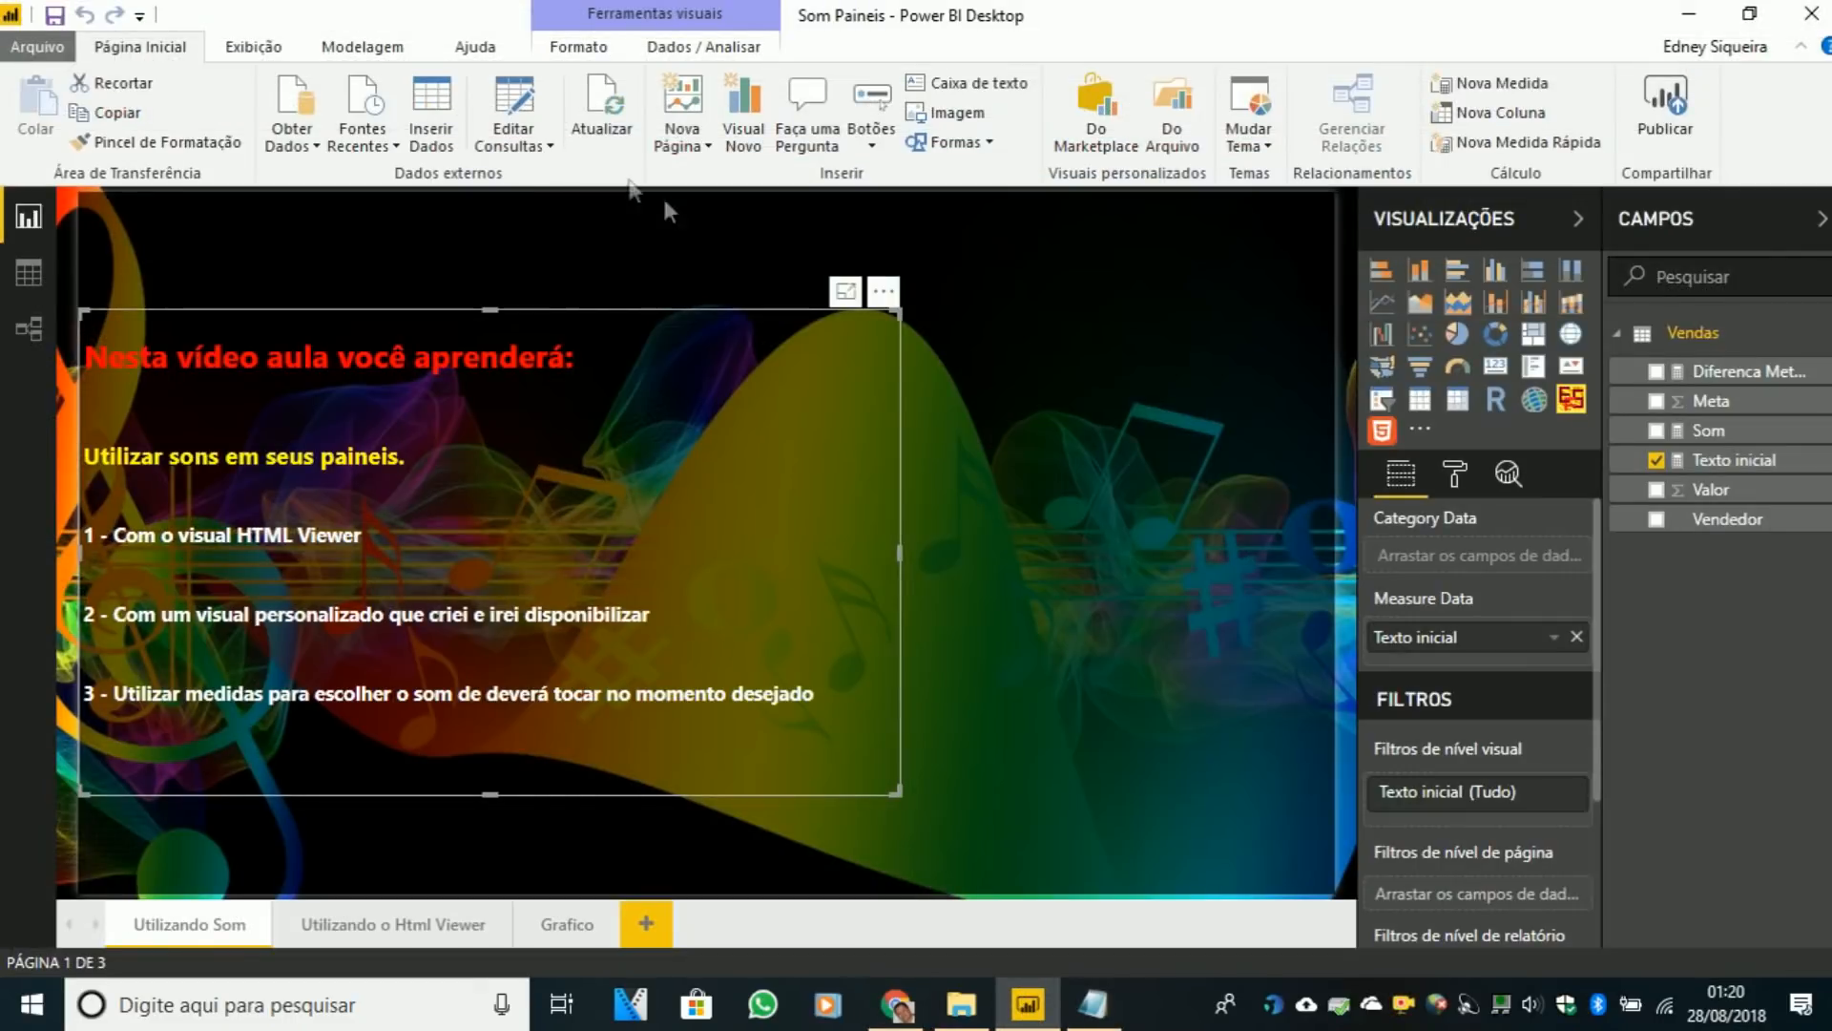
click(442, 108)
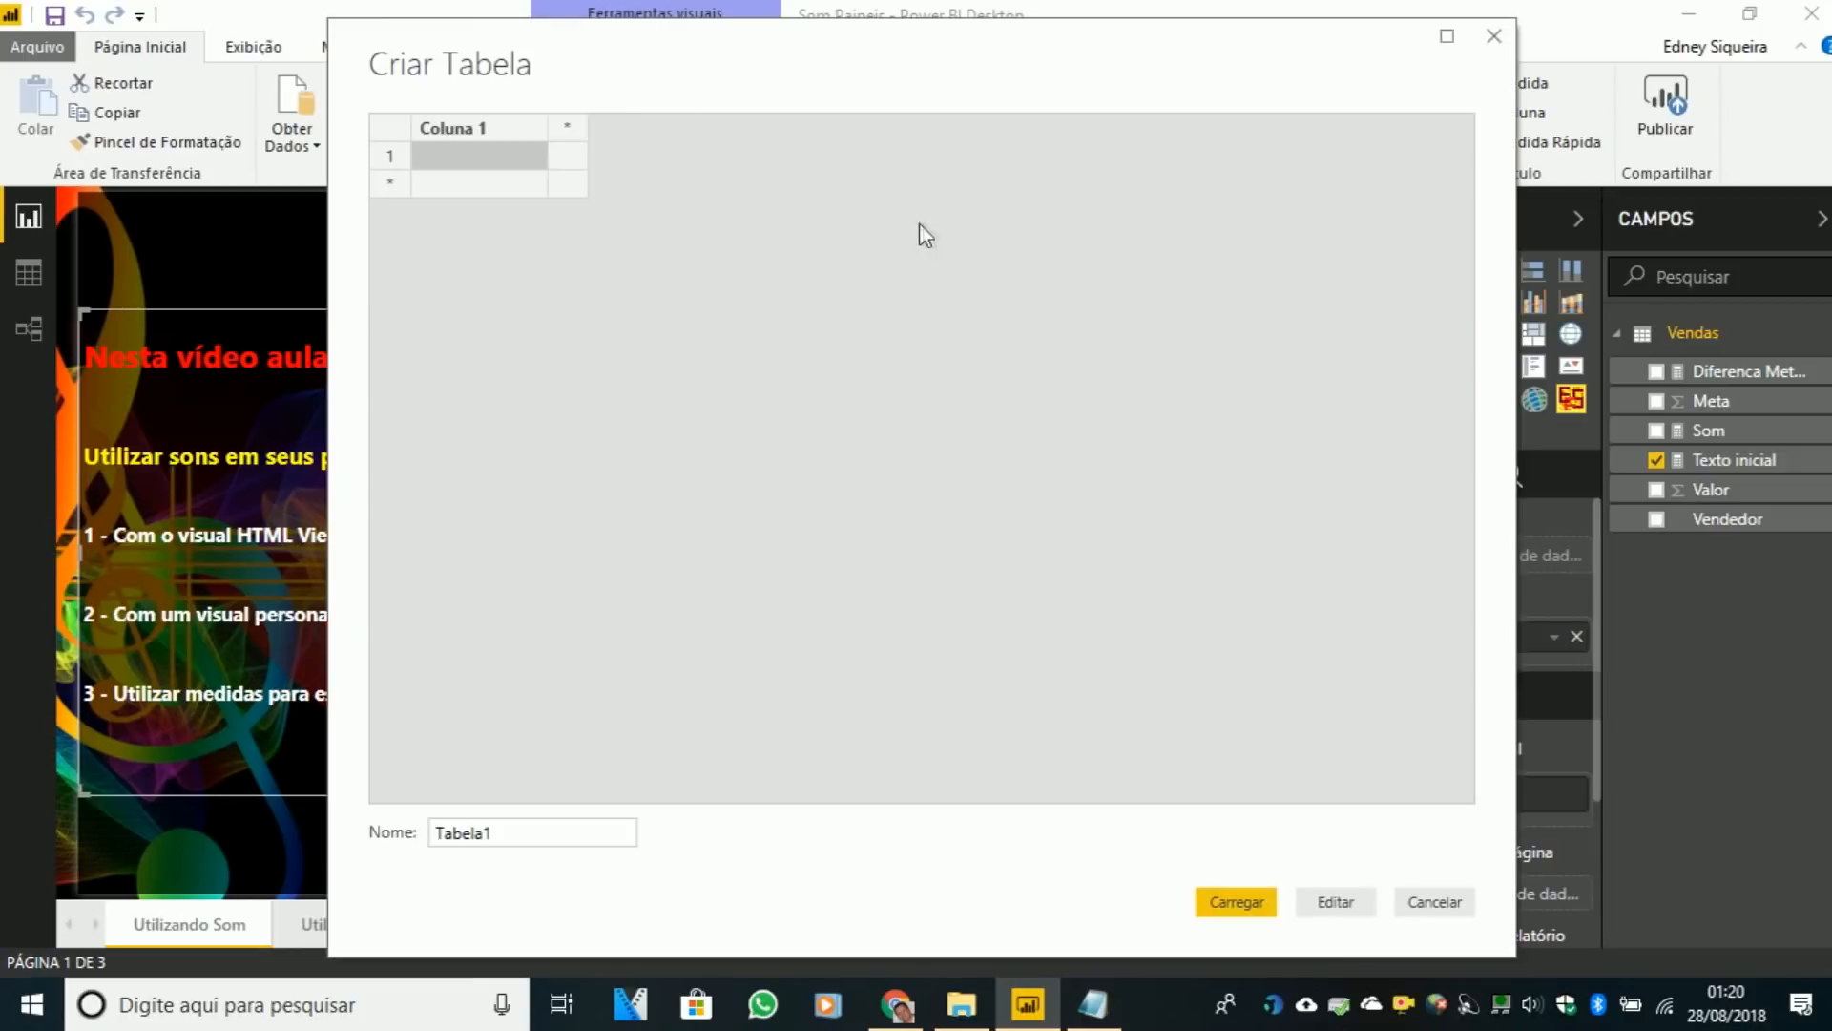
key(ctrl+v)
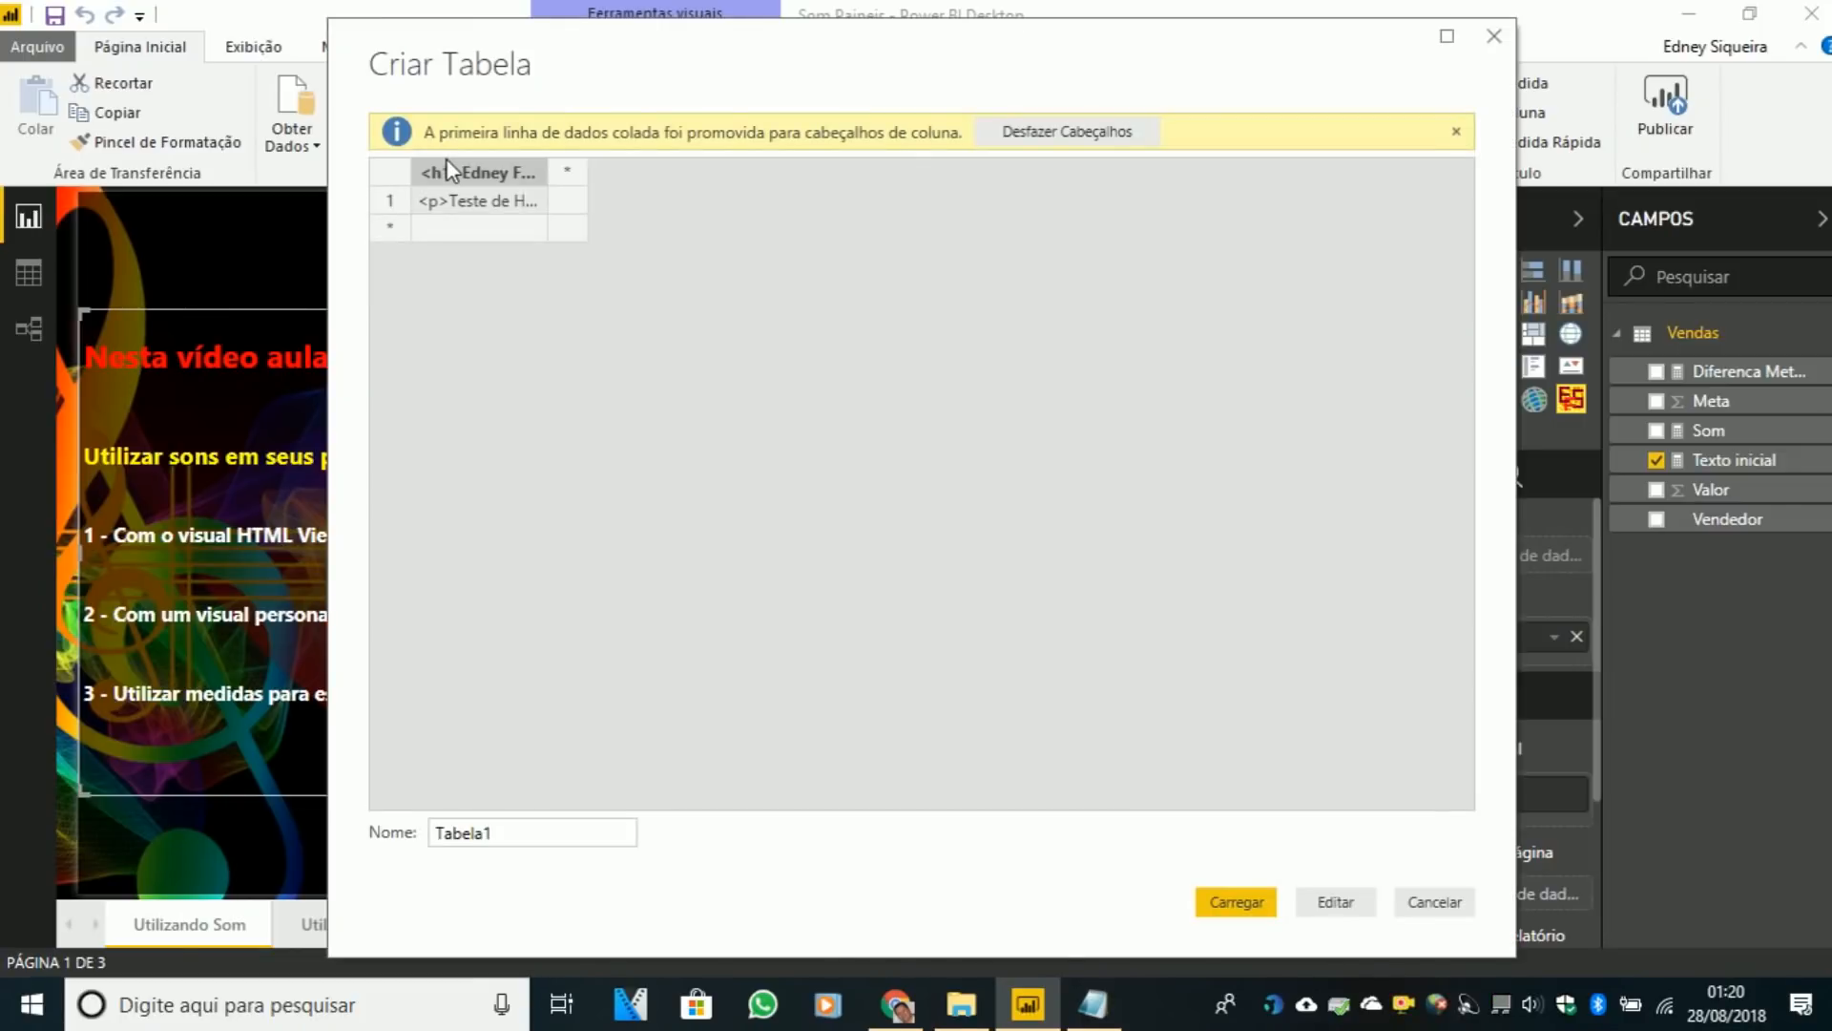
drag(568, 186, 742, 191)
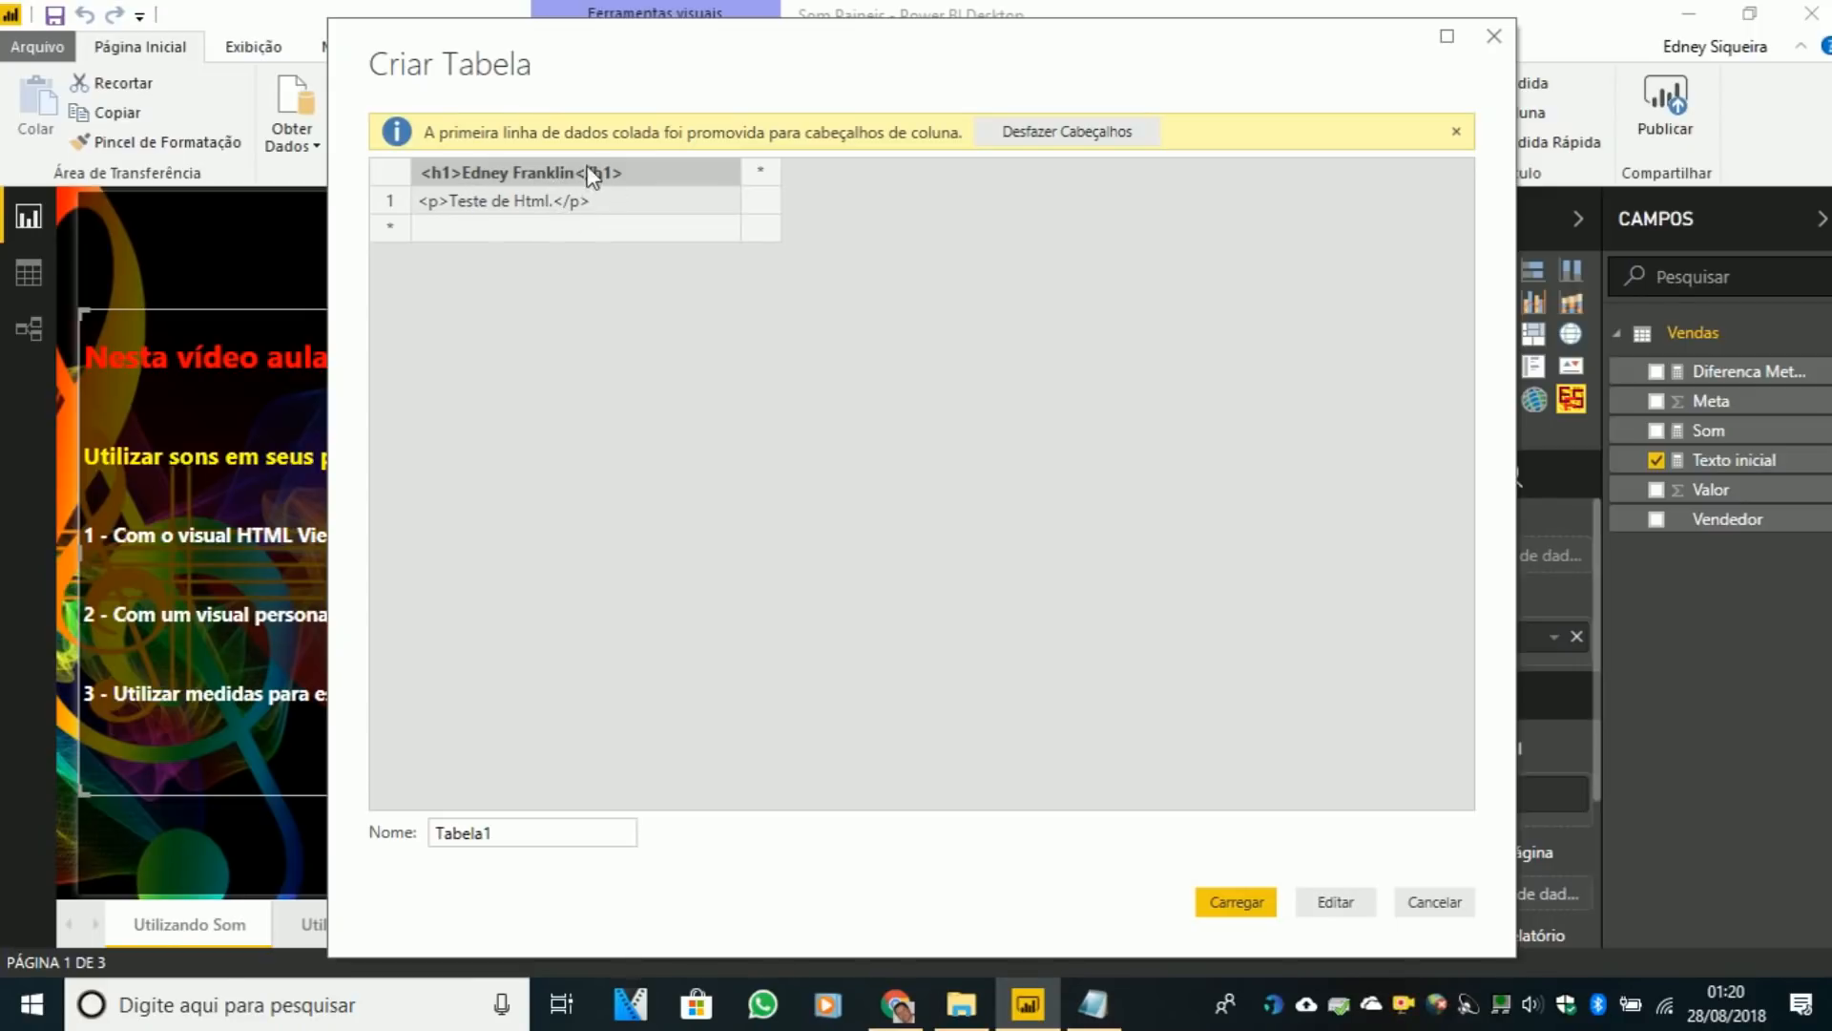
click(1075, 136)
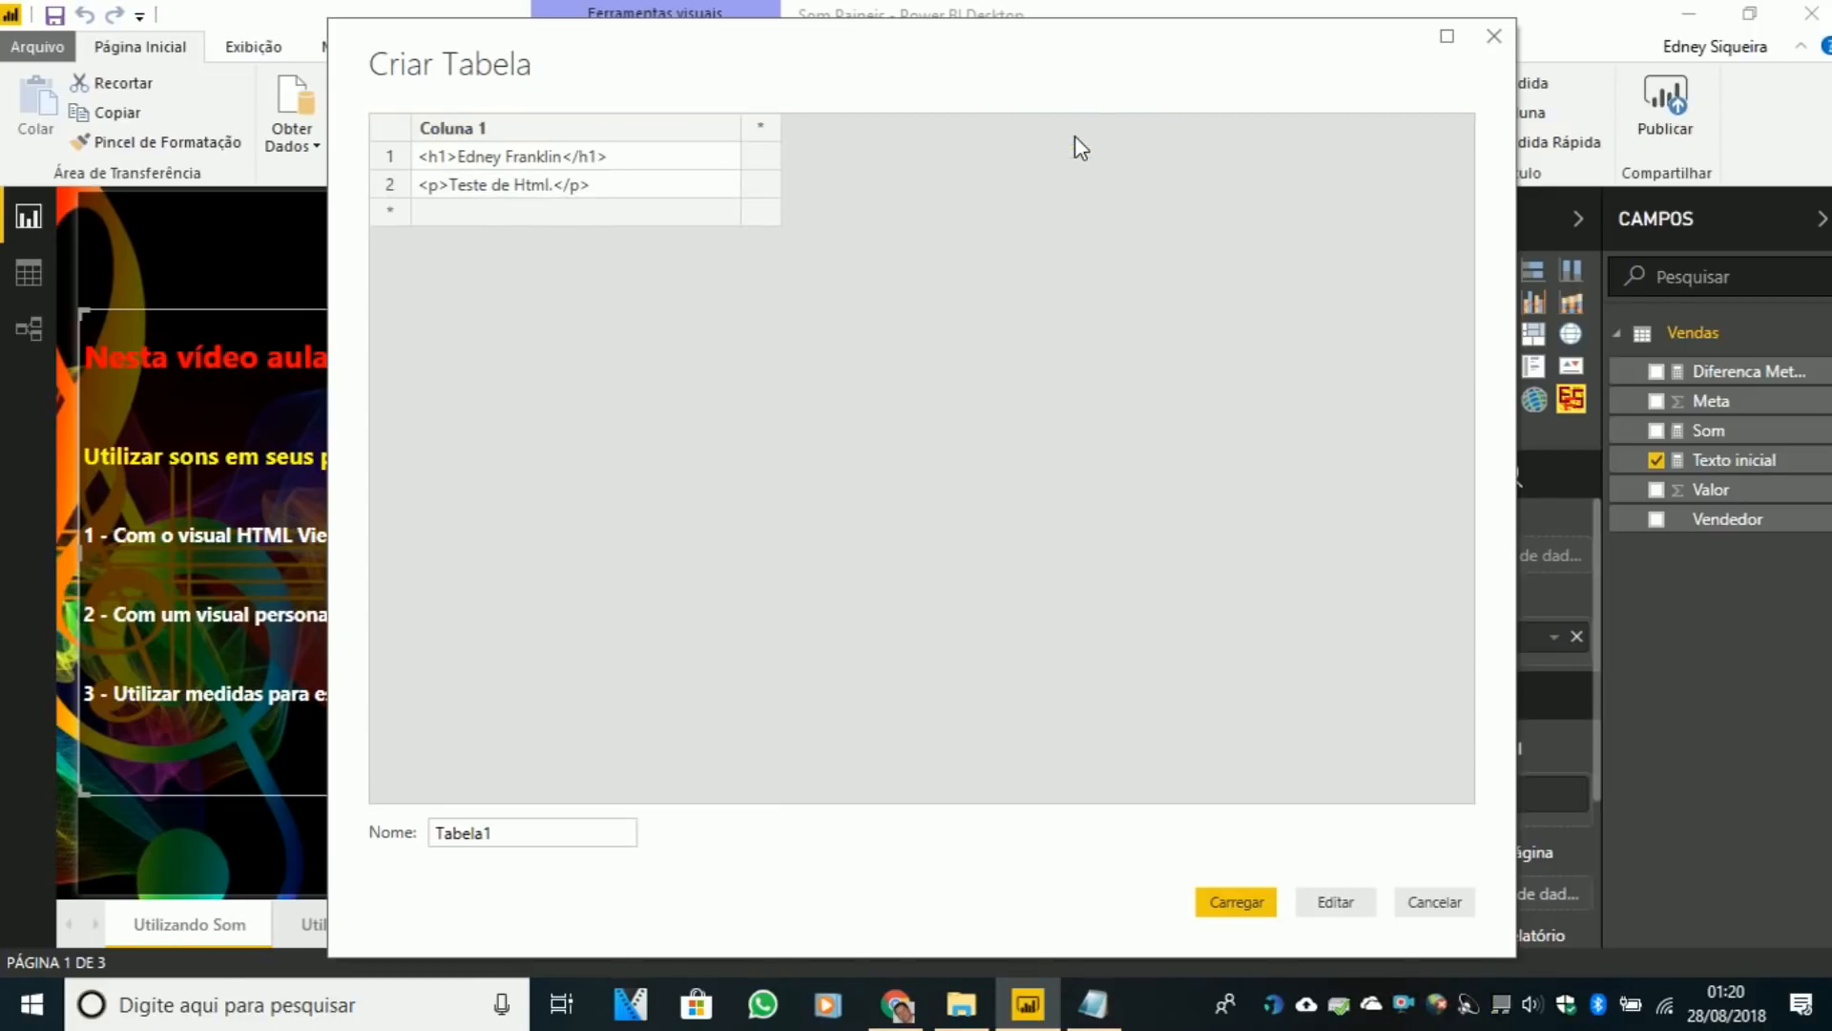
- Rename the column to 'Html Codigo' and load the table as Tabela1
double_click(468, 133)
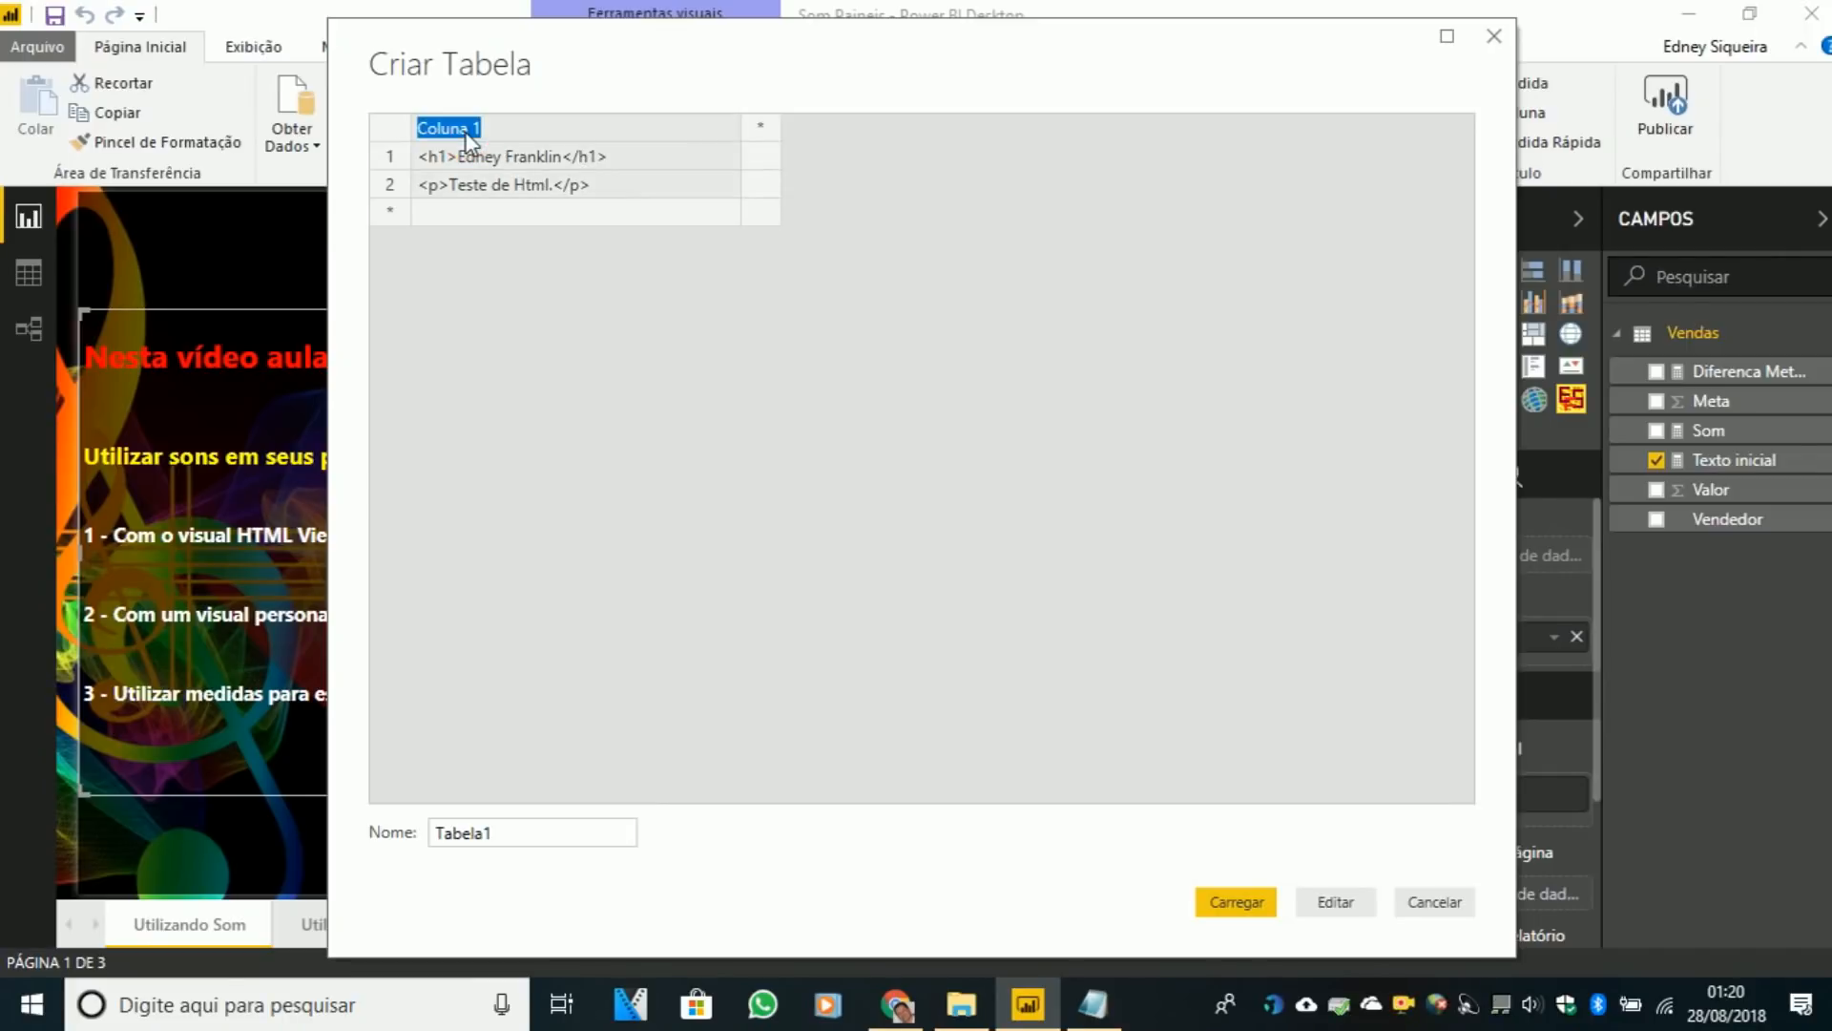
text(Html V)
key(BackSpace)
text(Codigo)
click(1333, 905)
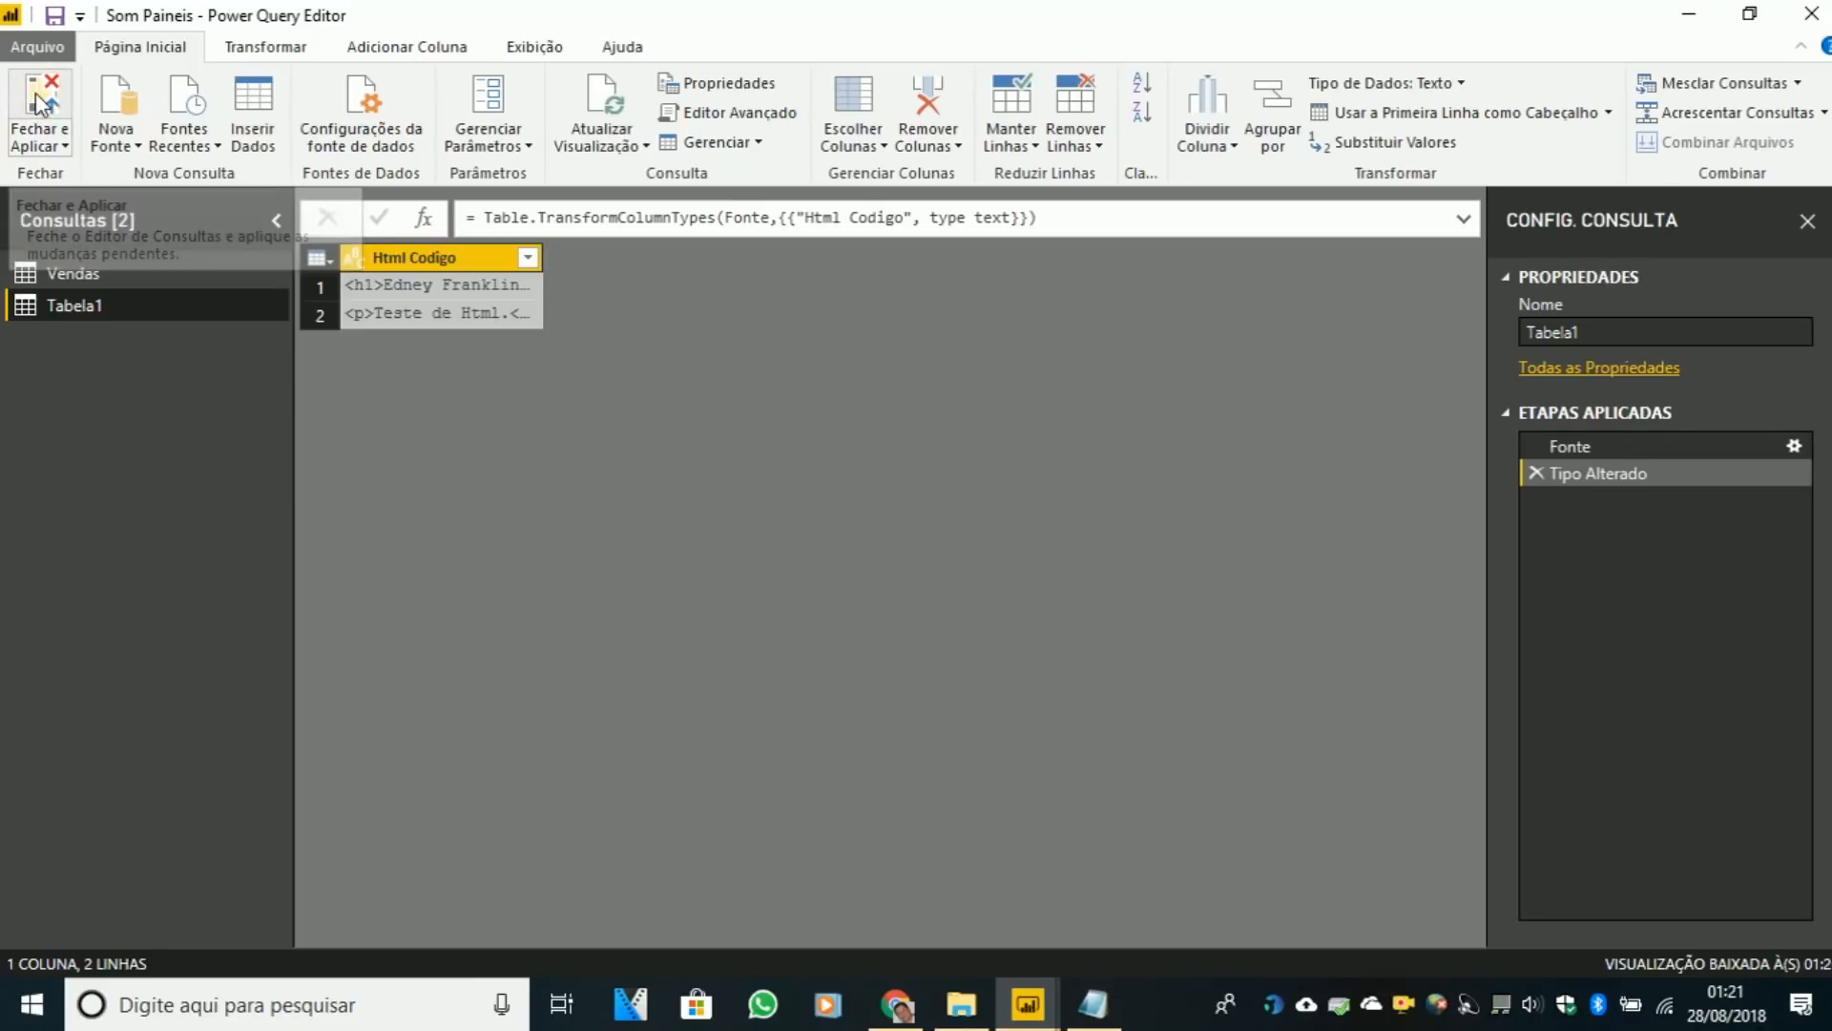
key(alt+Tab)
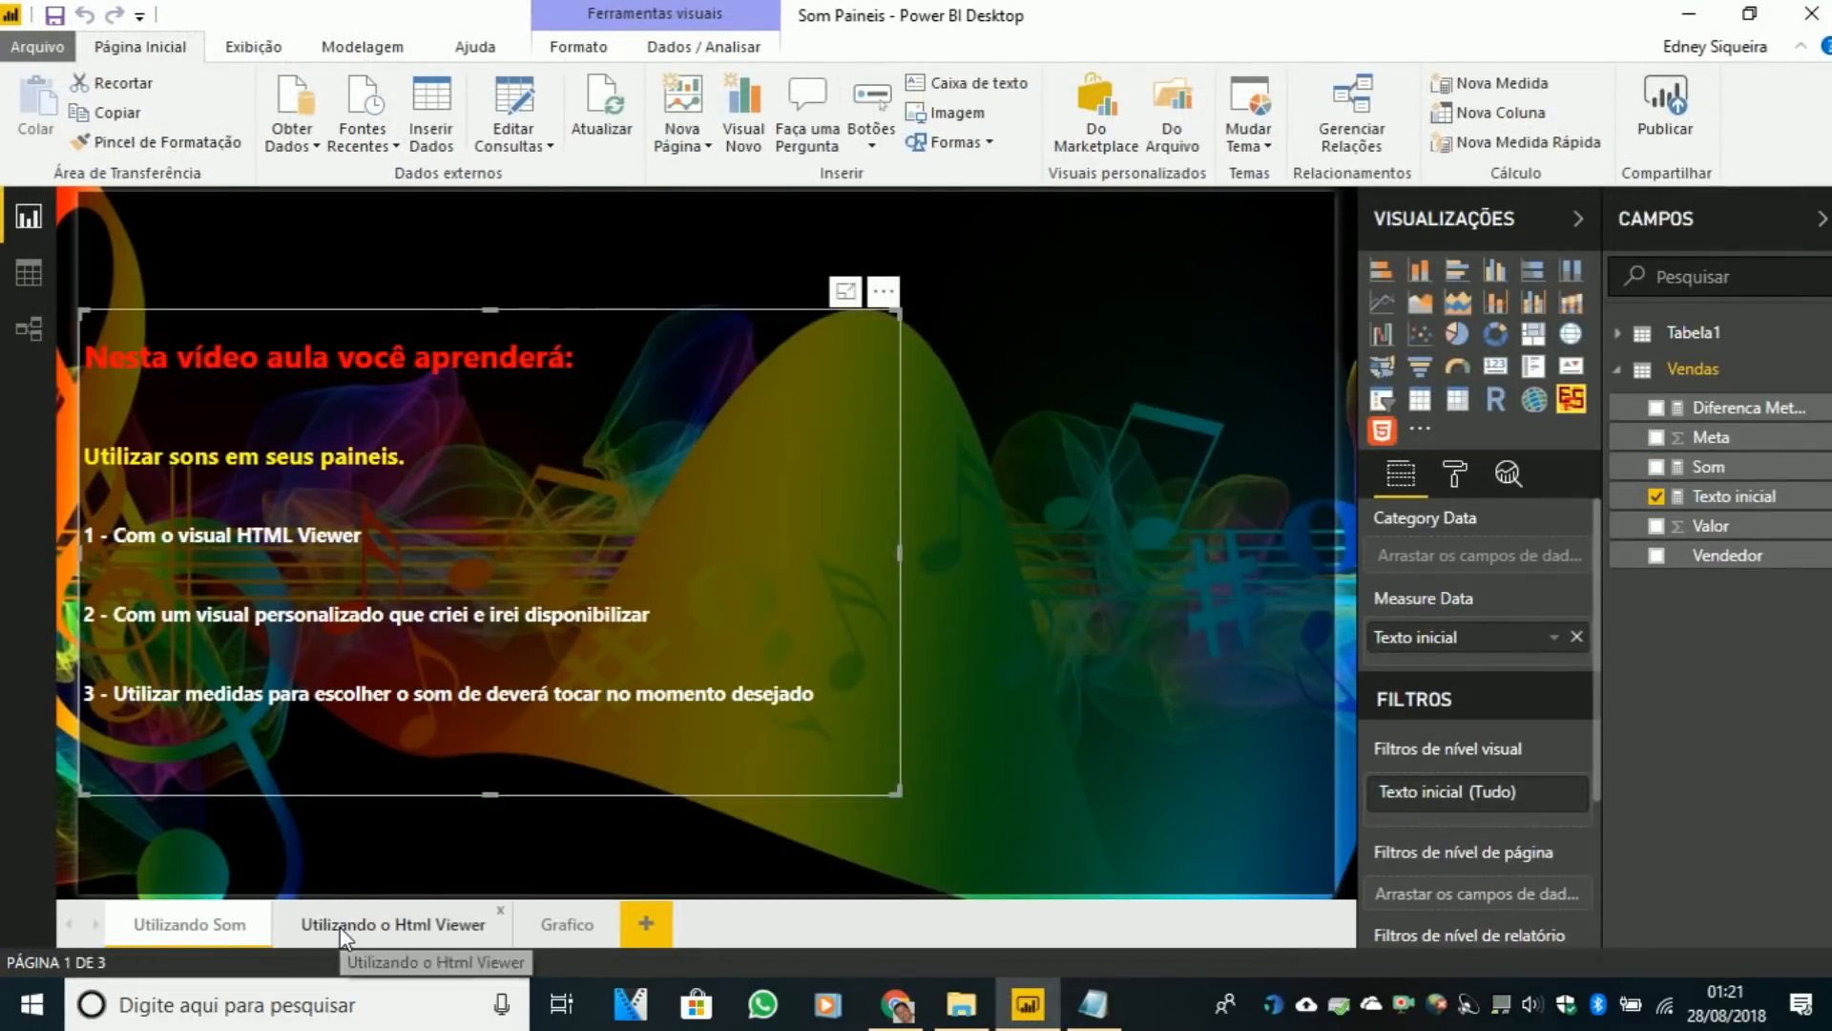
- On the 'Utilizando o Html Viewer' page, add an HTML viewer showing Html Codigo, centered on the page
click(340, 926)
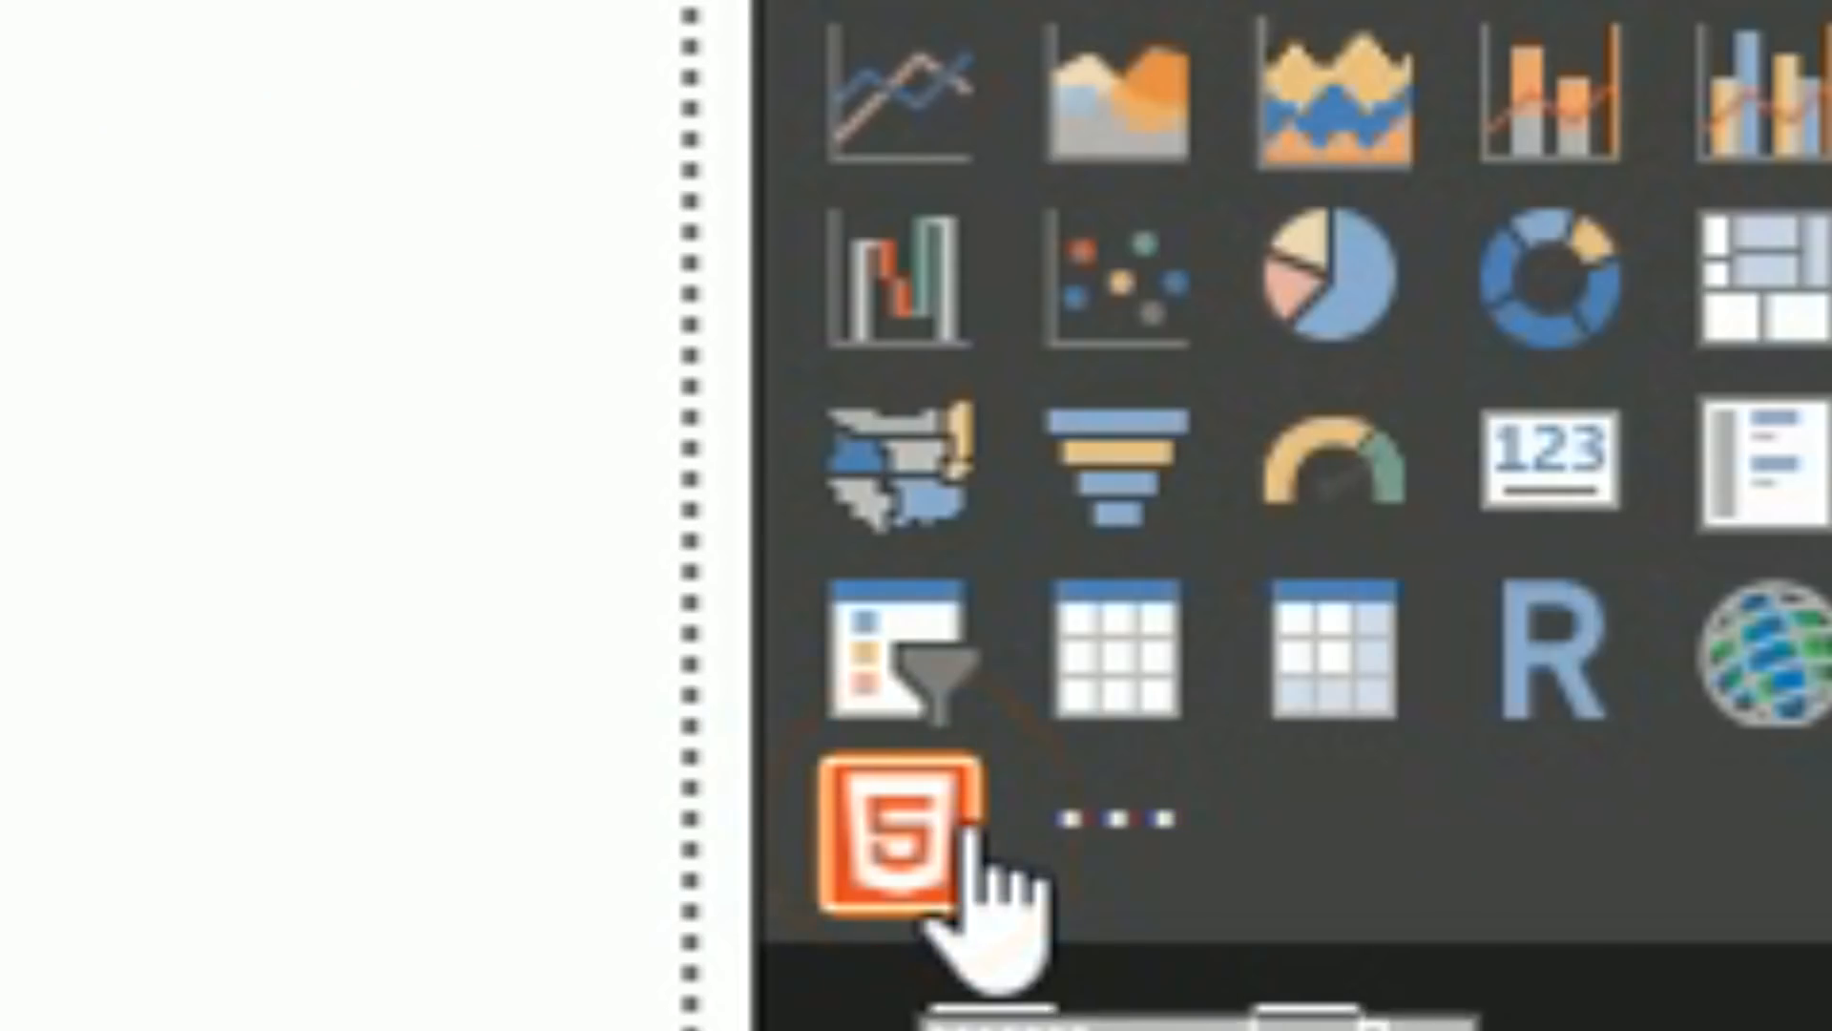
click(1391, 434)
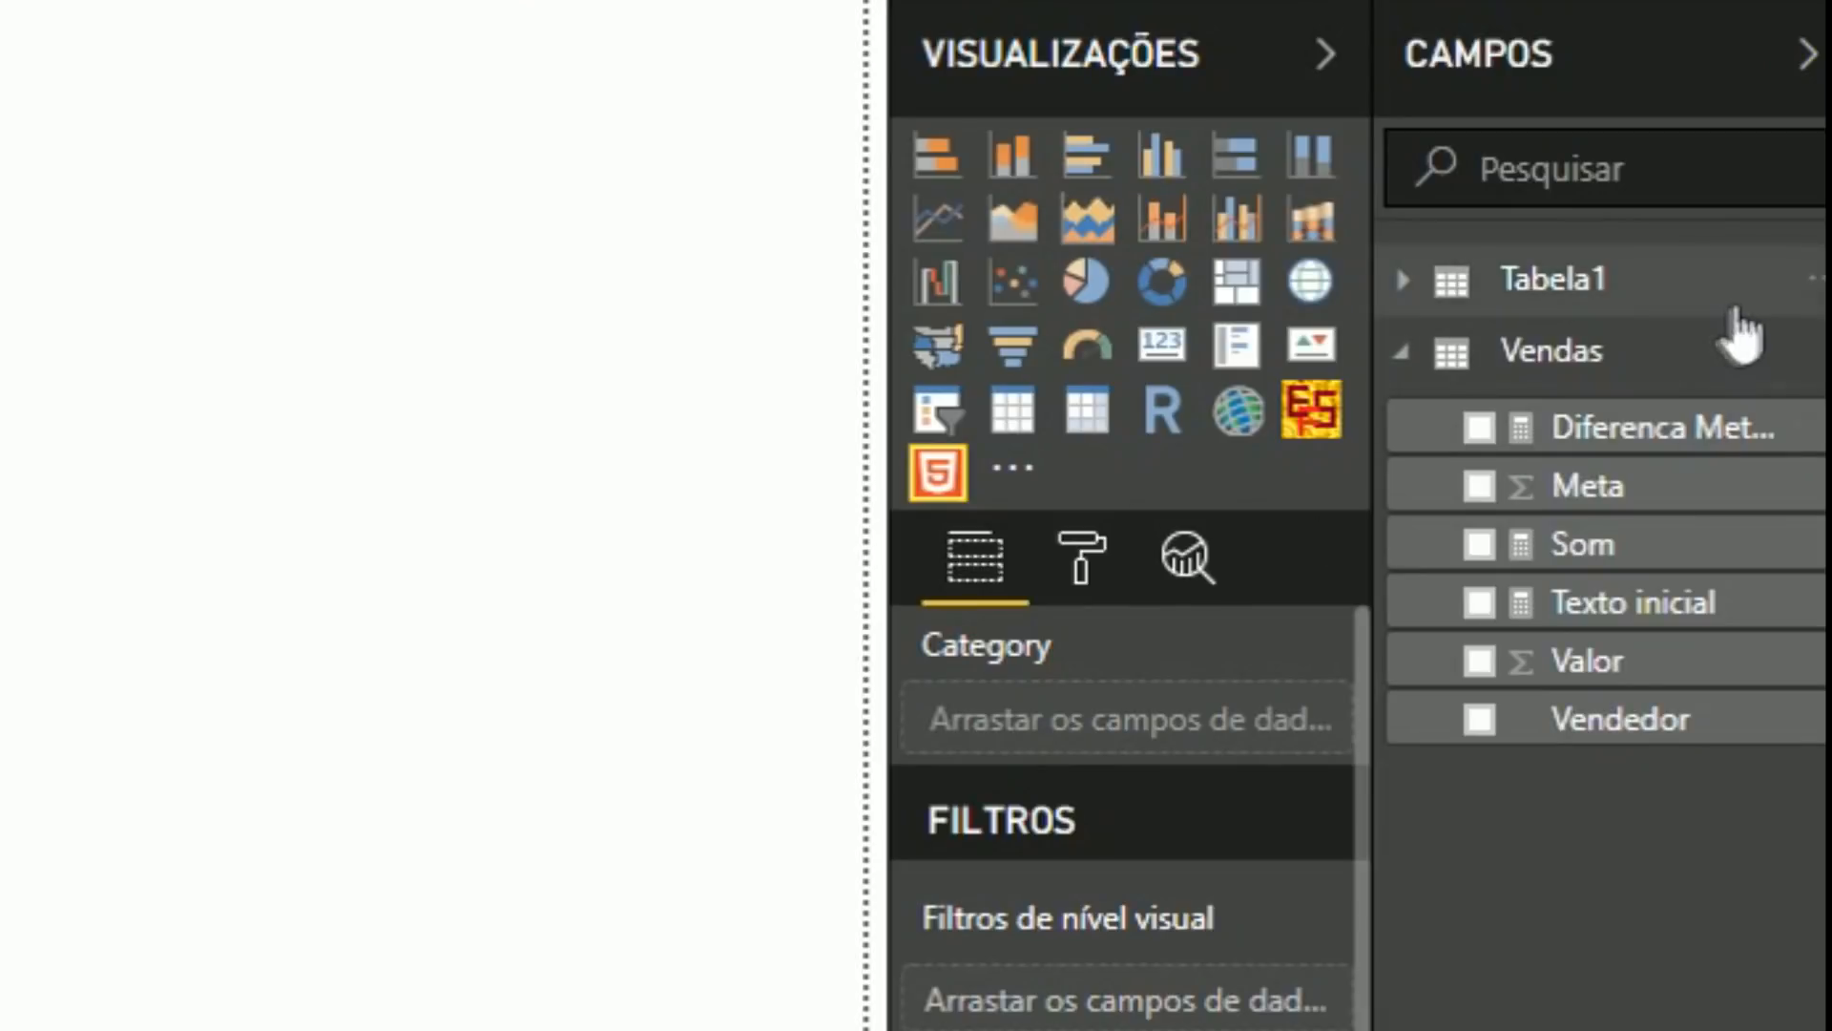
click(1585, 303)
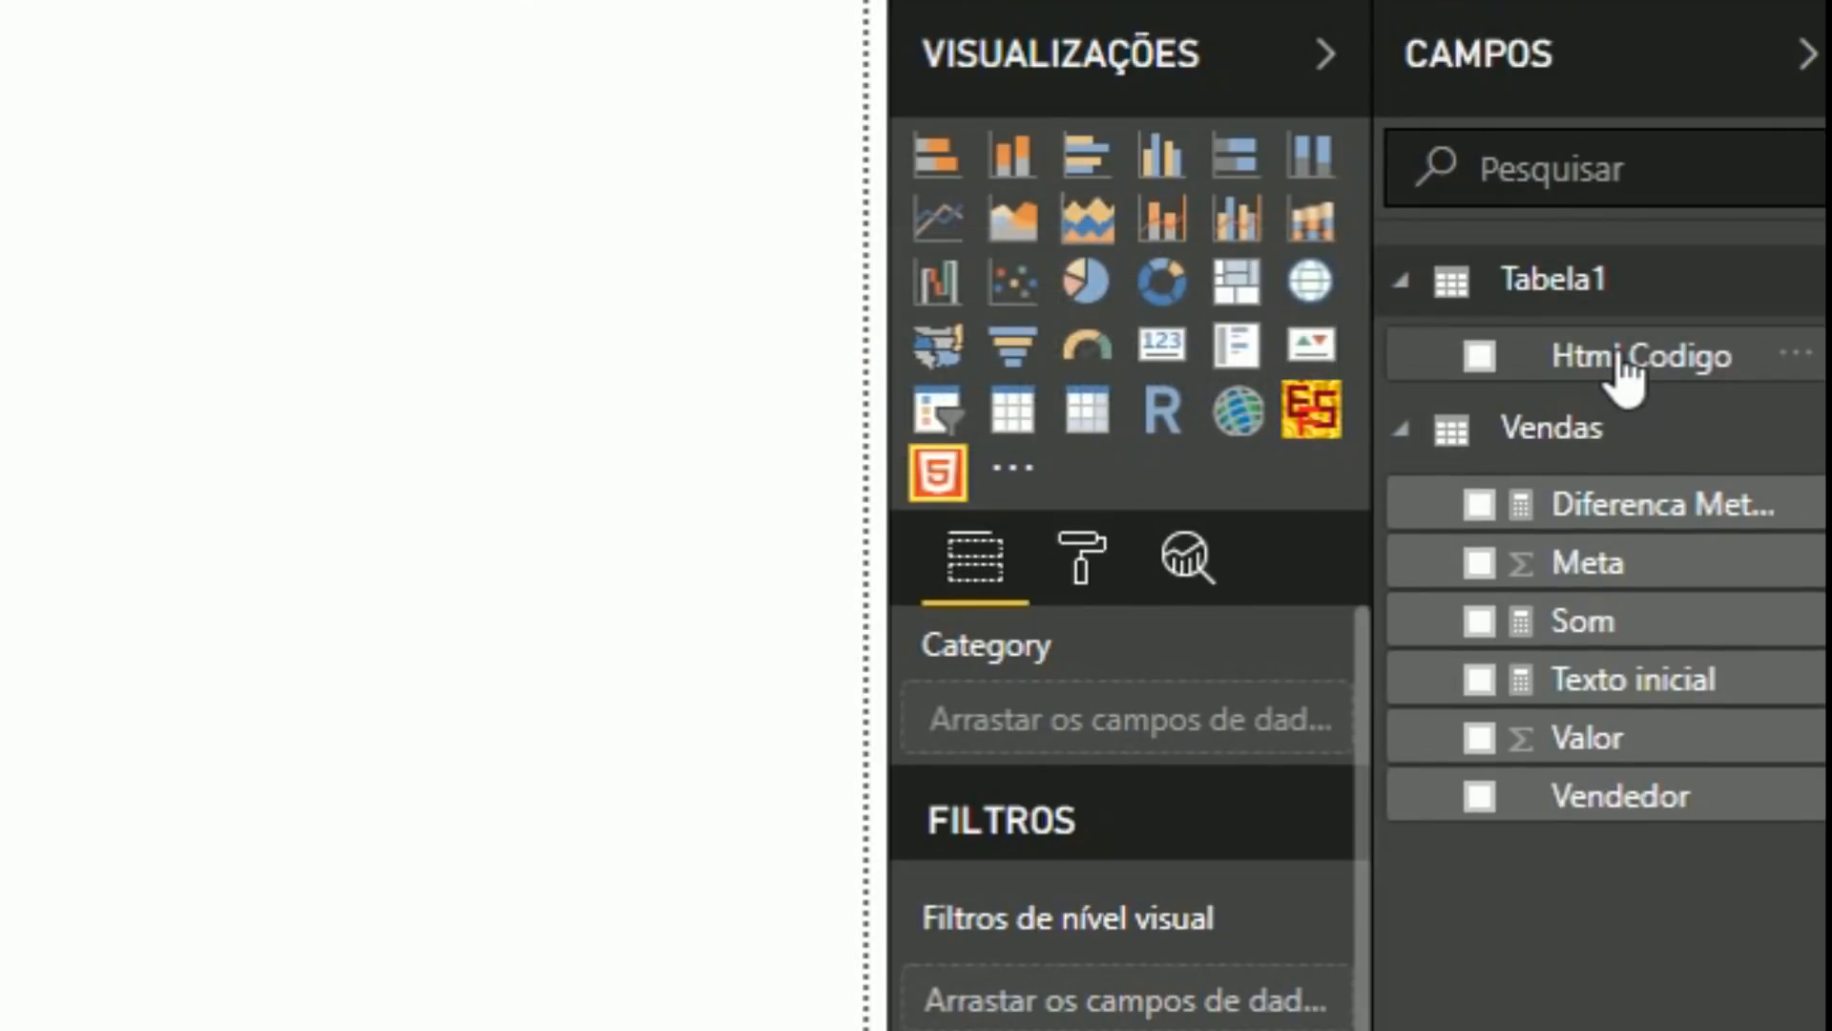
drag(1623, 367, 1152, 726)
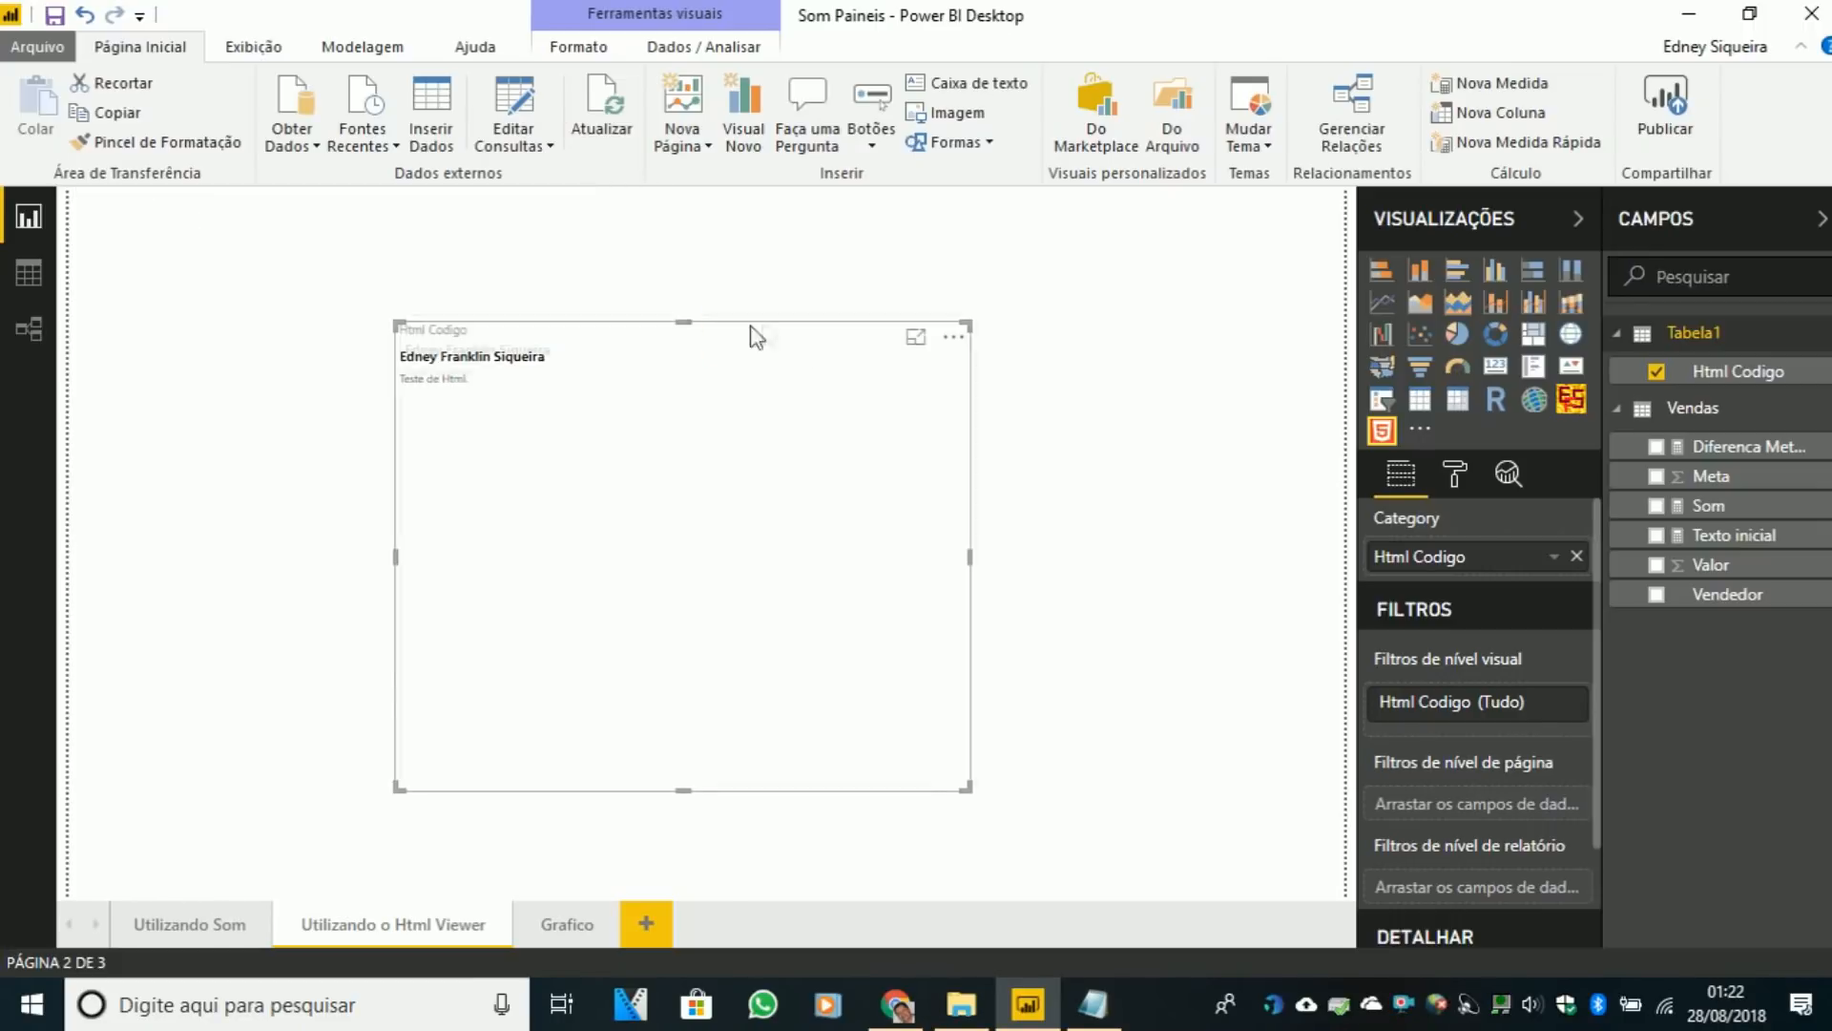
drag(753, 336, 802, 347)
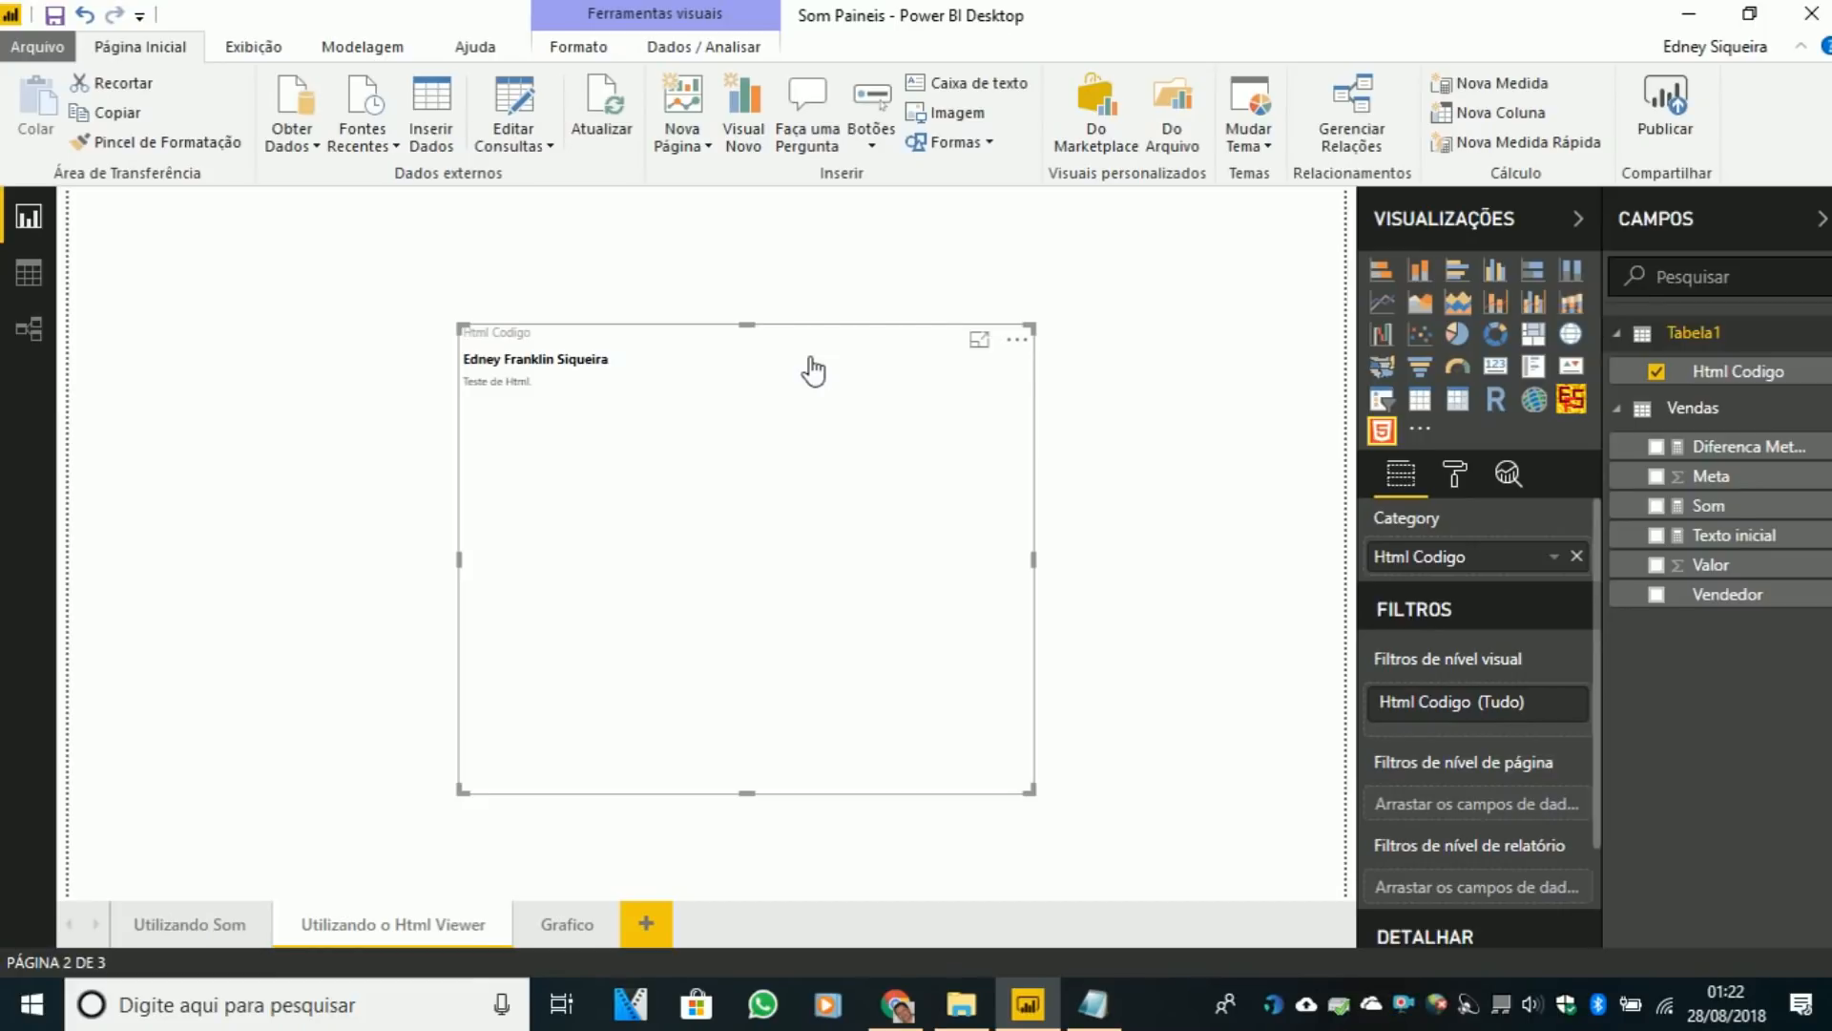
drag(676, 351, 707, 317)
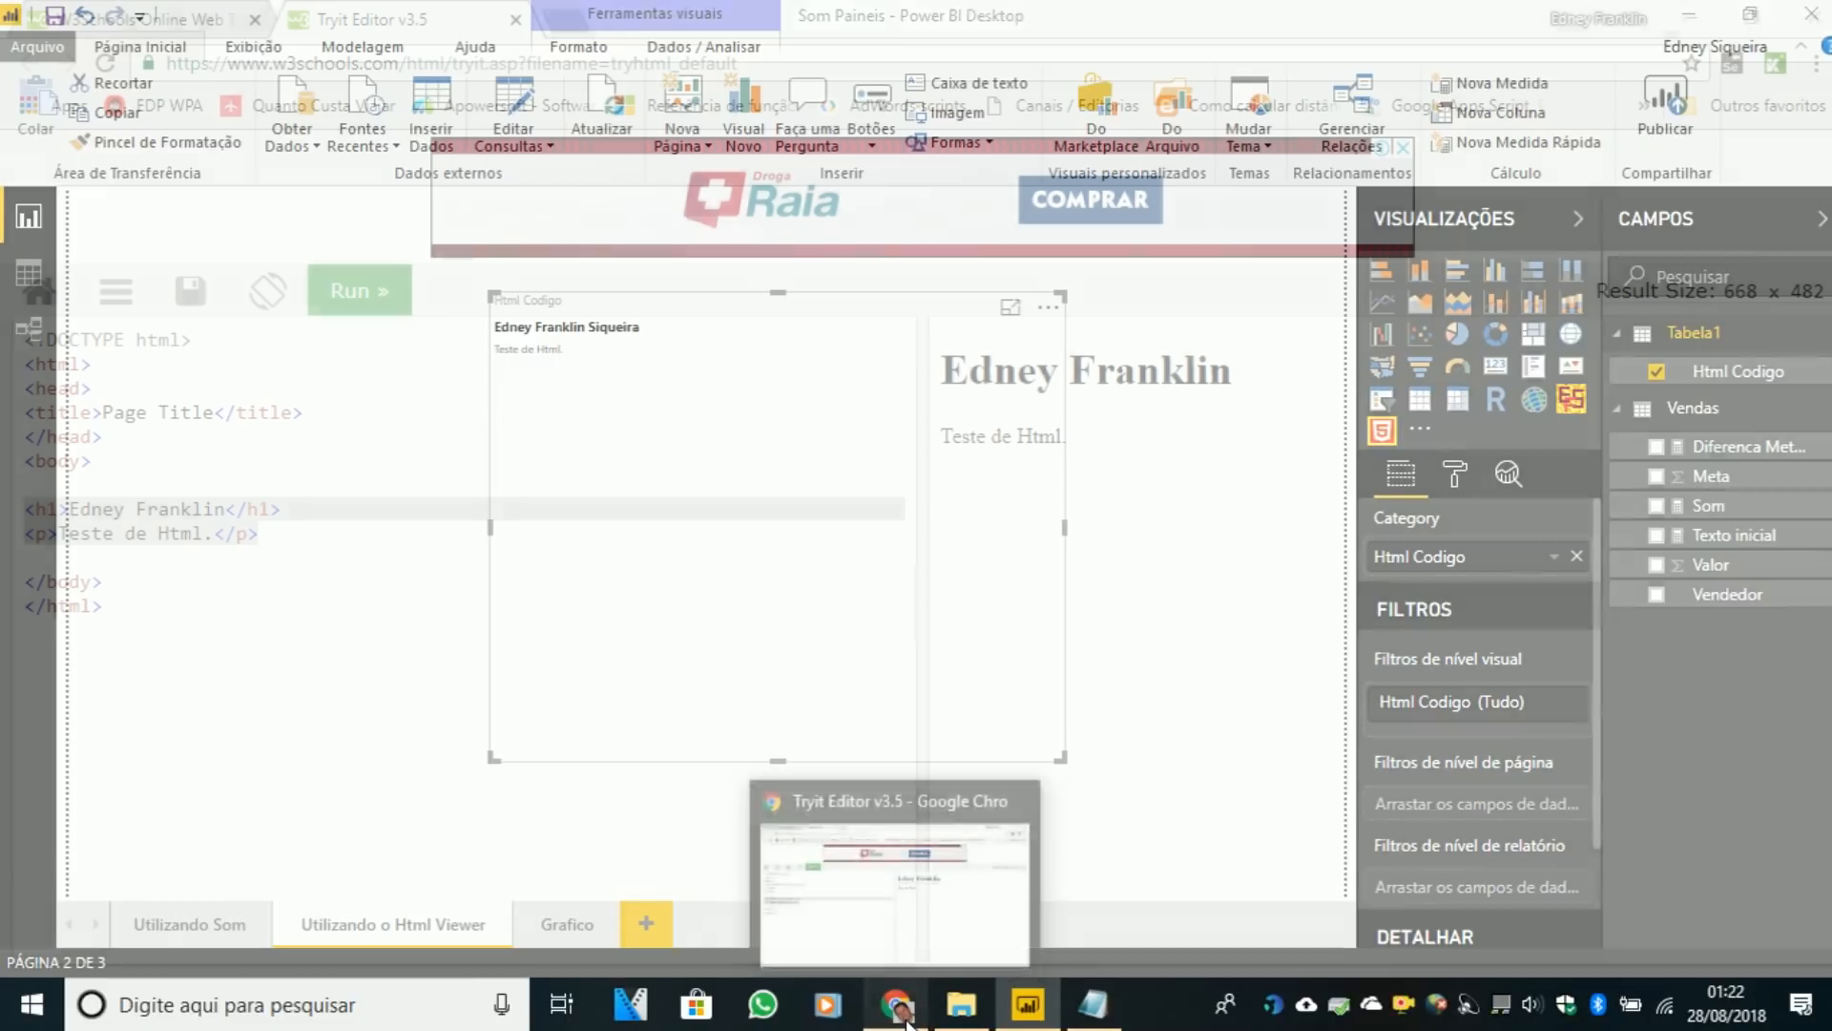
click(930, 835)
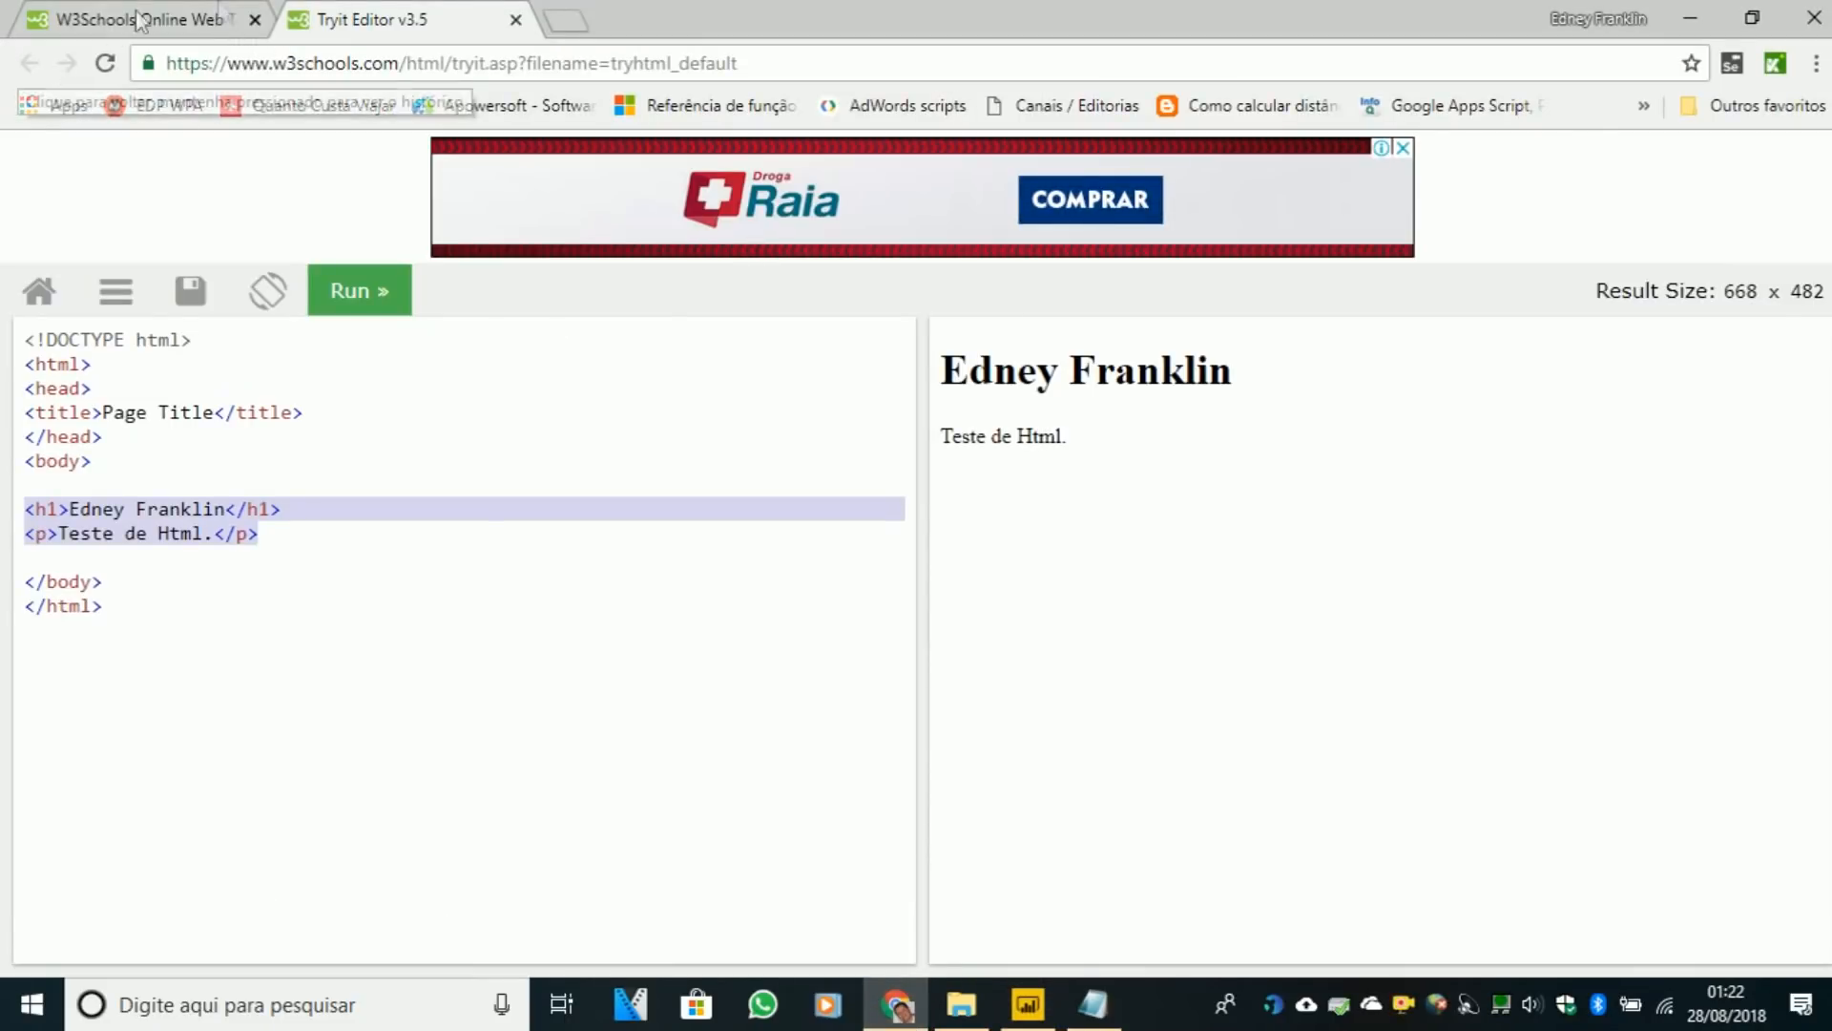
- Search W3Schools for 'audio' and open the HTML5 Audio example in the Tryit Editor
click(511, 21)
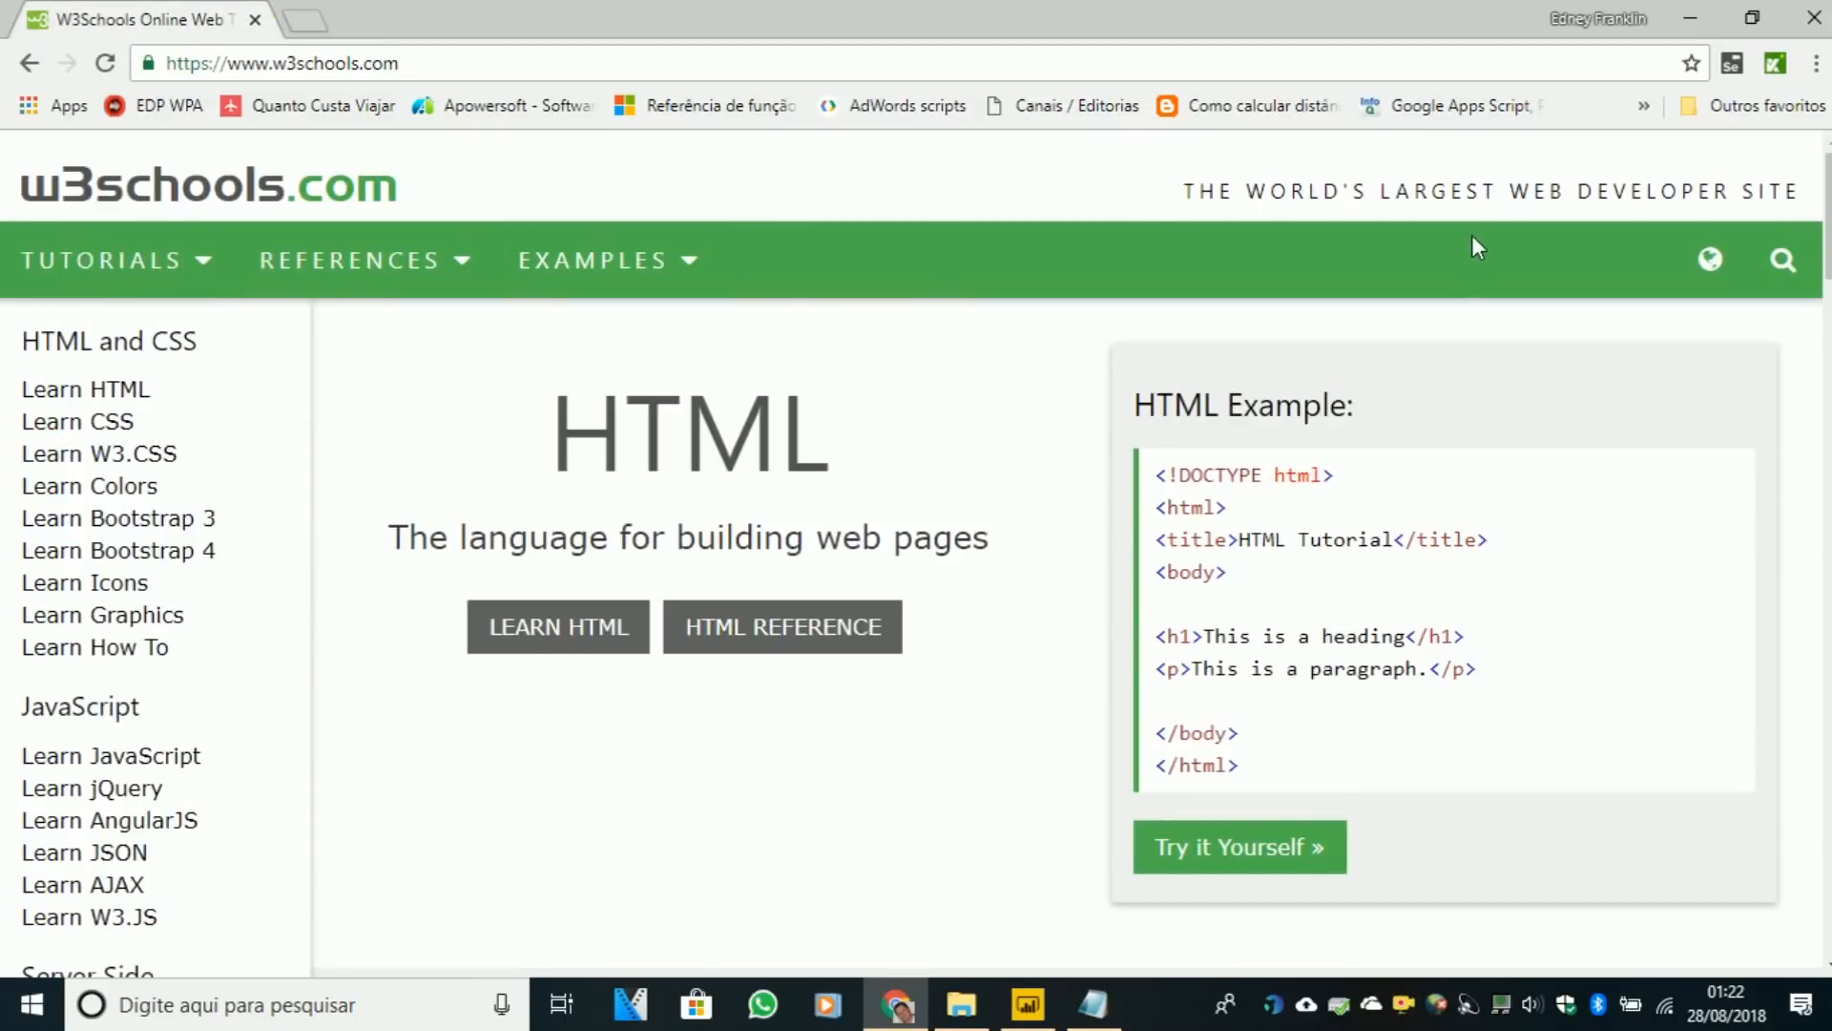
click(1782, 259)
text(a)
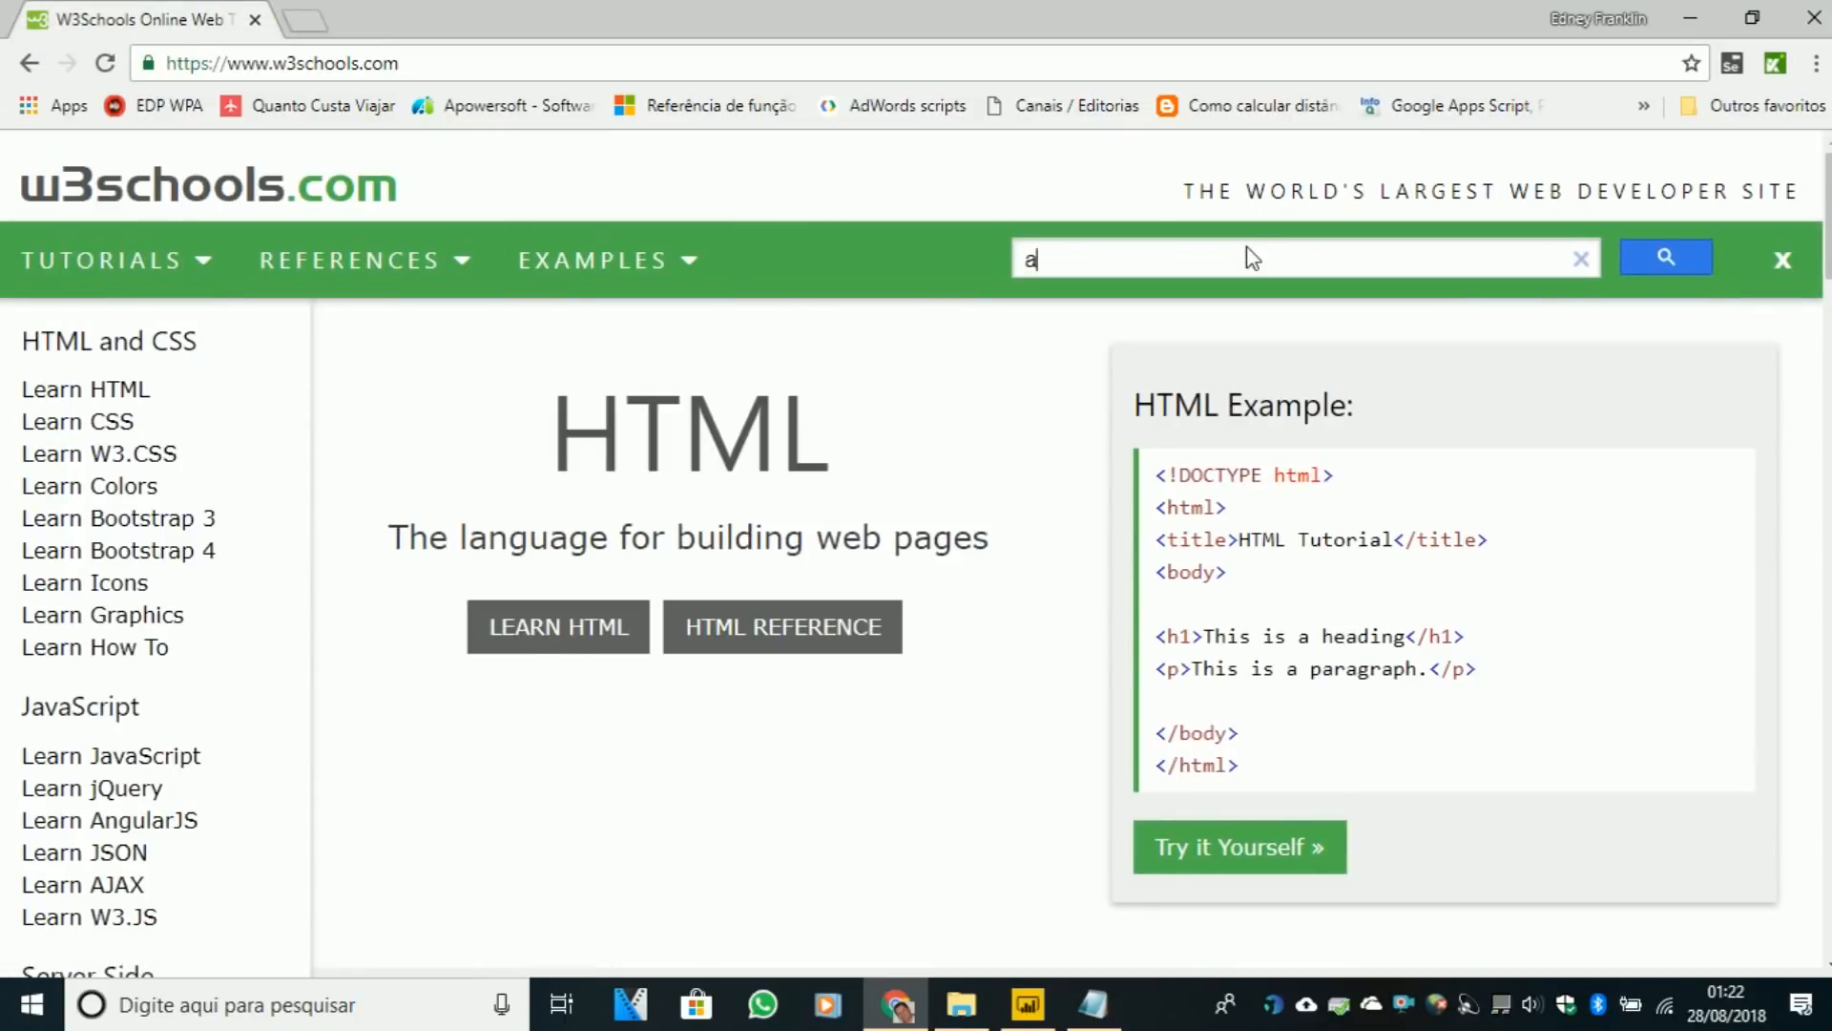
text(udio)
key(Return)
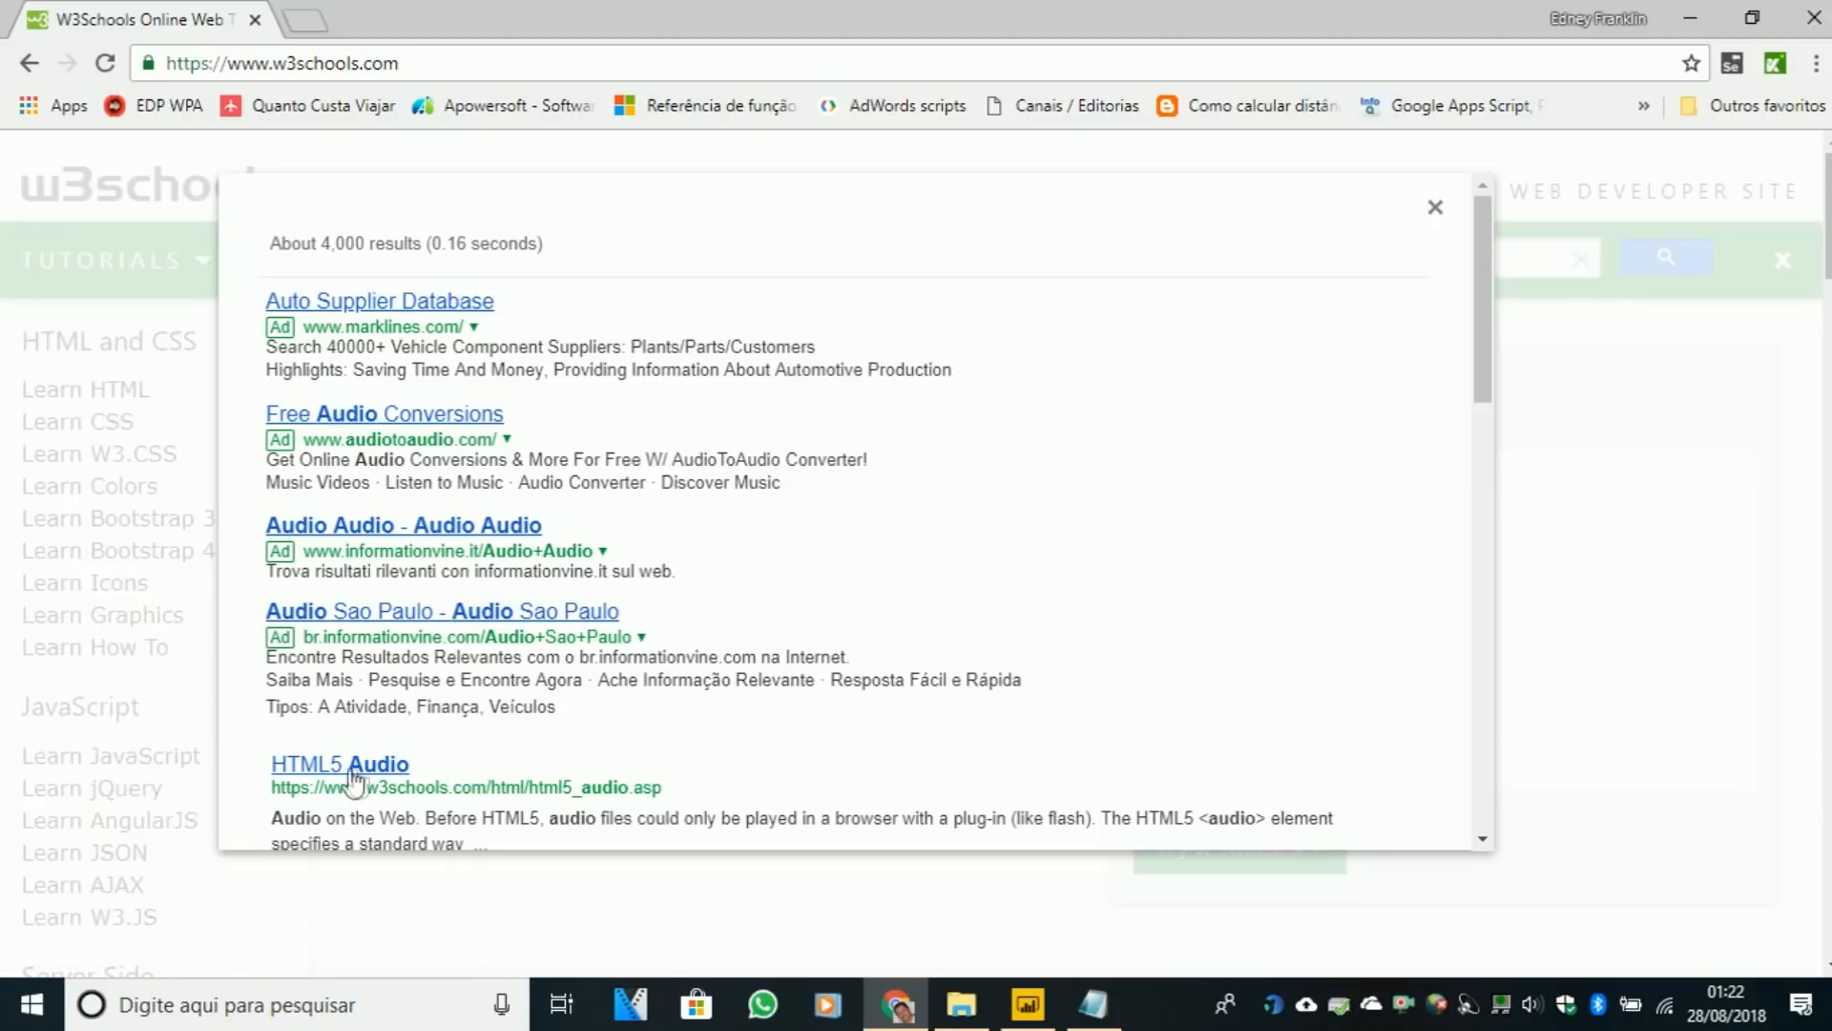
click(354, 775)
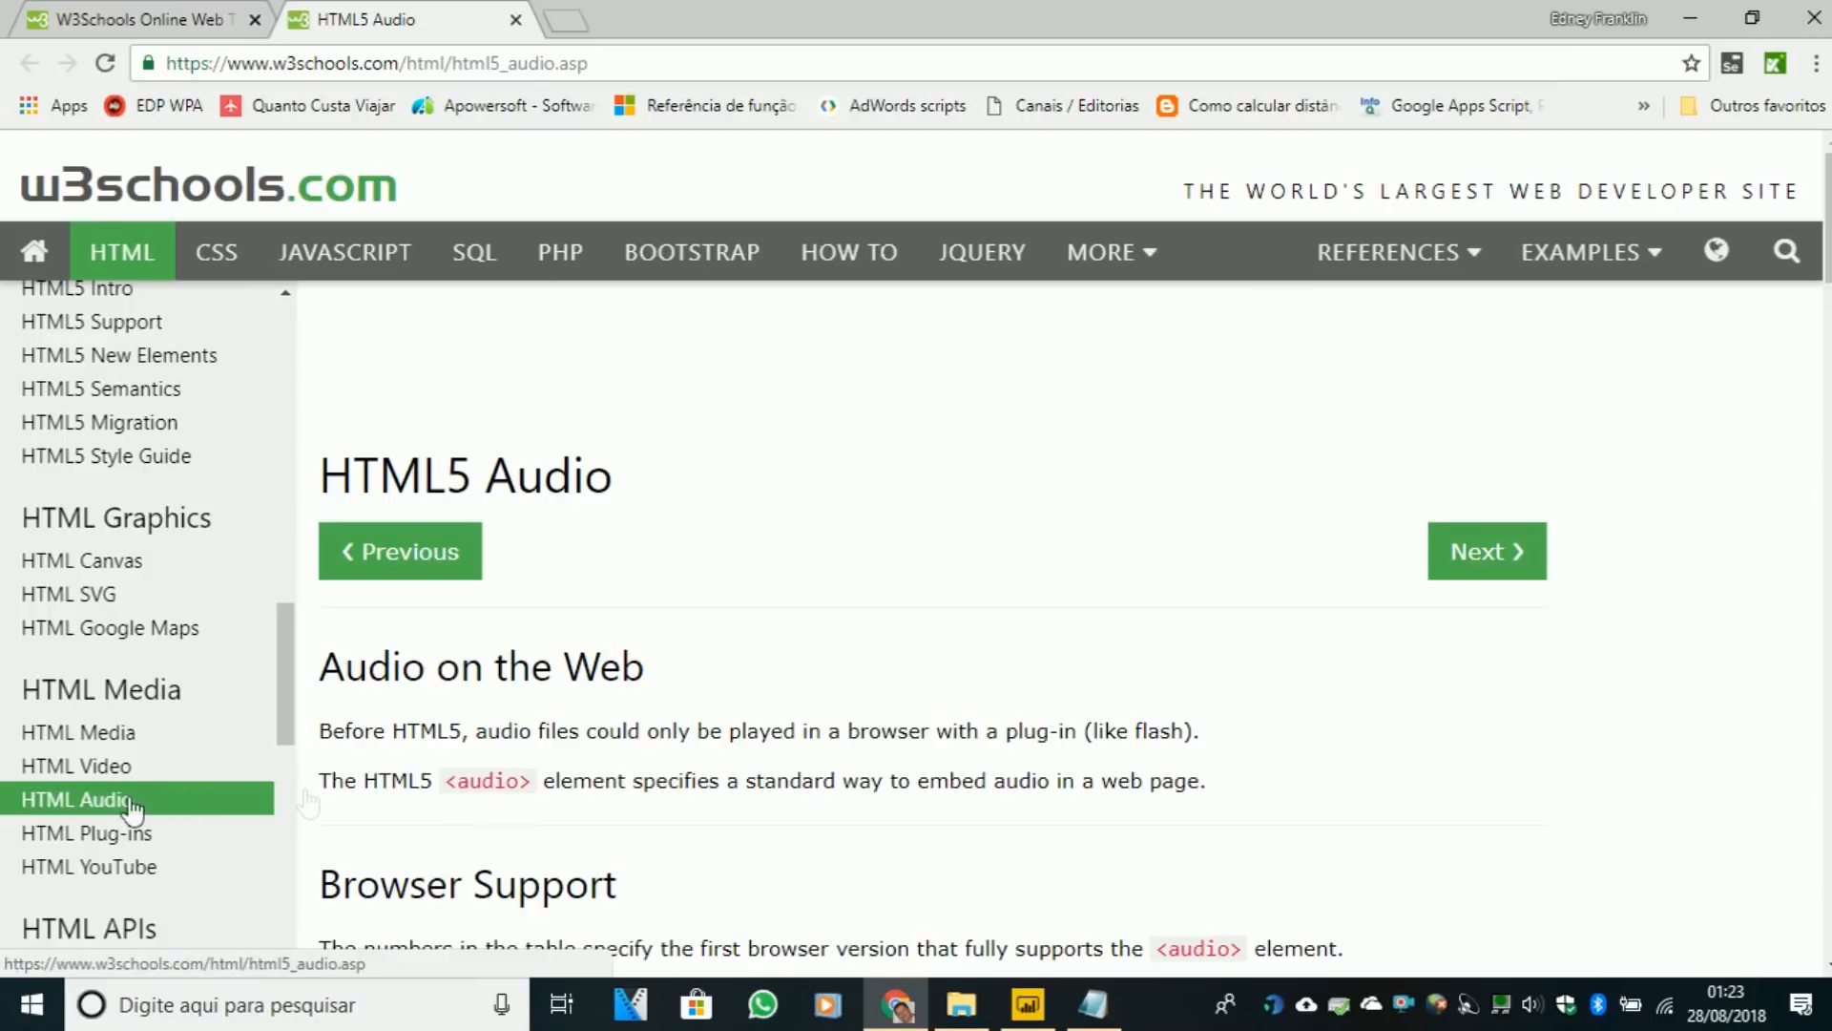
scroll(1579, 352, down, 5)
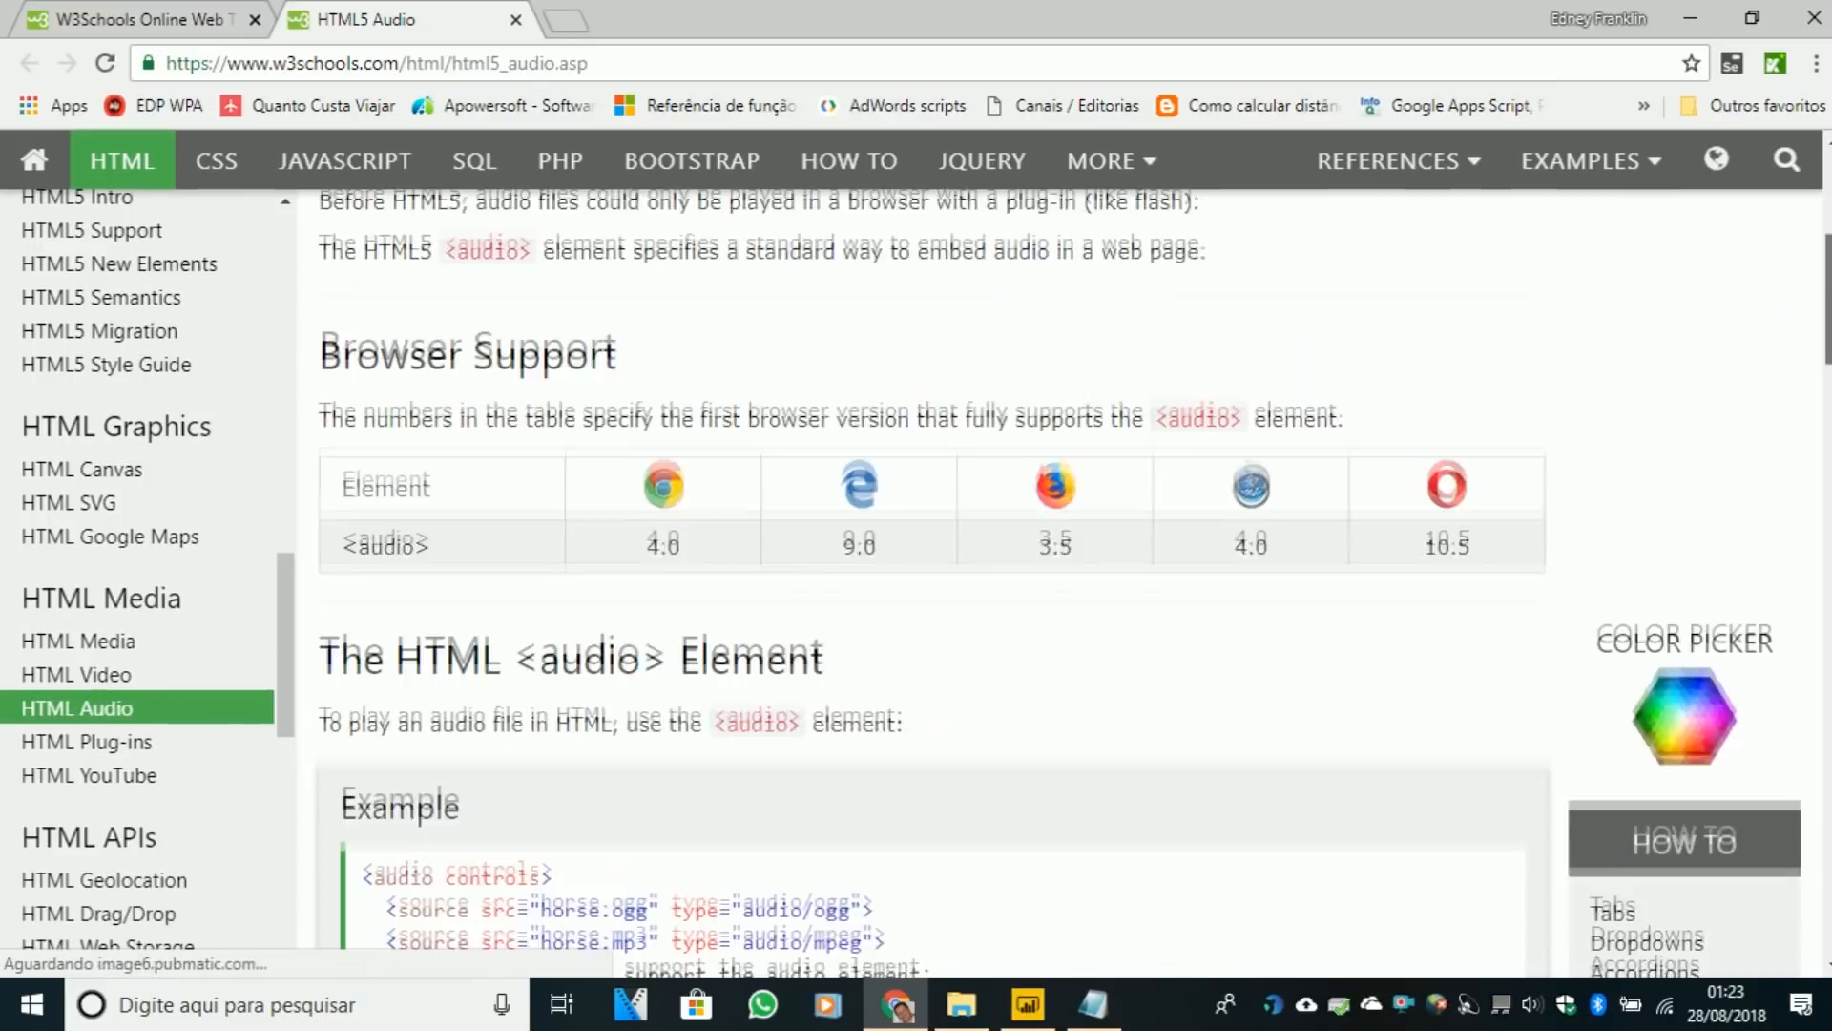
scroll(933, 582, down, 5)
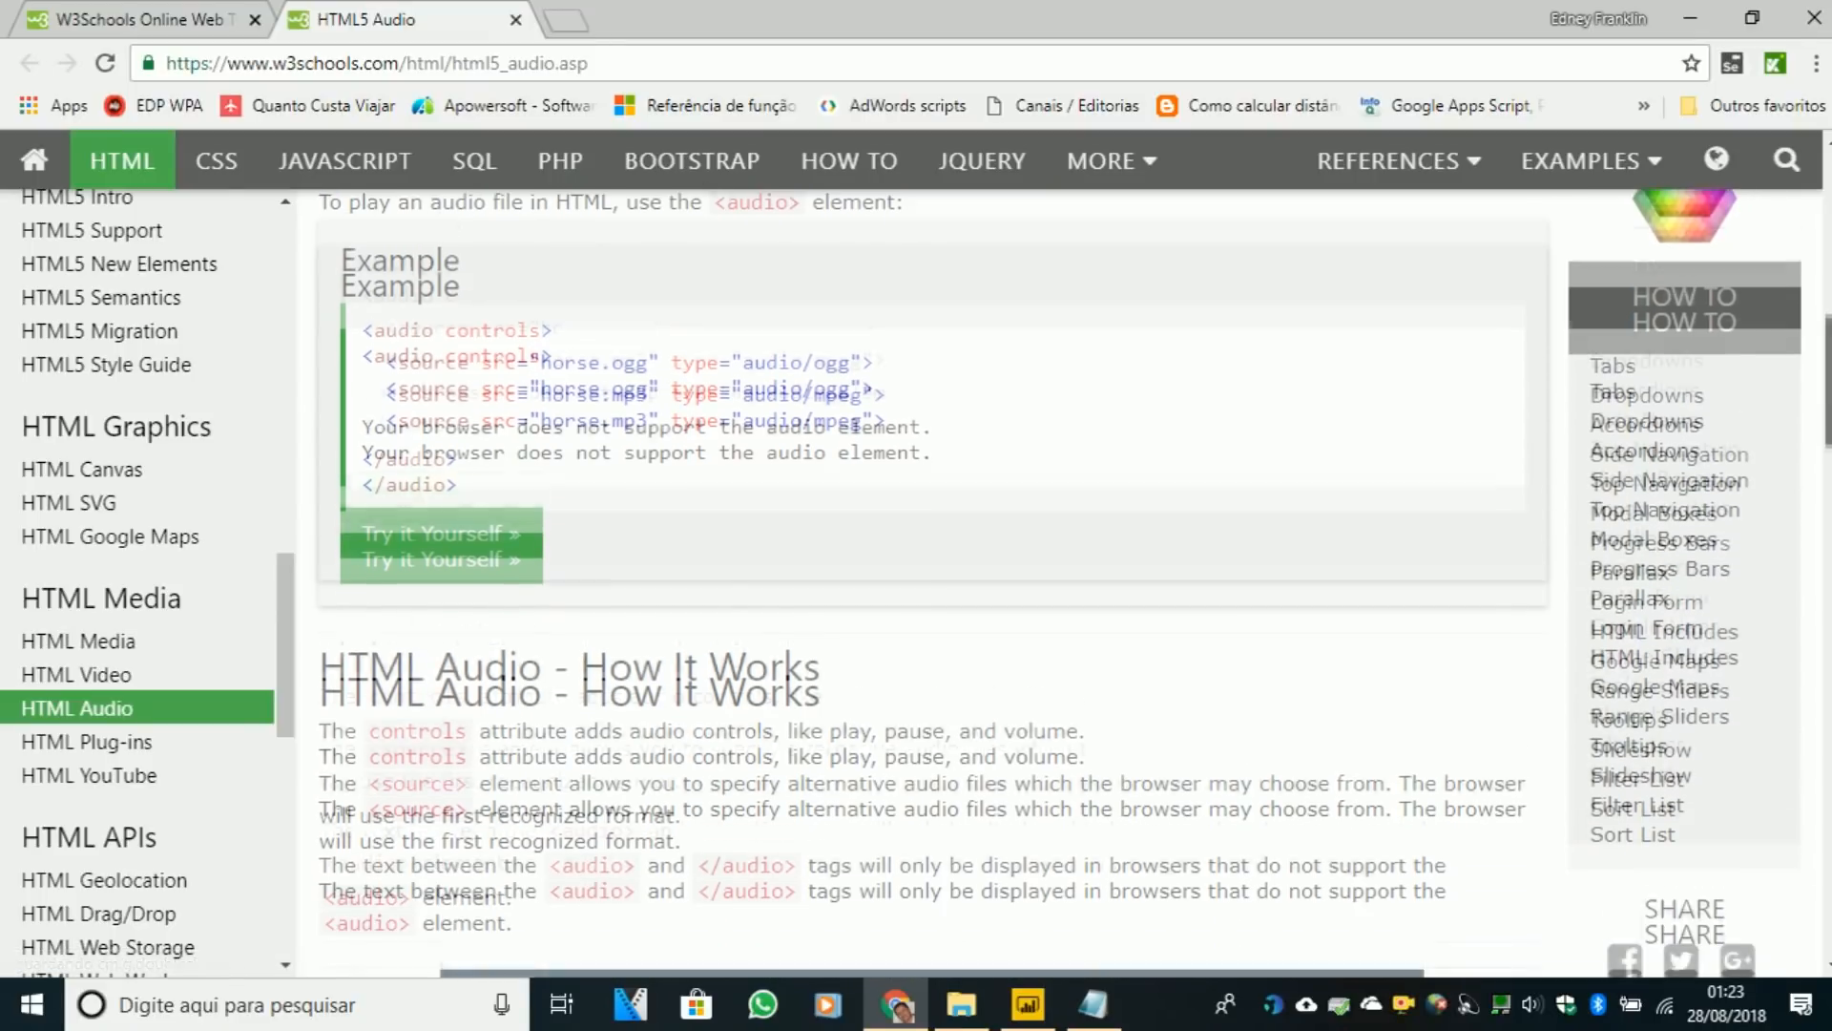
scroll(465, 712, up, 1)
click(466, 712)
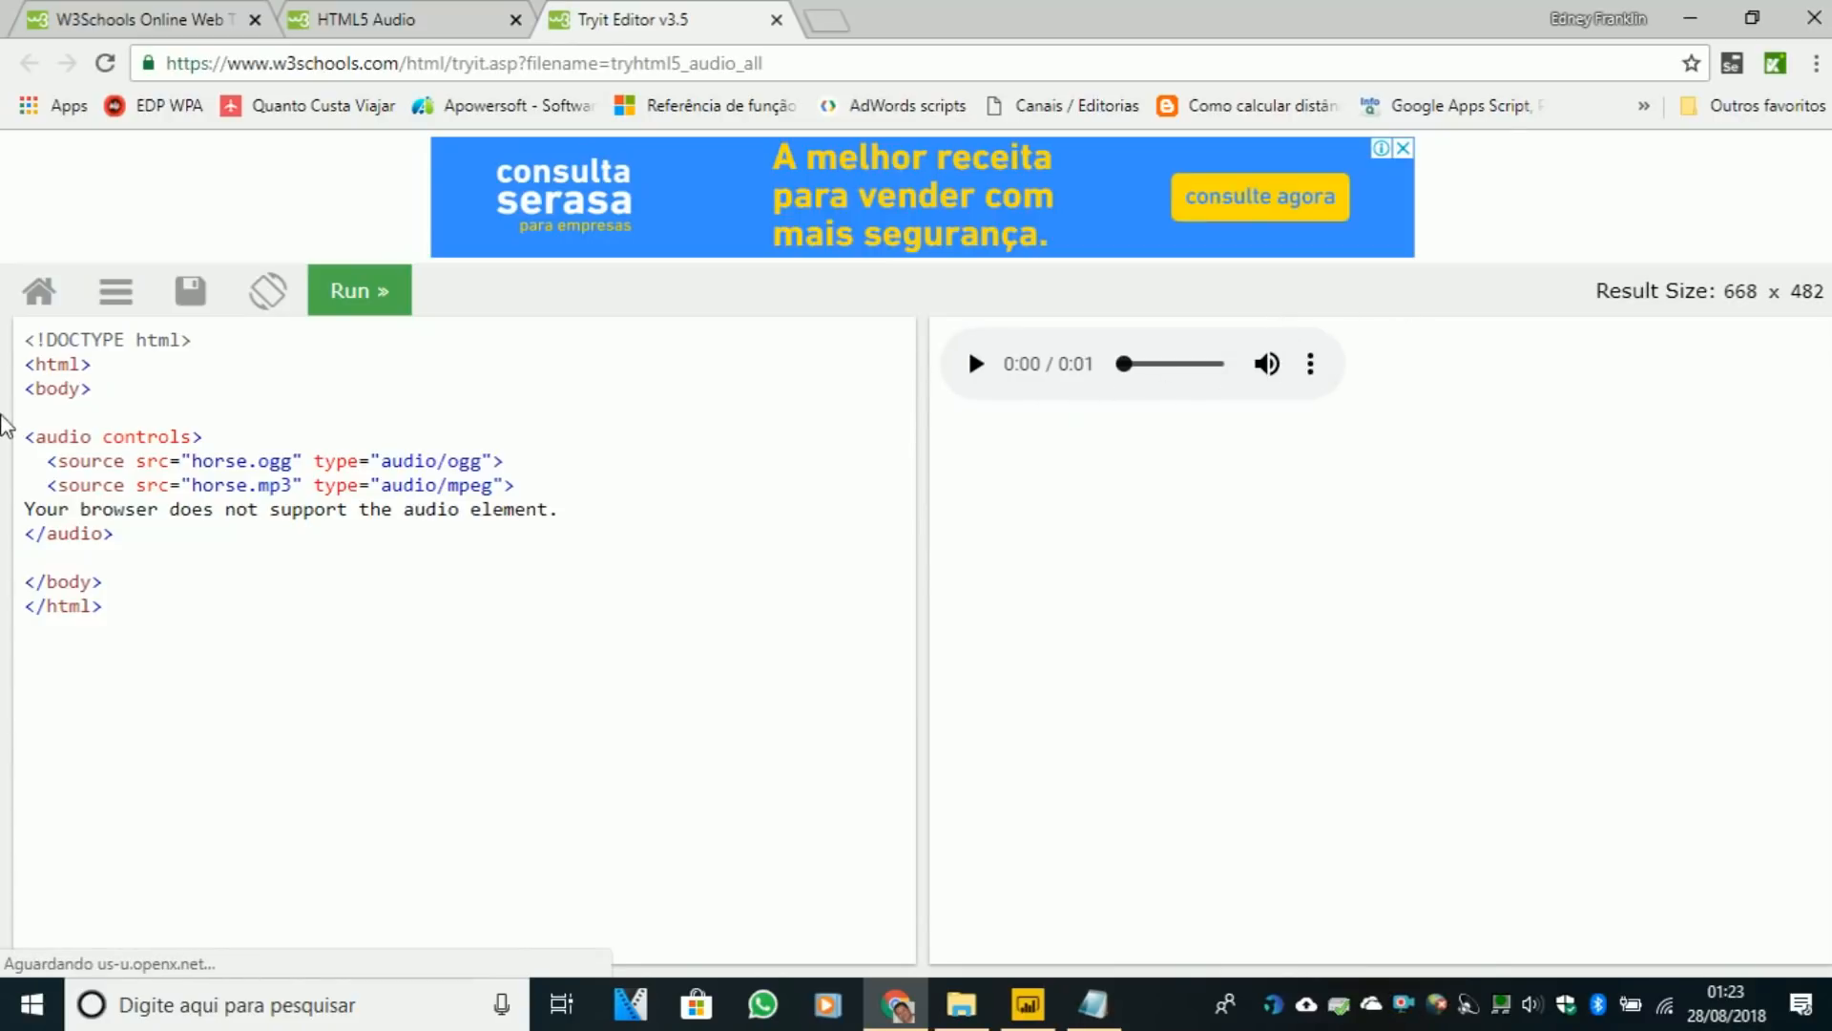
- Remove the fallback text and the horse.ogg source line, then rerun and play the horse sound
drag(25, 436, 113, 534)
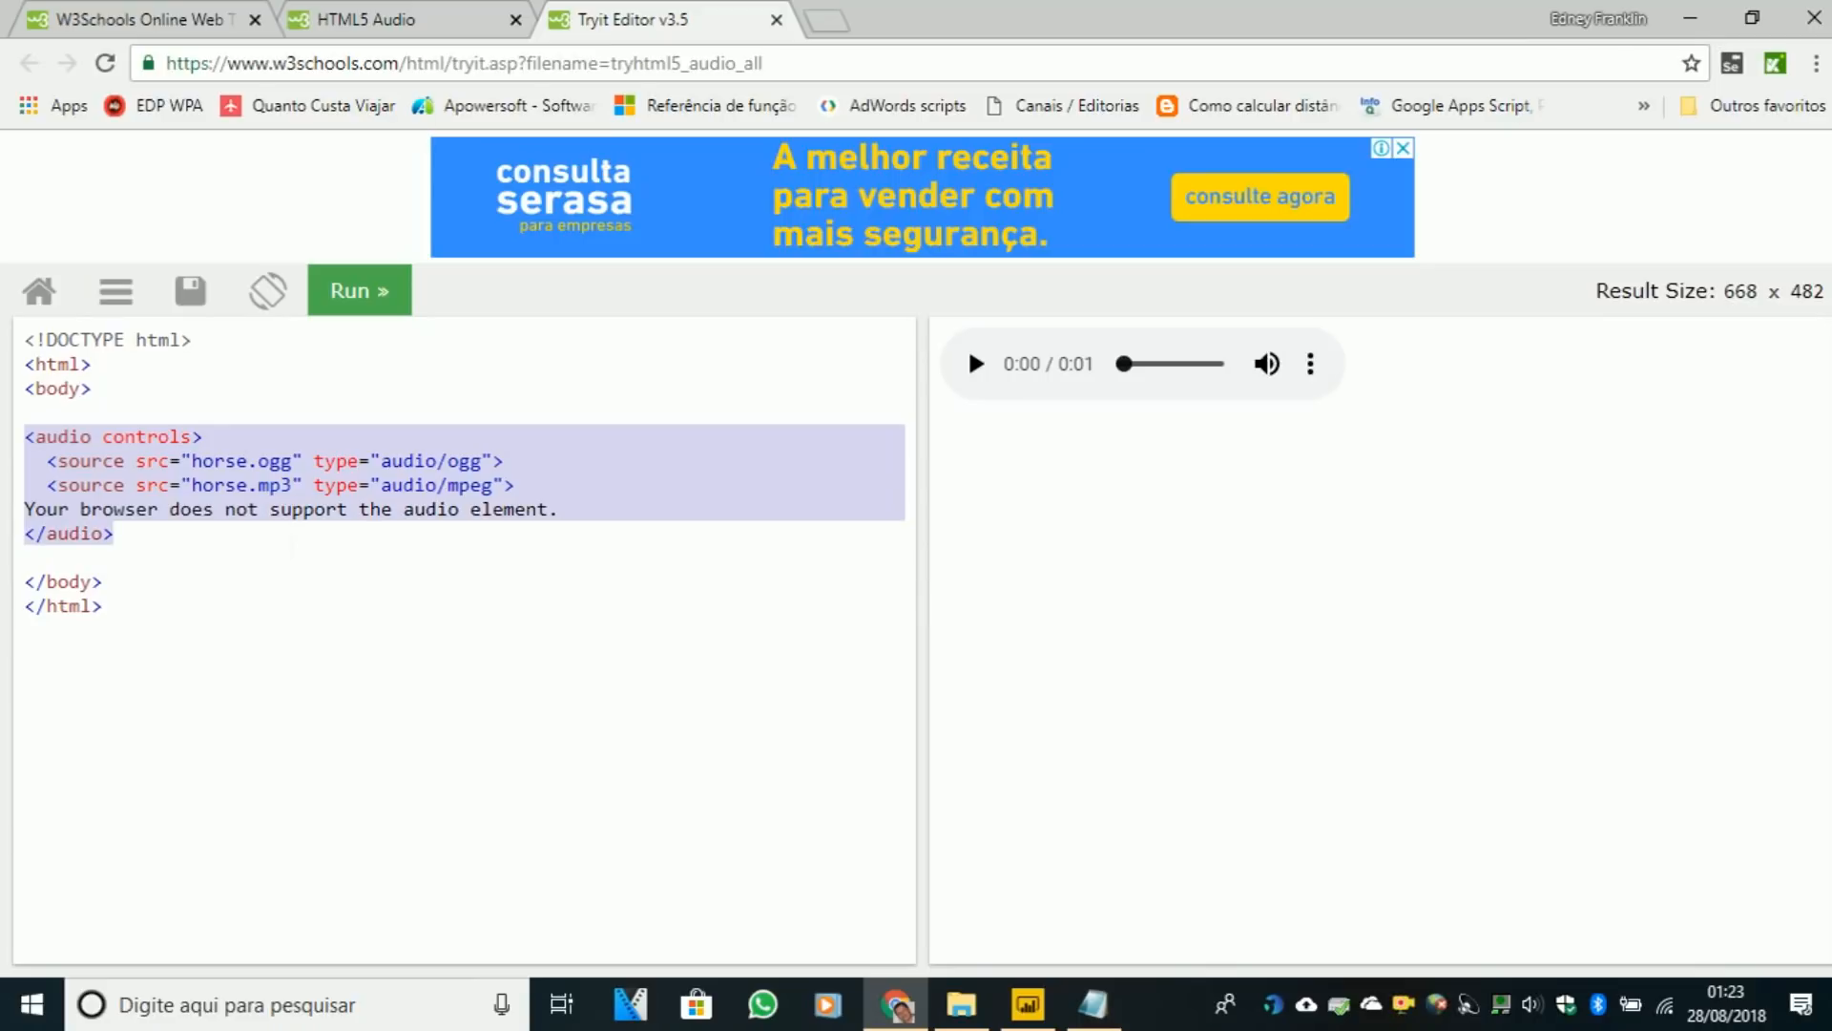
click(592, 536)
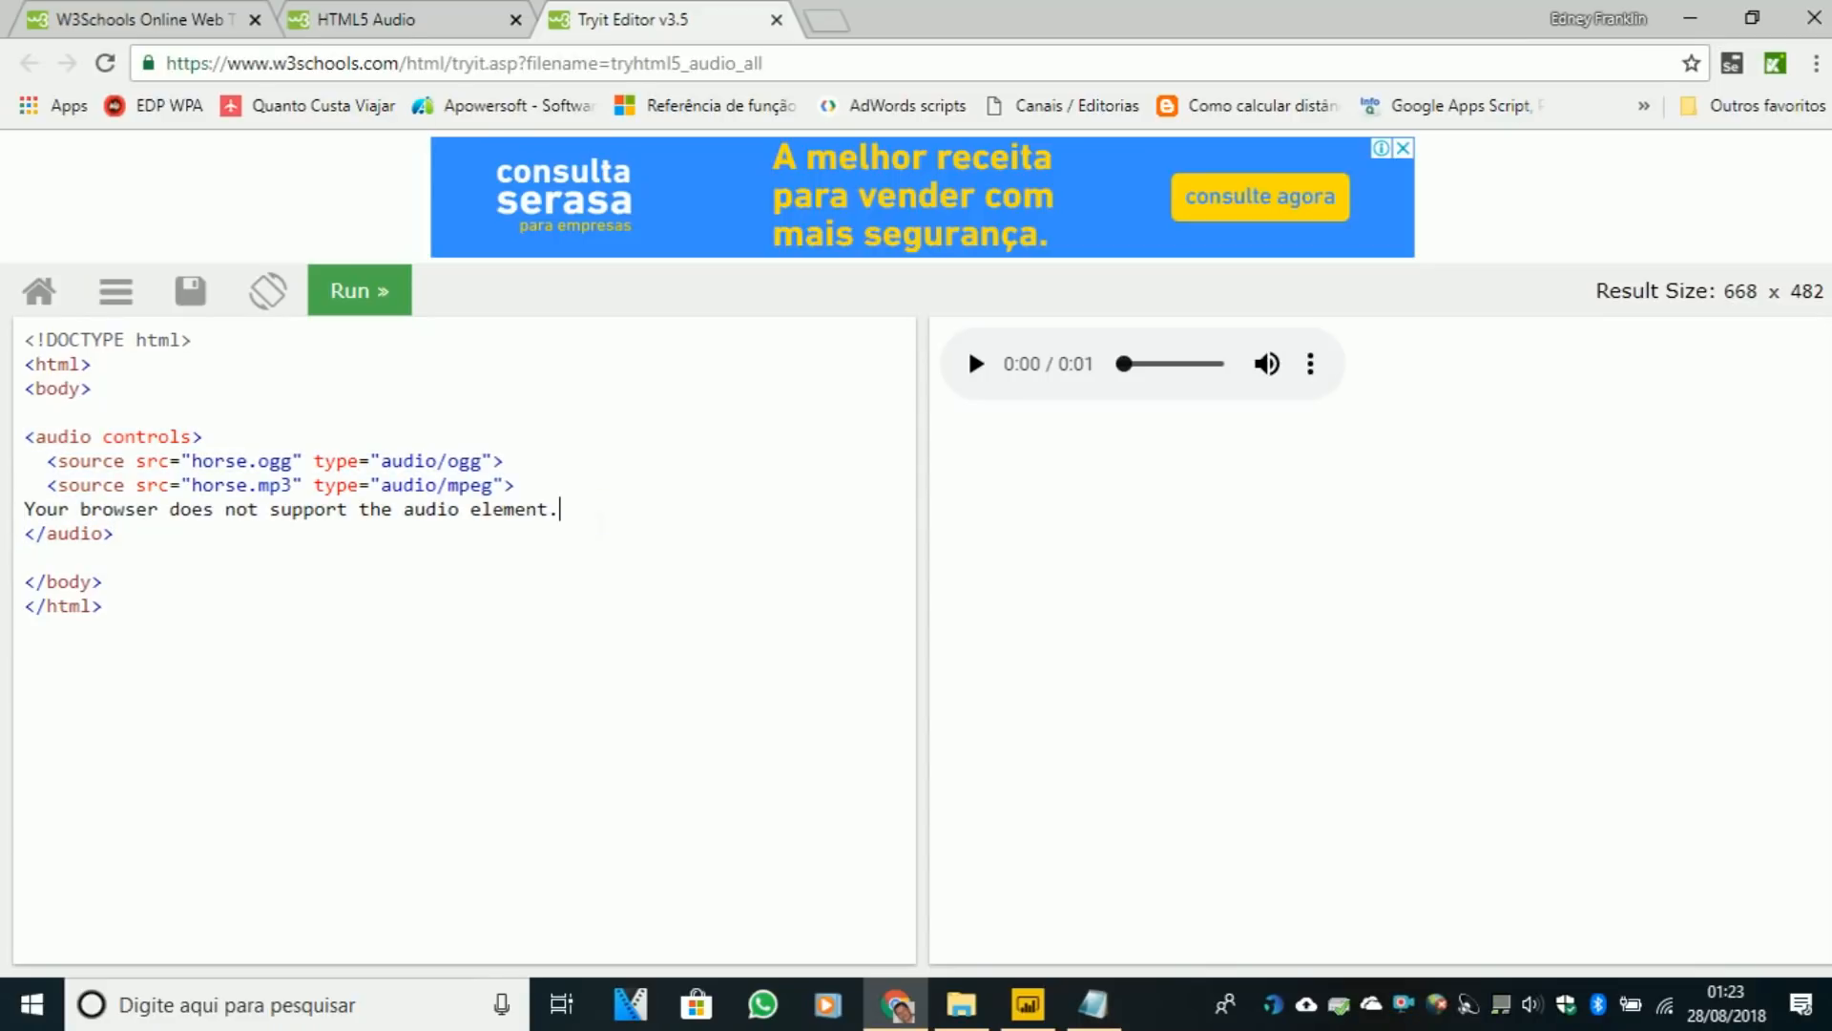
drag(560, 508, 25, 509)
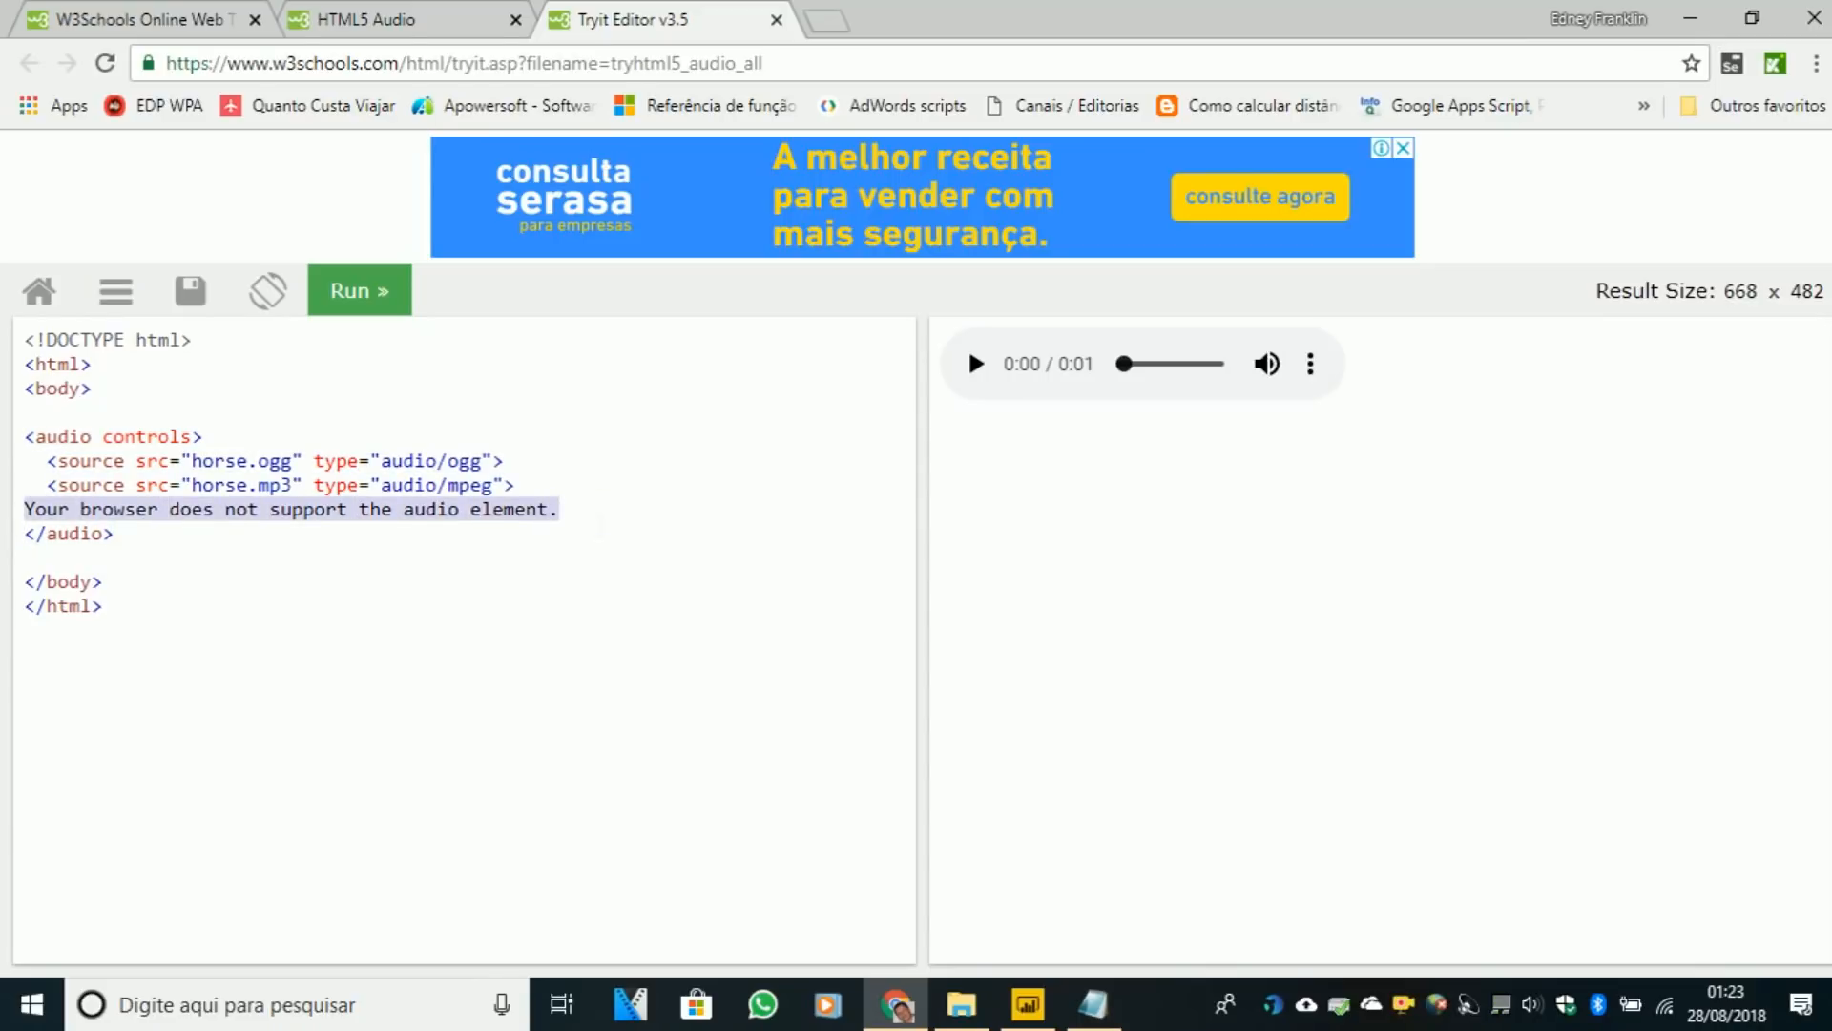
key(Delete)
key(Delete)
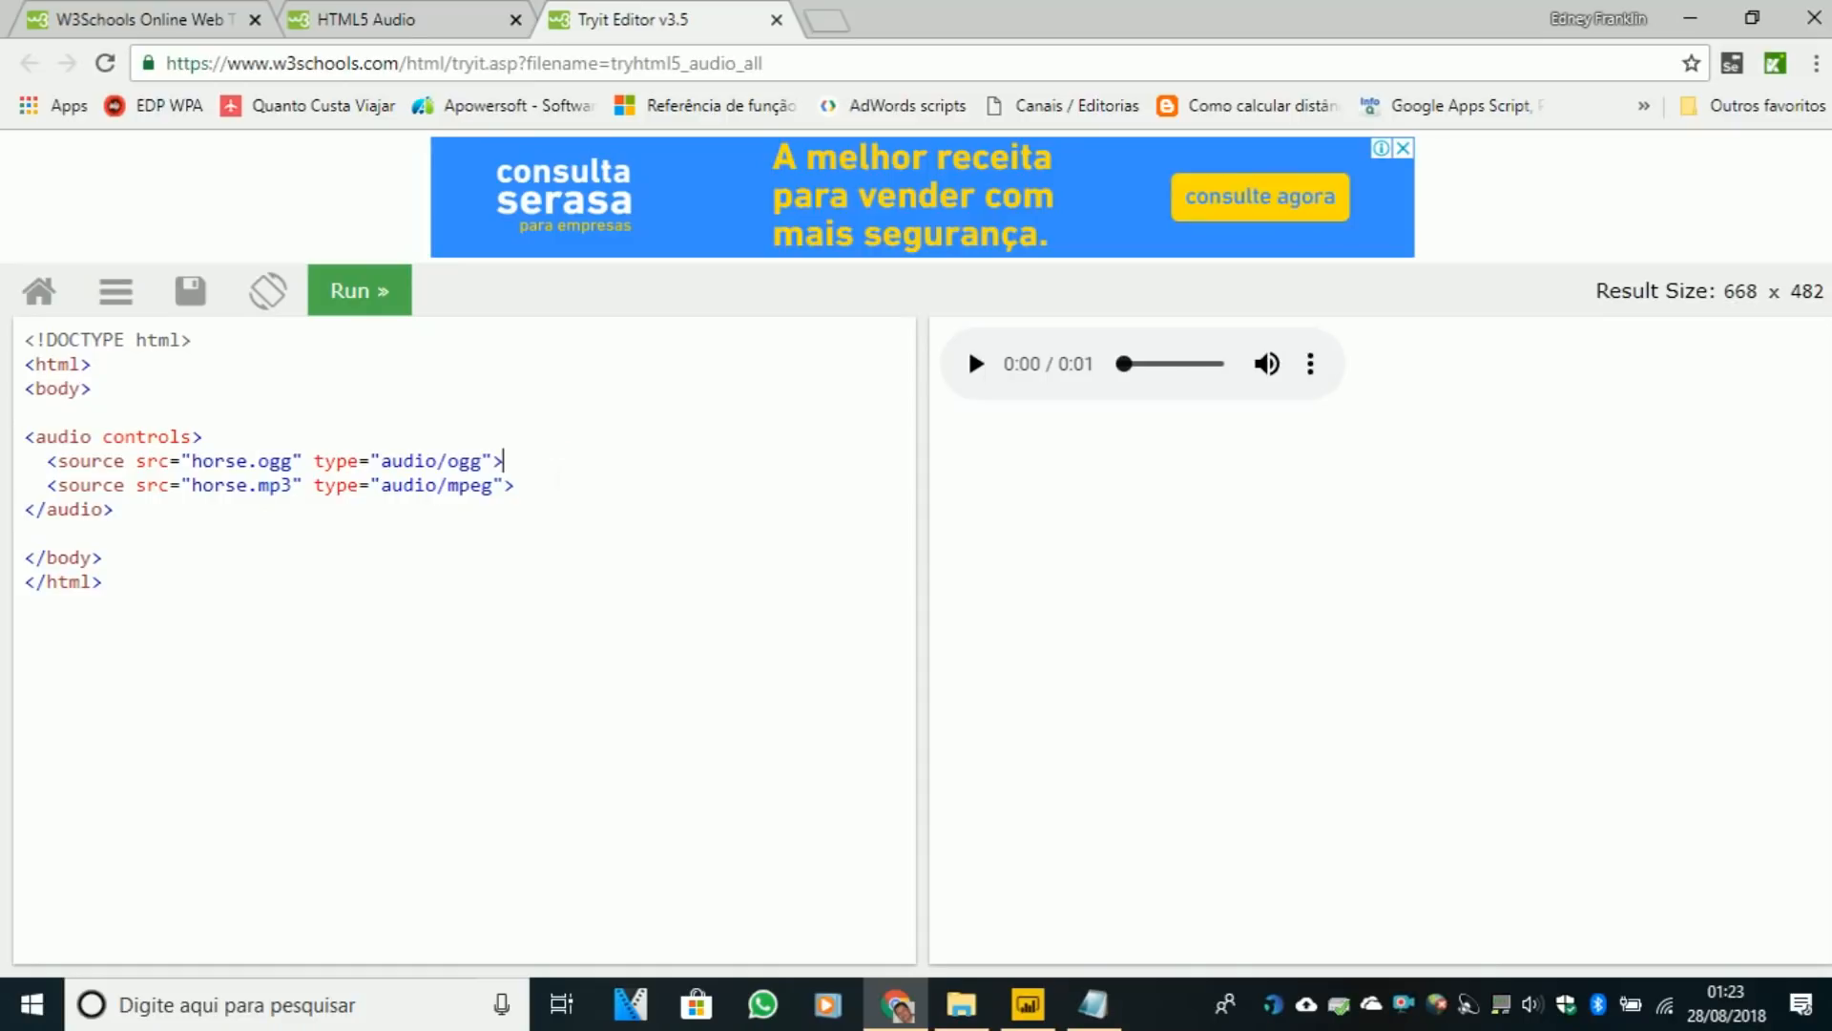
drag(482, 461, 26, 461)
key(Delete)
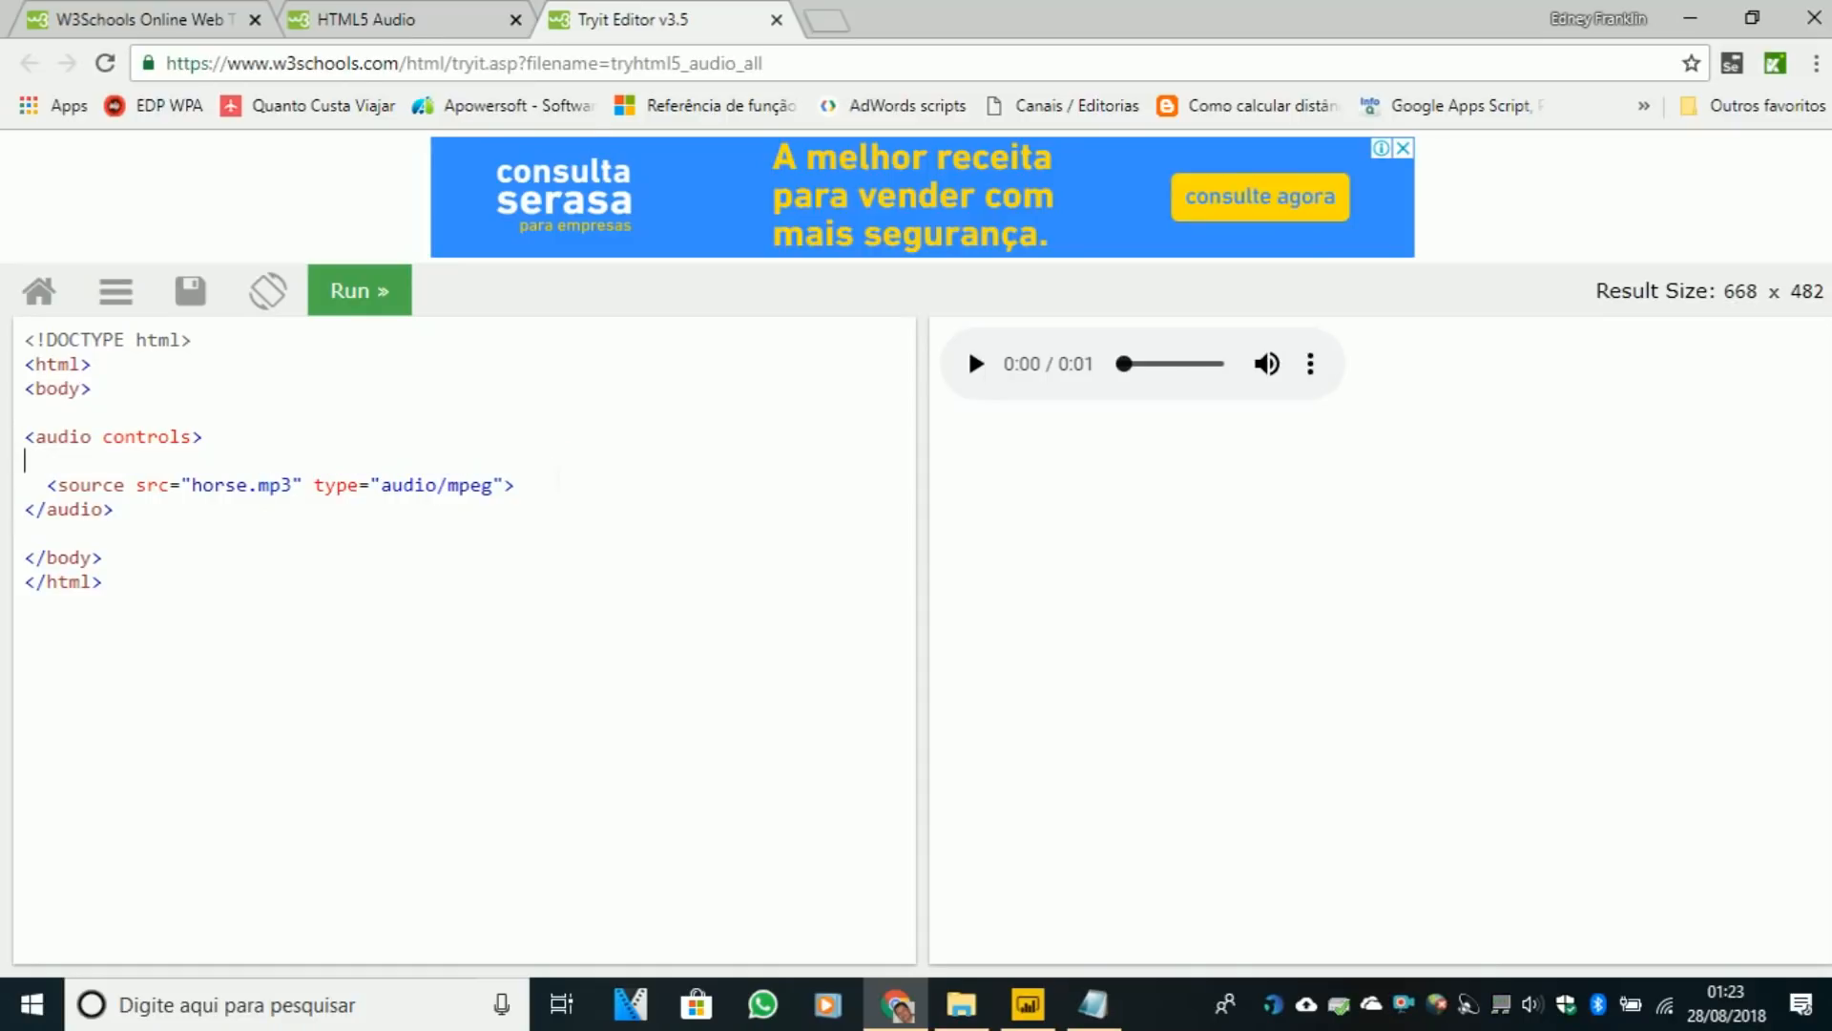
key(Delete)
click(376, 300)
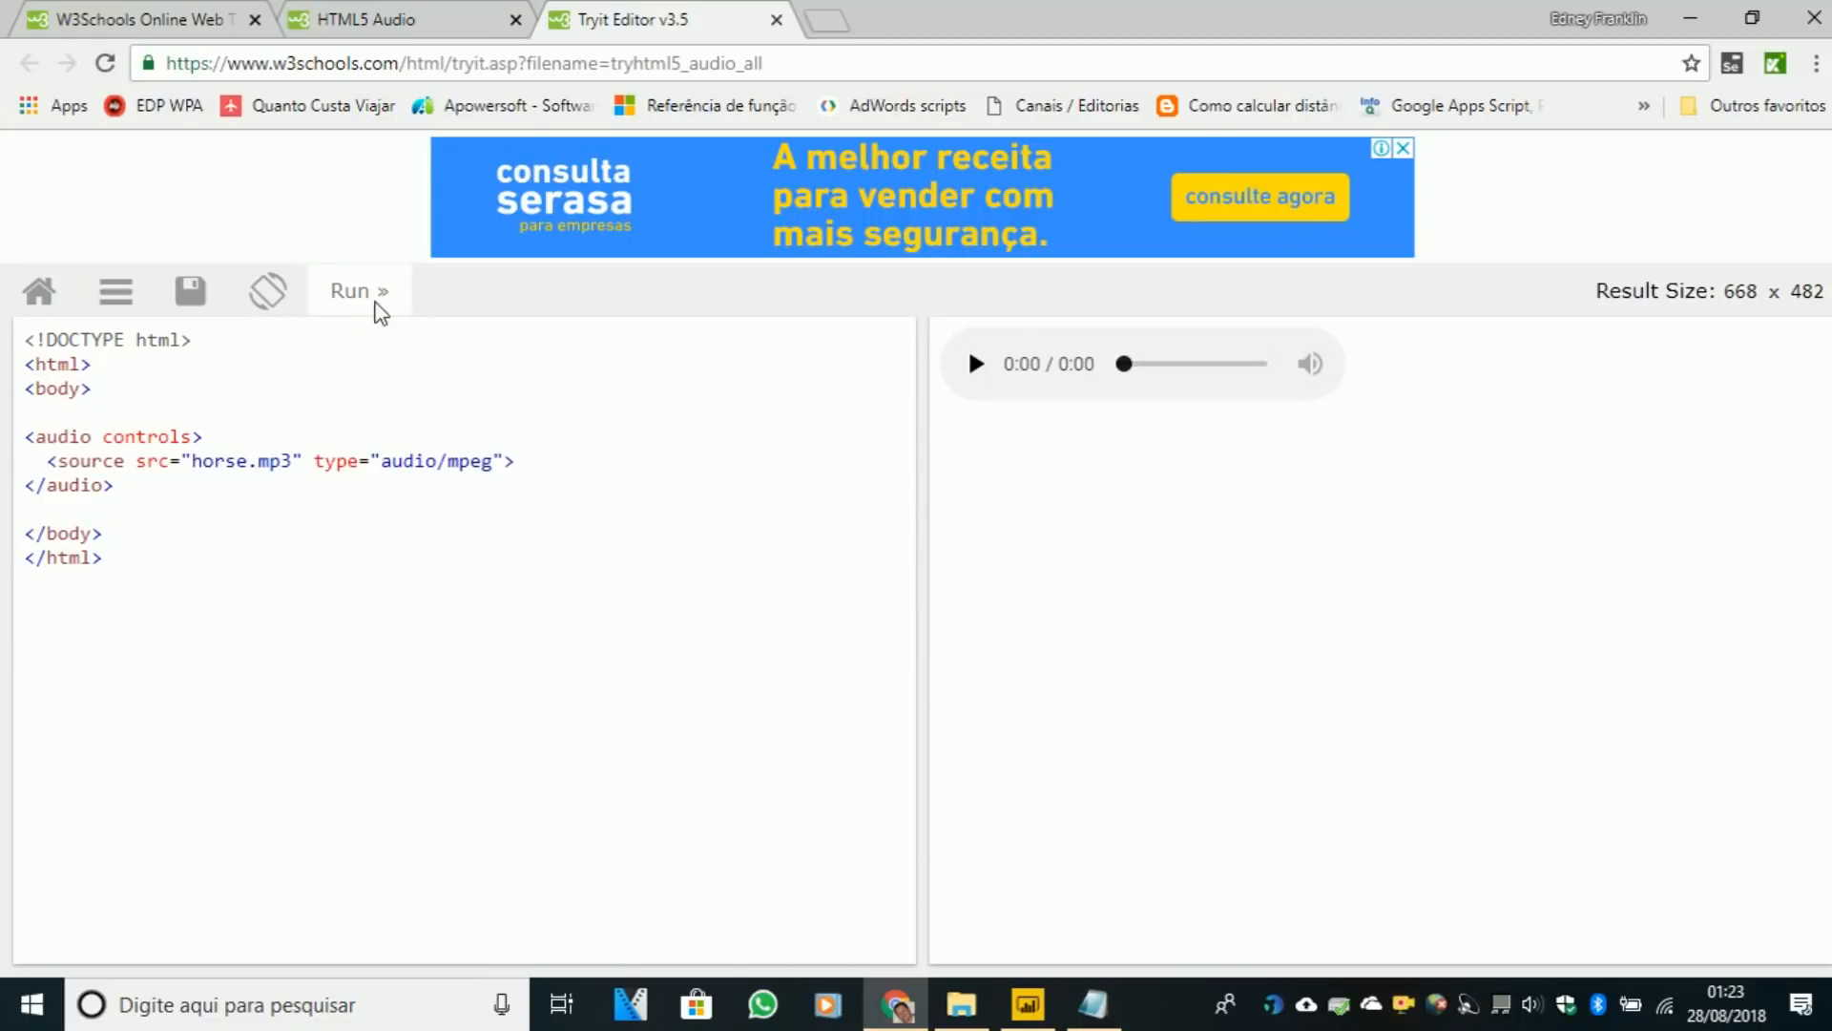
click(975, 371)
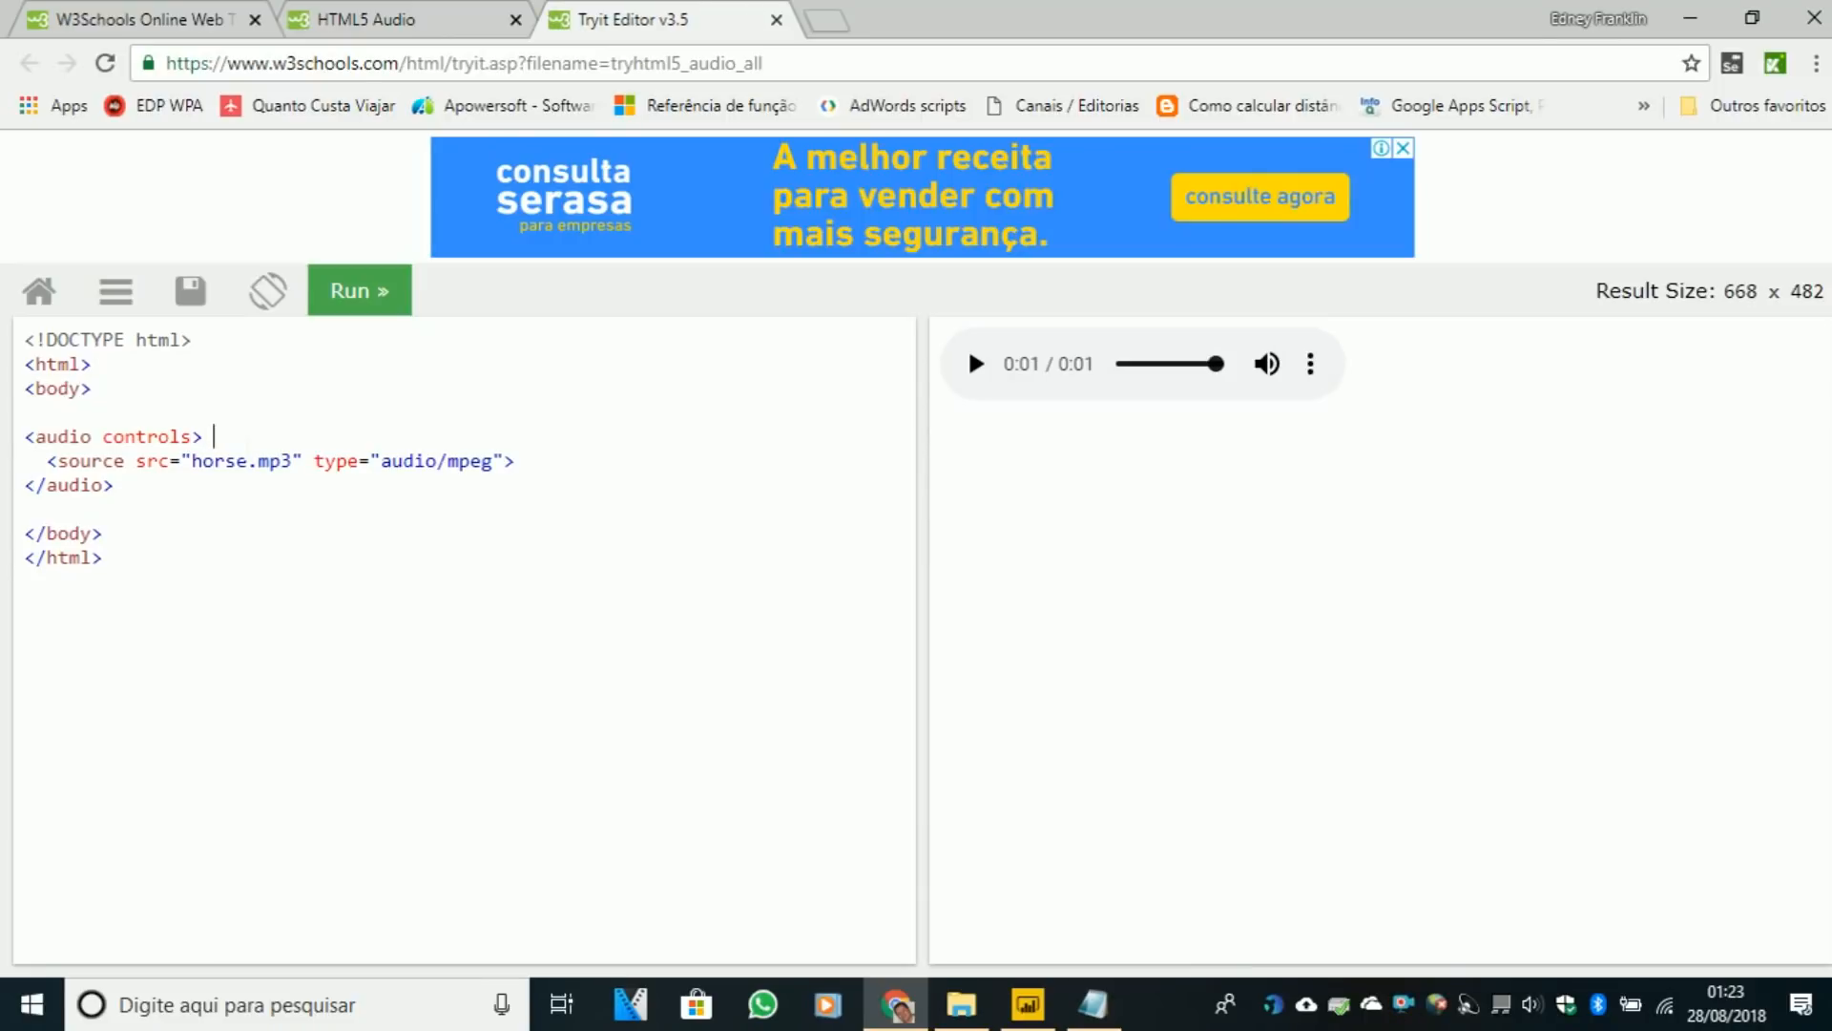
- Join the audio and source tags onto one line, rerun and confirm the sound still plays
key(Delete)
key(Delete)
key(Delete)
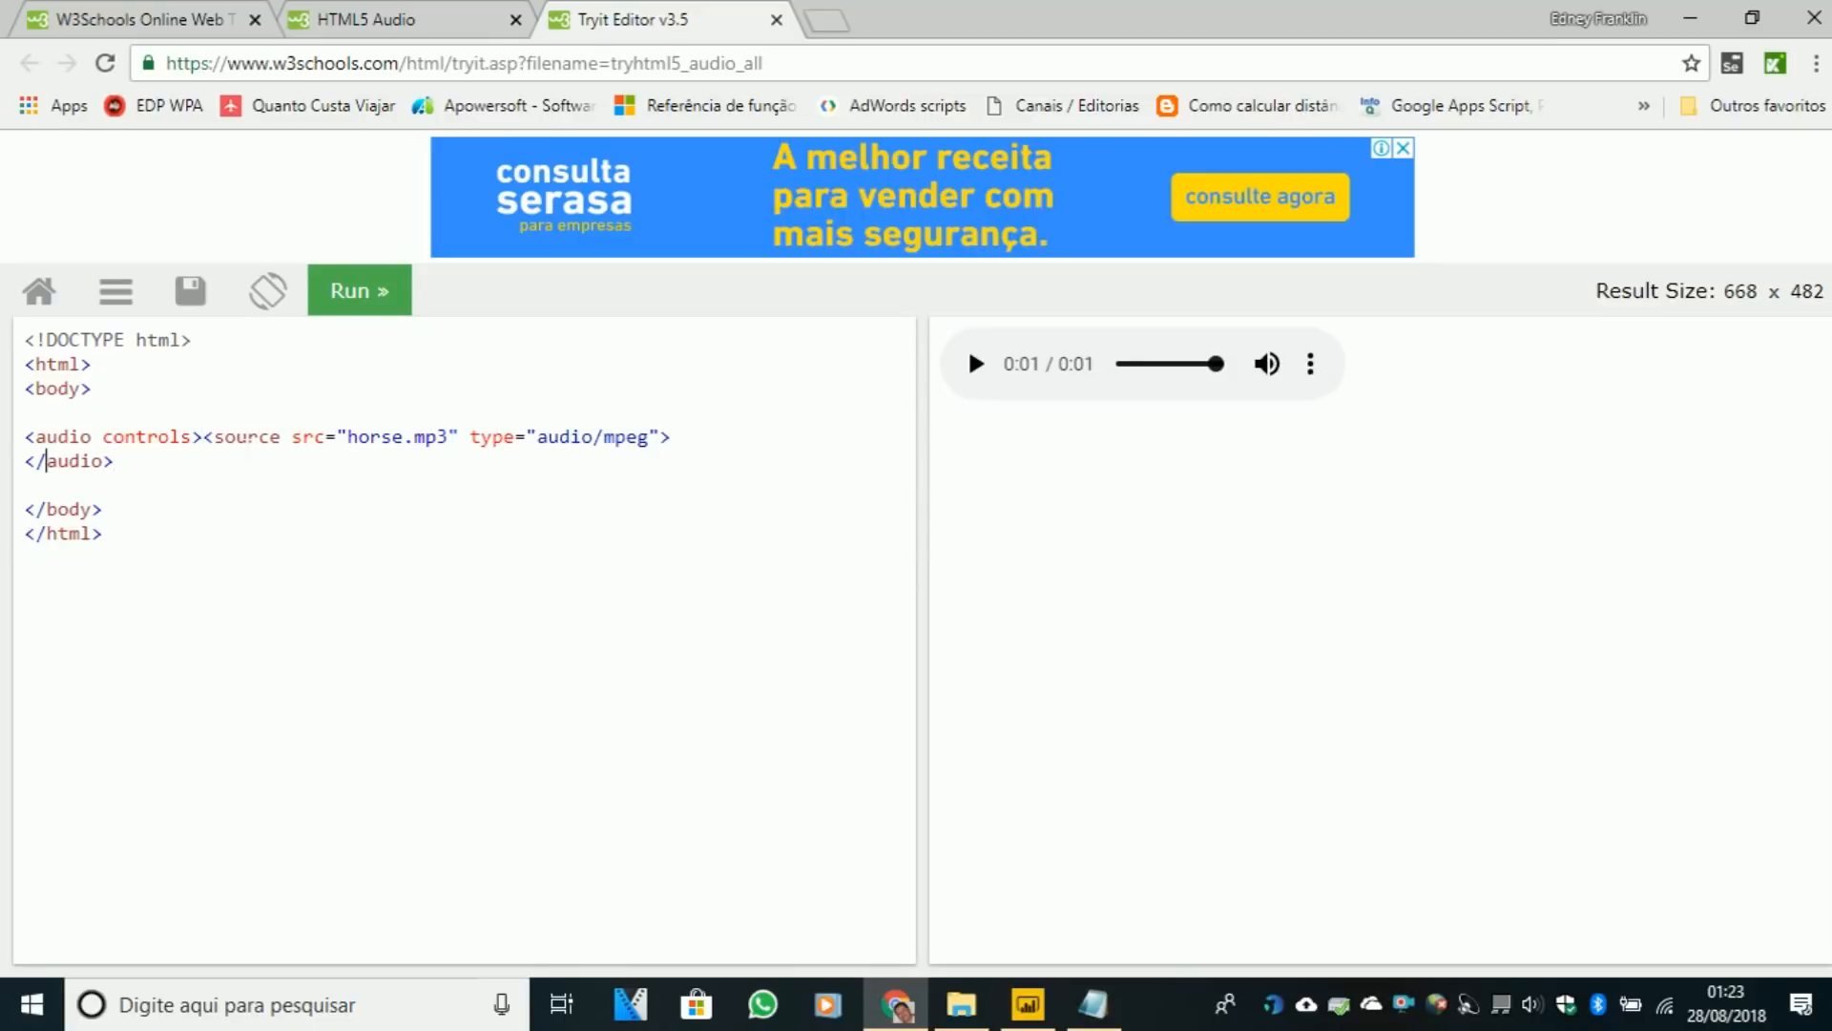
key(BackSpace)
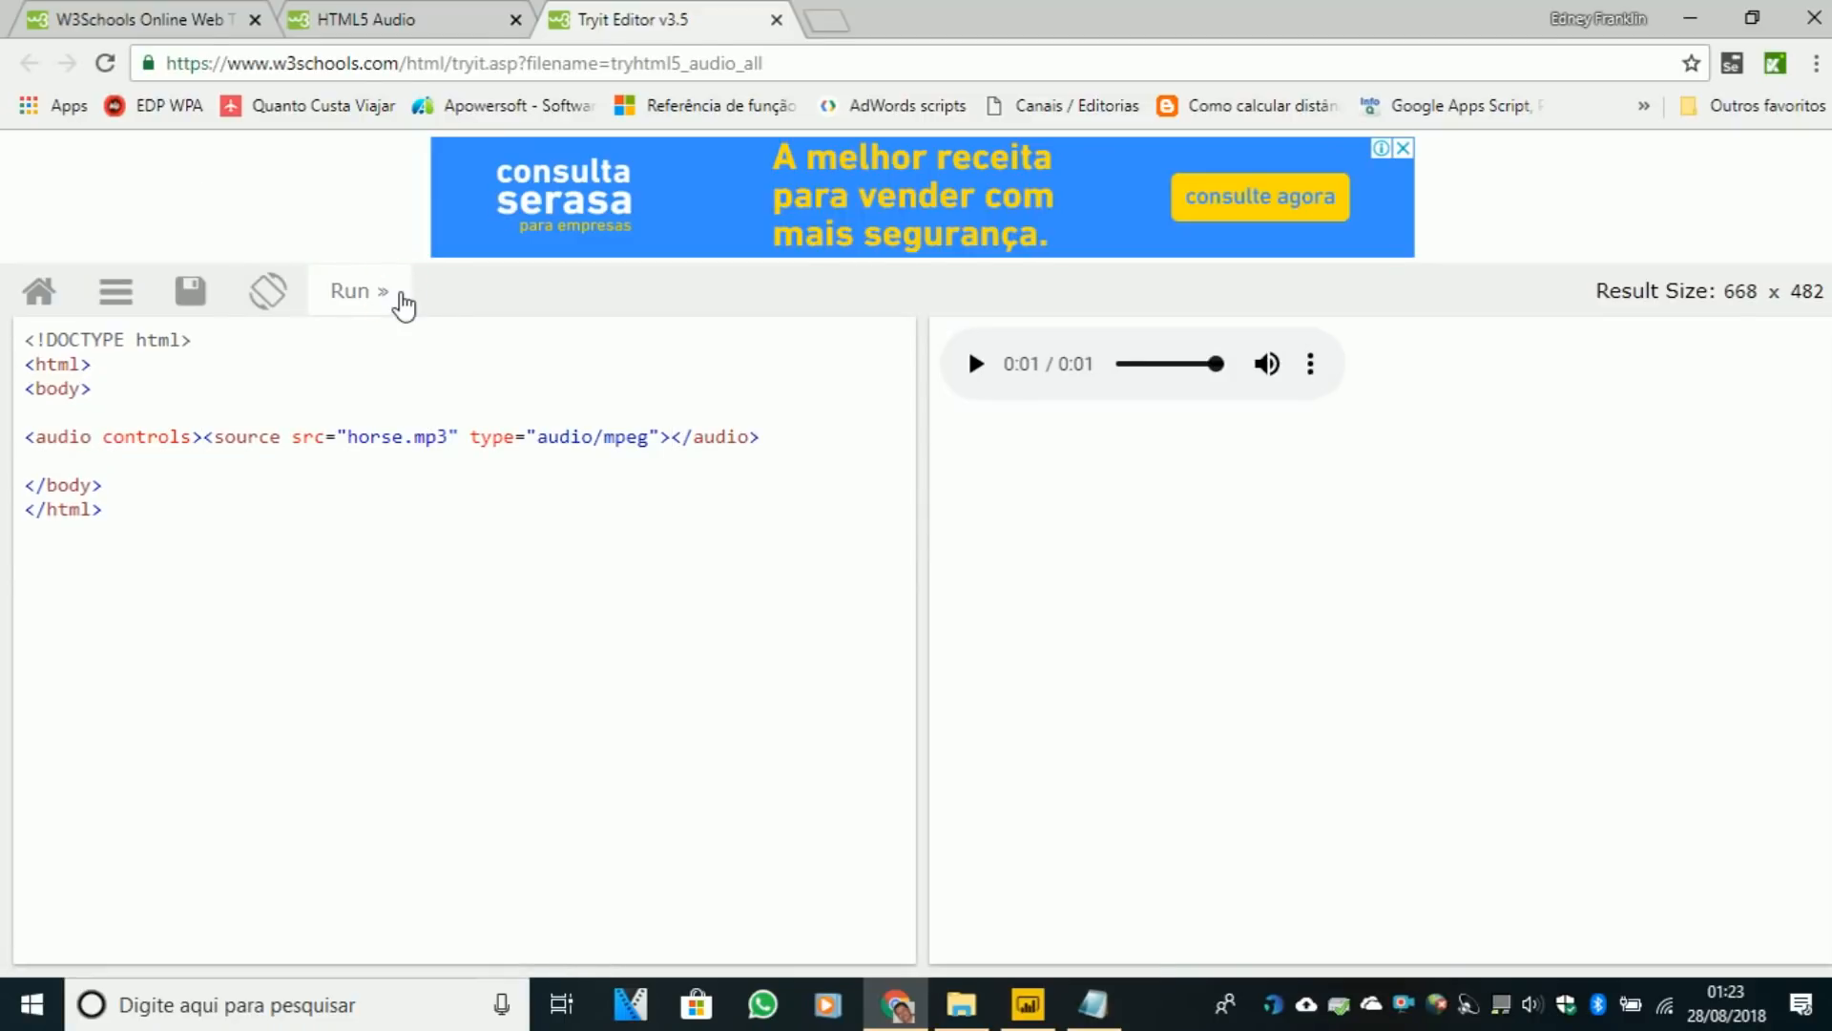
click(405, 303)
click(977, 365)
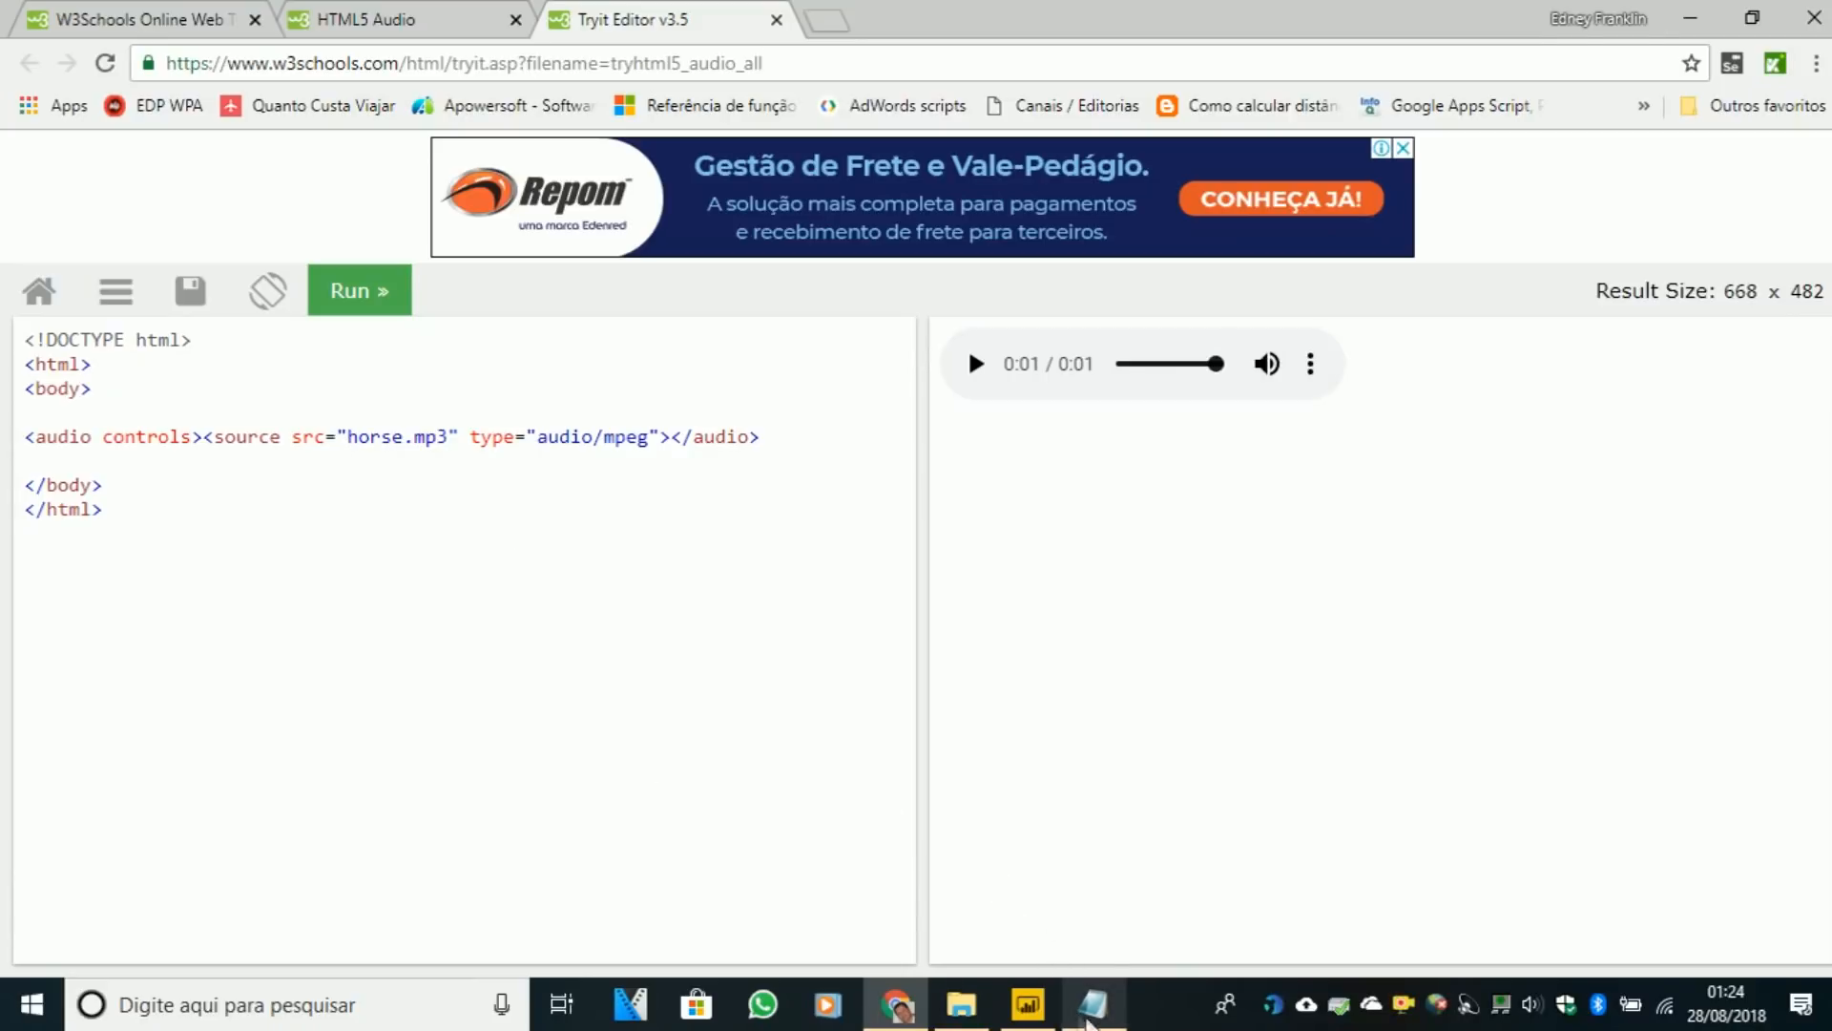
click(1093, 1004)
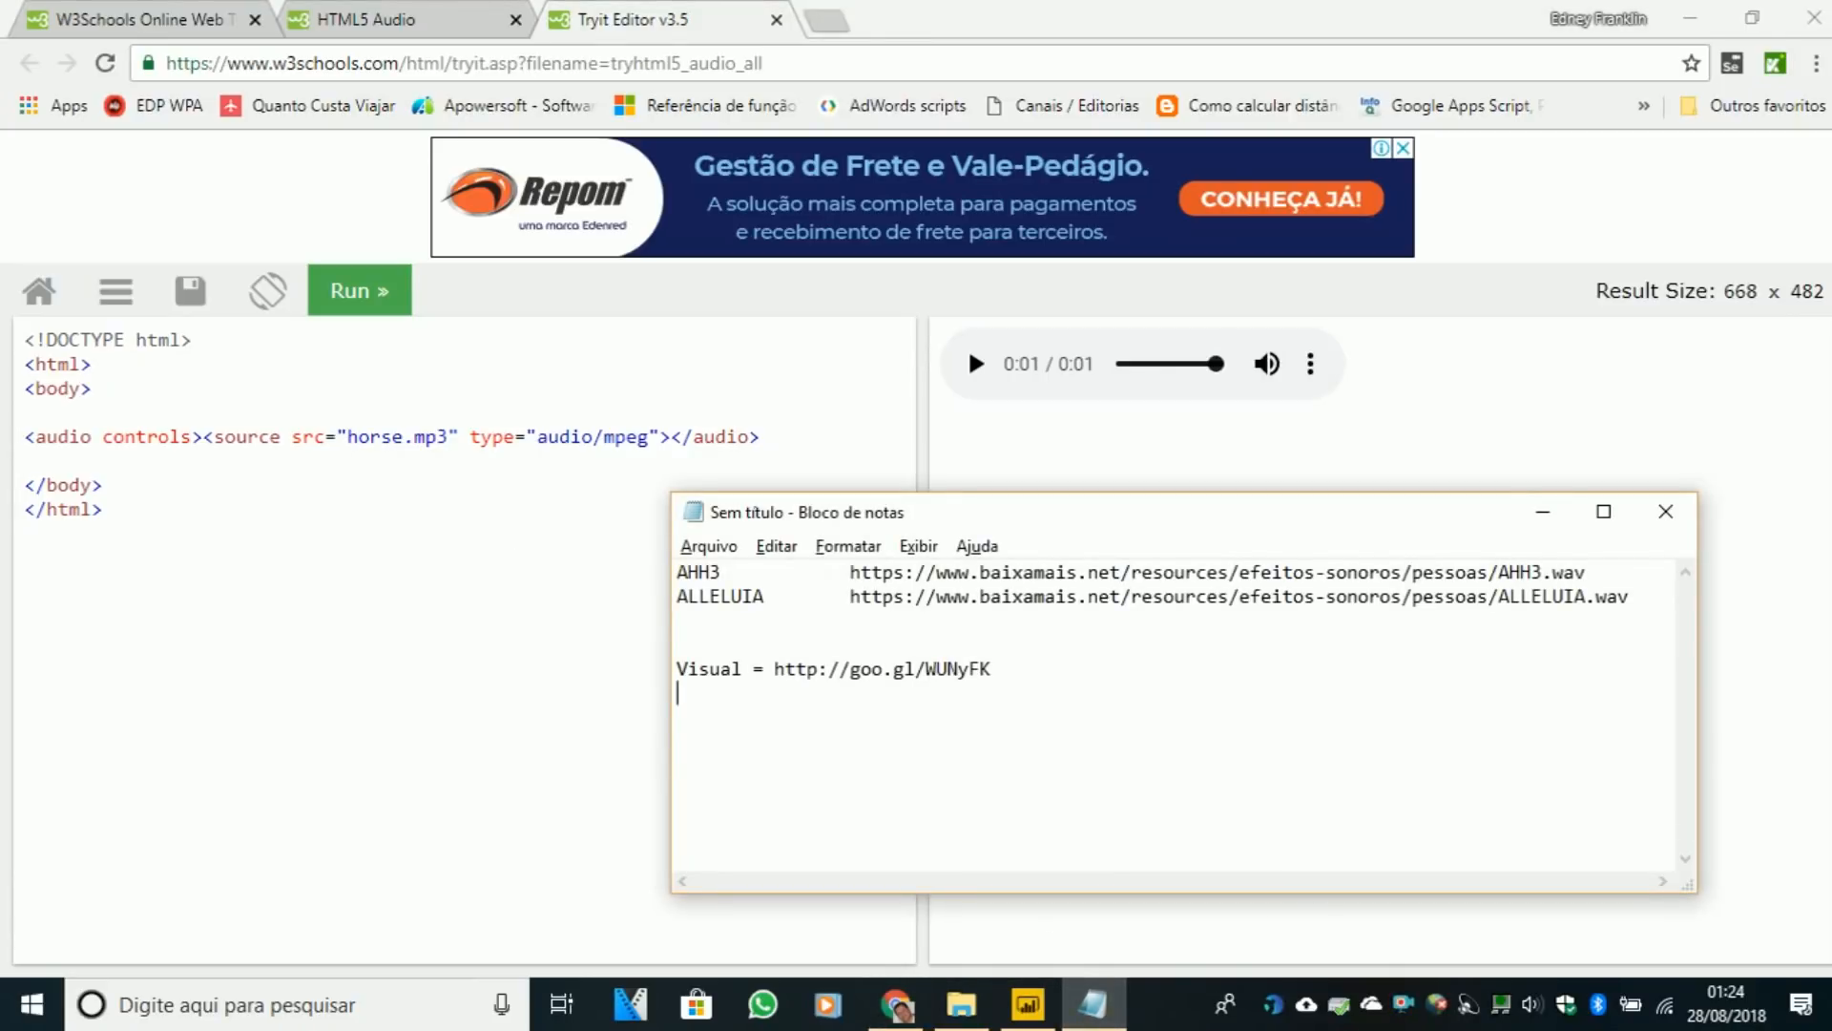
- Replace horse.mp3 in the source tag with the AHH3.wav URL copied from Notepad
drag(849, 572, 678, 596)
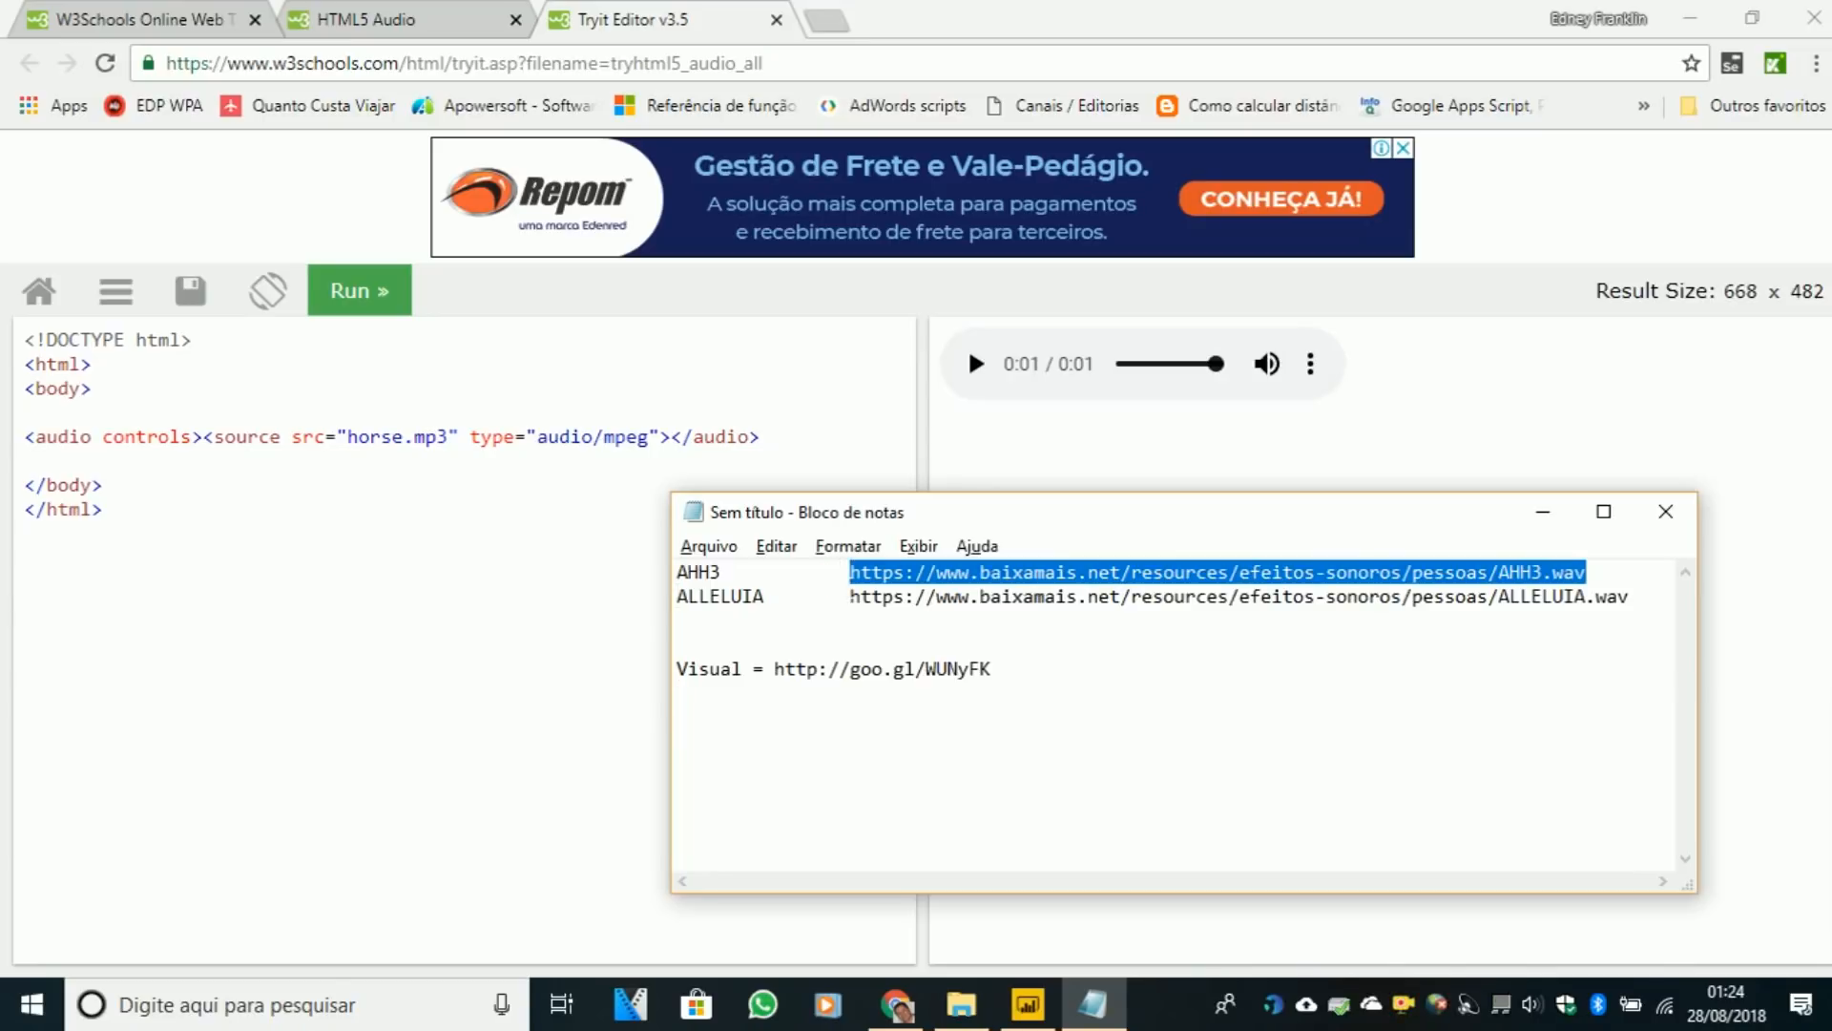
key(ctrl+c)
key(alt+Tab)
drag(348, 436, 448, 436)
key(ctrl+v)
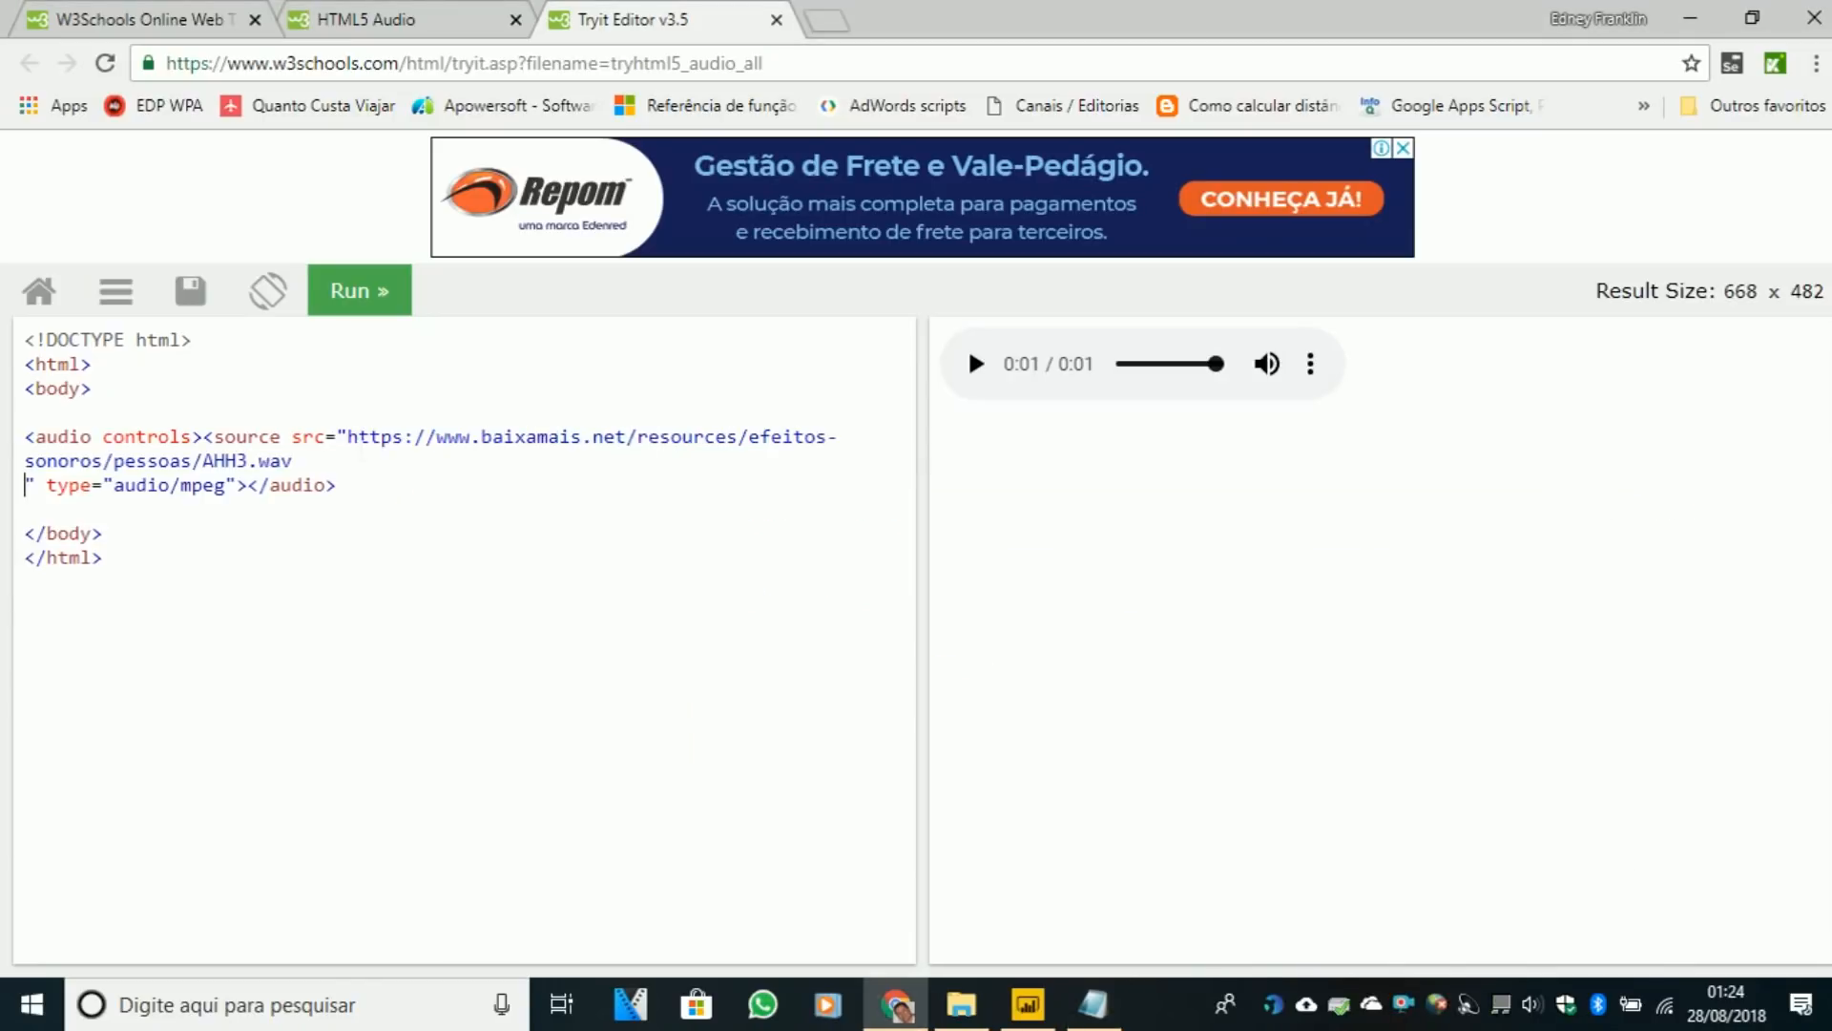
- Delete the type="audio/mpeg" attribute, rerun, play the AHH3 sound, and select the audio line
key(BackSpace)
key(Right)
key(Right)
key(ctrl+shift+Right)
key(ctrl+shift+Right)
key(ctrl+shift+Right)
key(ctrl+shift+Right)
key(ctrl+shift+Right)
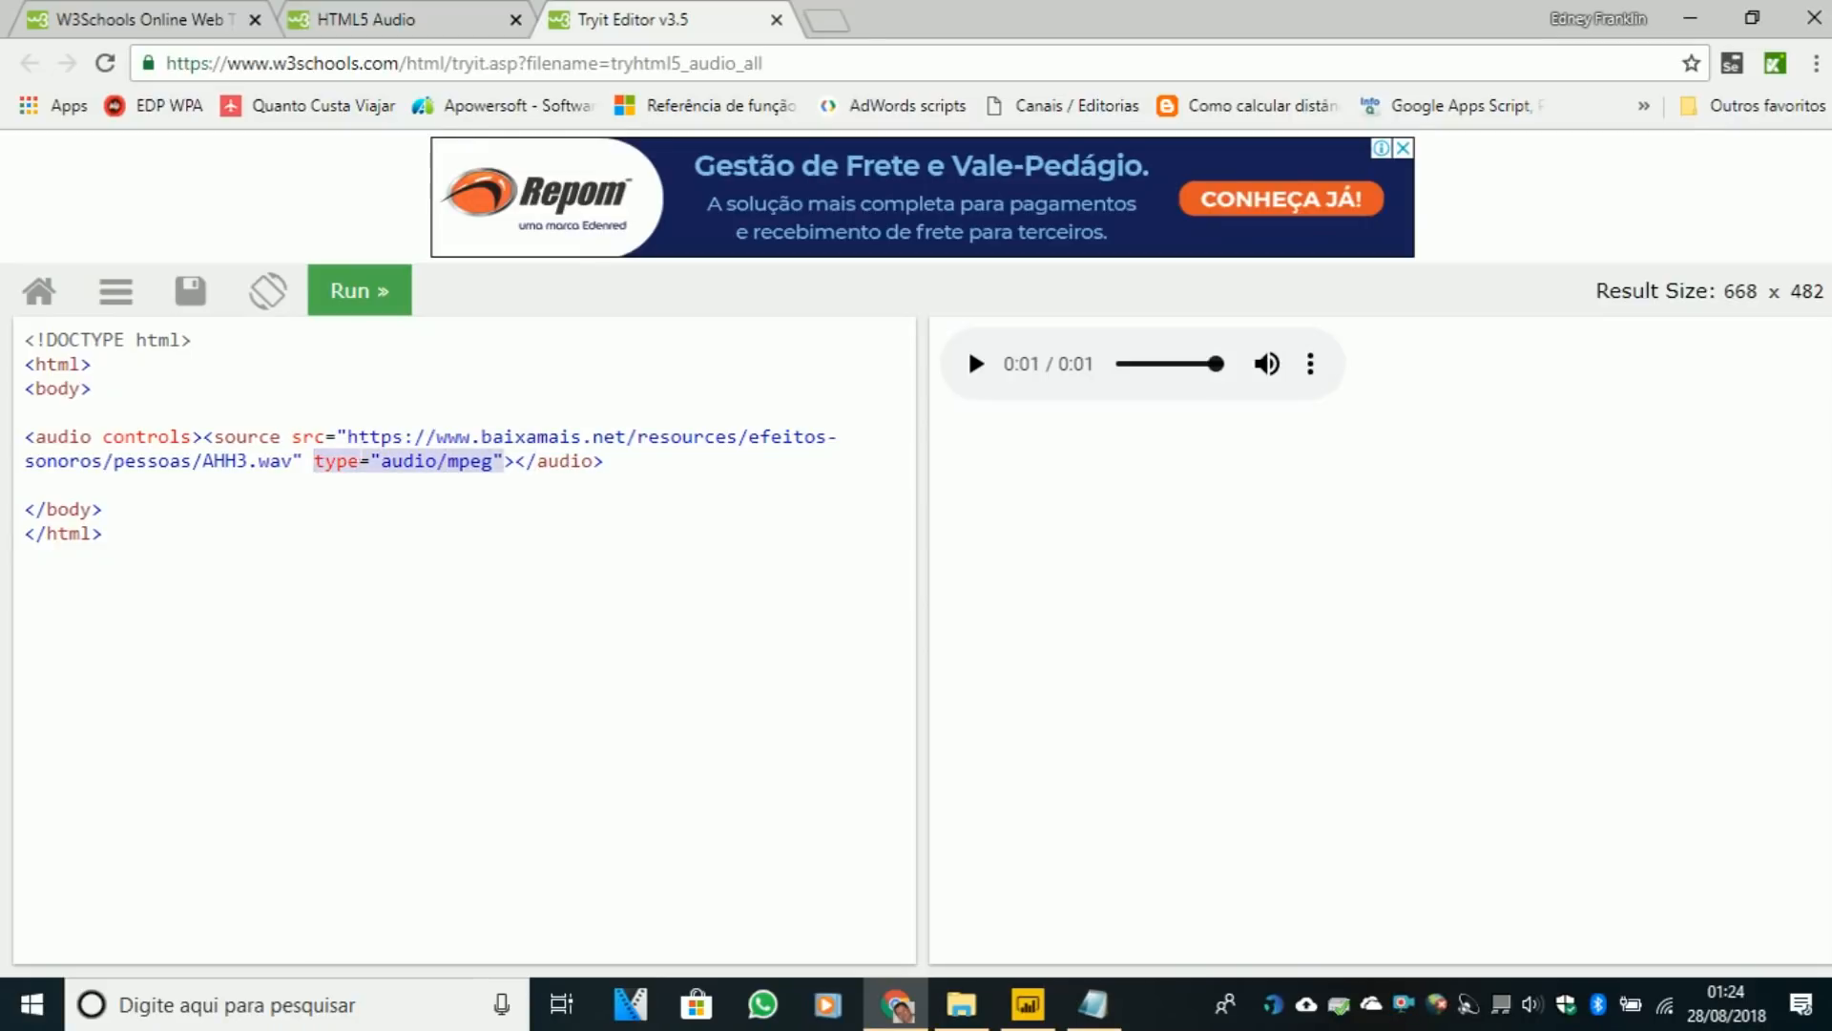
key(BackSpace)
key(BackSpace)
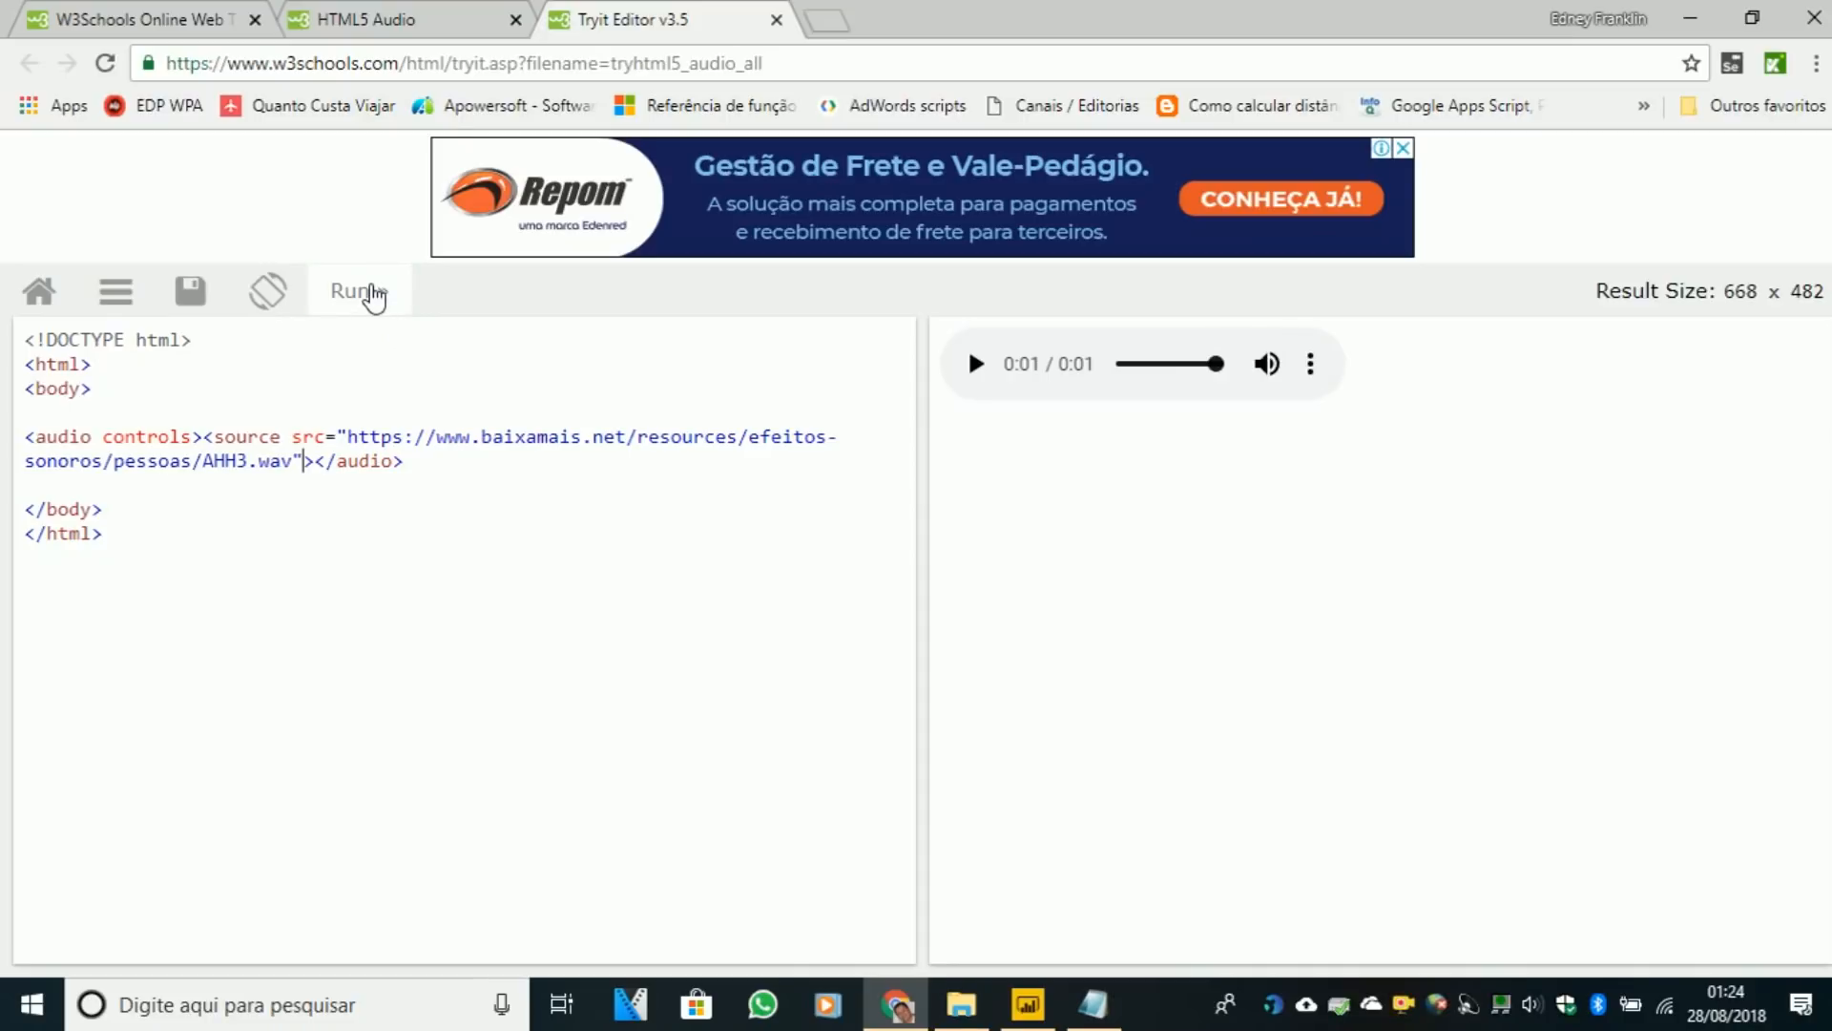
click(372, 296)
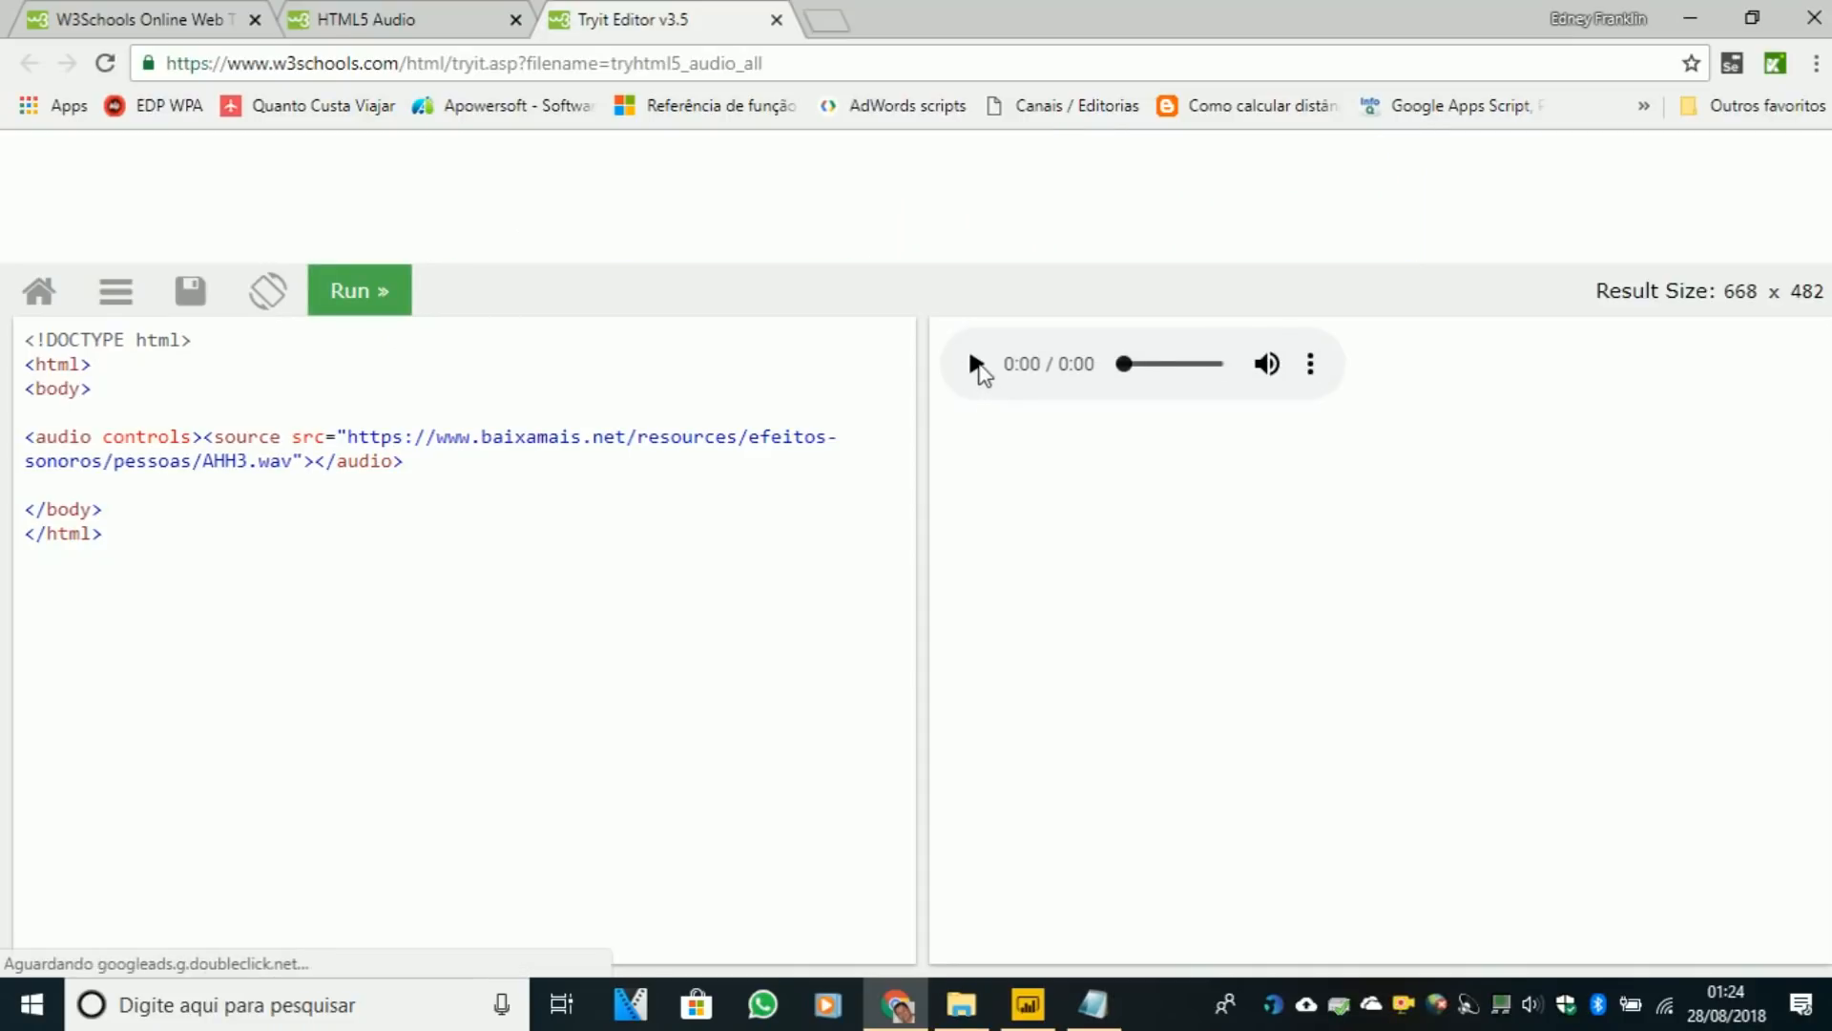
click(977, 365)
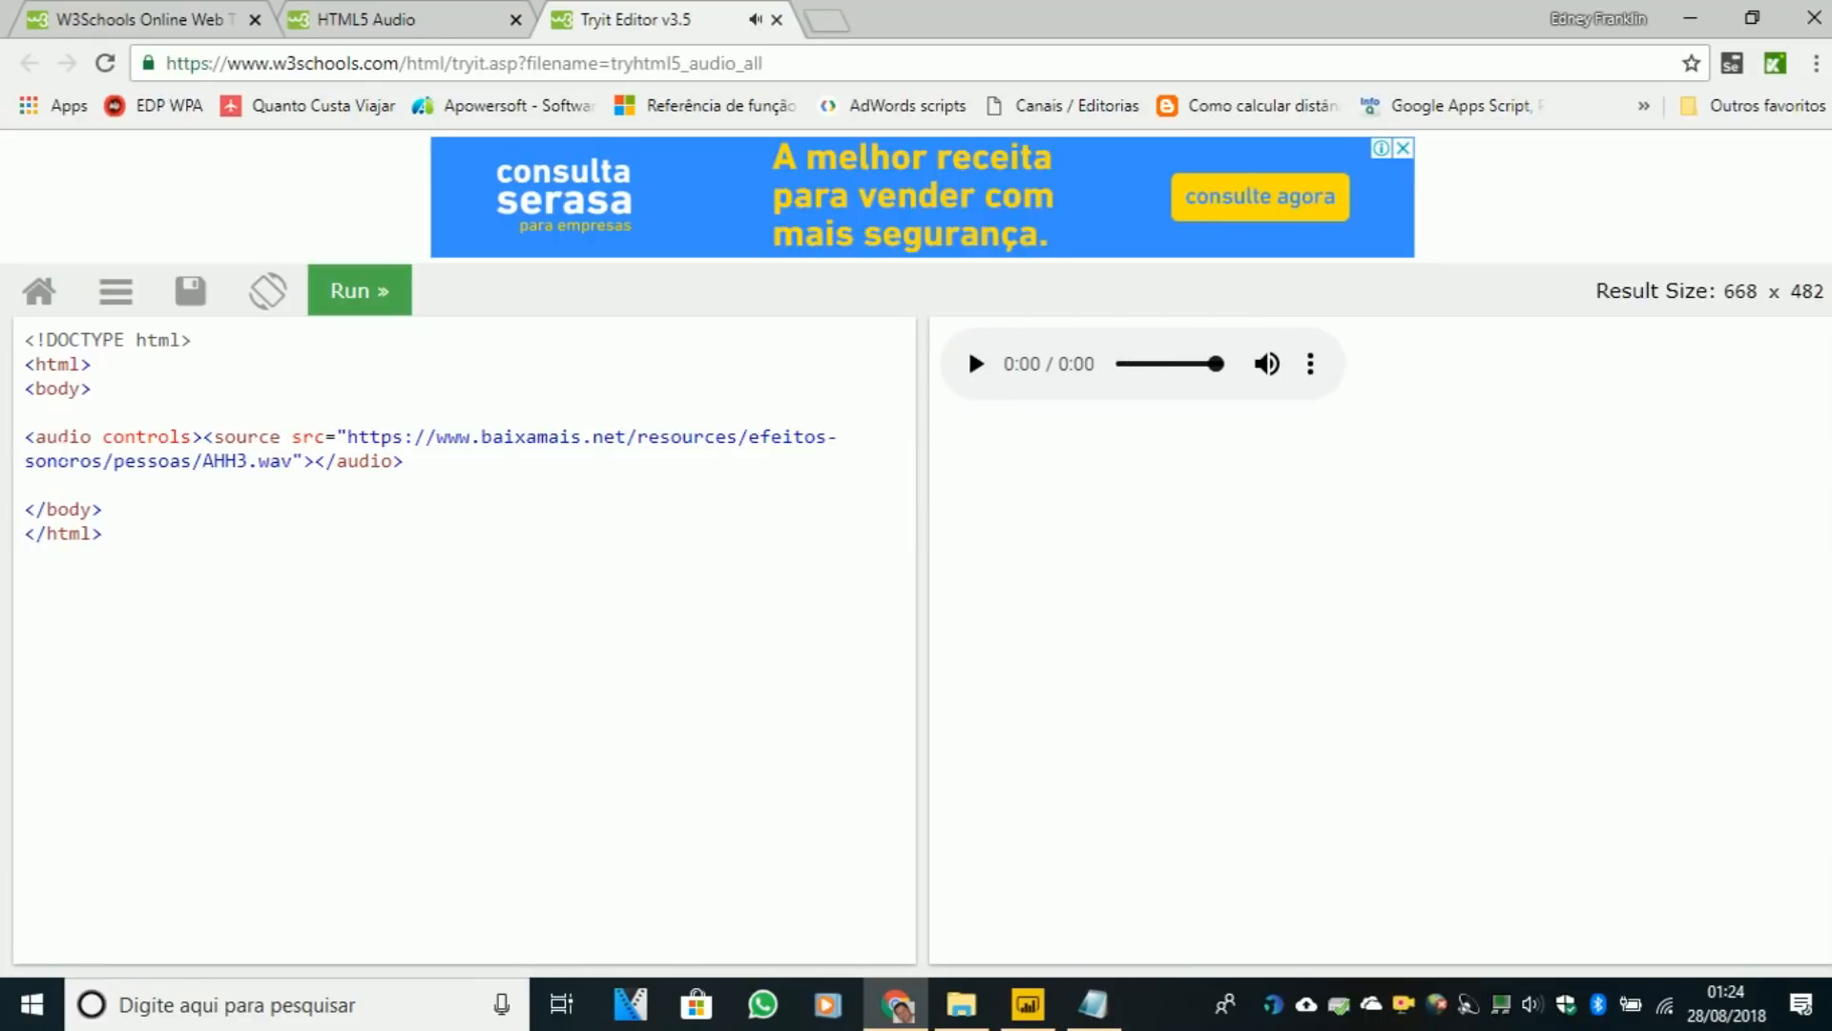
drag(25, 437, 407, 461)
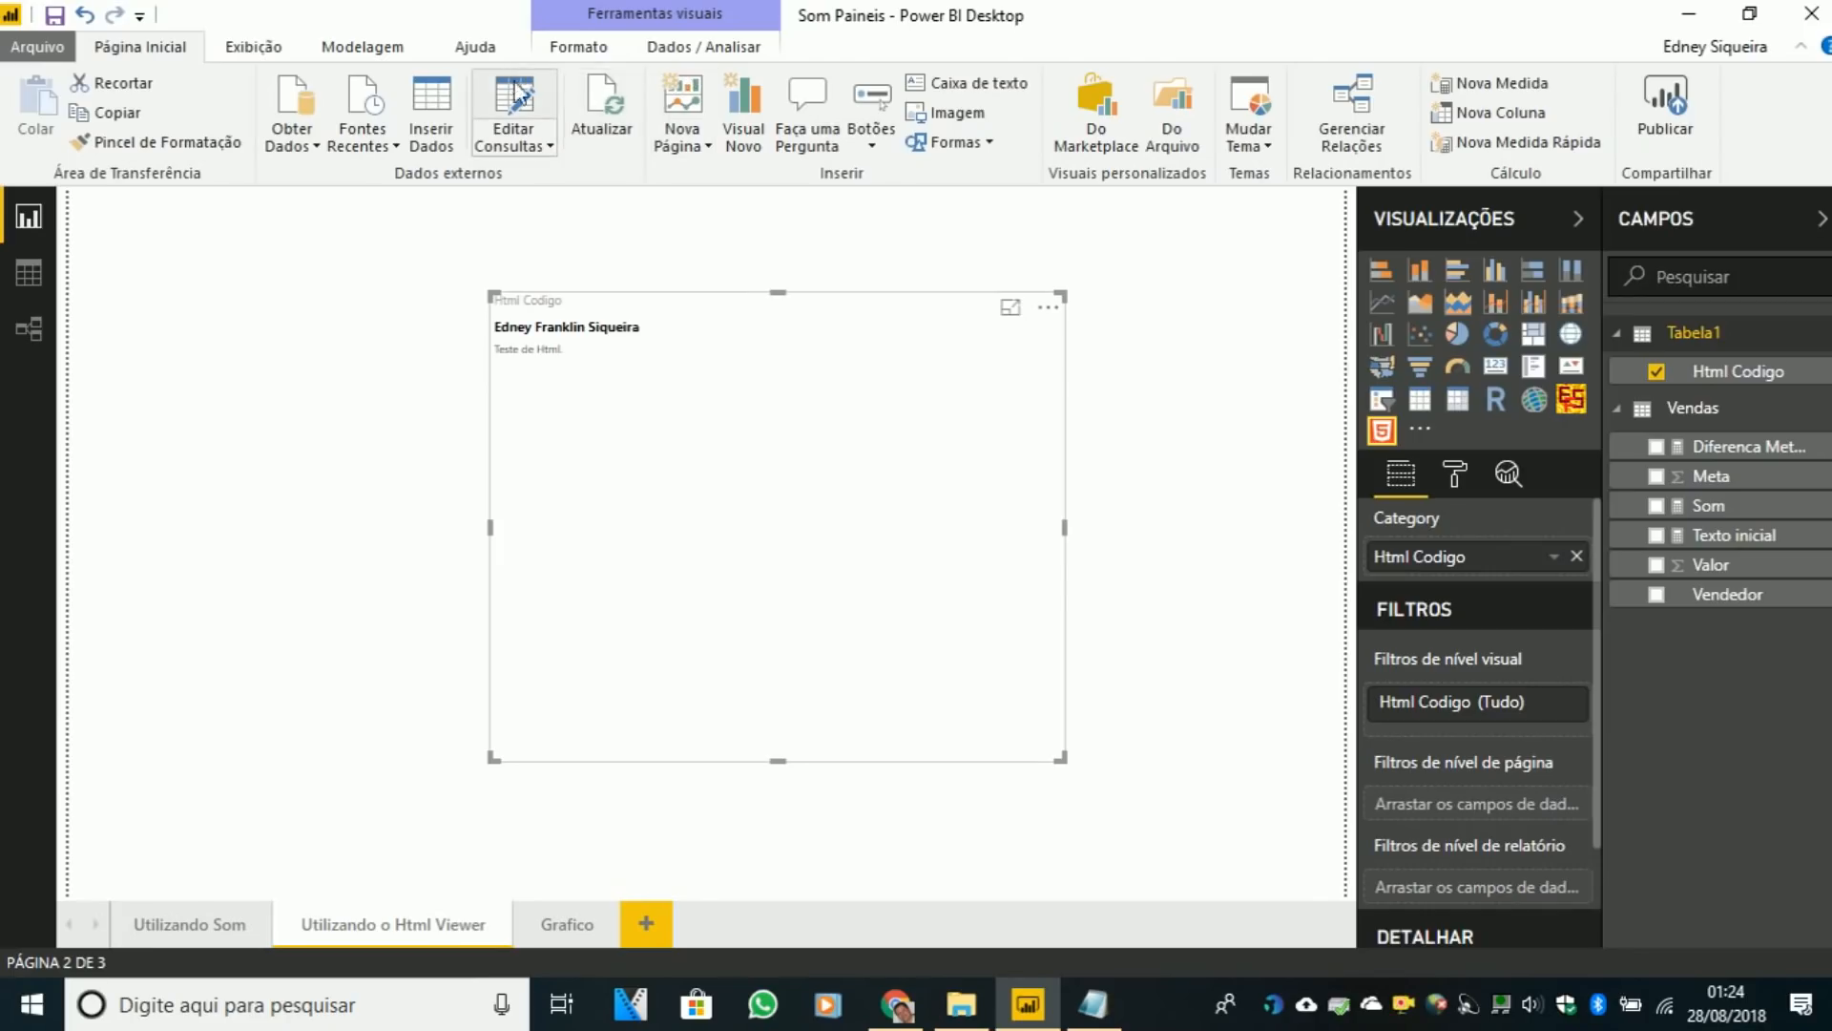
- Paste the audio tag into Tabela1's second Html Codigo row via the Fonte step and apply the changes
click(515, 98)
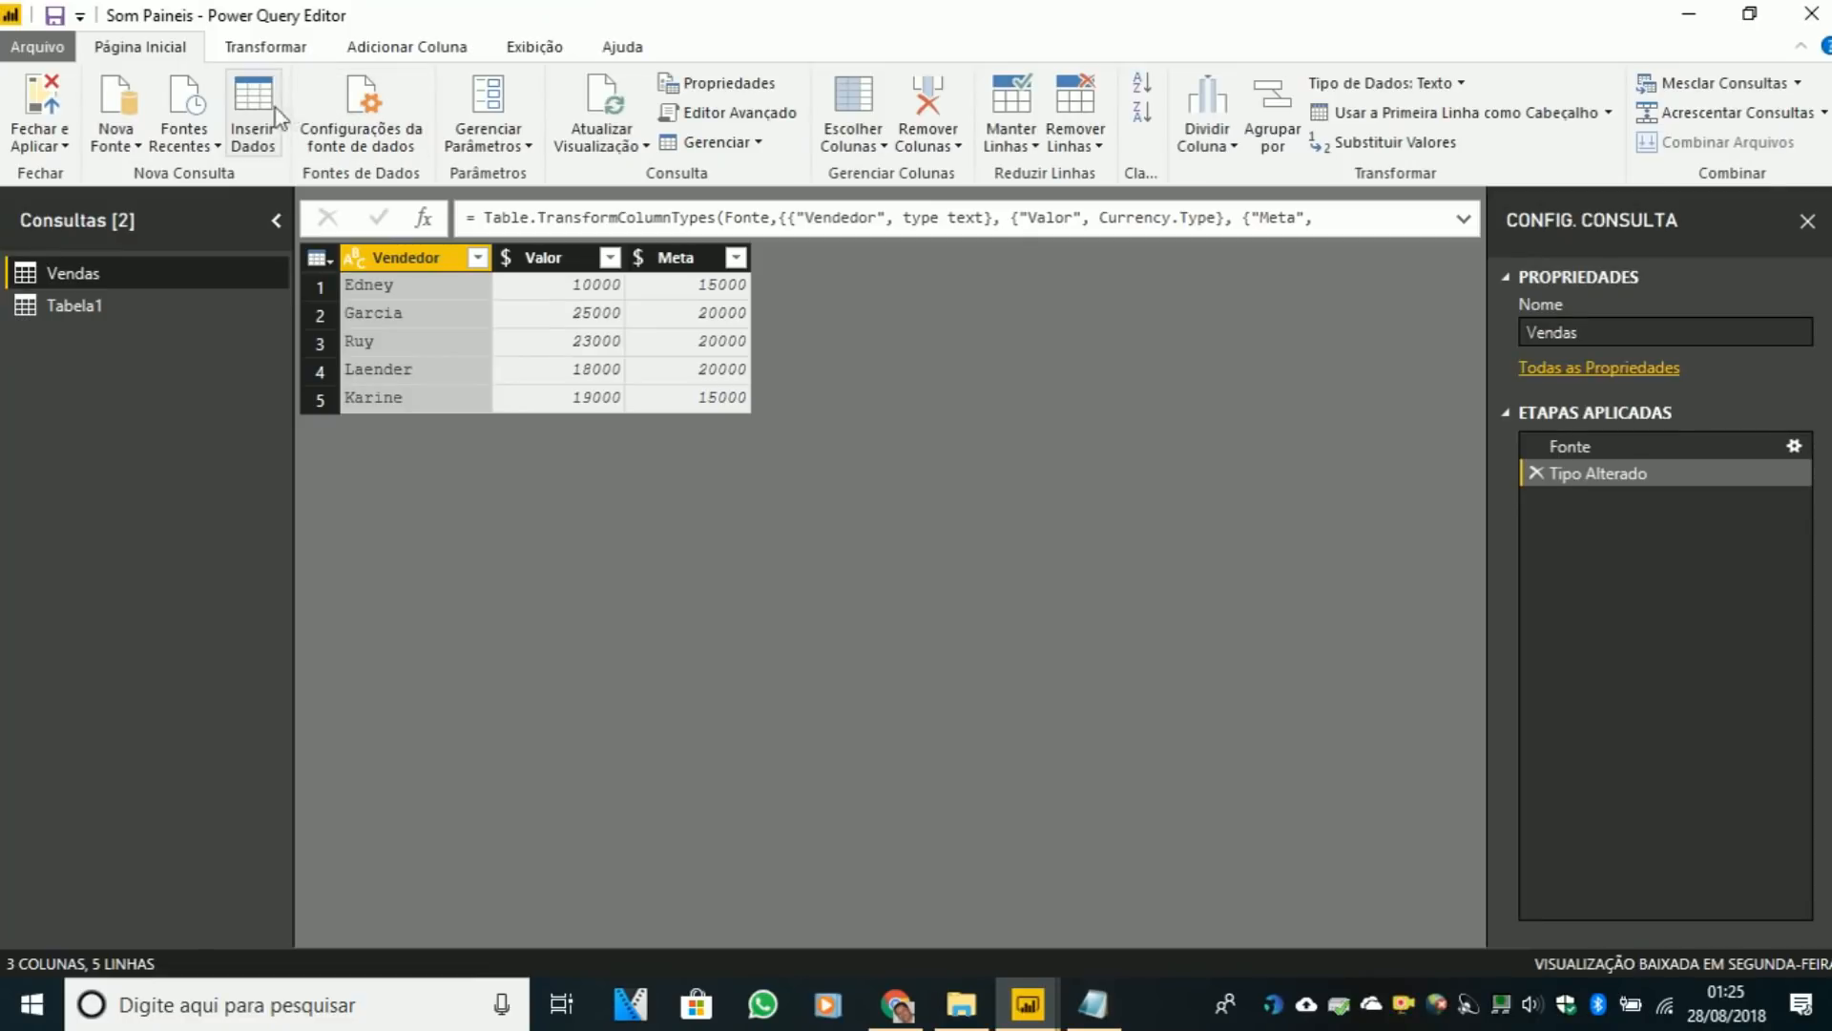
click(65, 307)
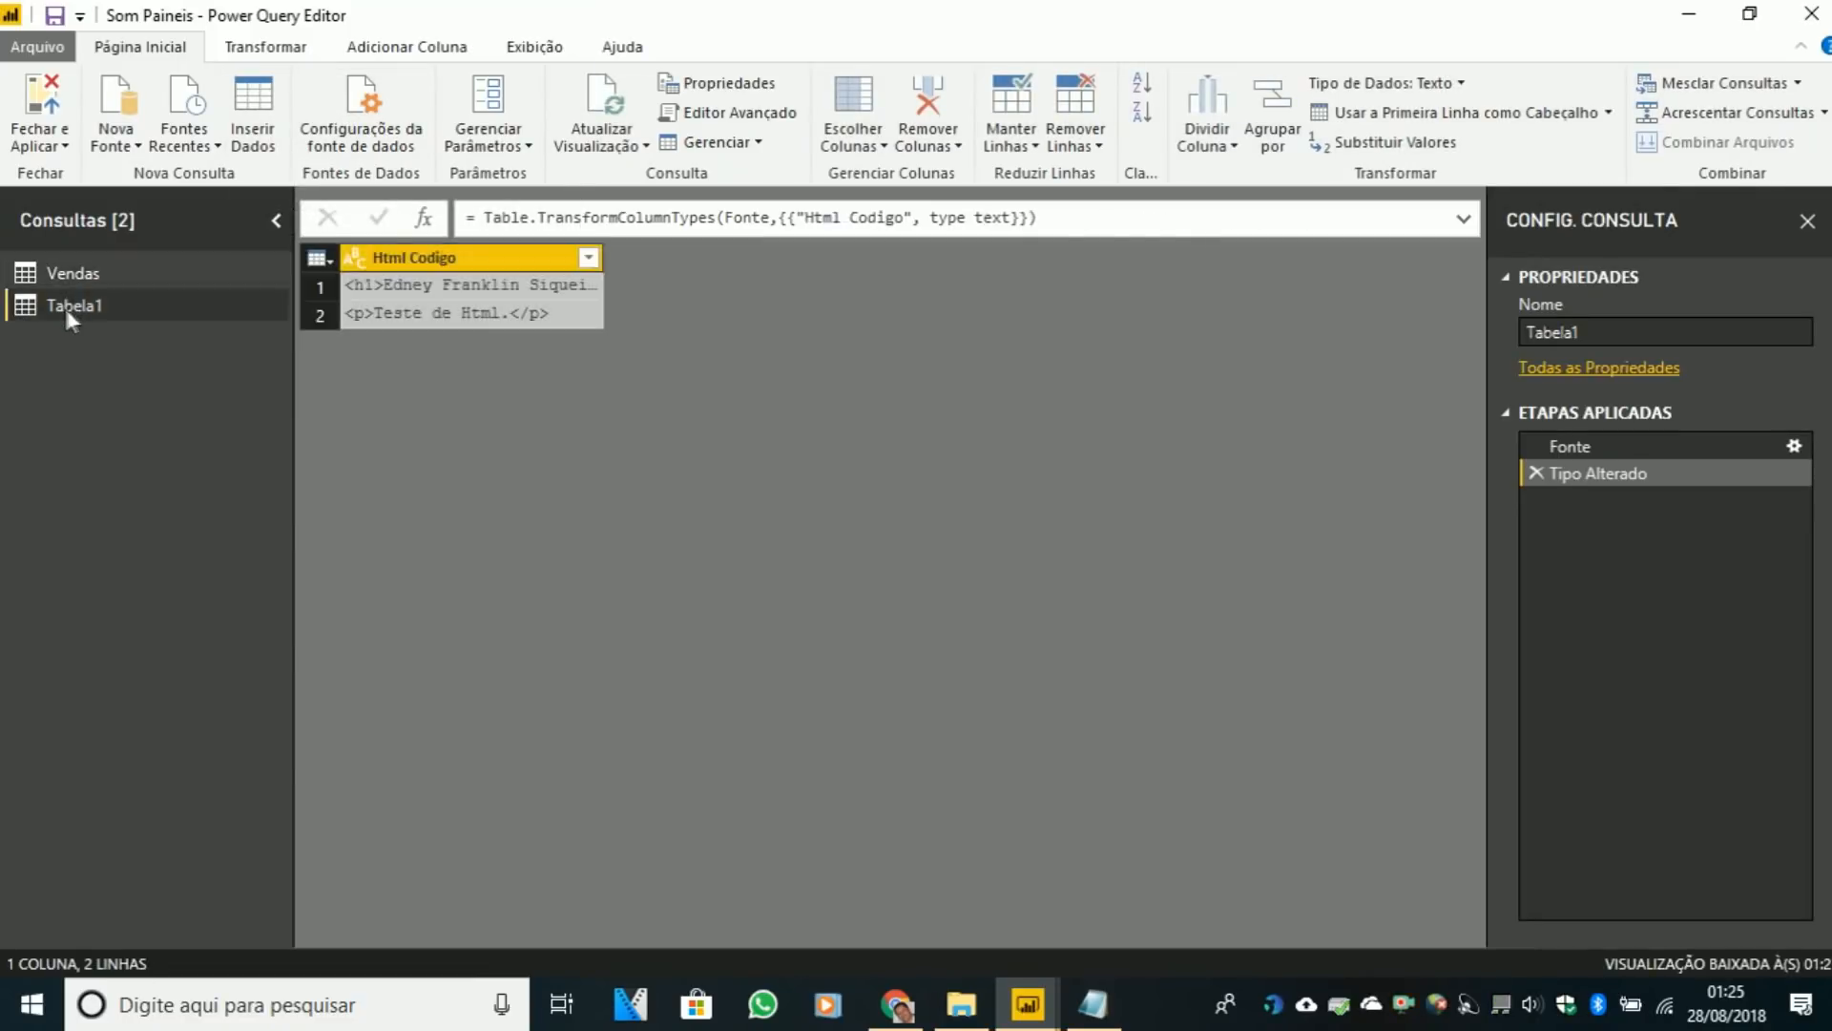
click(463, 285)
double_click(493, 312)
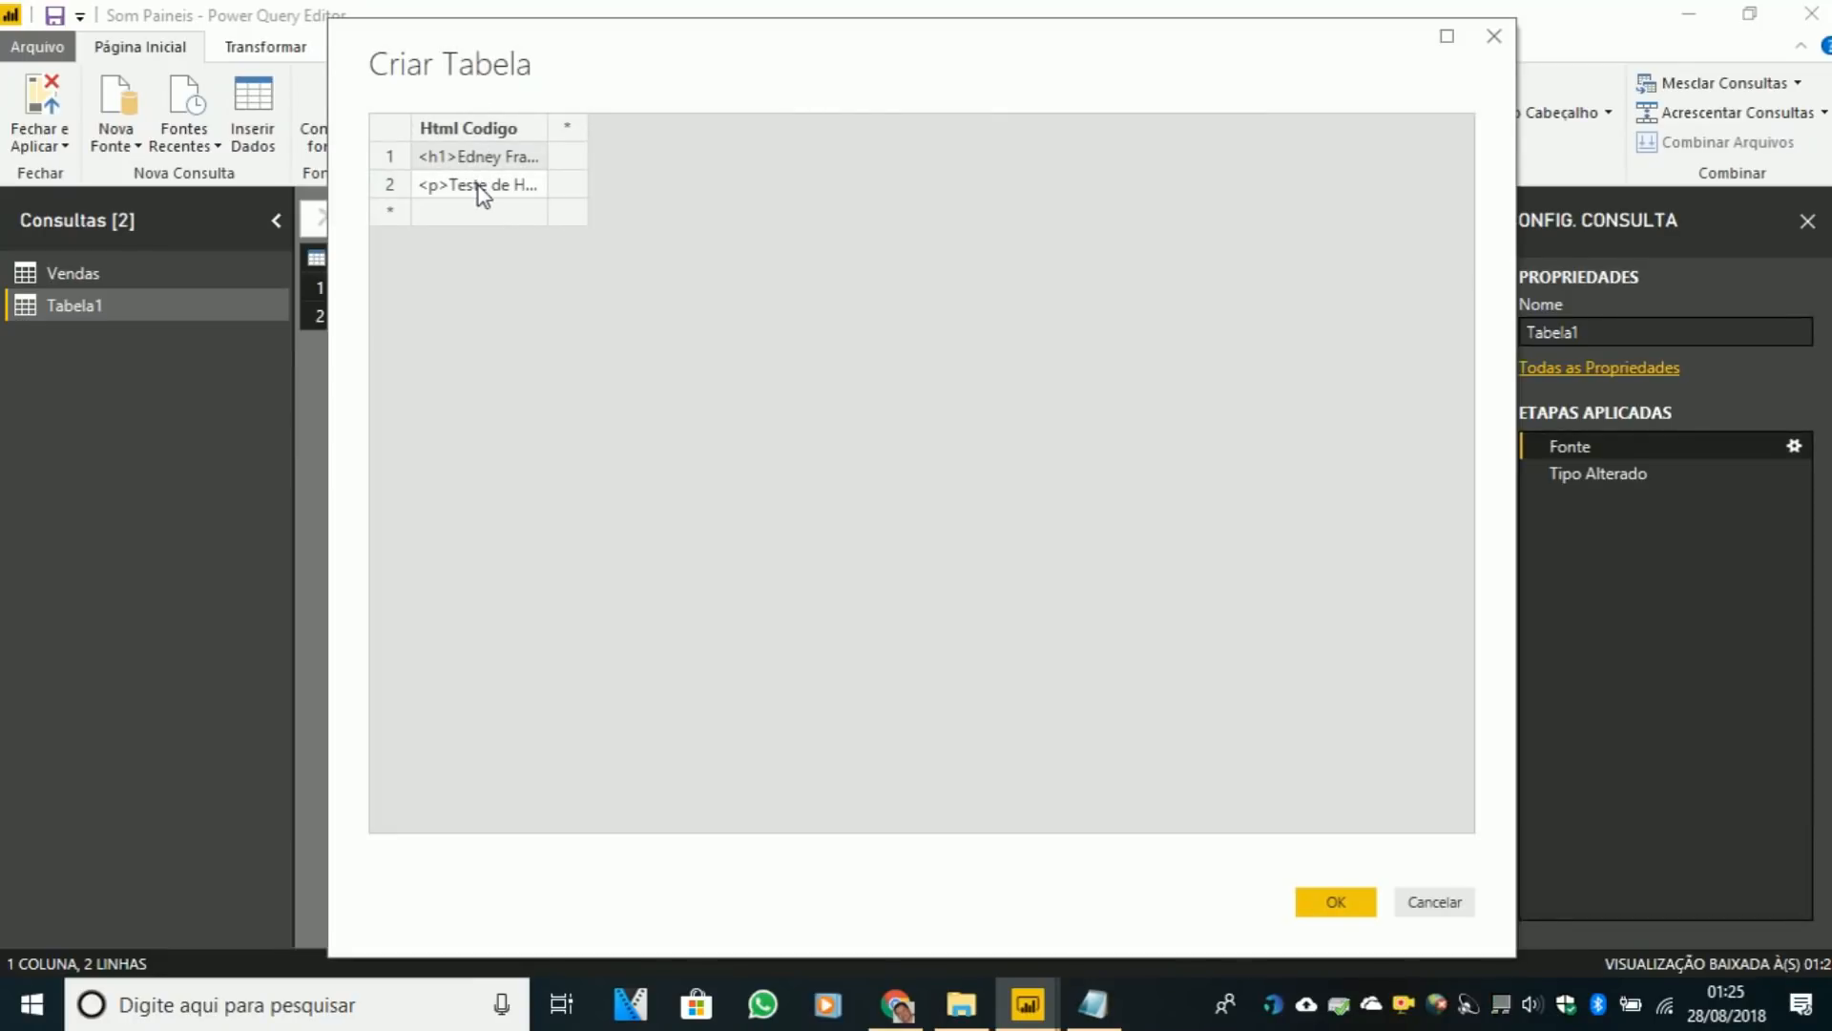
double_click(478, 185)
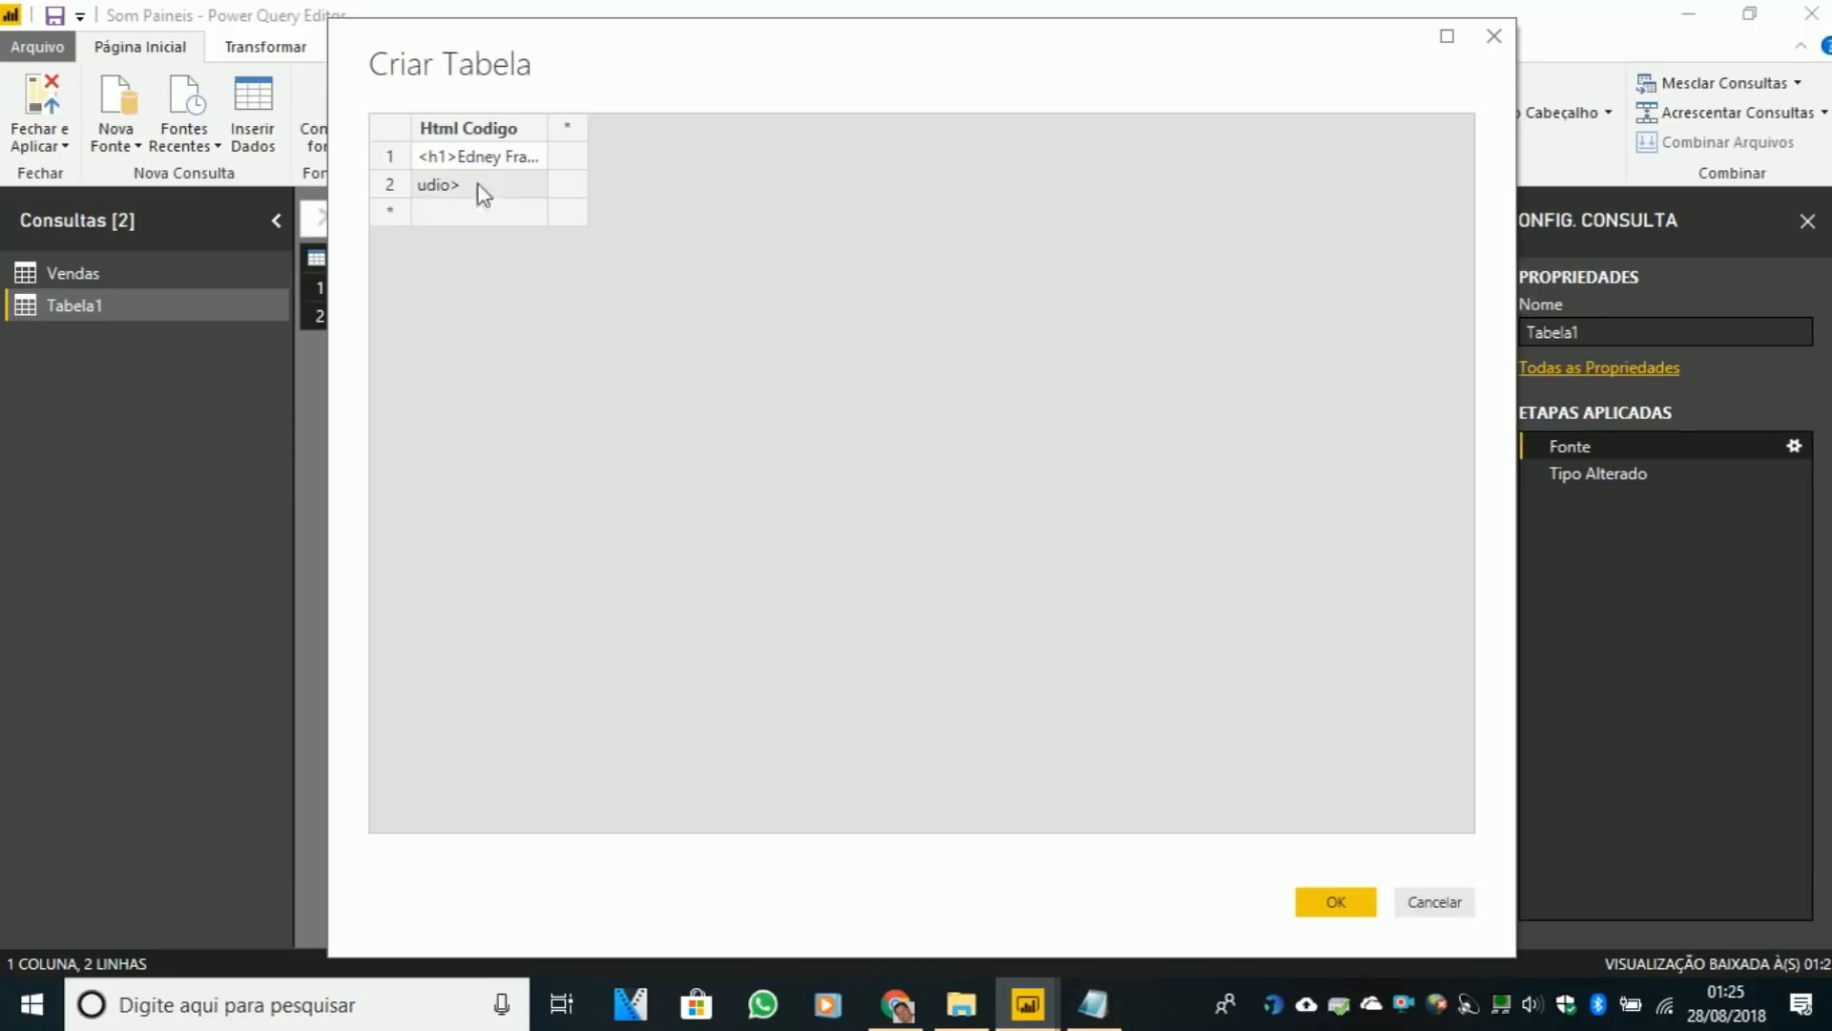
click(1333, 903)
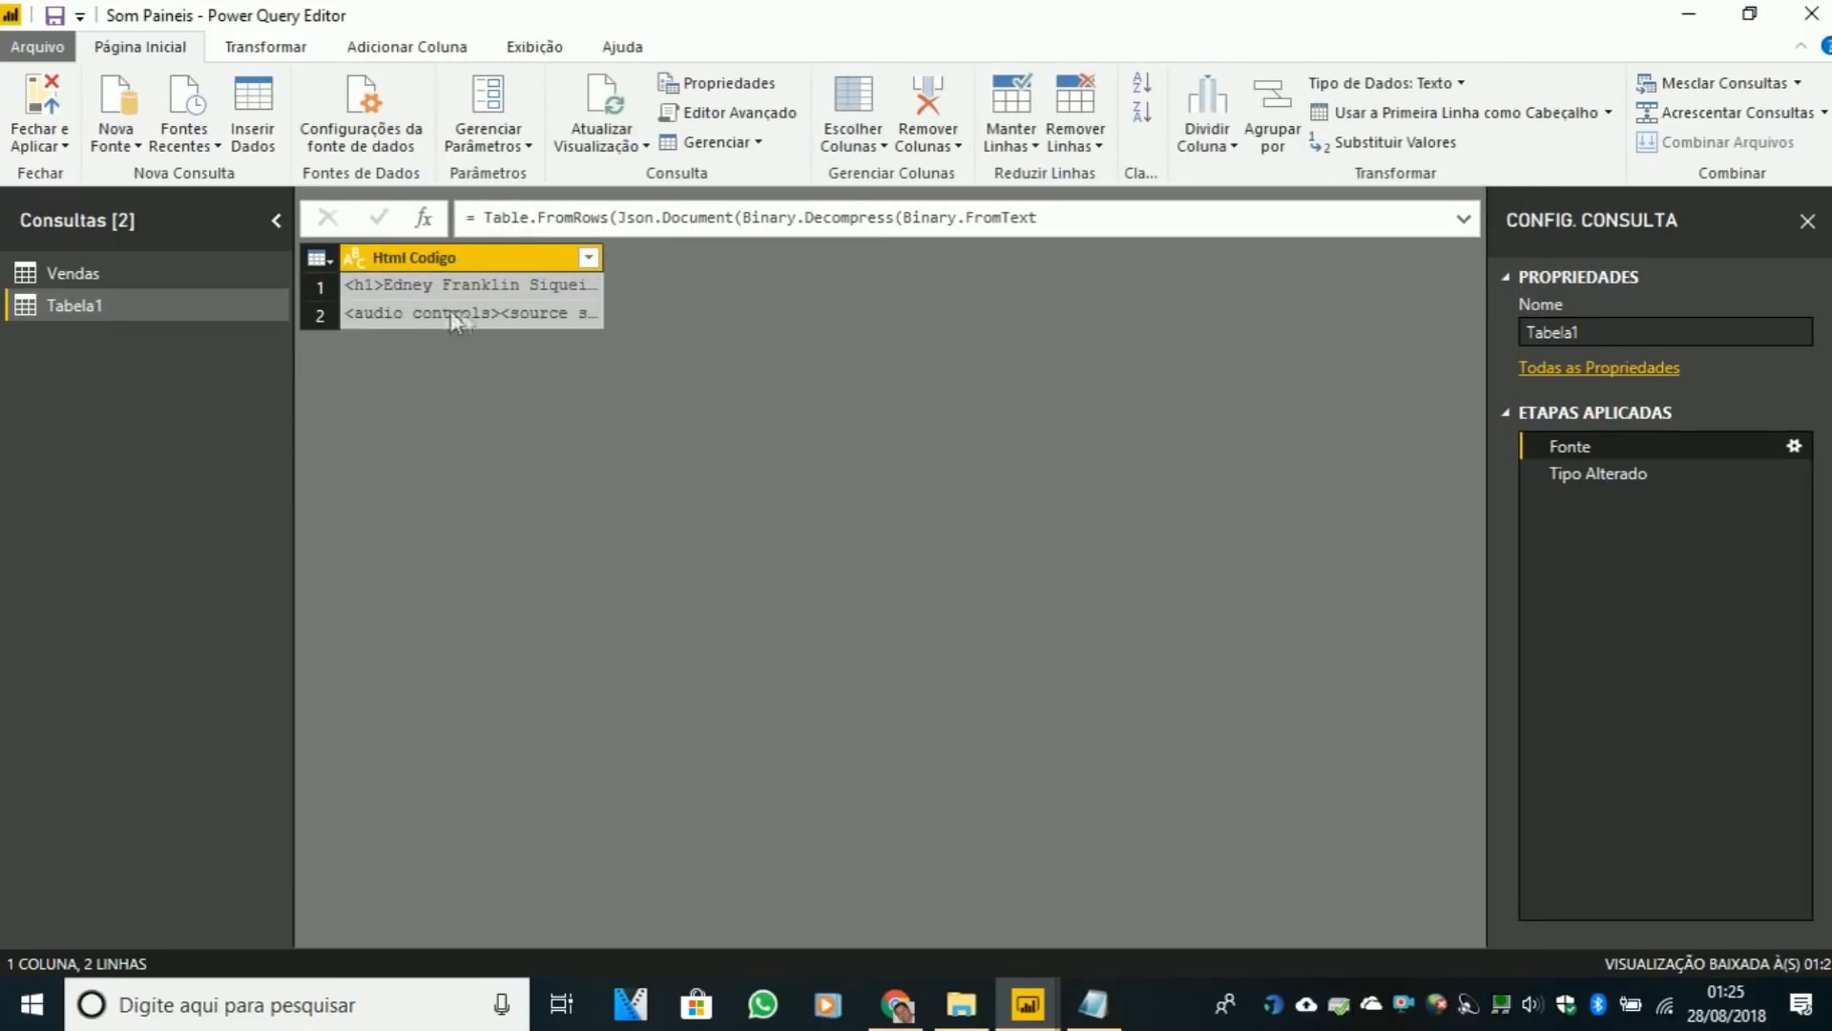
click(38, 102)
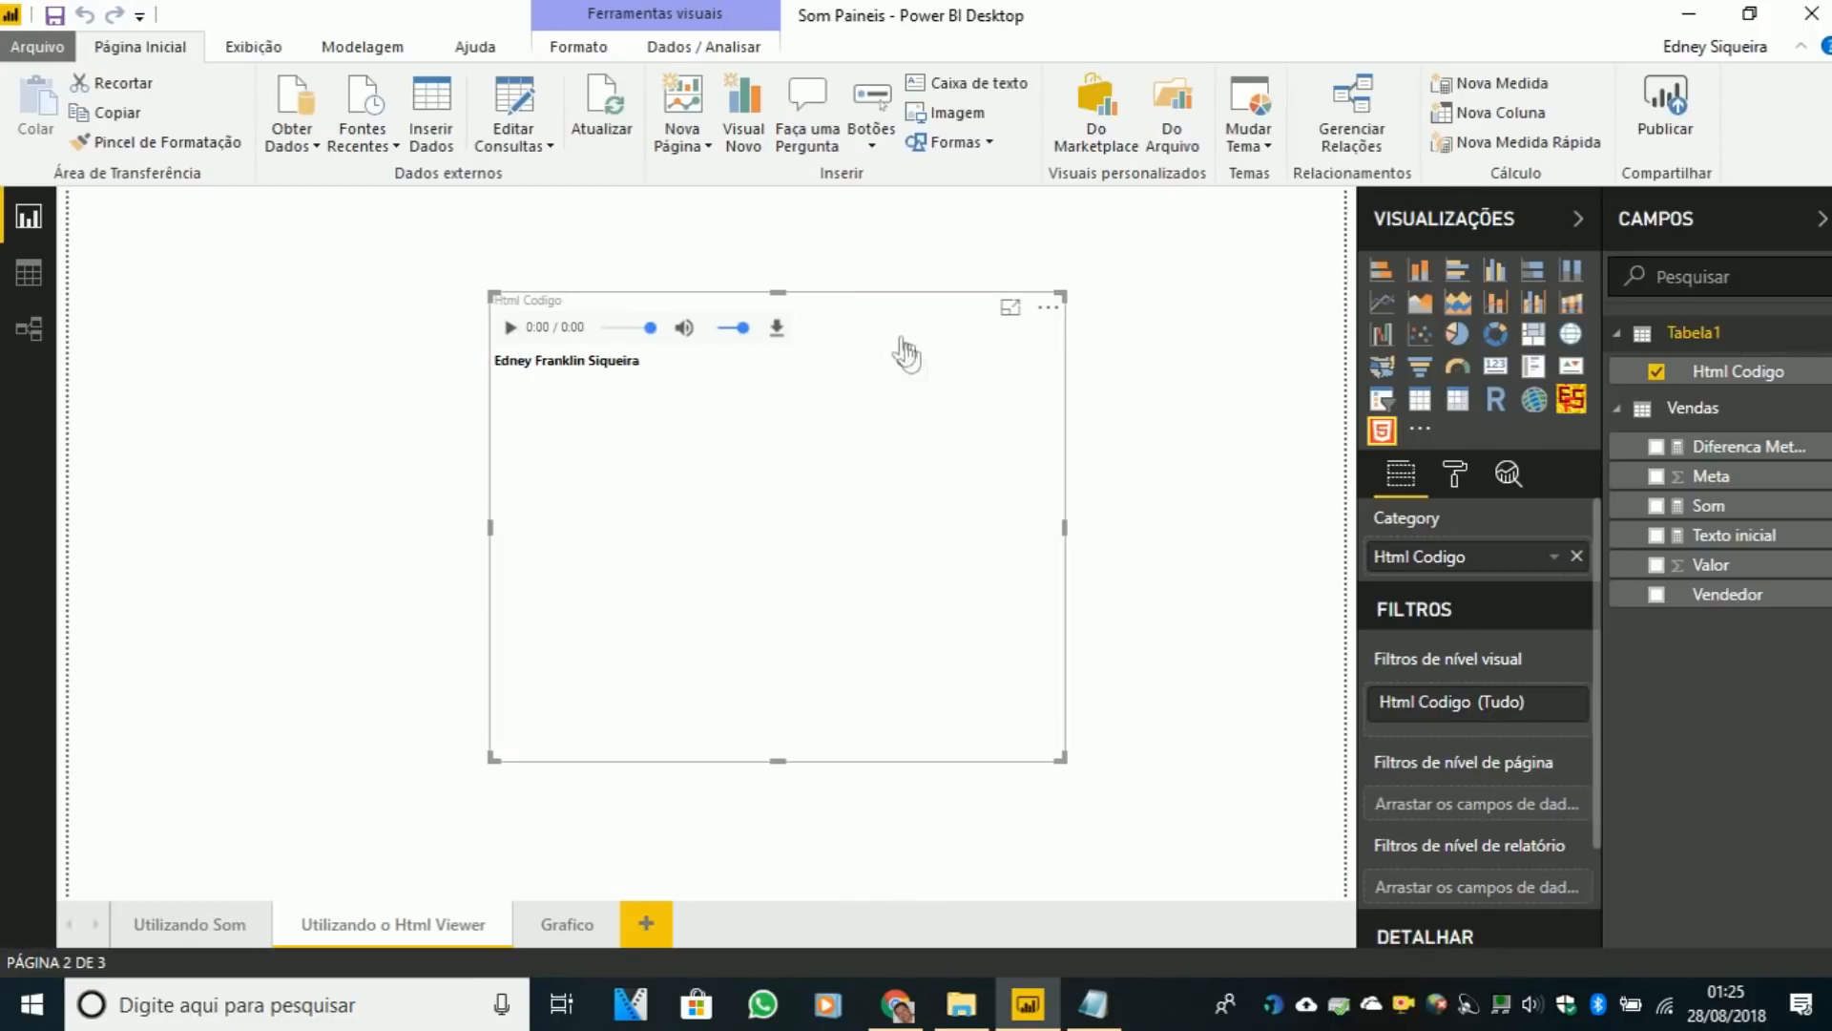
- Delete the AHH3 URL from the audio tag, leaving the src quotes empty
key(alt+Tab)
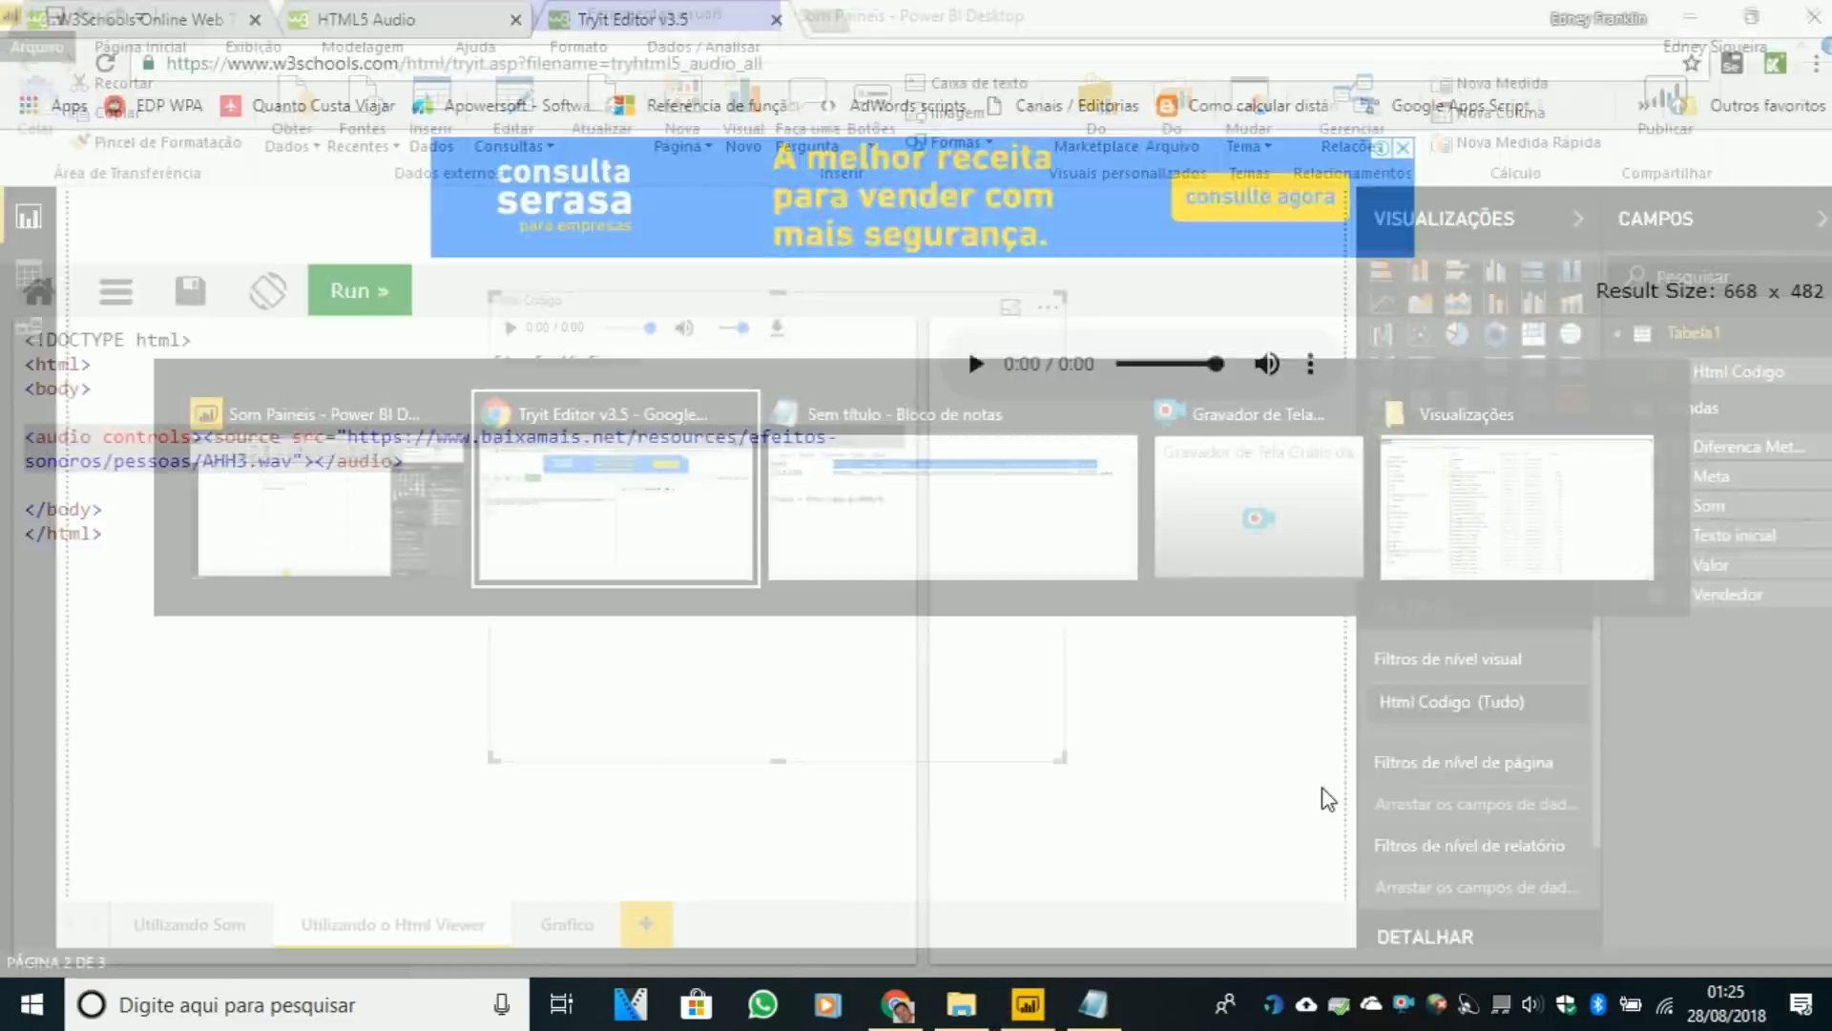
key(Up)
key(ctrl+Left)
key(Left)
key(shift+Down)
key(shift+Left)
key(shift+Left)
key(shift+Left)
key(shift+Left)
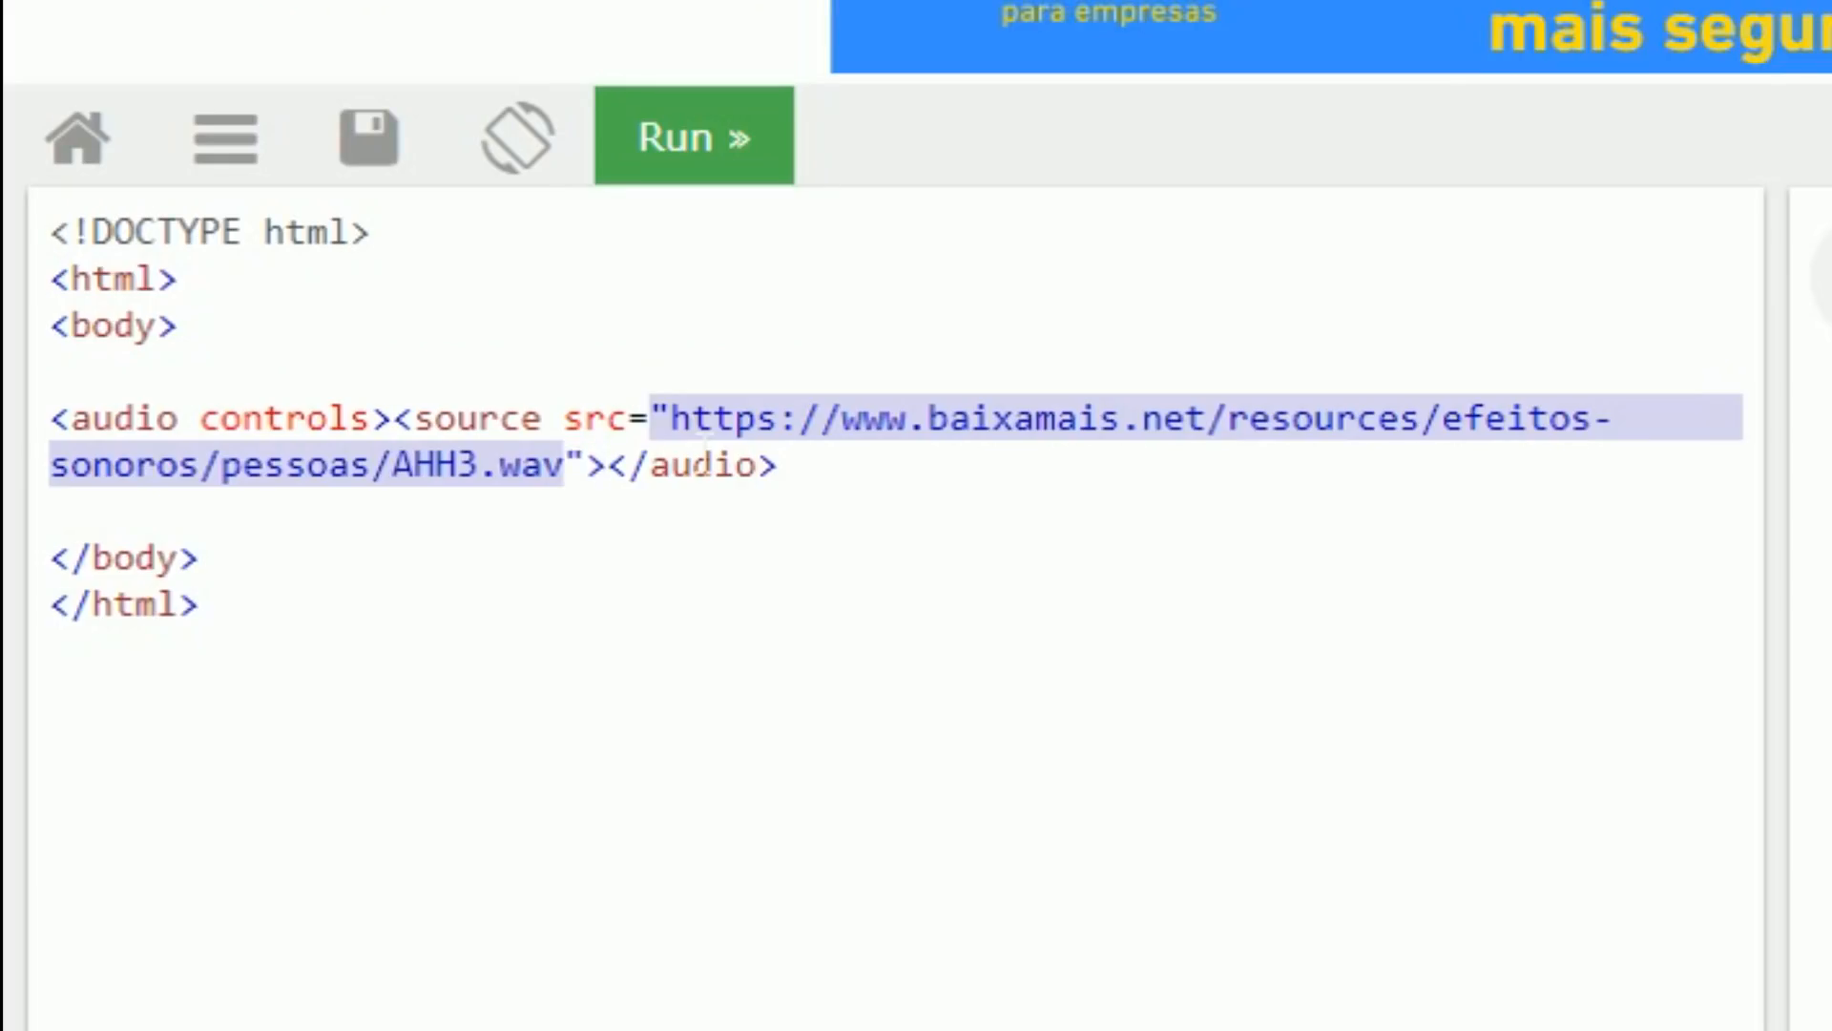
key(Right)
key(Up)
key(Right)
key(Right)
key(Right)
key(Right)
key(shift+Down)
key(shift+Left)
key(shift+Left)
key(shift+Left)
key(shift+Left)
key(shift+Left)
key(Delete)
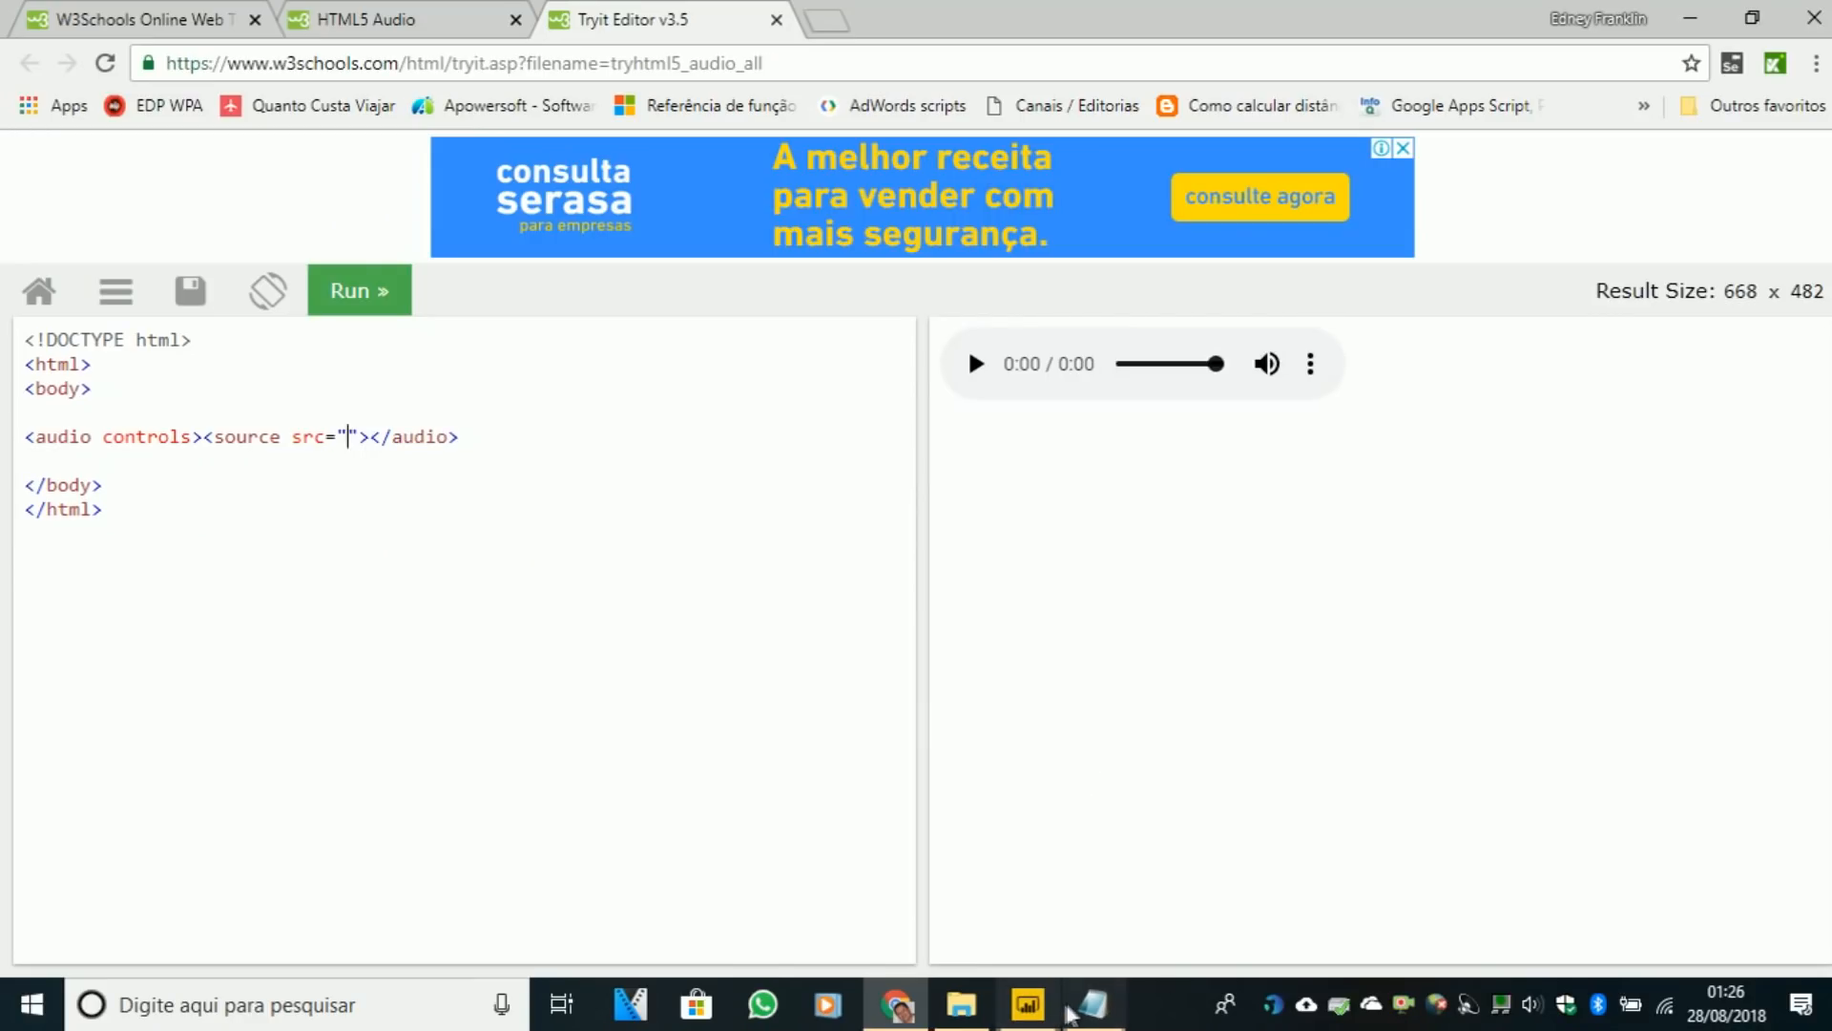
- Copy the ALLELUIA.wav URL from Notepad and paste it between the src quotes
click(1092, 1004)
key(ctrl+Right)
key(ctrl+shift+Right)
key(ctrl+shift+Right)
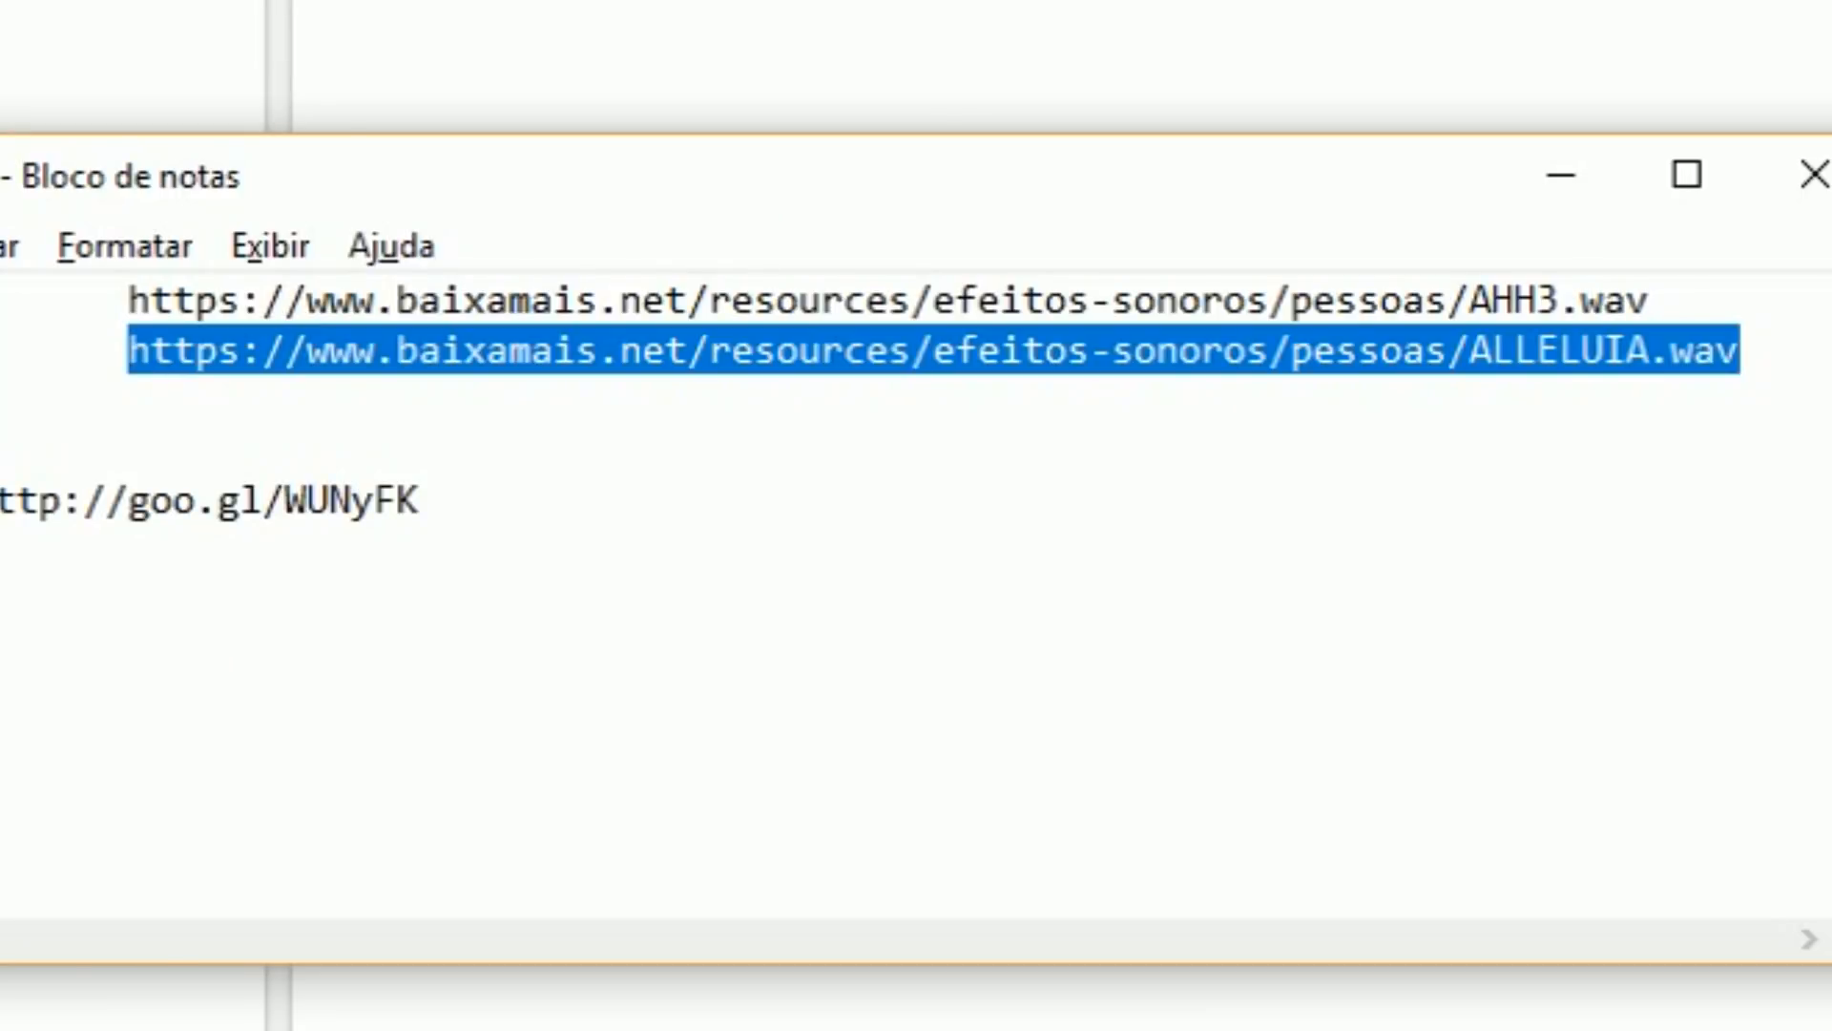
key(ctrl+c)
key(alt+Tab)
key(ctrl+v)
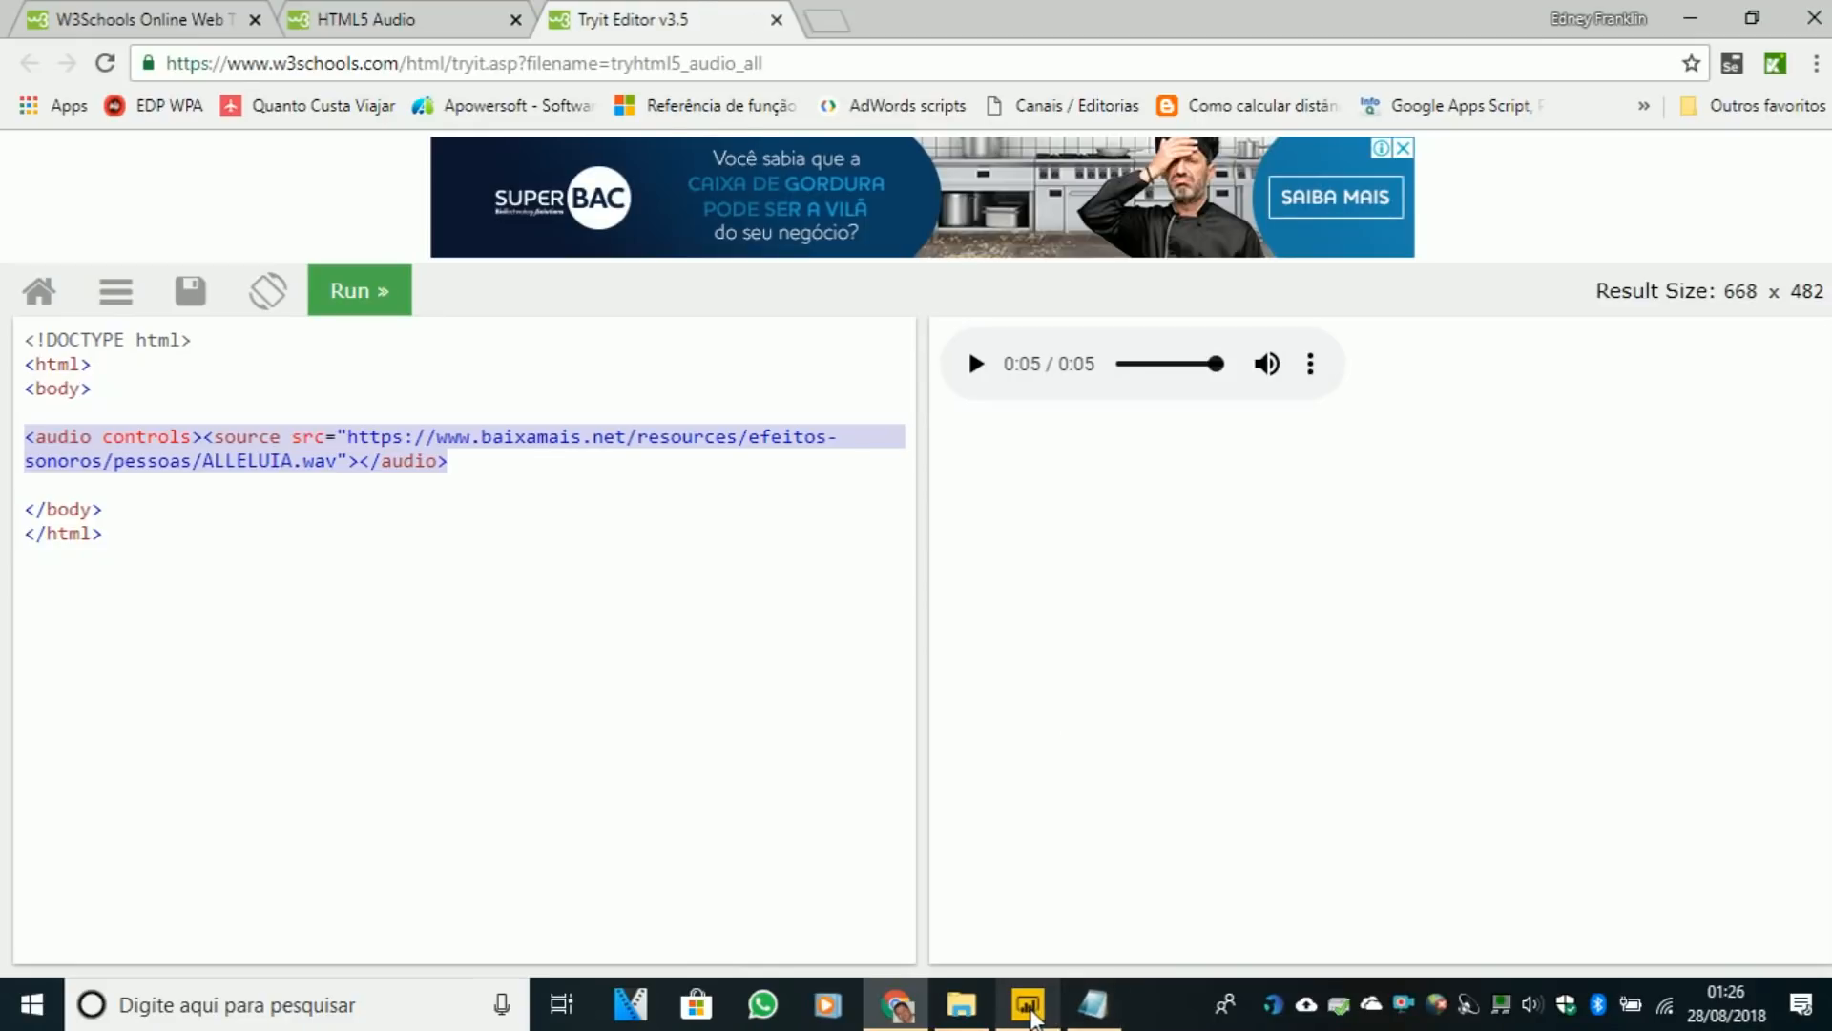
- Add the ALLELUIA audio tag as a new Tabela1 row and delete the h1 heading row
click(1028, 1004)
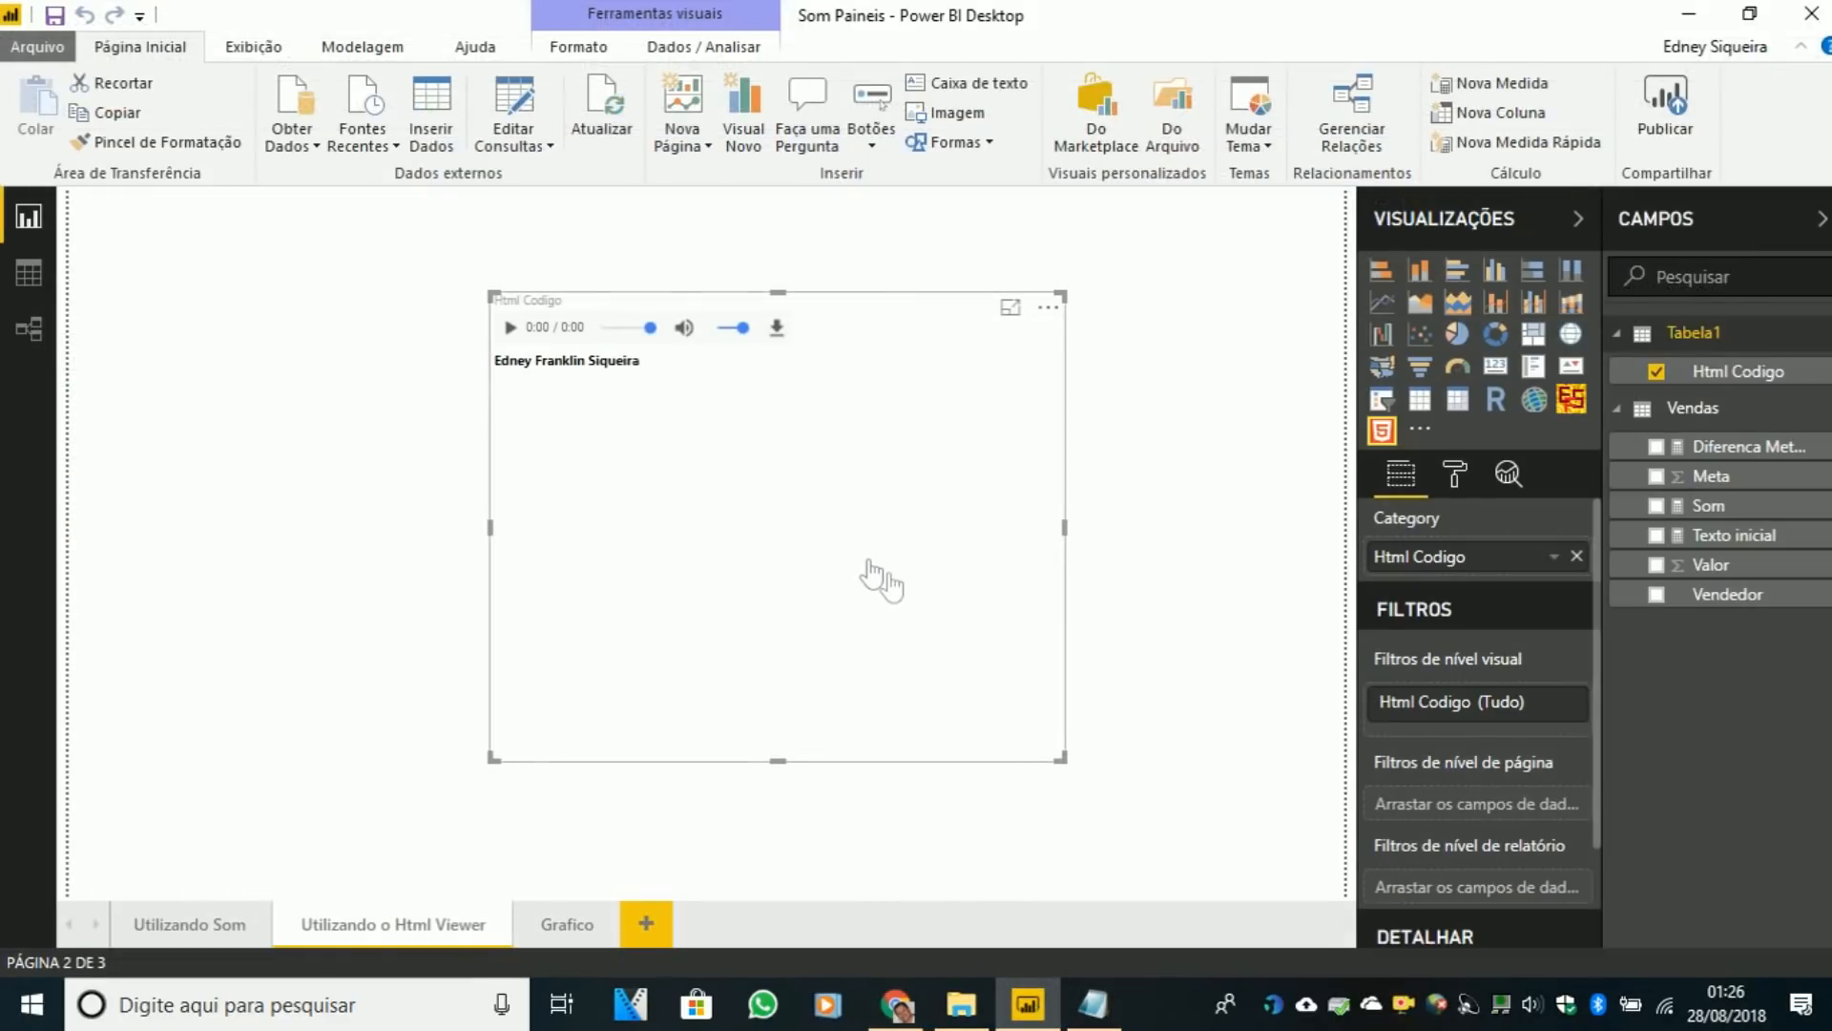
click(513, 105)
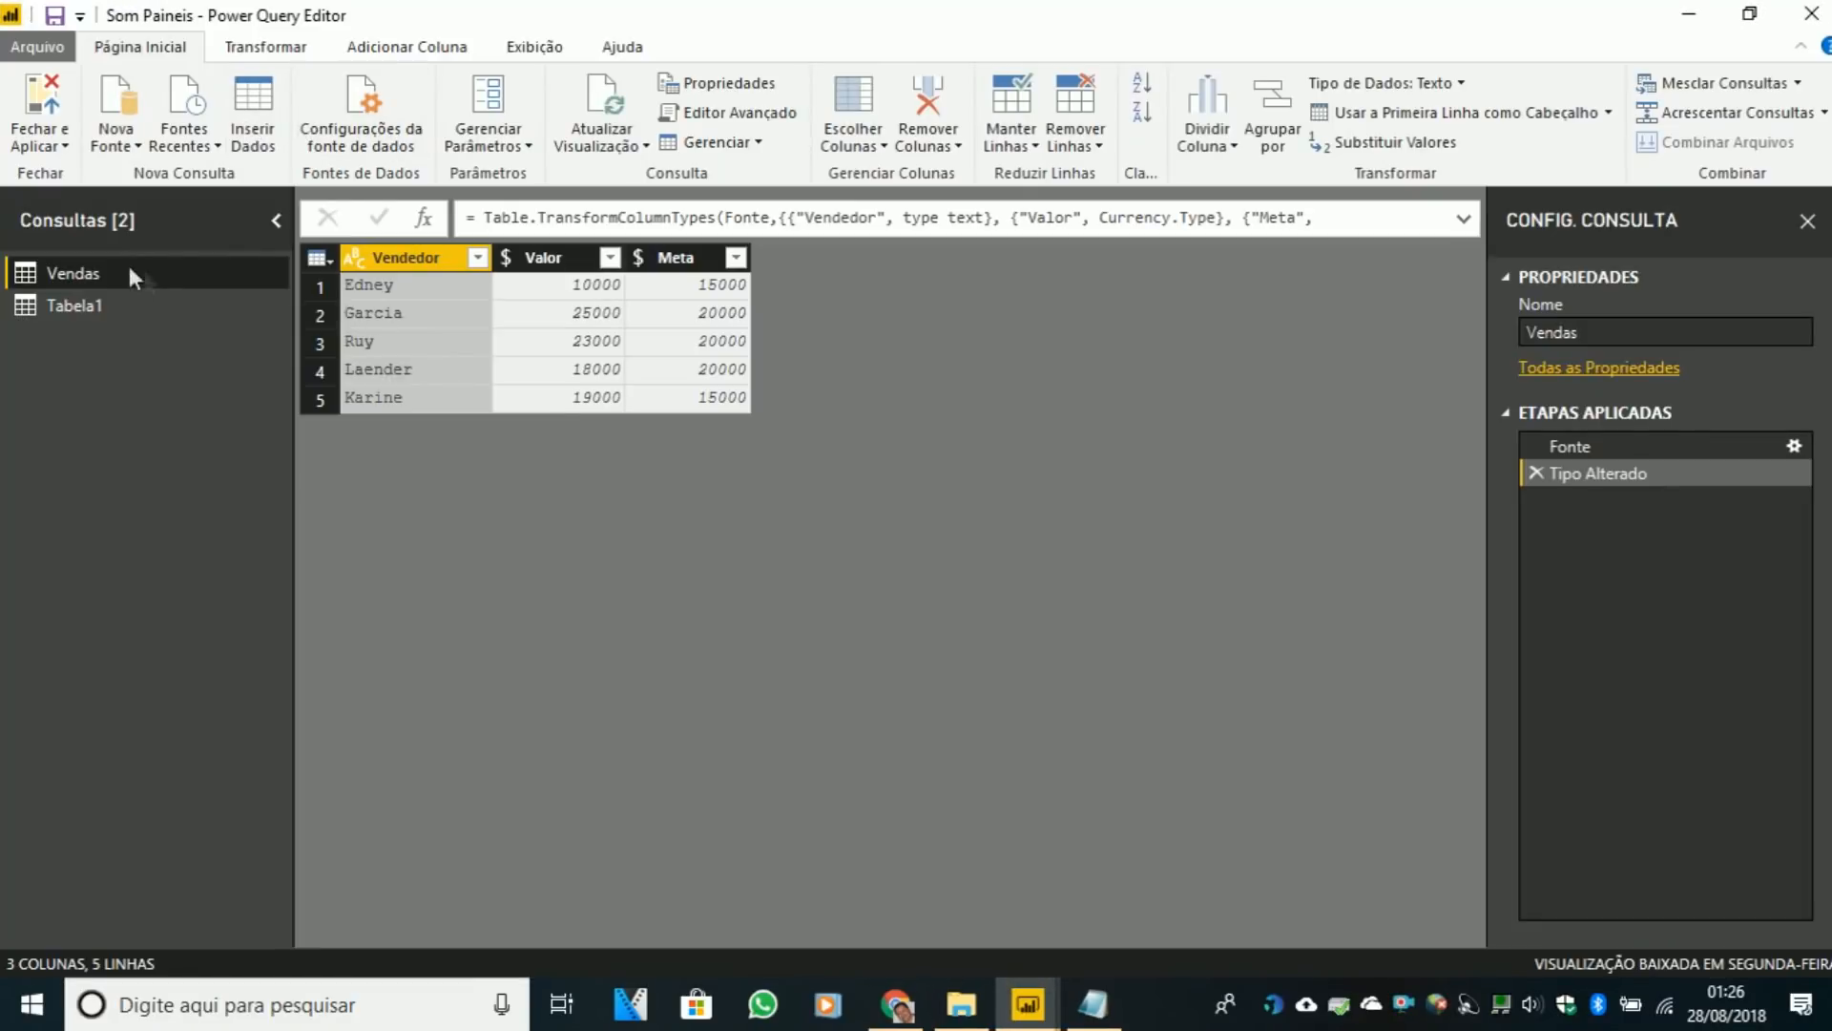
click(69, 296)
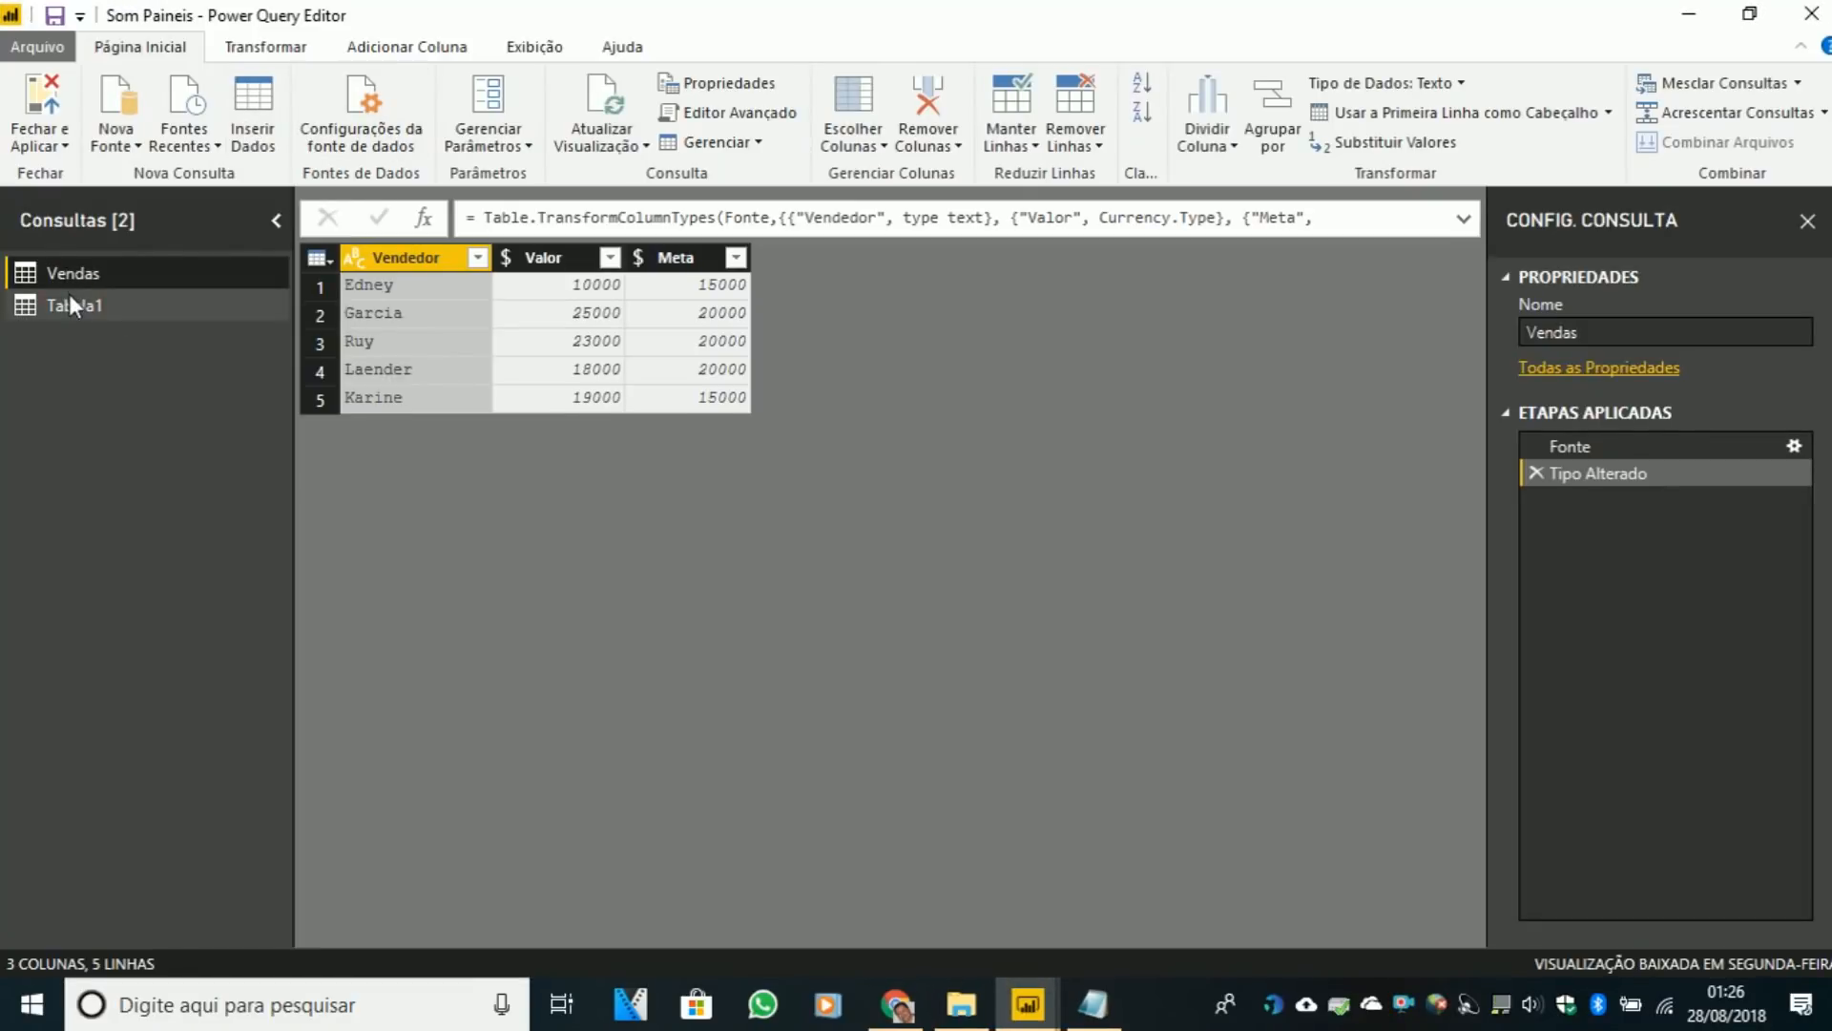
click(1794, 447)
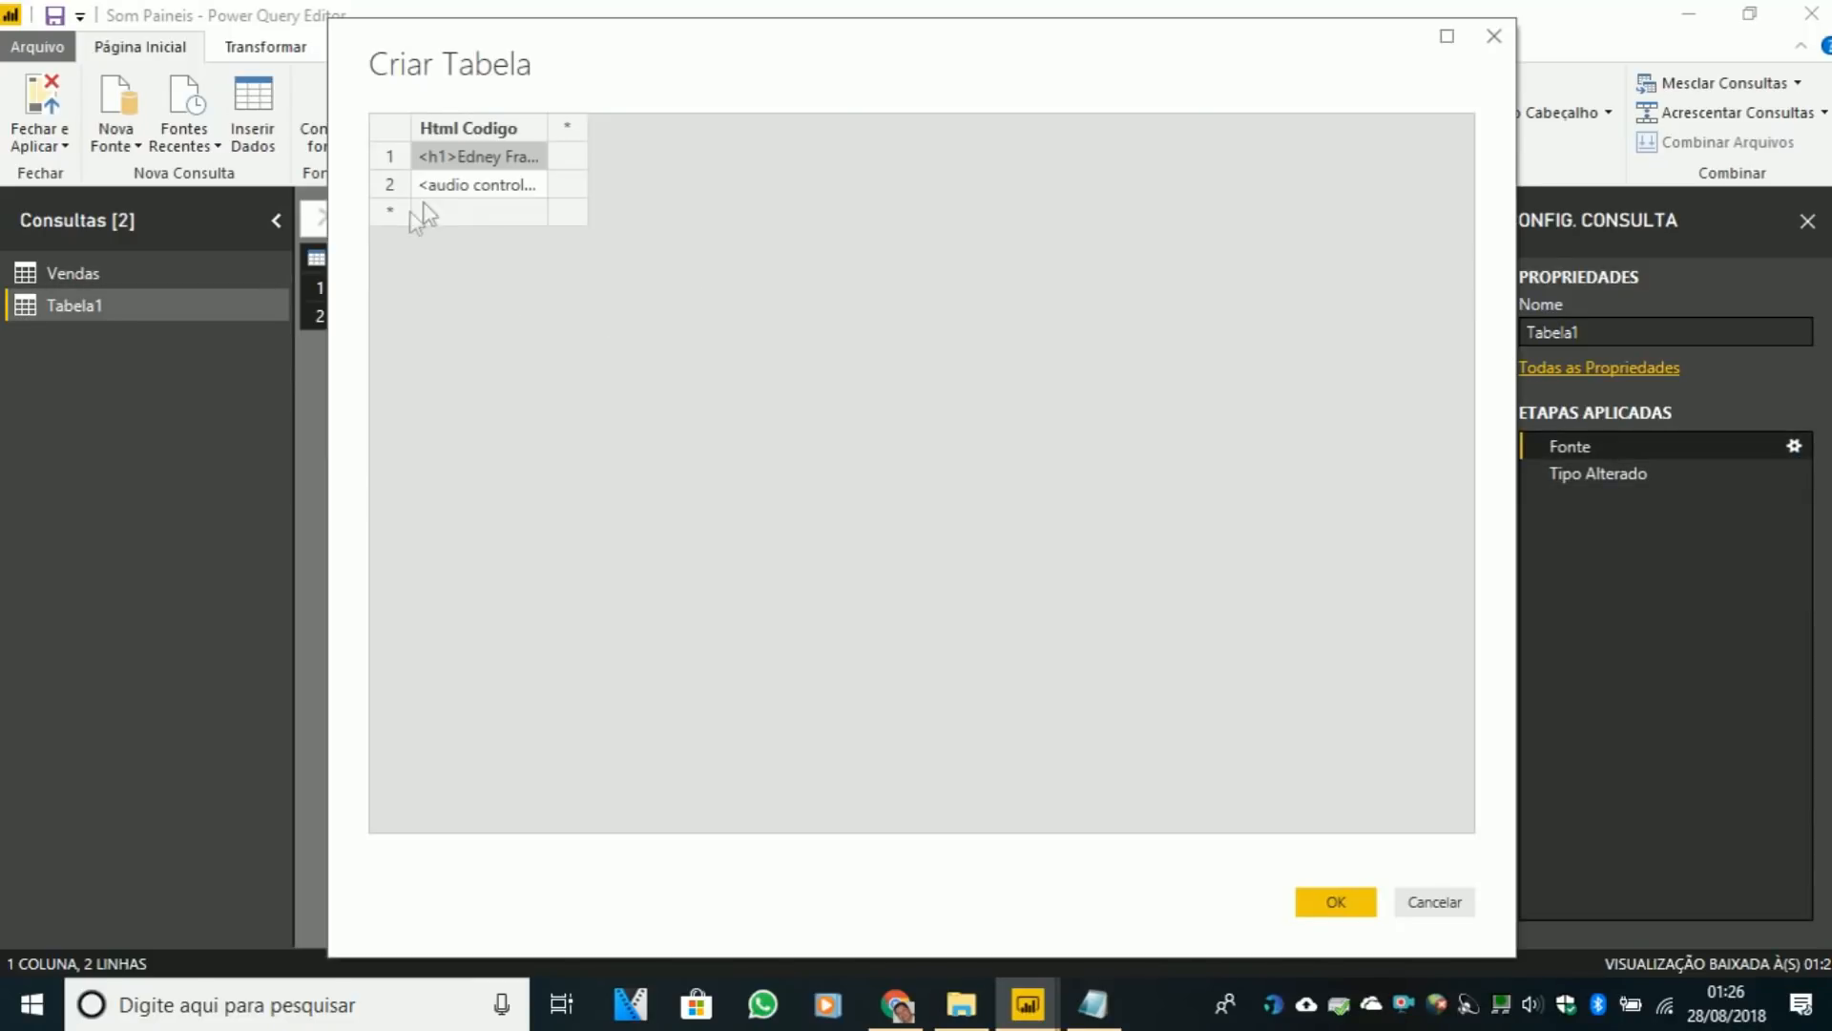
click(439, 211)
key(ctrl+v)
click(1341, 902)
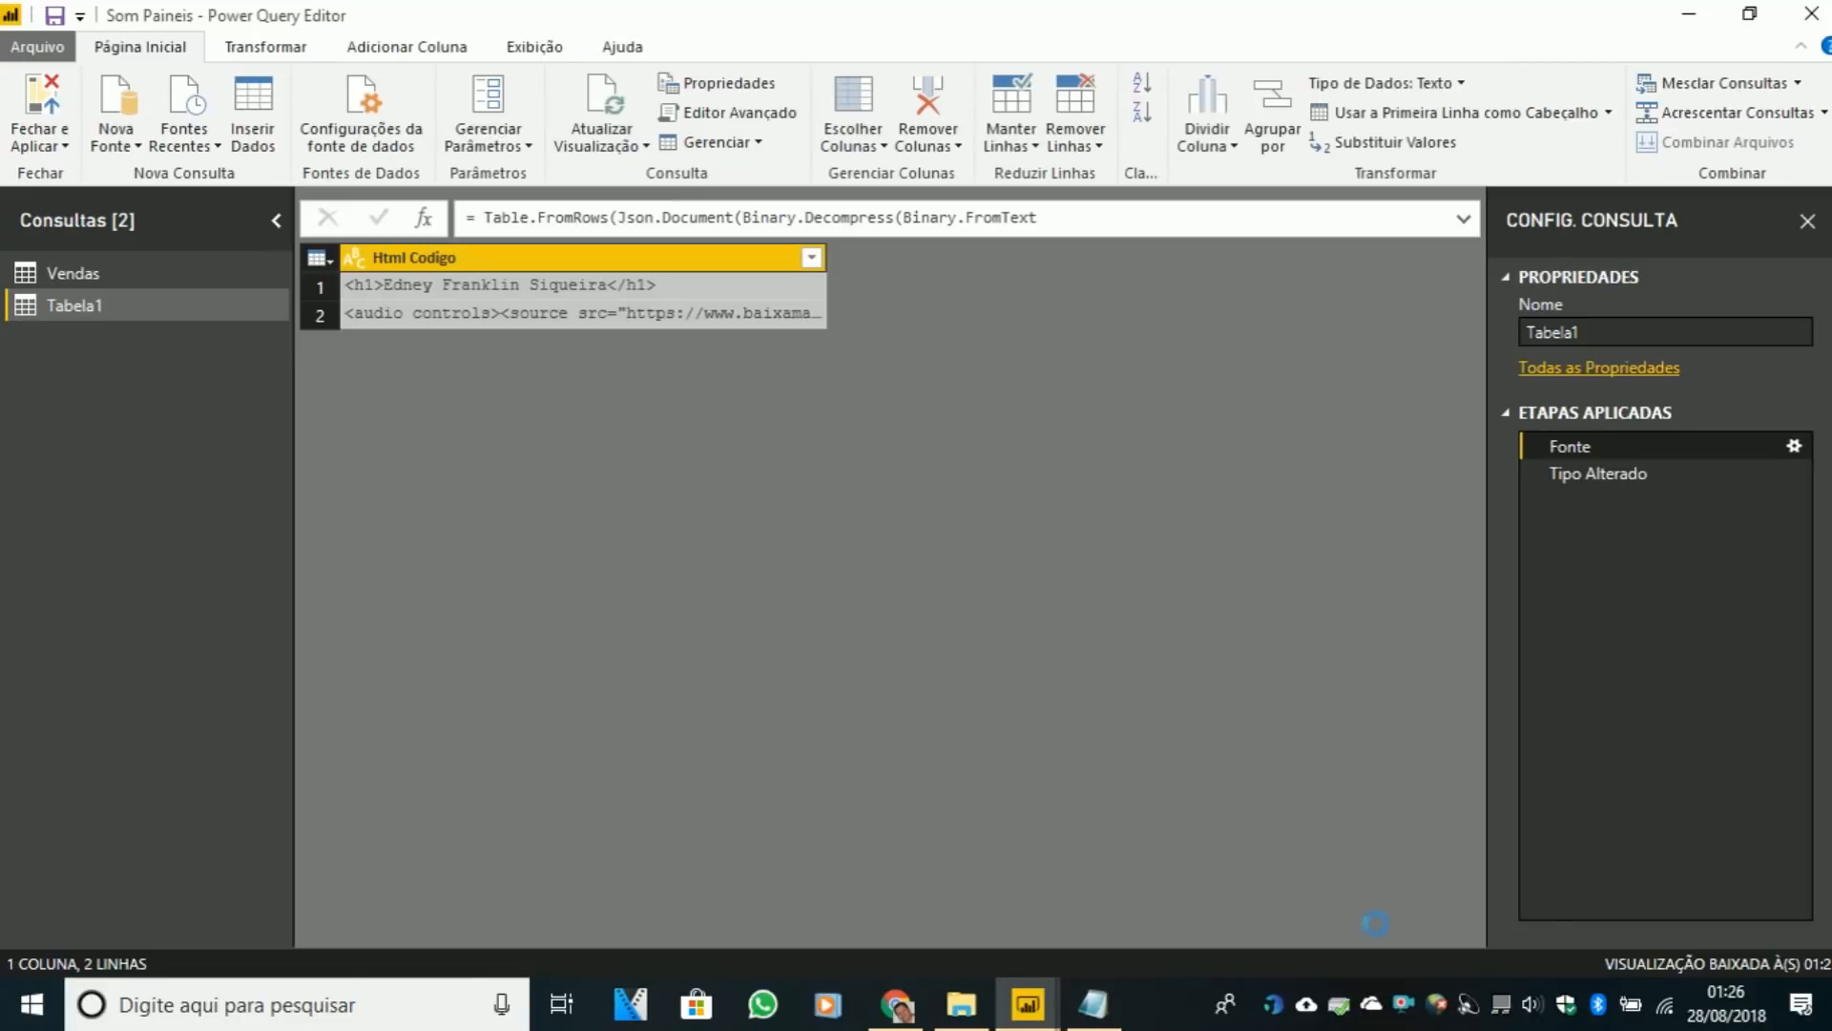
click(710, 282)
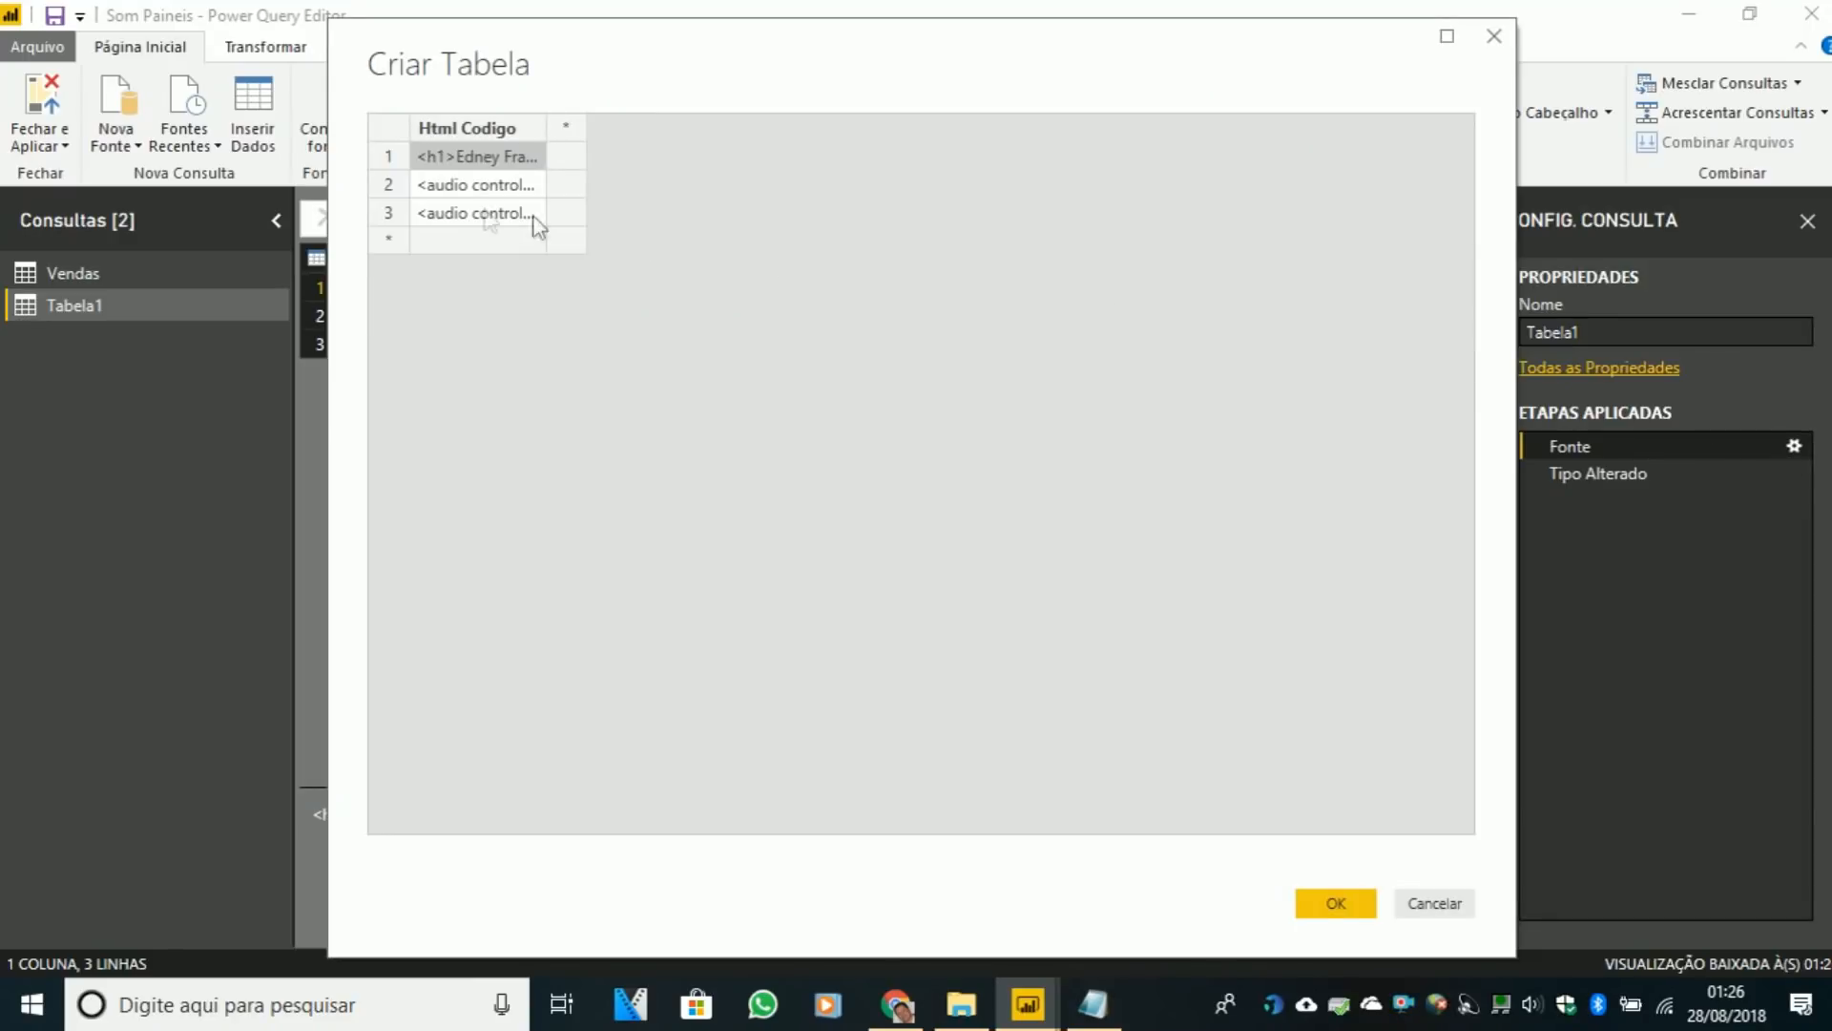
click(390, 156)
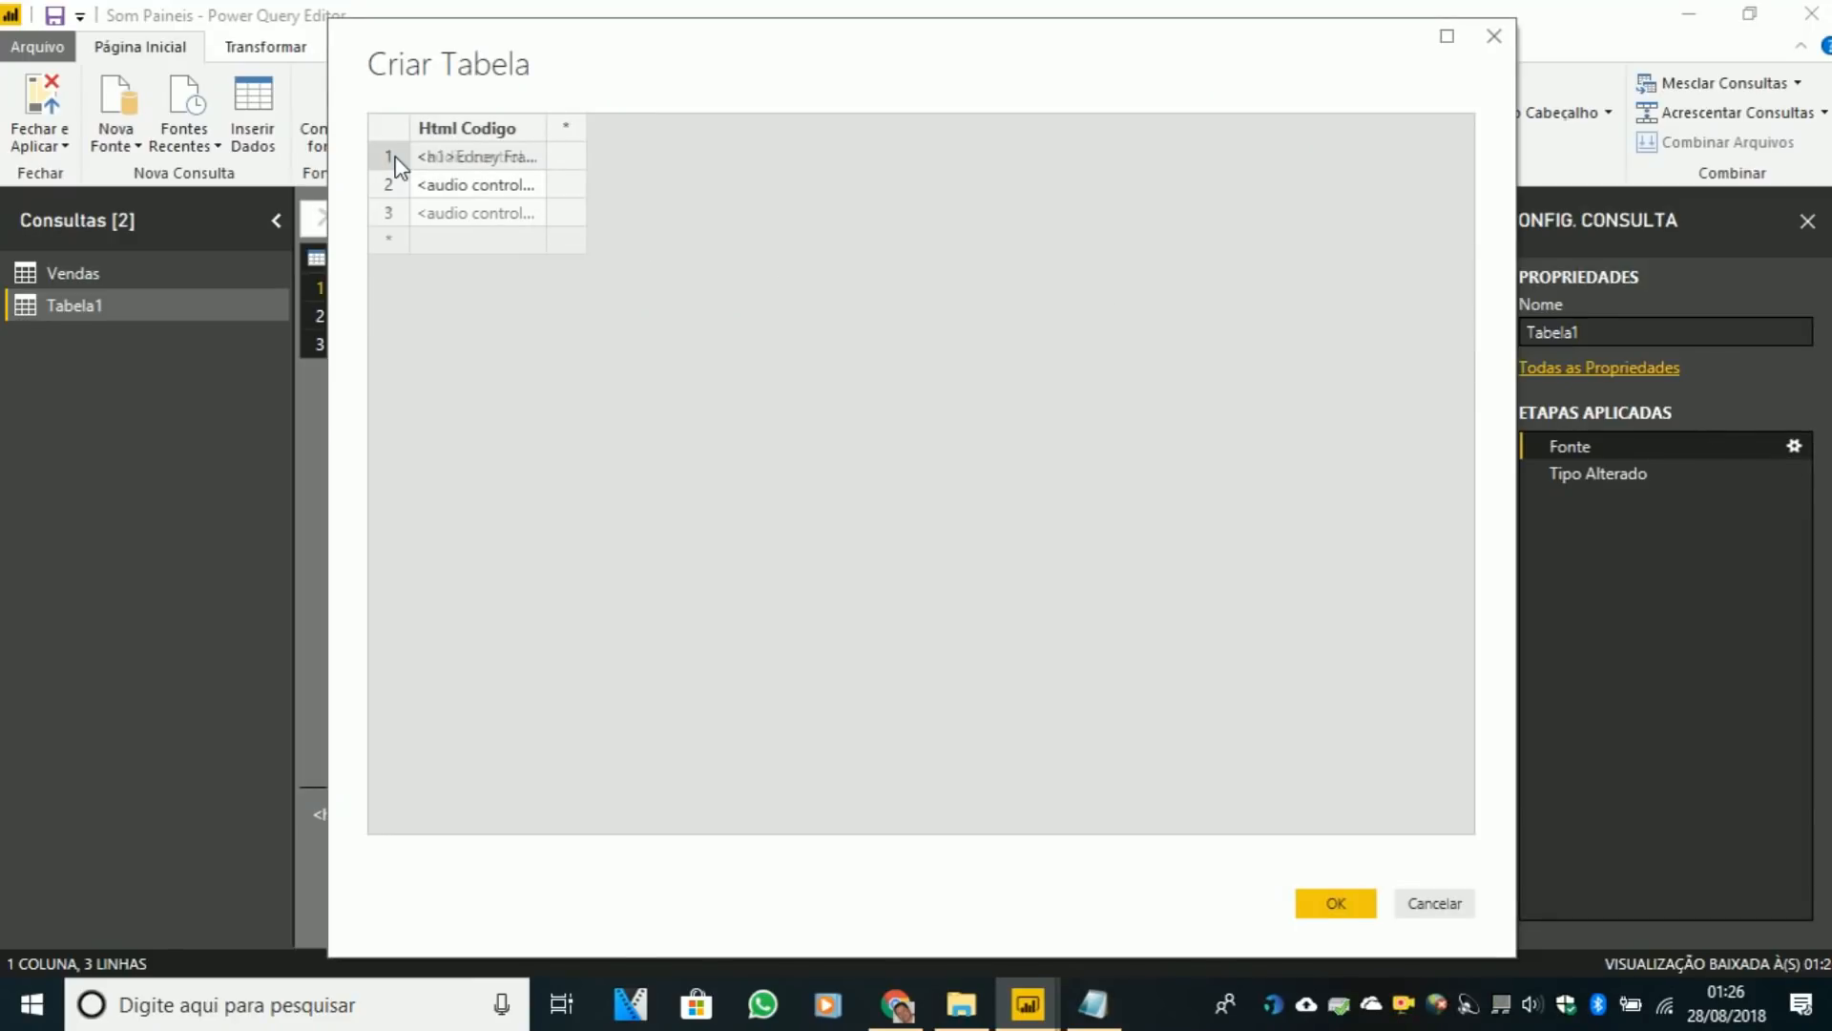
key(Delete)
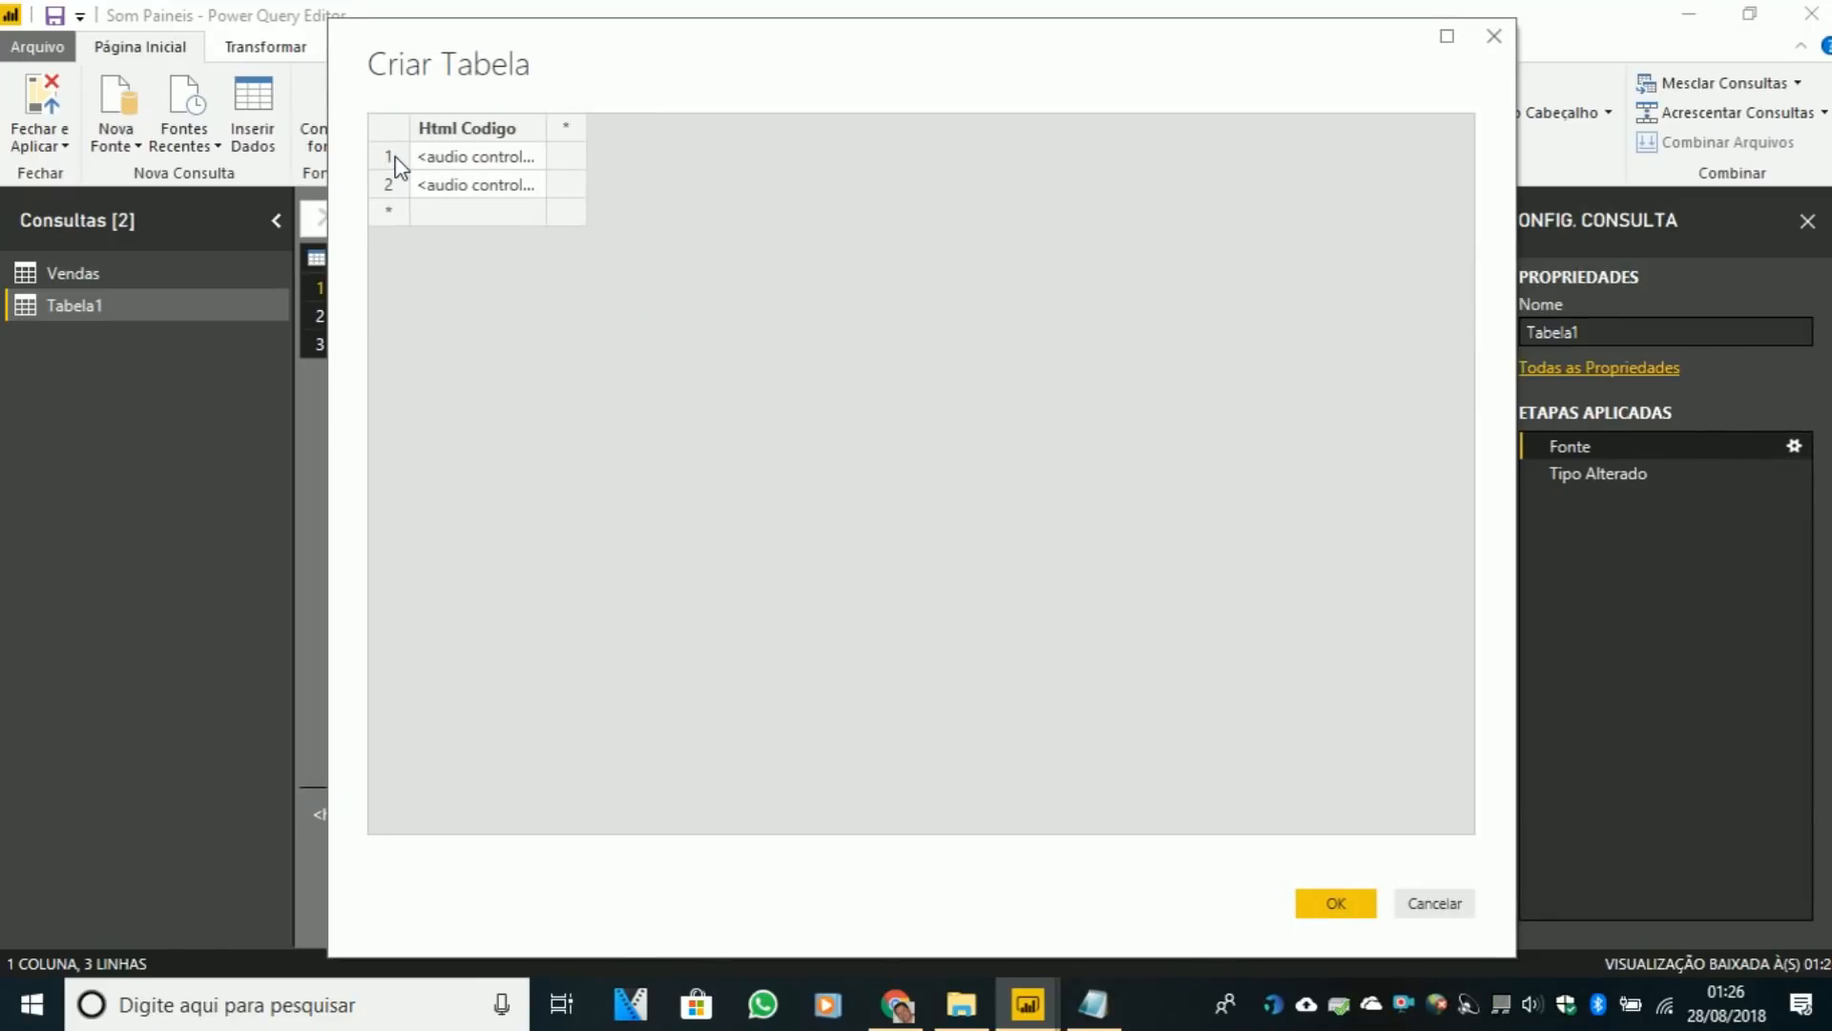
- Add an 'Audo Numero' column numbering the two audio rows 1 and 2
click(559, 130)
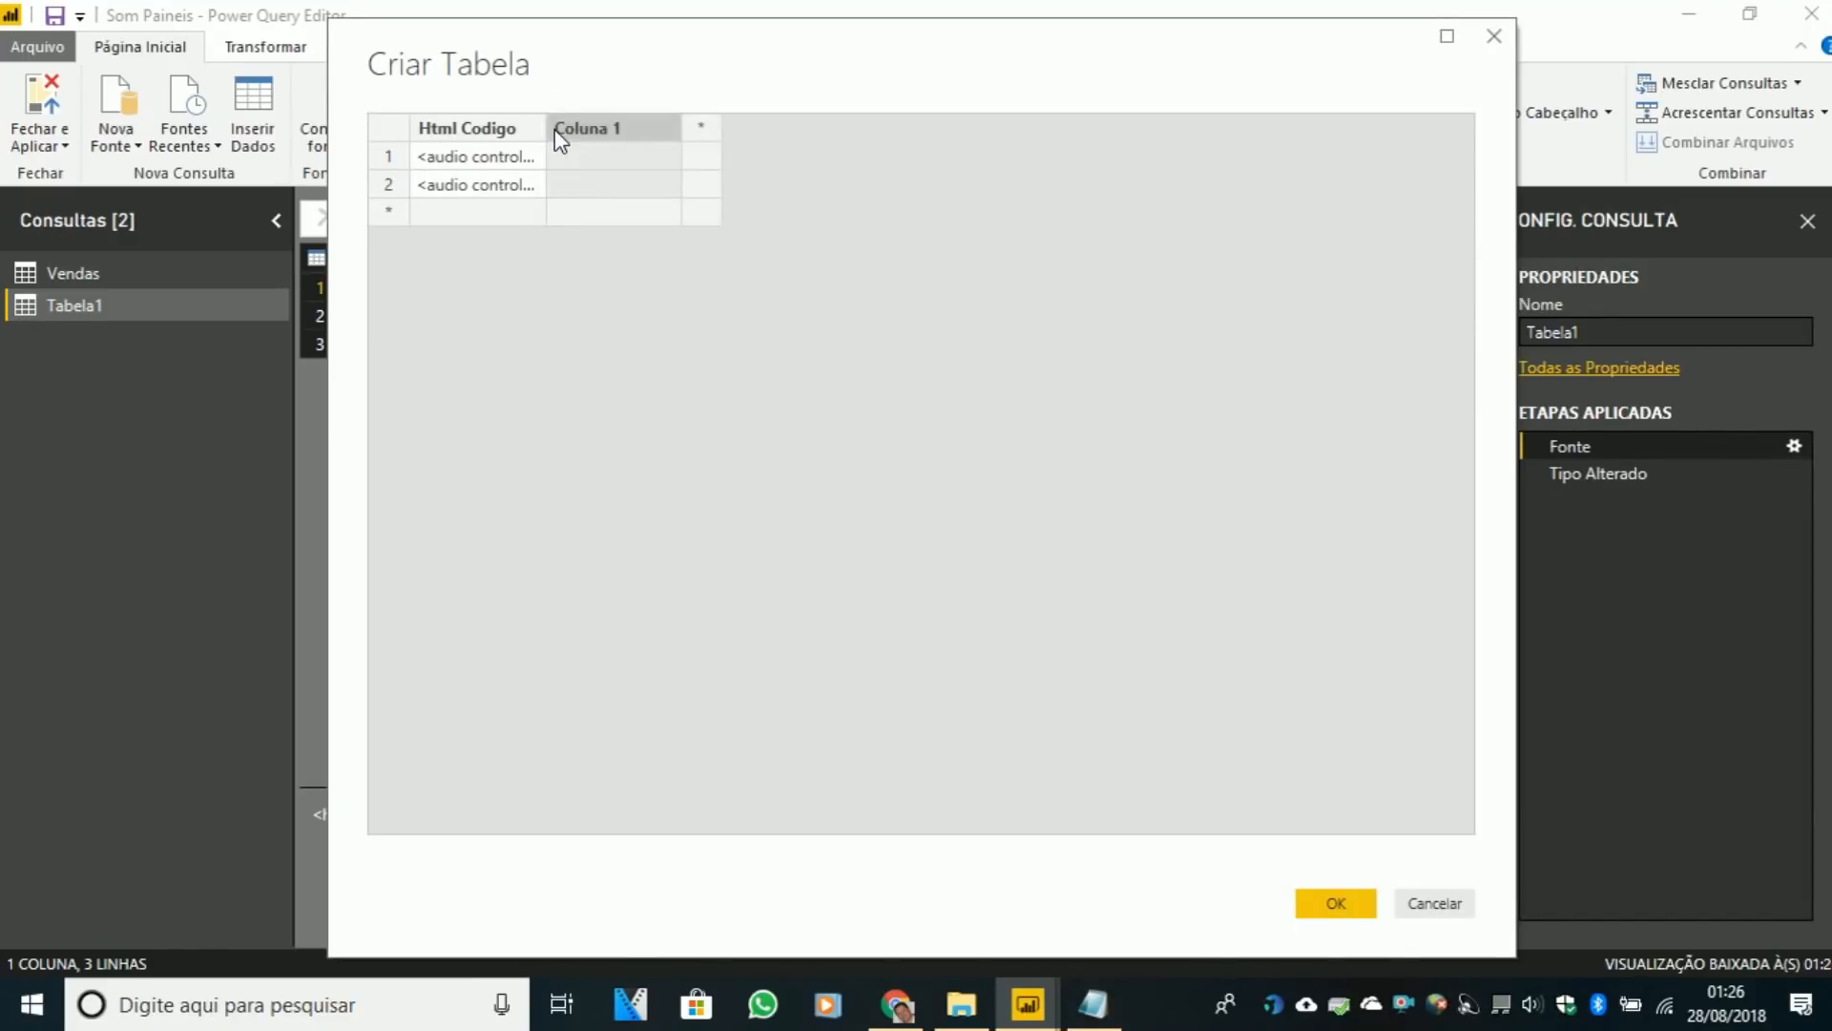
double_click(614, 135)
key(BackSpace)
text(Audo Numero)
key(Return)
text(1)
key(Return)
text(2)
key(Return)
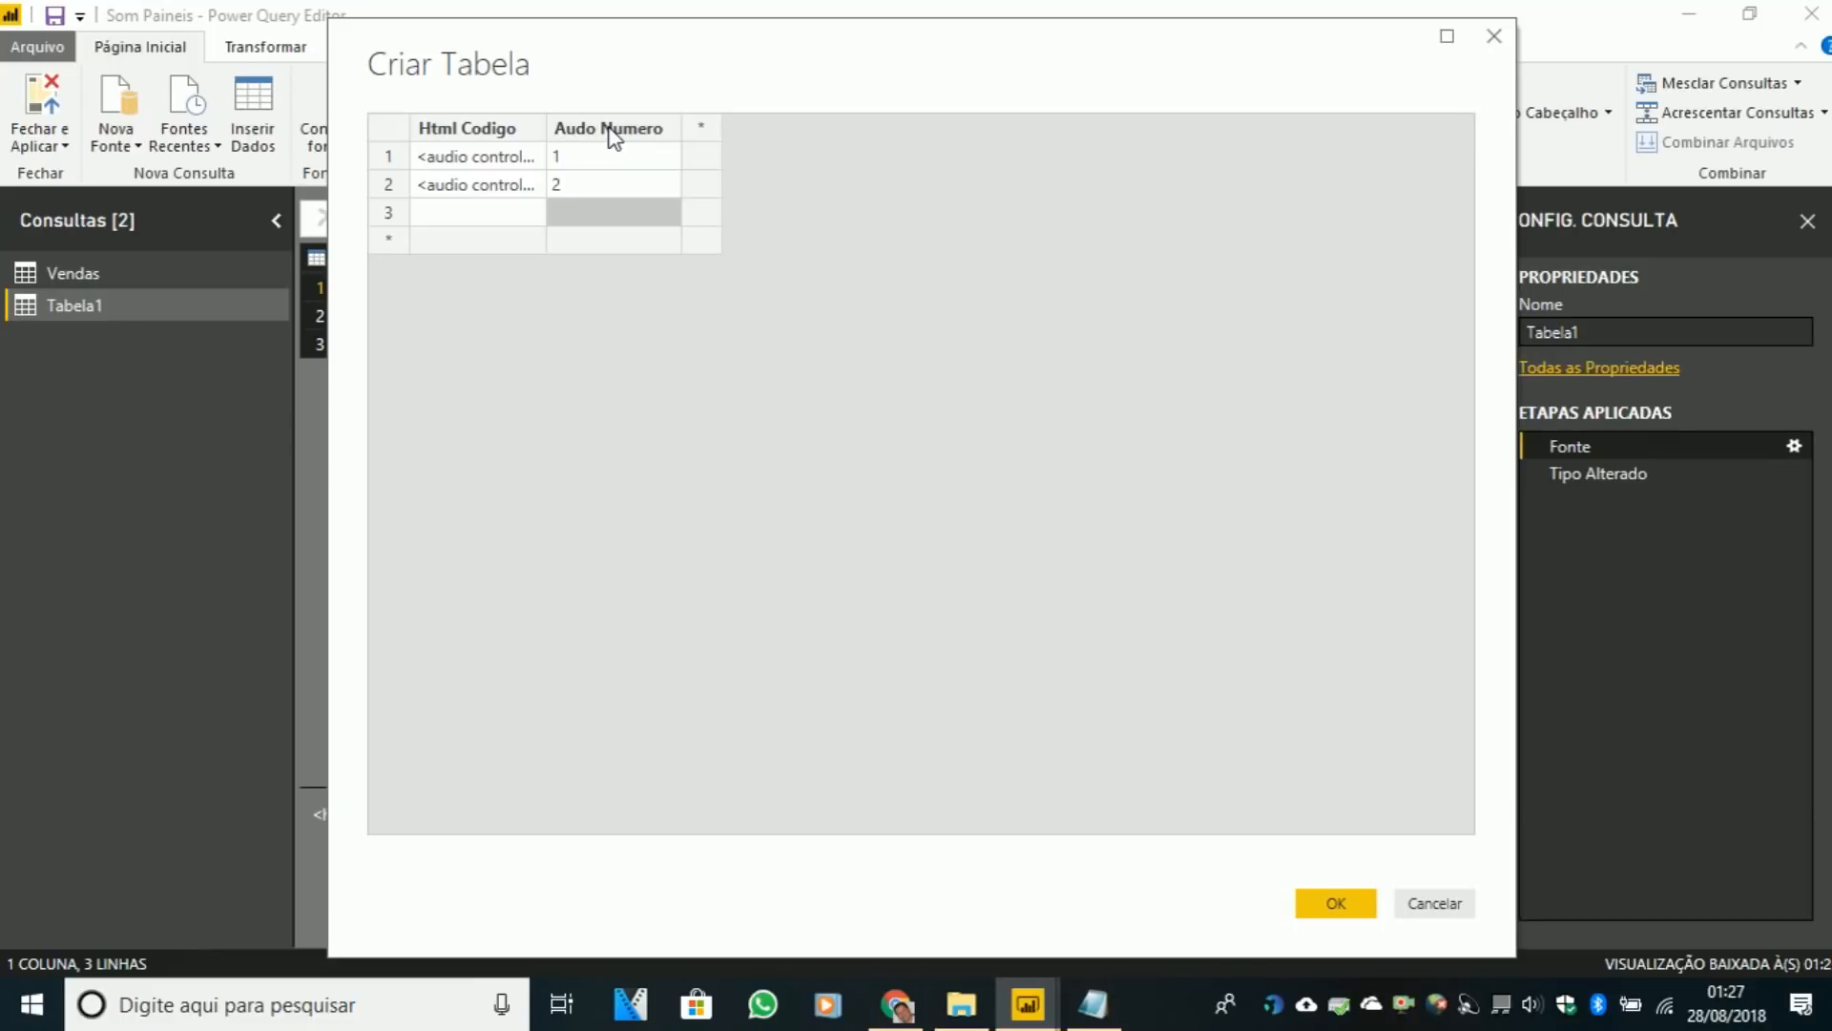
click(1338, 903)
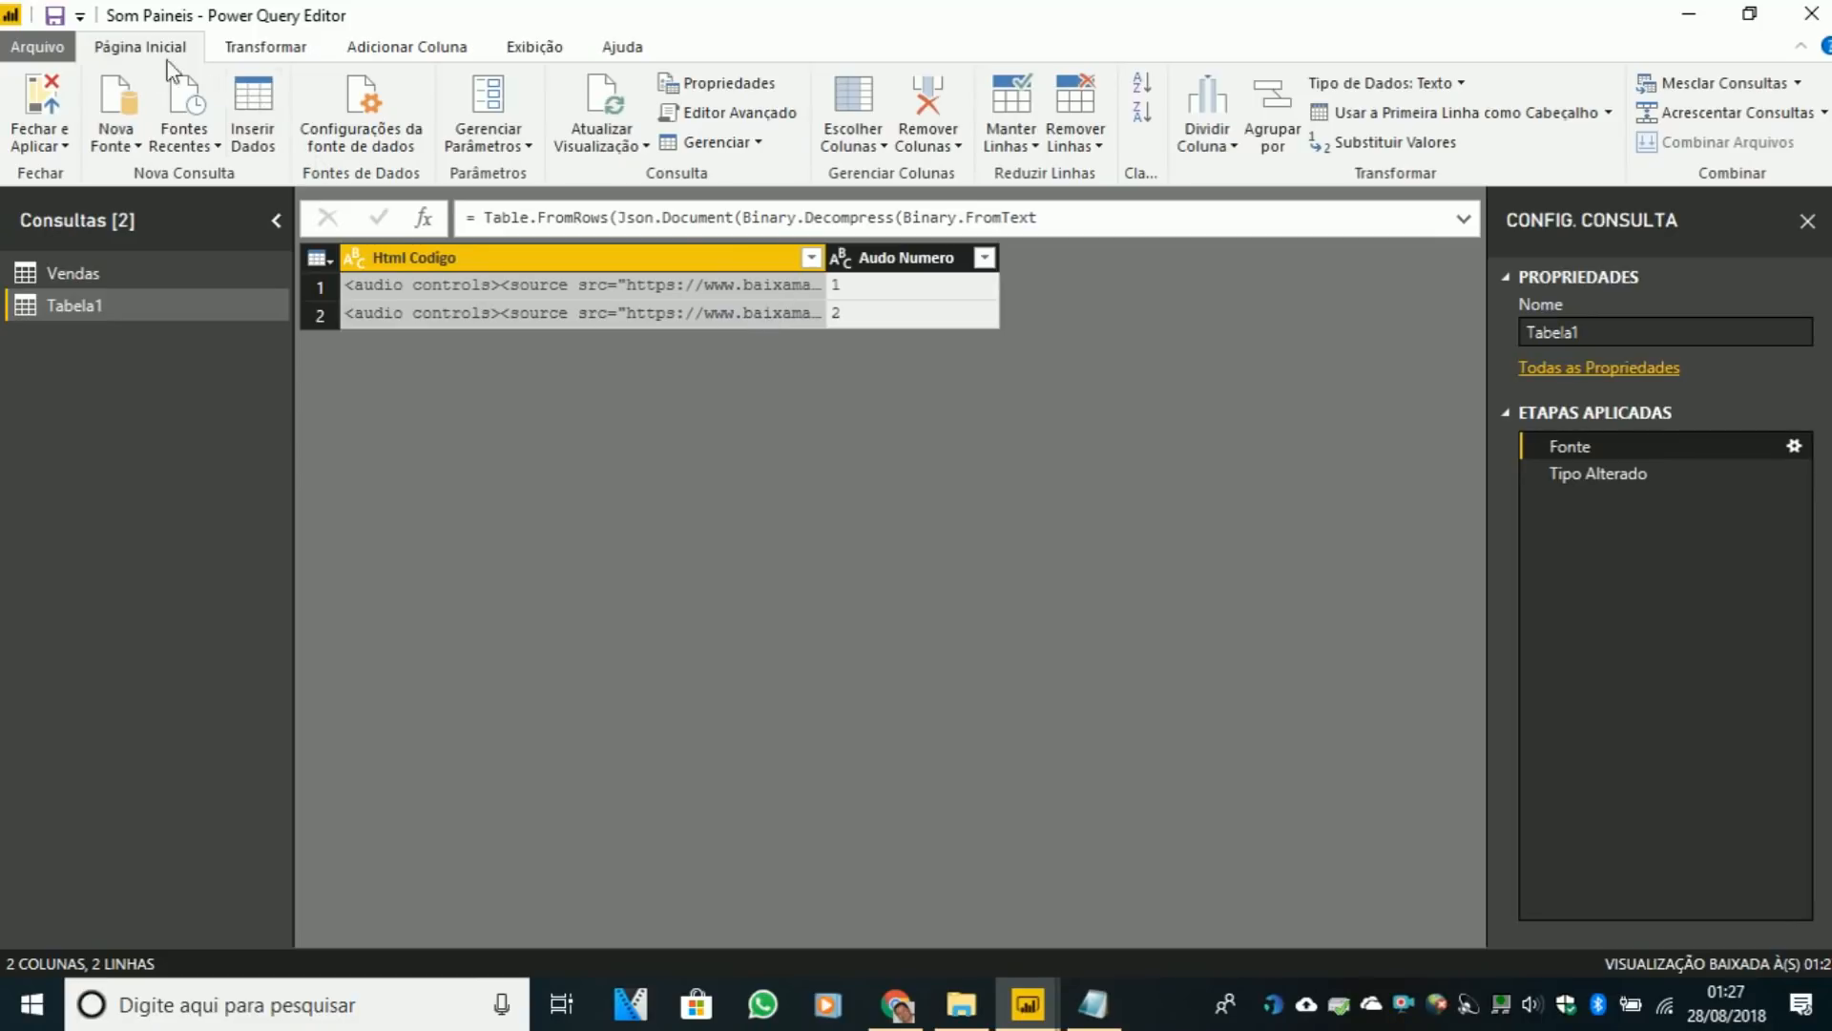
- Apply the query changes and add a small Audo Numero slicer at the page's top left
click(53, 100)
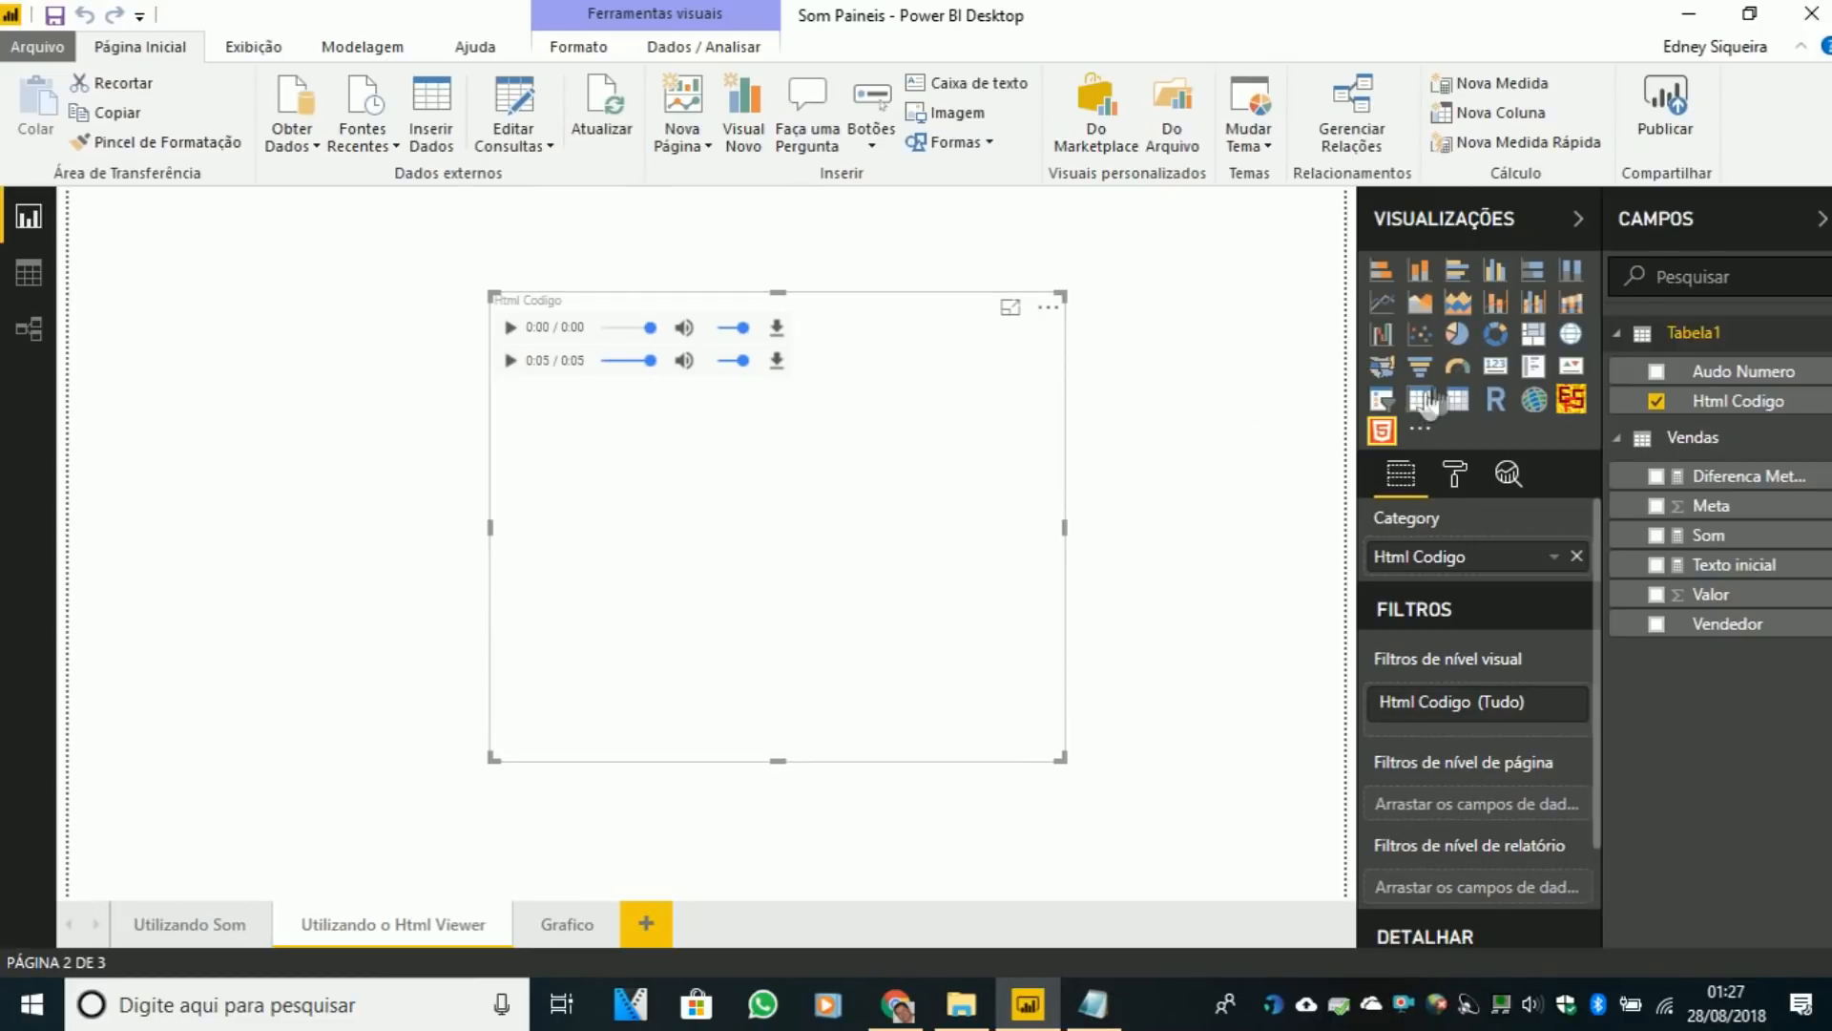
drag(1708, 372, 268, 382)
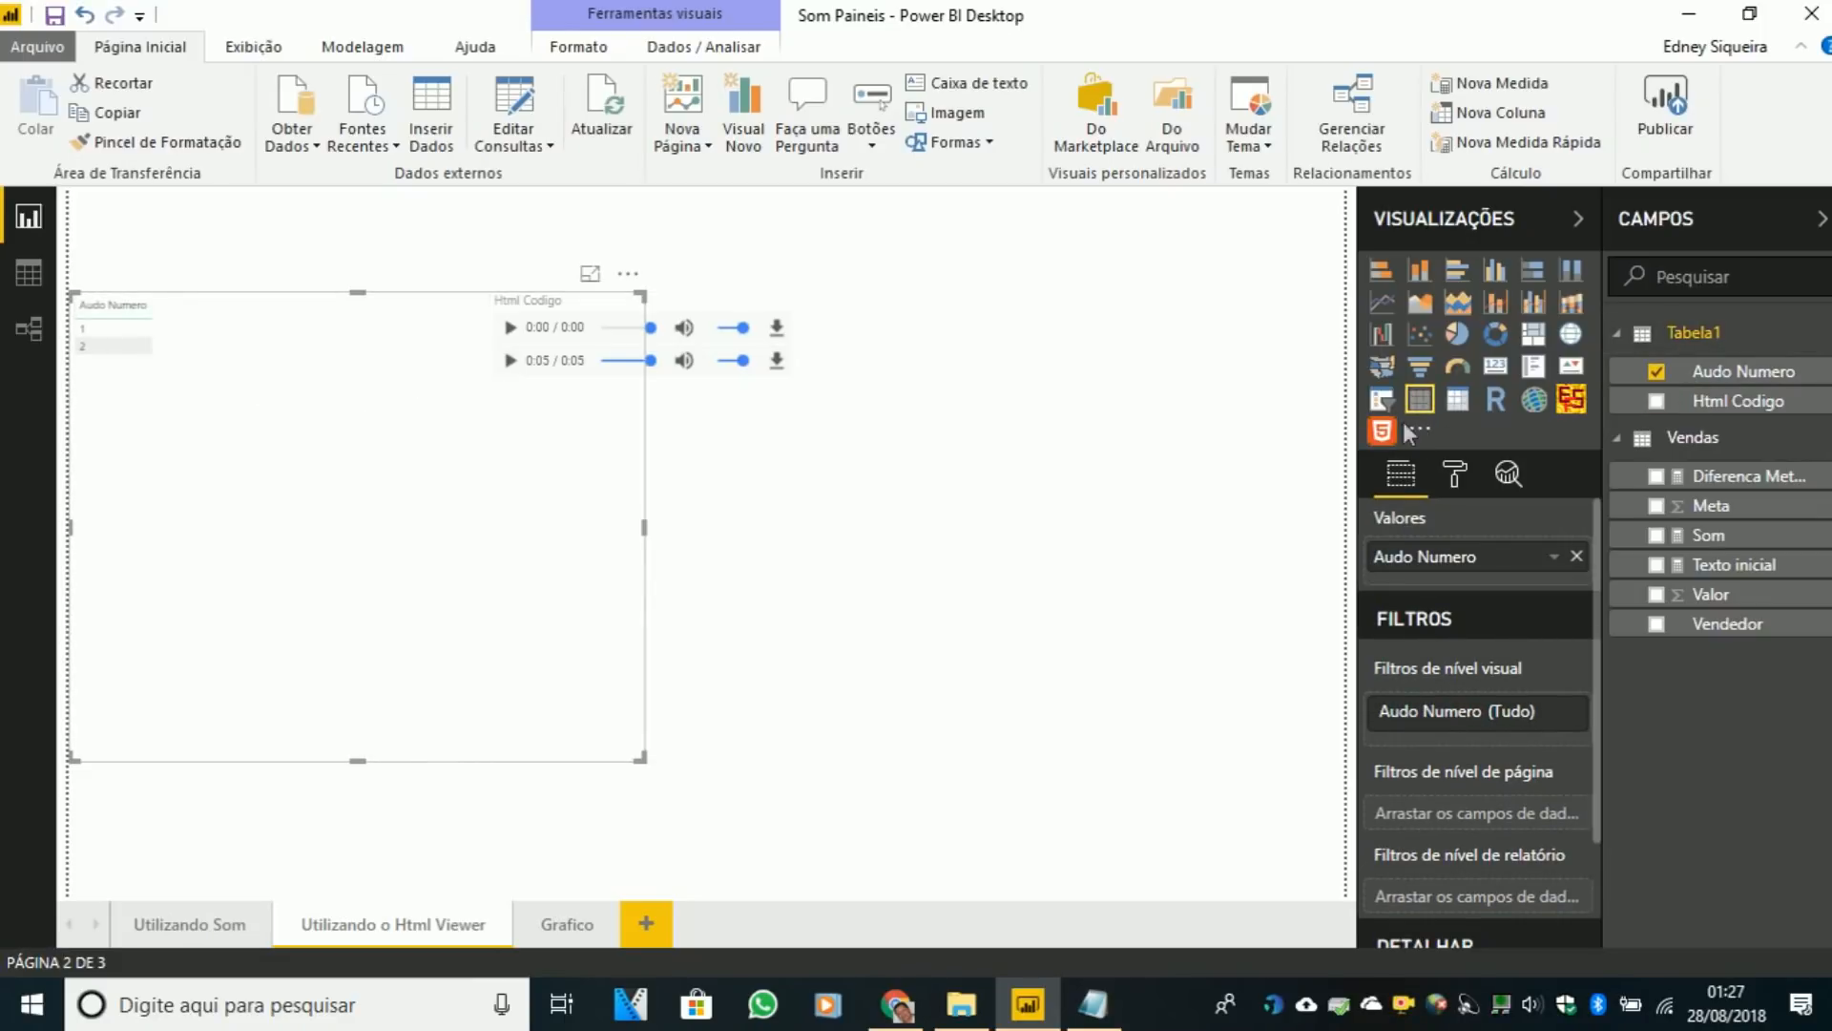
click(1381, 399)
drag(453, 596, 252, 378)
- Select sound 2 in the slicer and play the remaining audio player
click(89, 326)
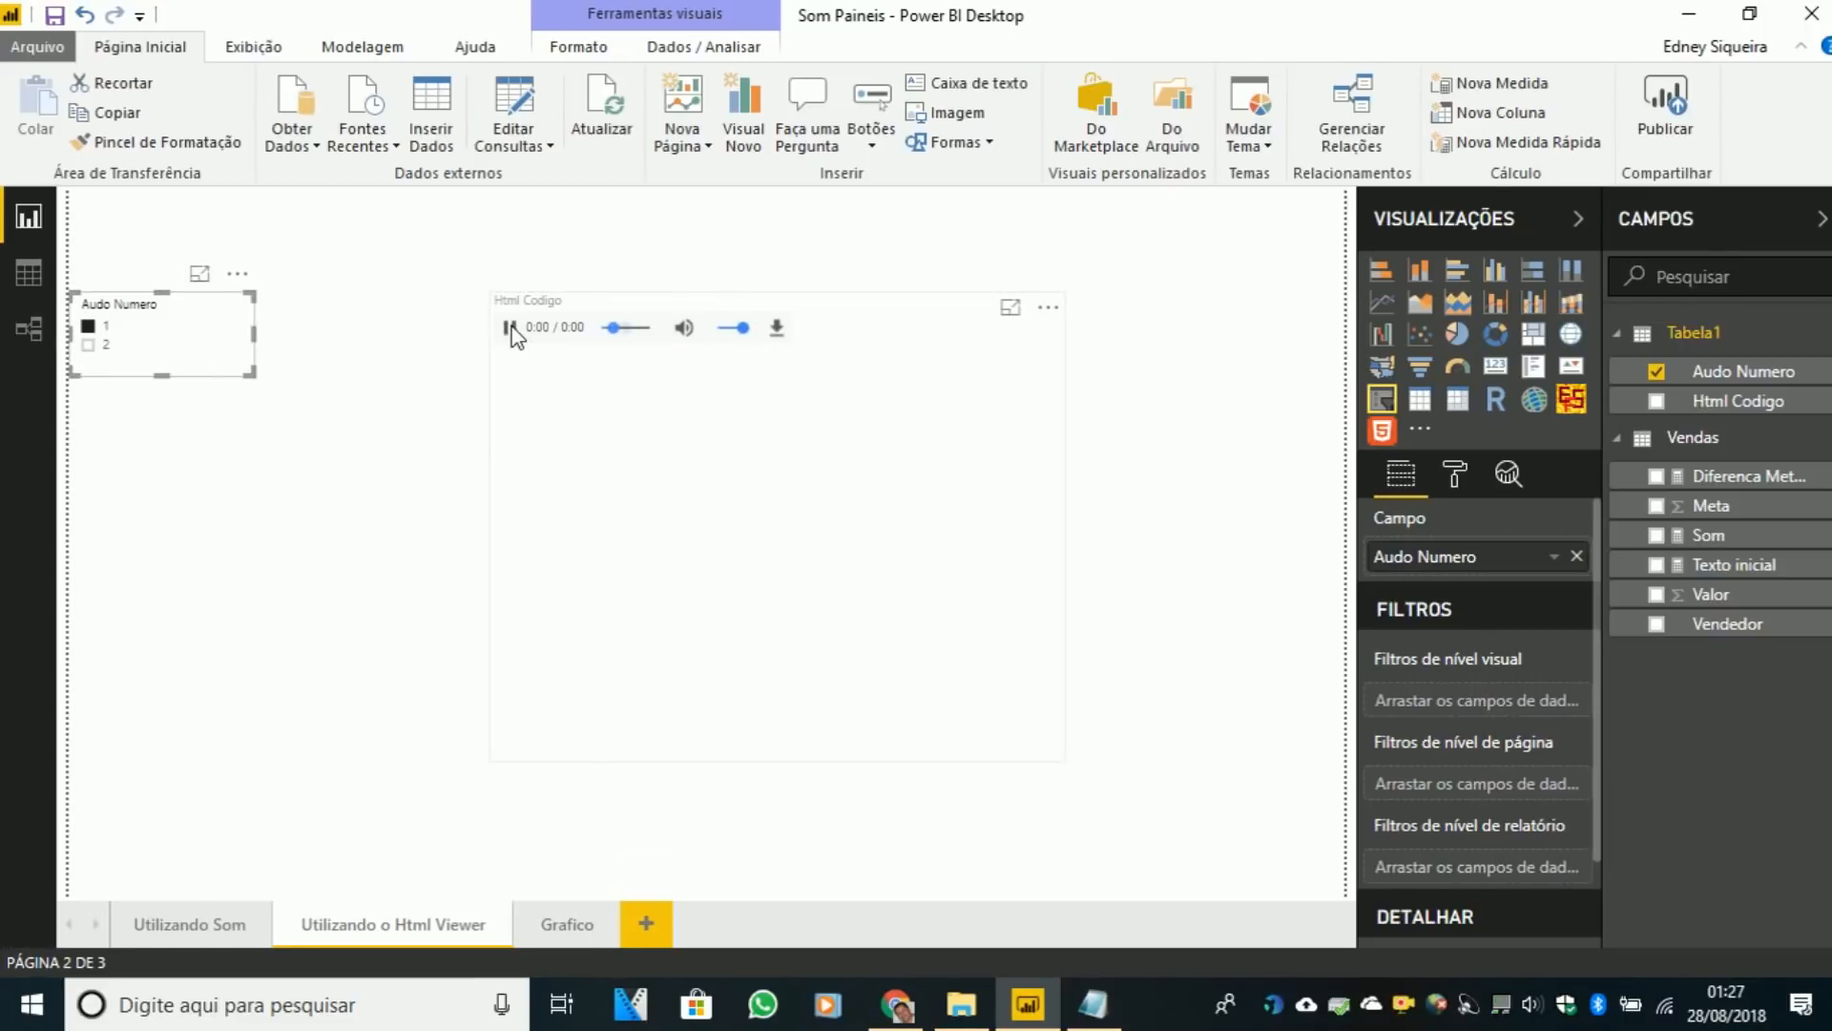
click(87, 345)
click(510, 327)
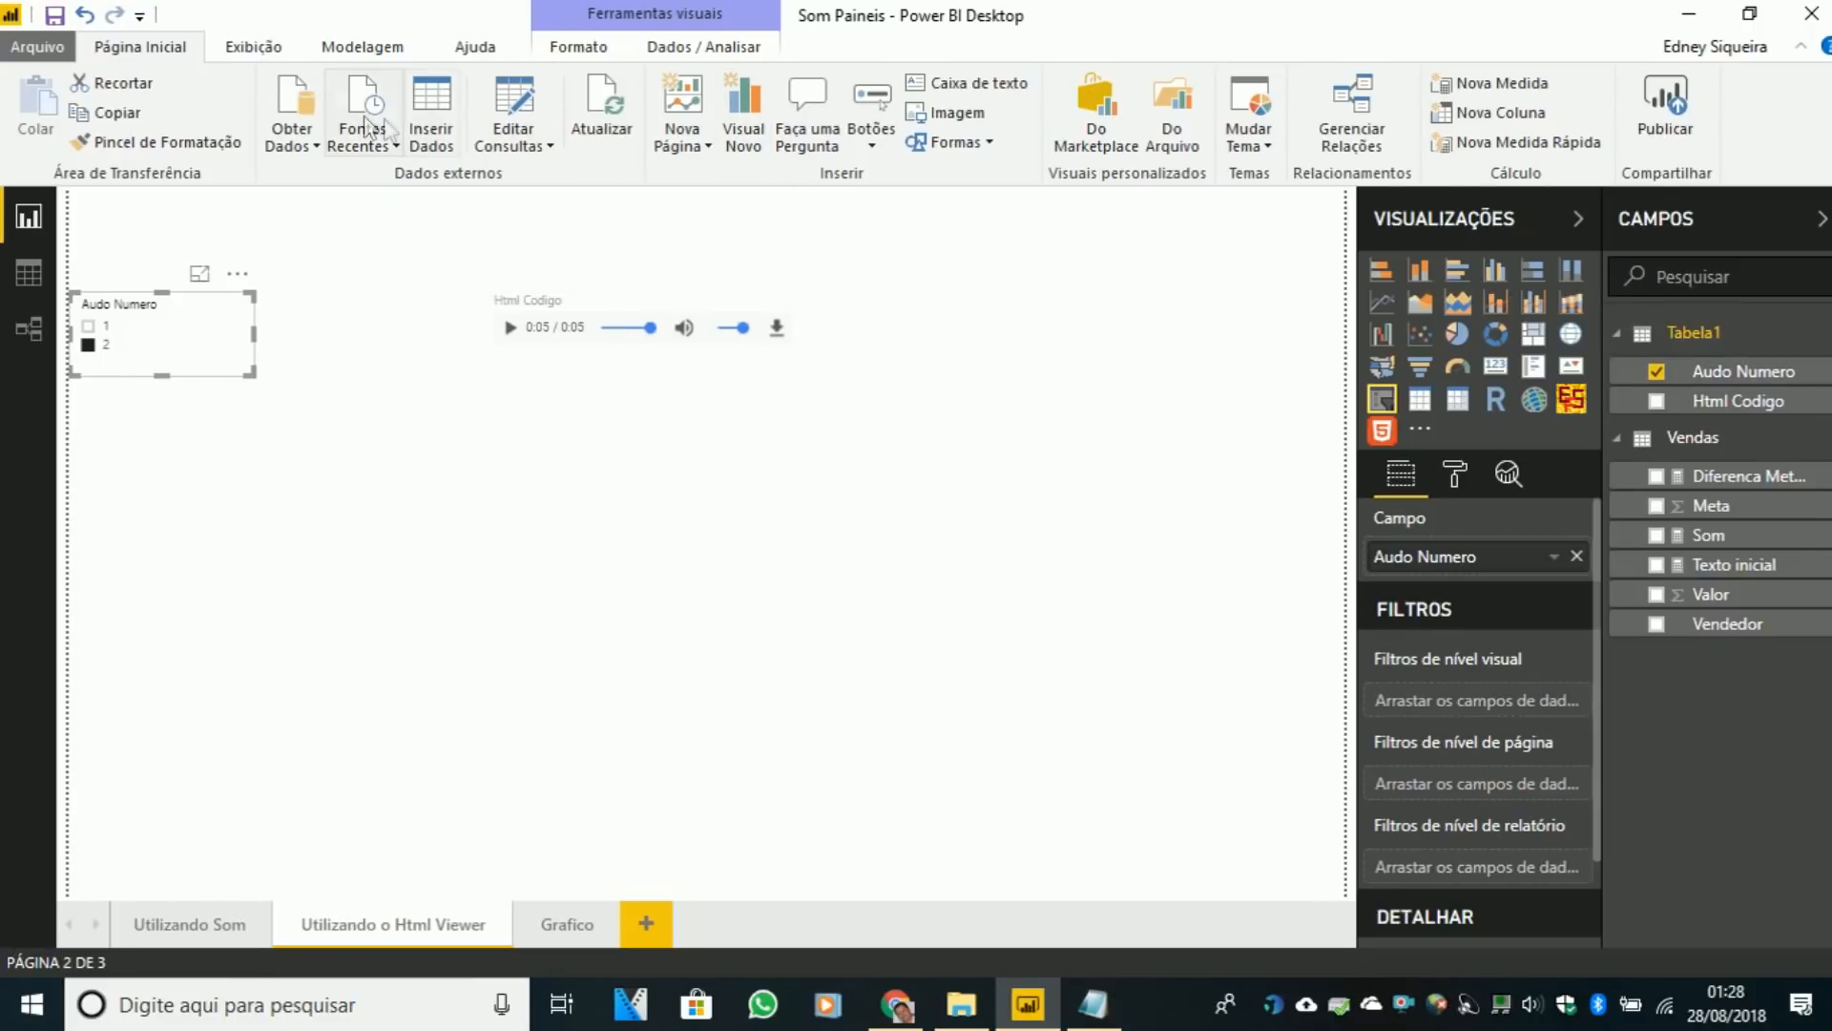
- Reopen Tabela1's entered data in Power Query and widen the Html Codigo column
click(518, 103)
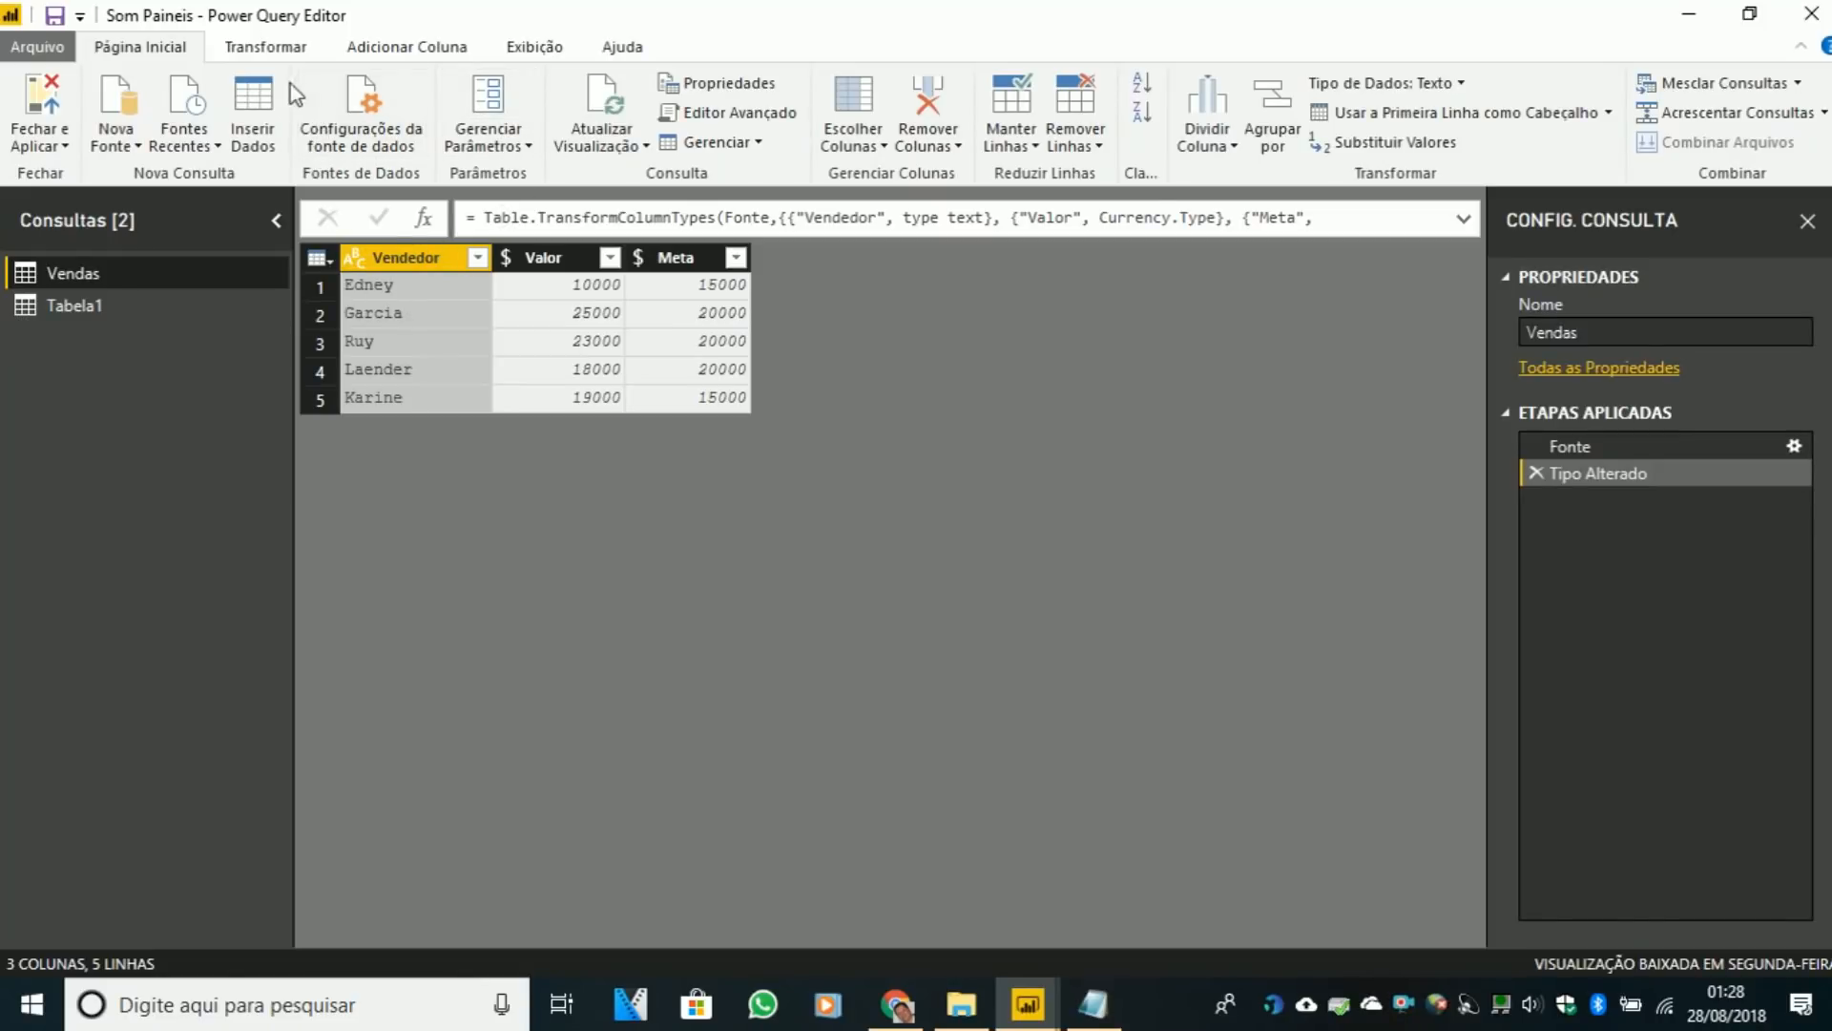
click(84, 305)
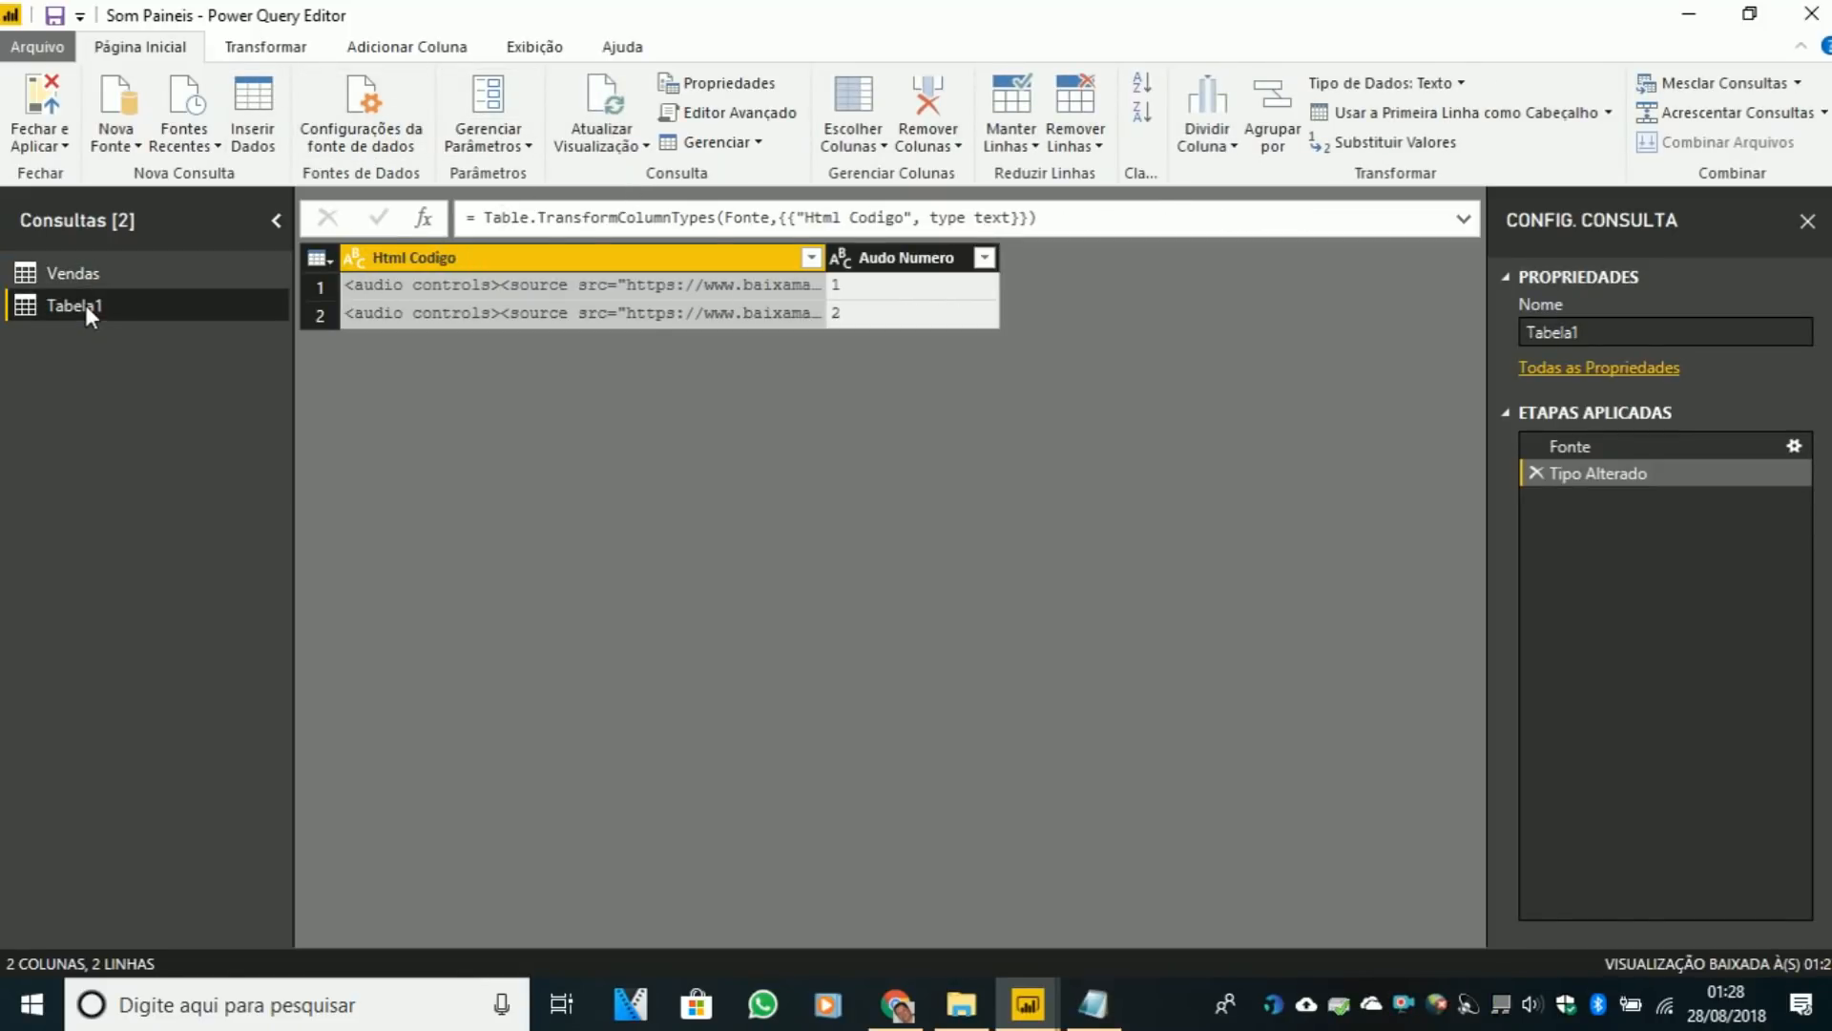
click(1795, 445)
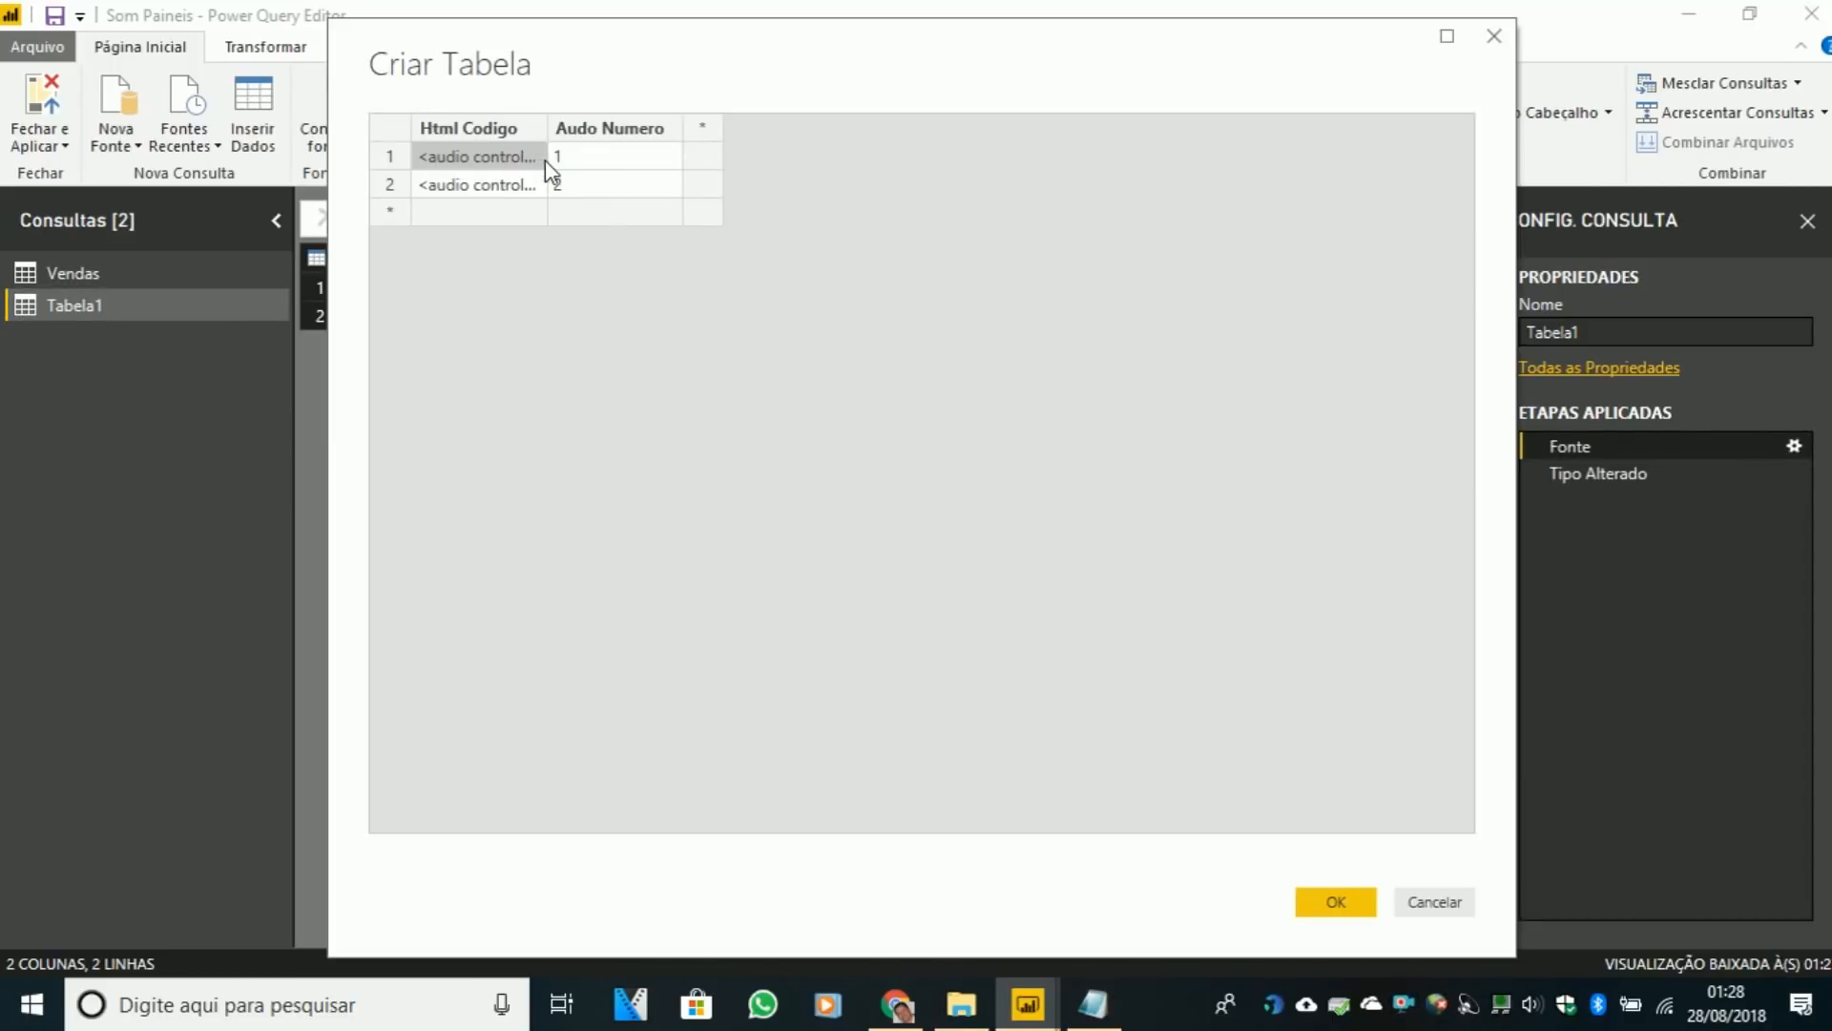
drag(546, 158, 1189, 162)
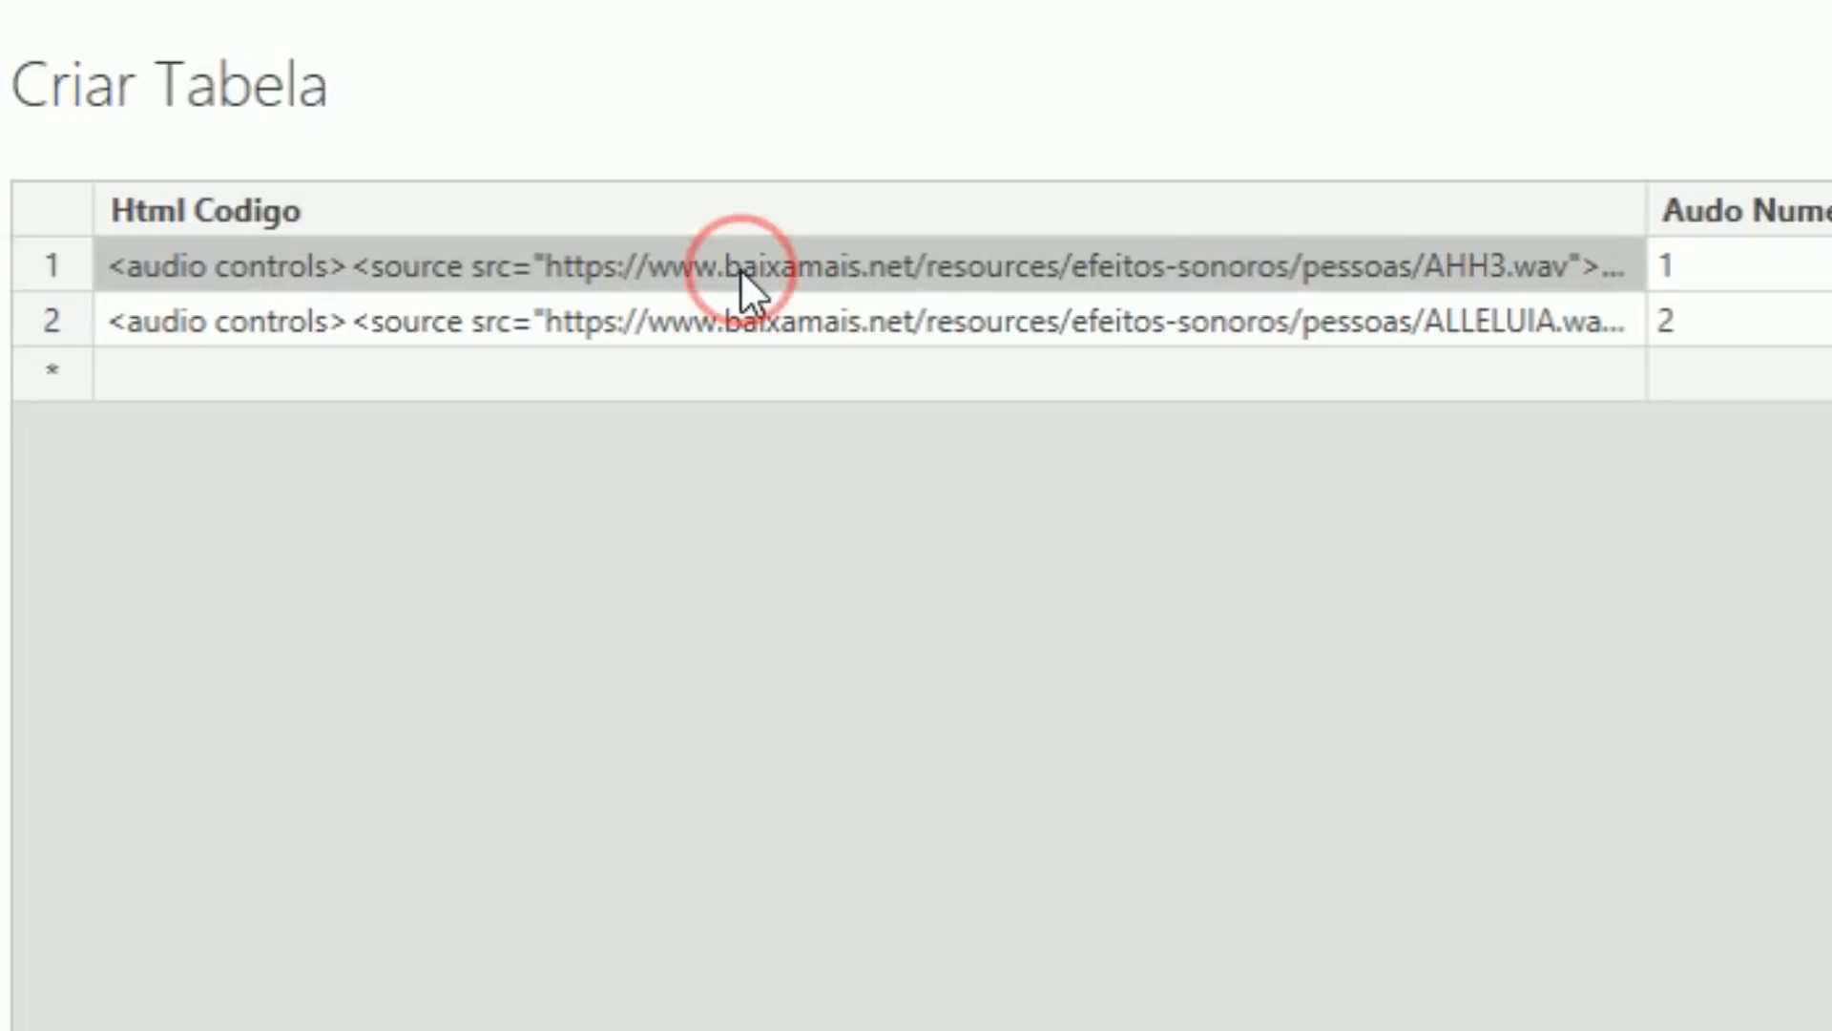
- Add 'autoplay' after 'audio controls' in the first row's Html Codigo
click(741, 268)
click(323, 265)
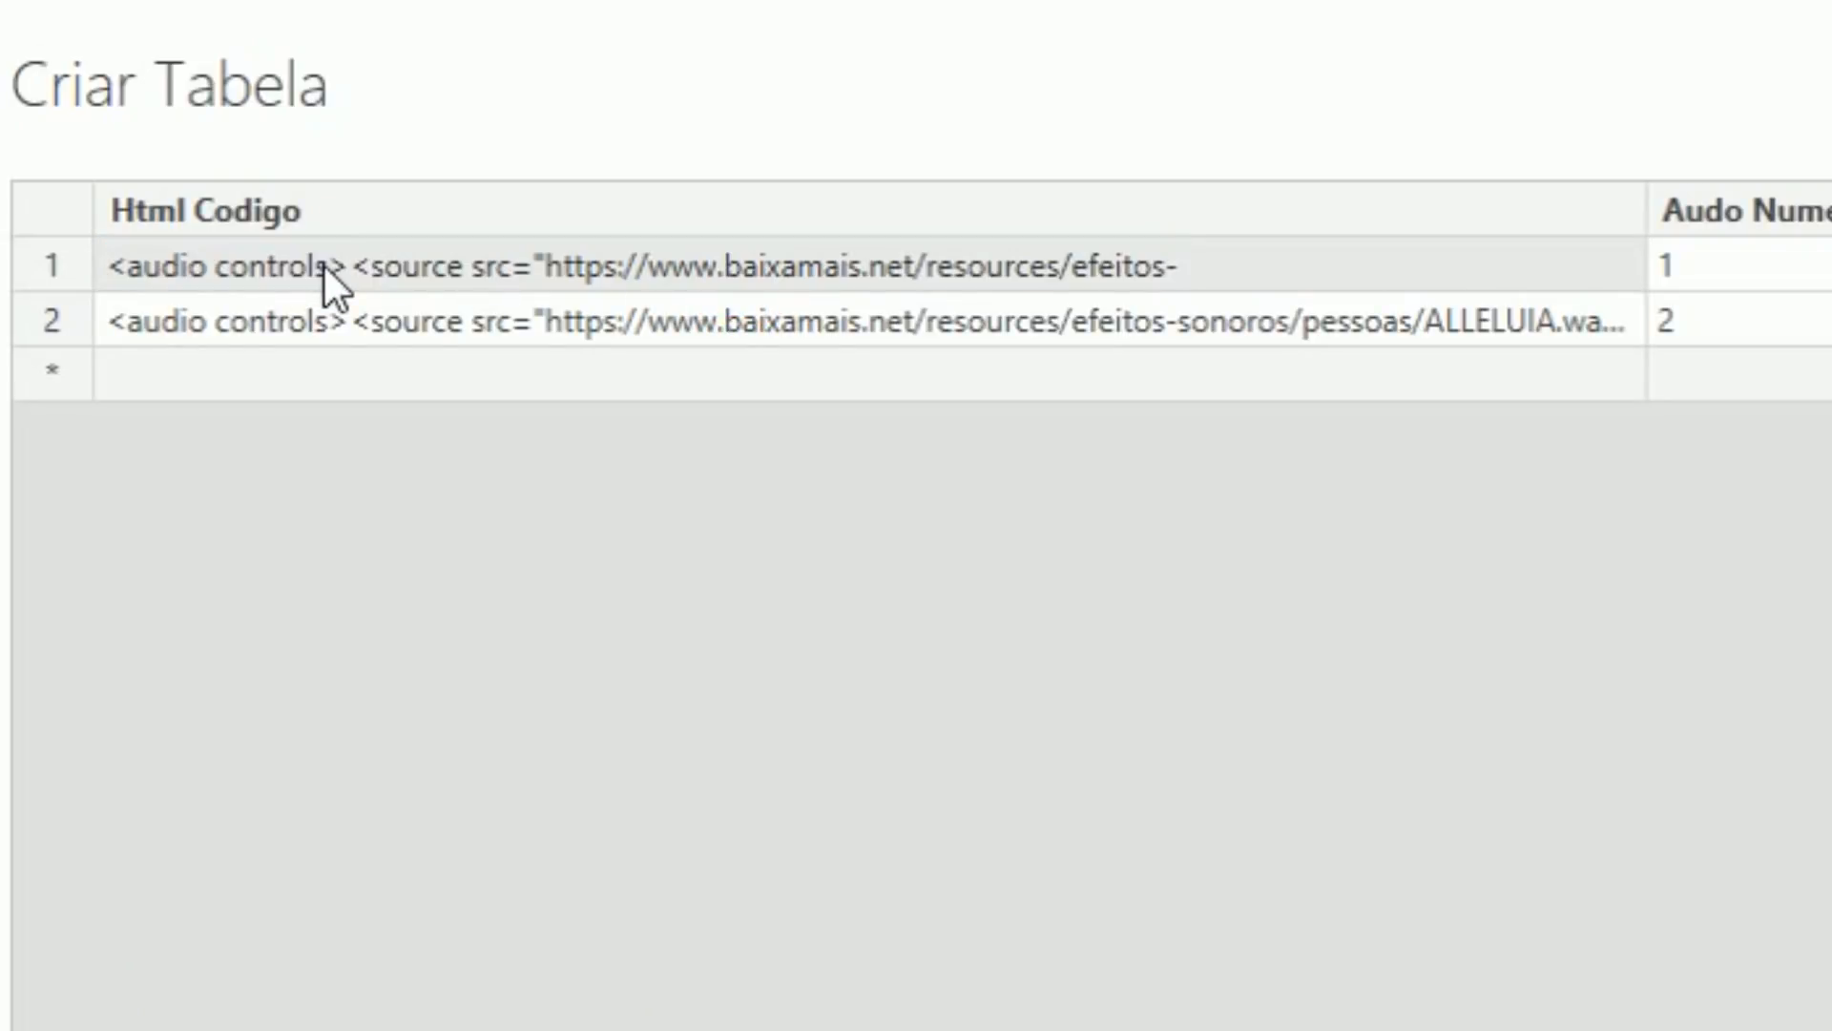
text(a)
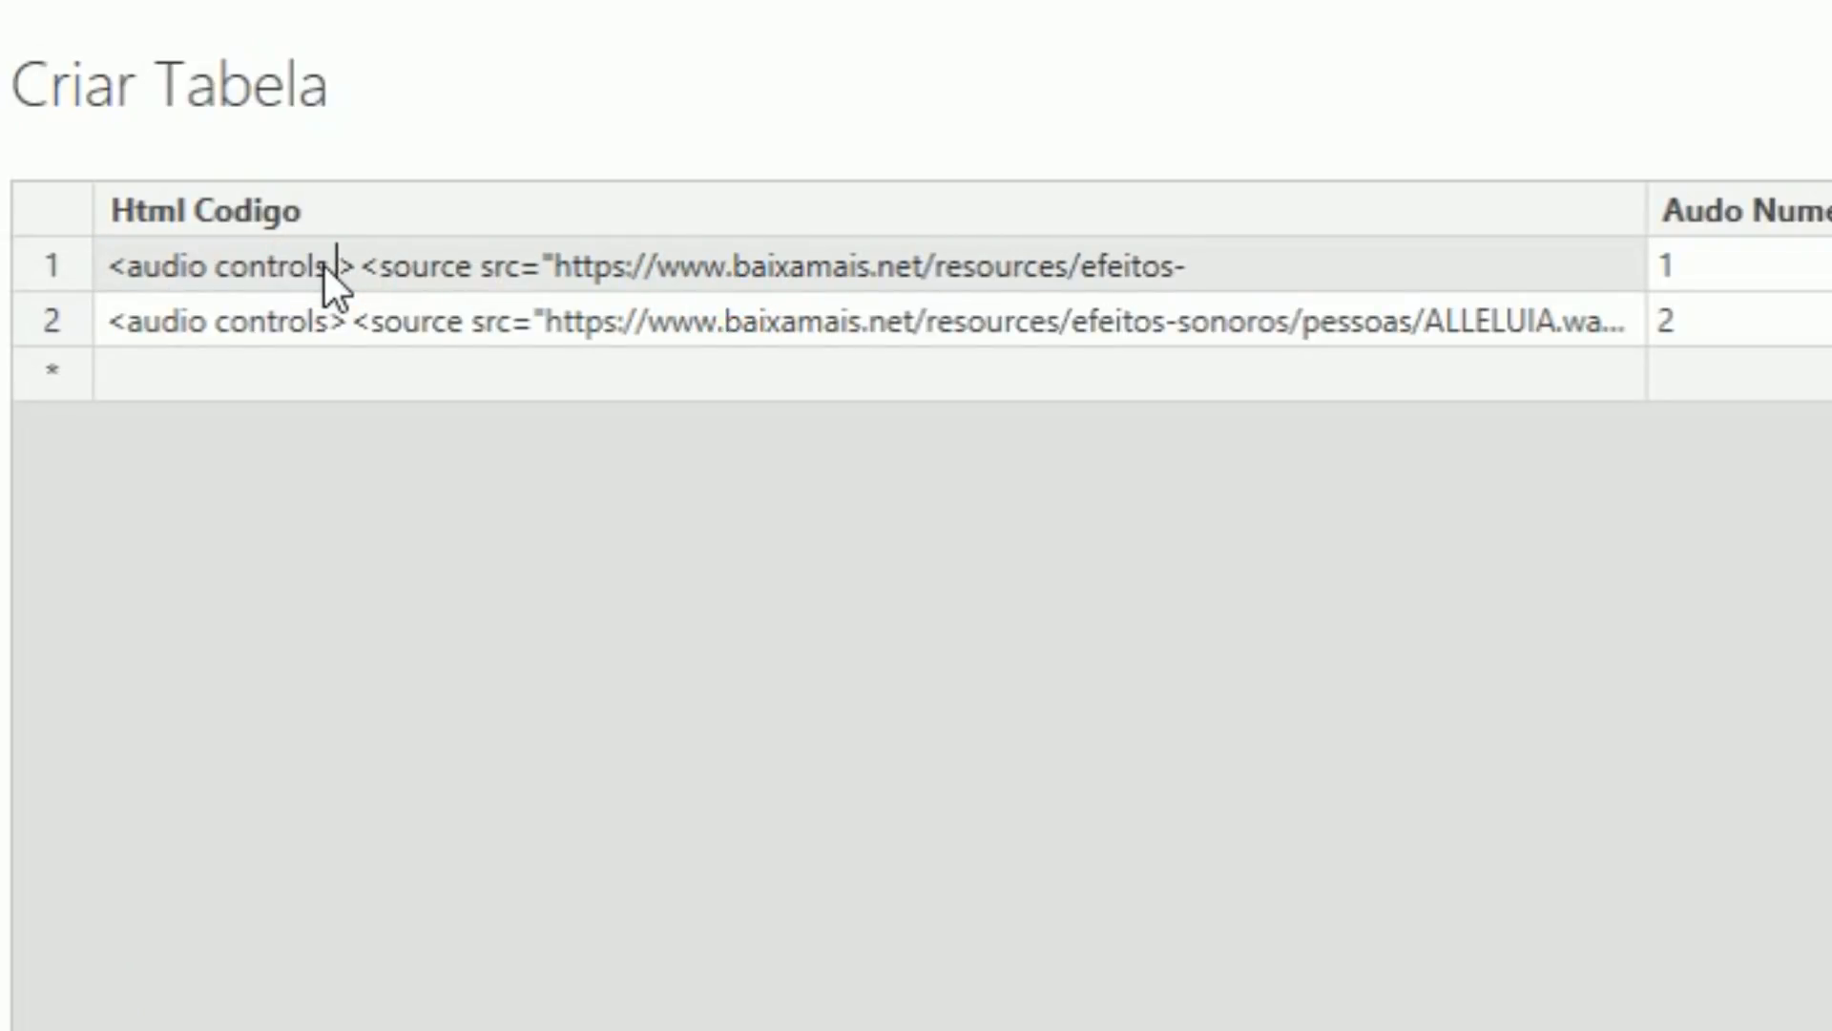
text(u)
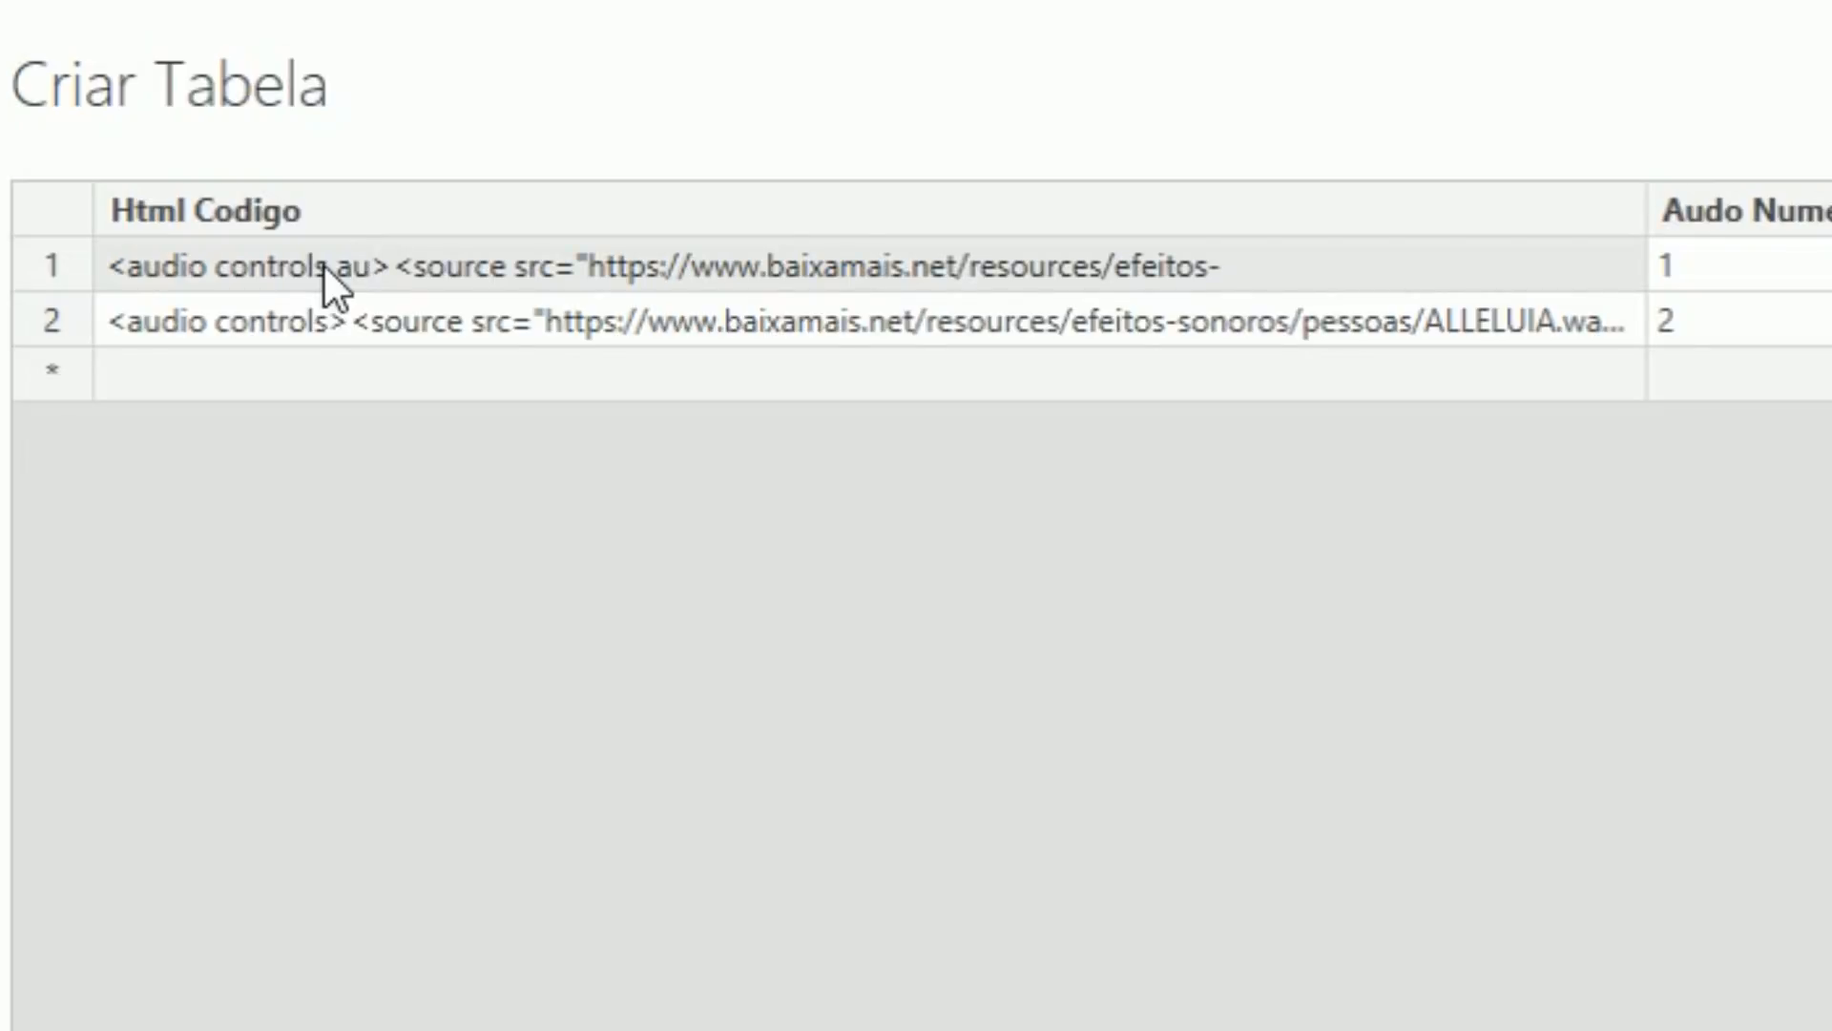
text(toplay)
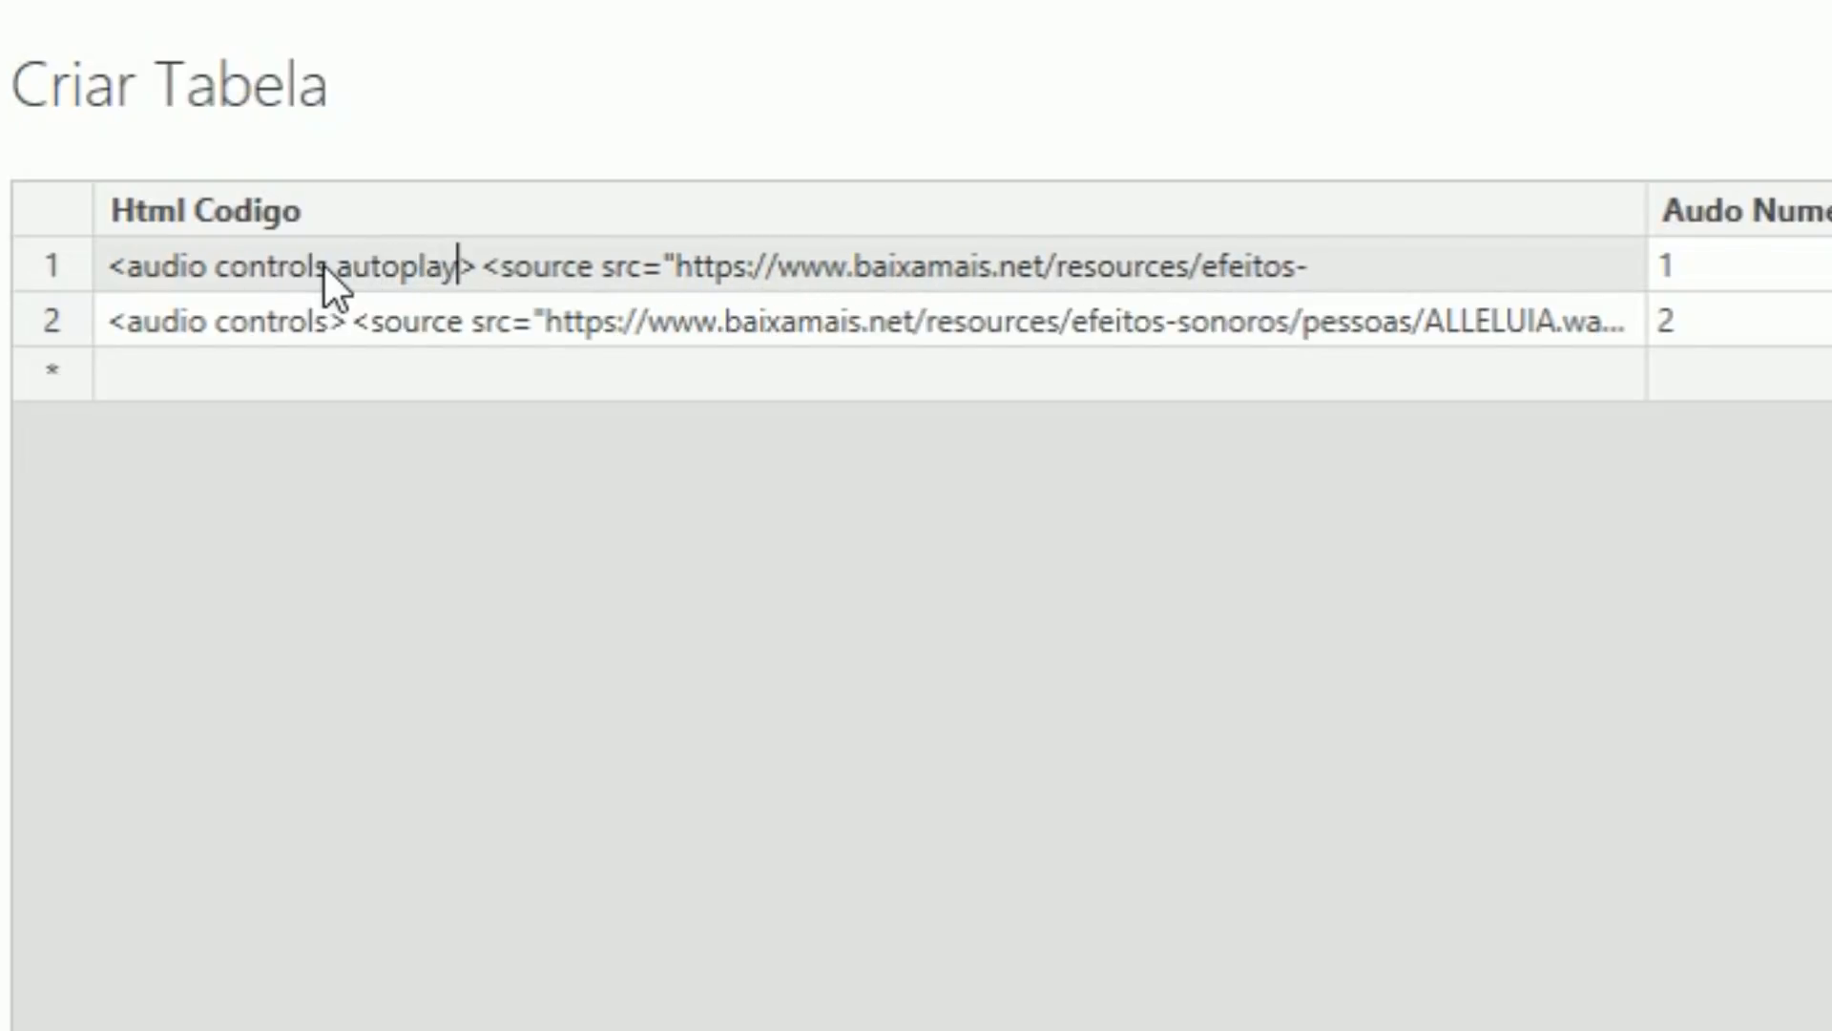
key(ctrl+shift+Left)
key(ctrl+c)
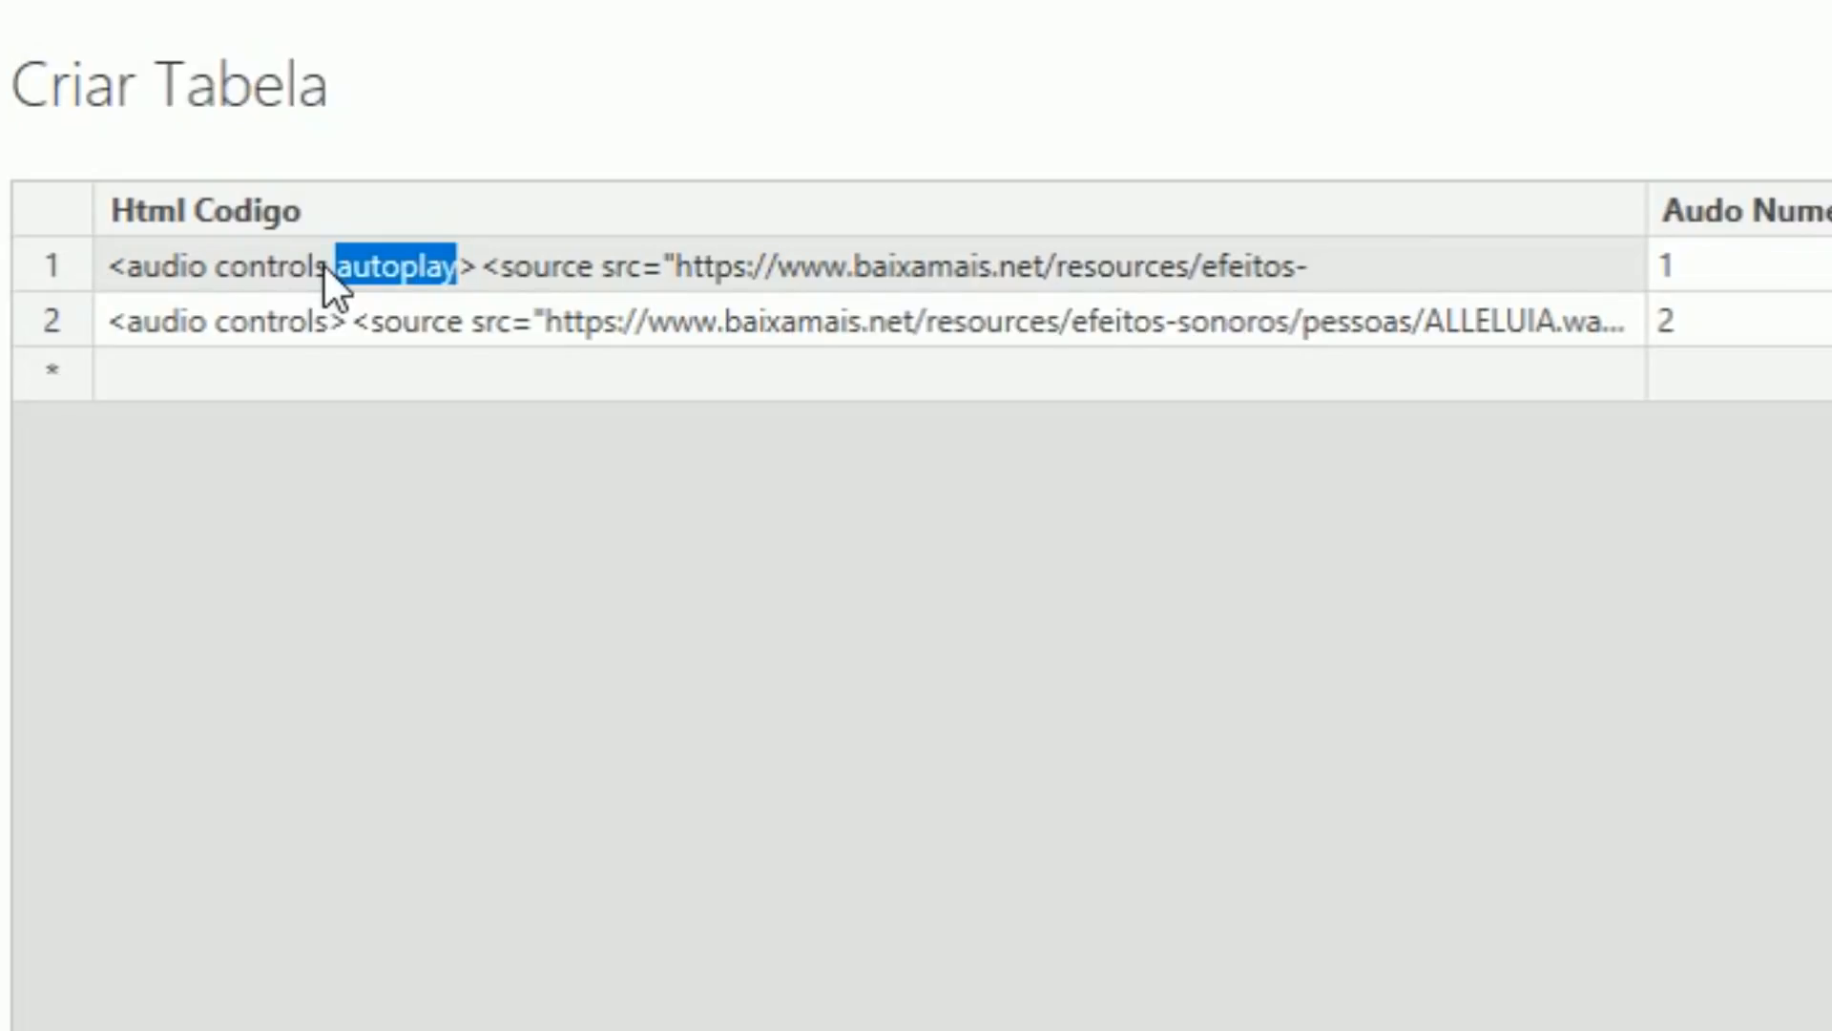
- Paste 'autoplay' after 'audio controls' in row 2's Html Codigo and confirm the table
click(329, 313)
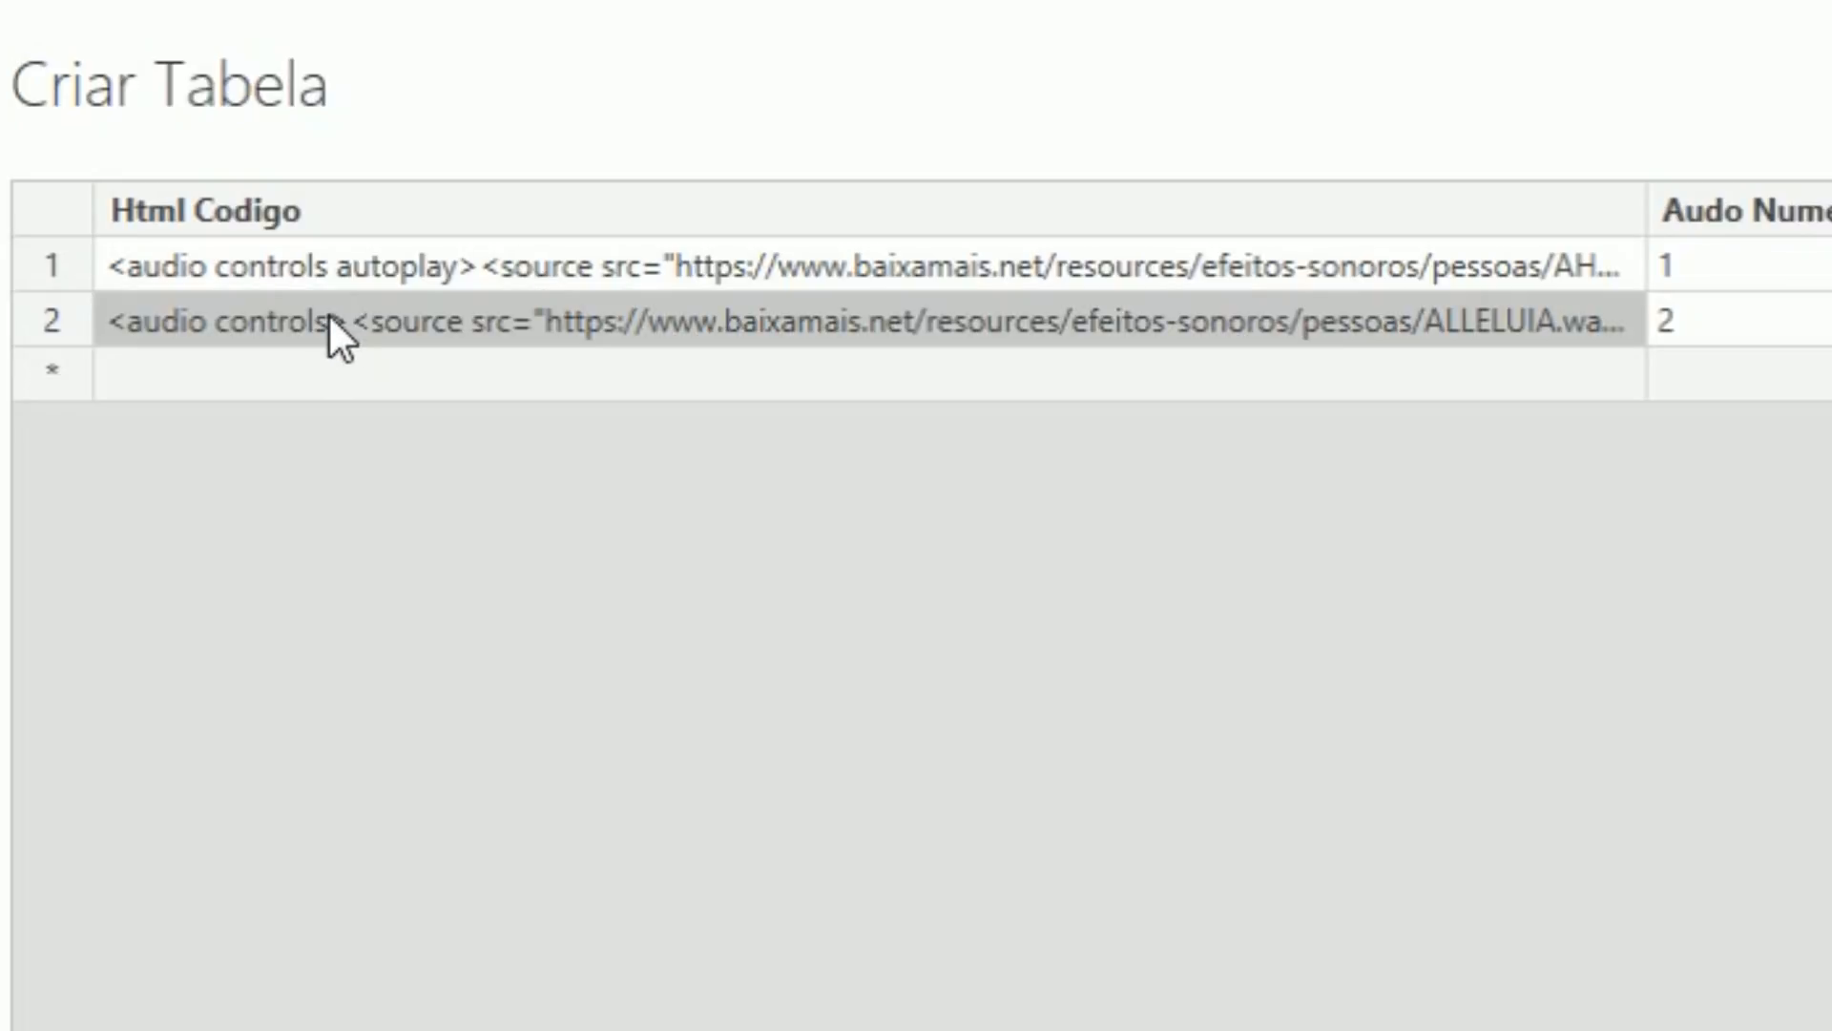
click(330, 315)
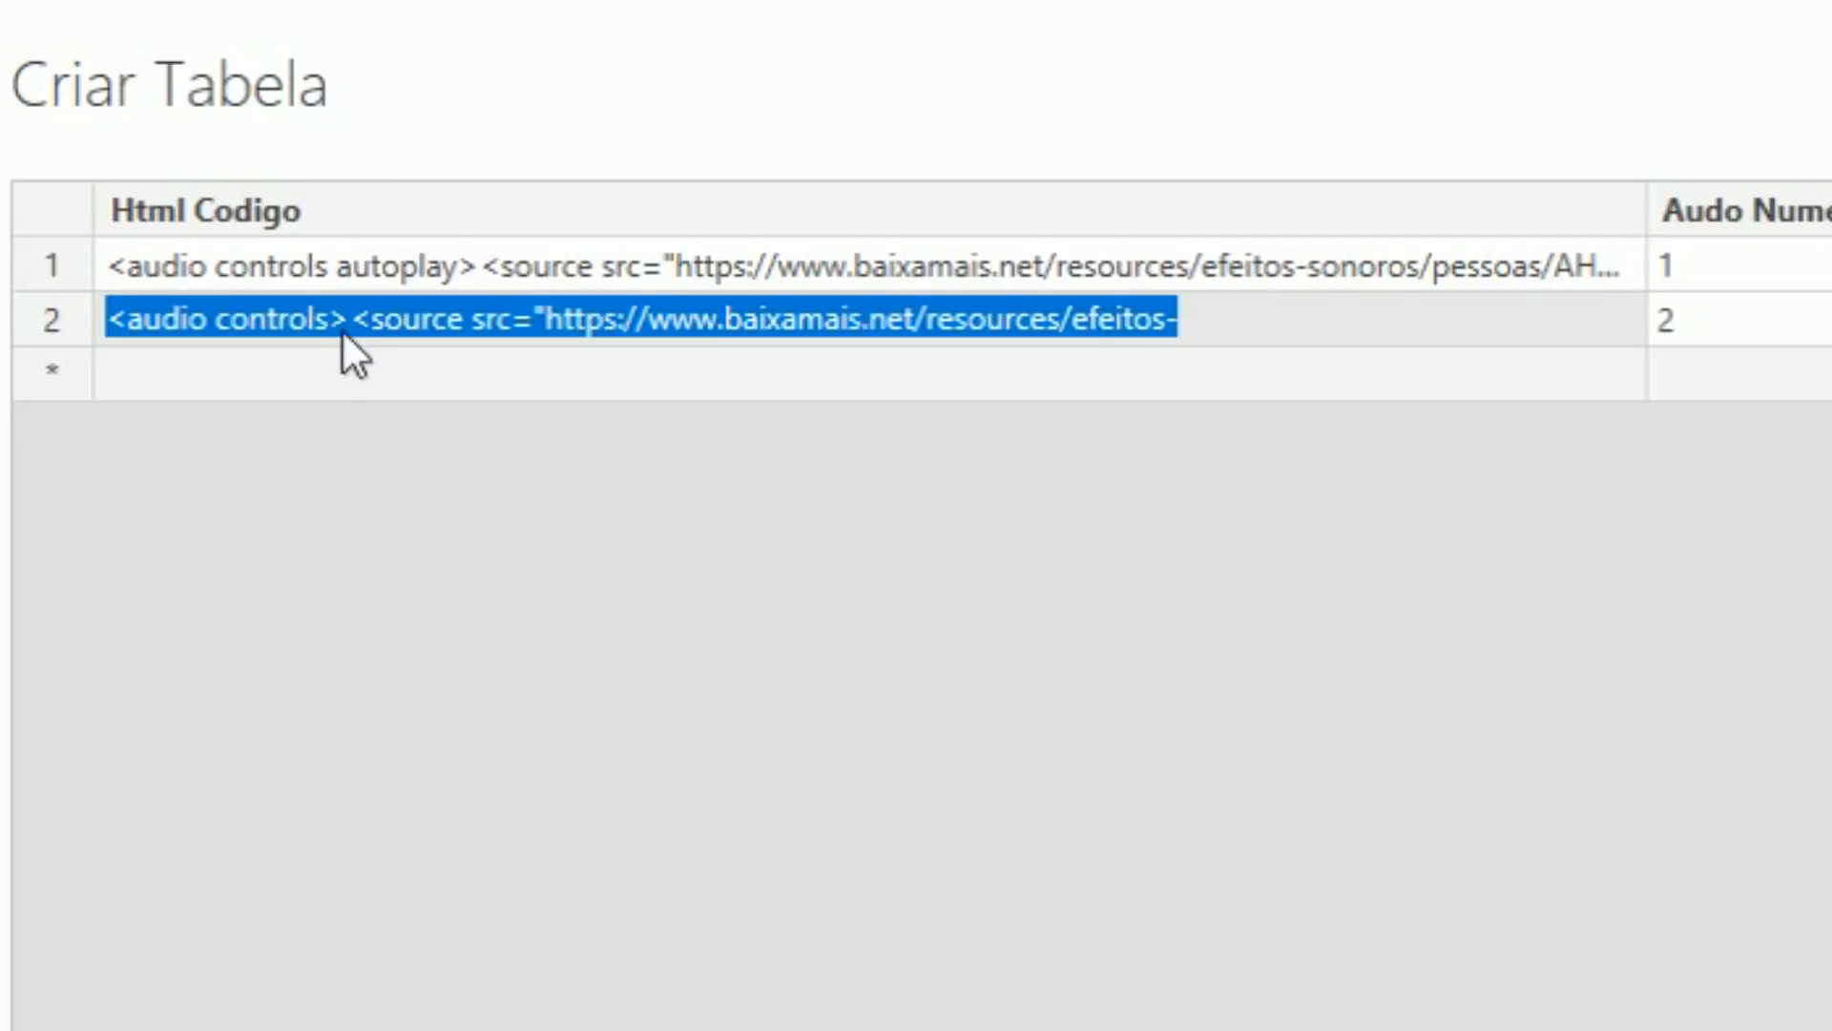
click(334, 324)
key(ctrl+v)
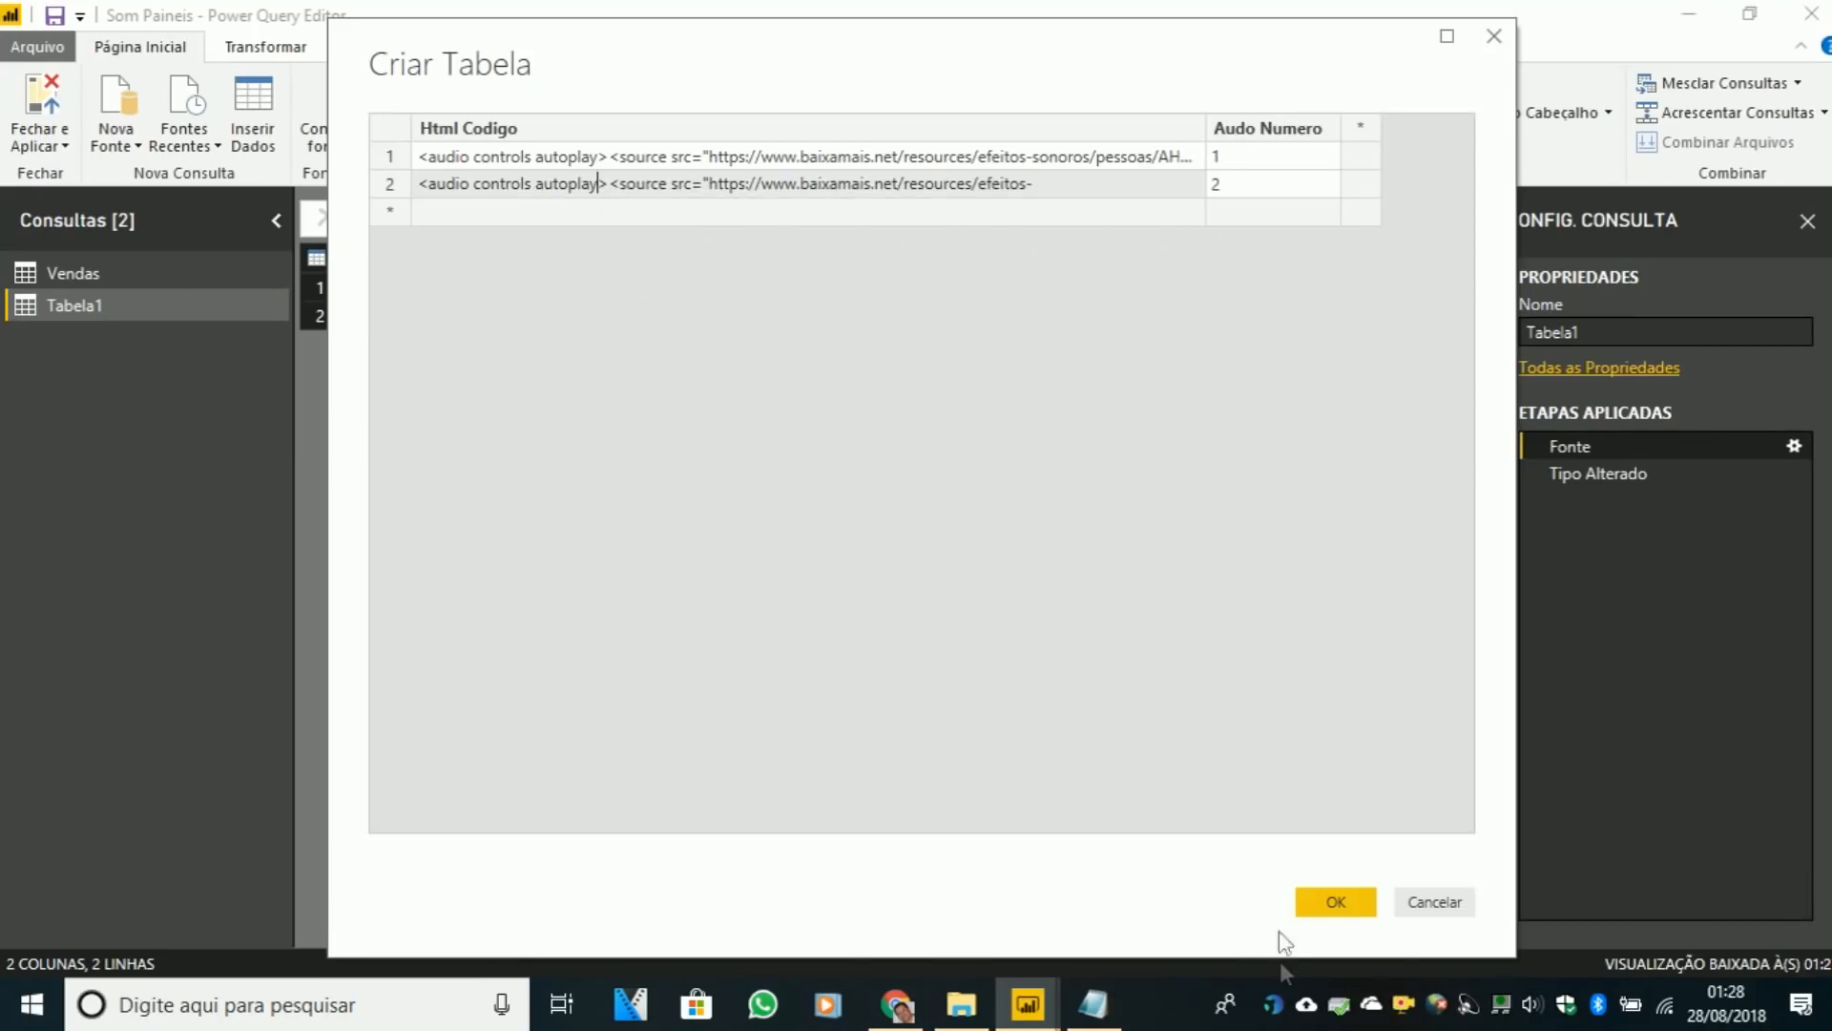
click(1336, 902)
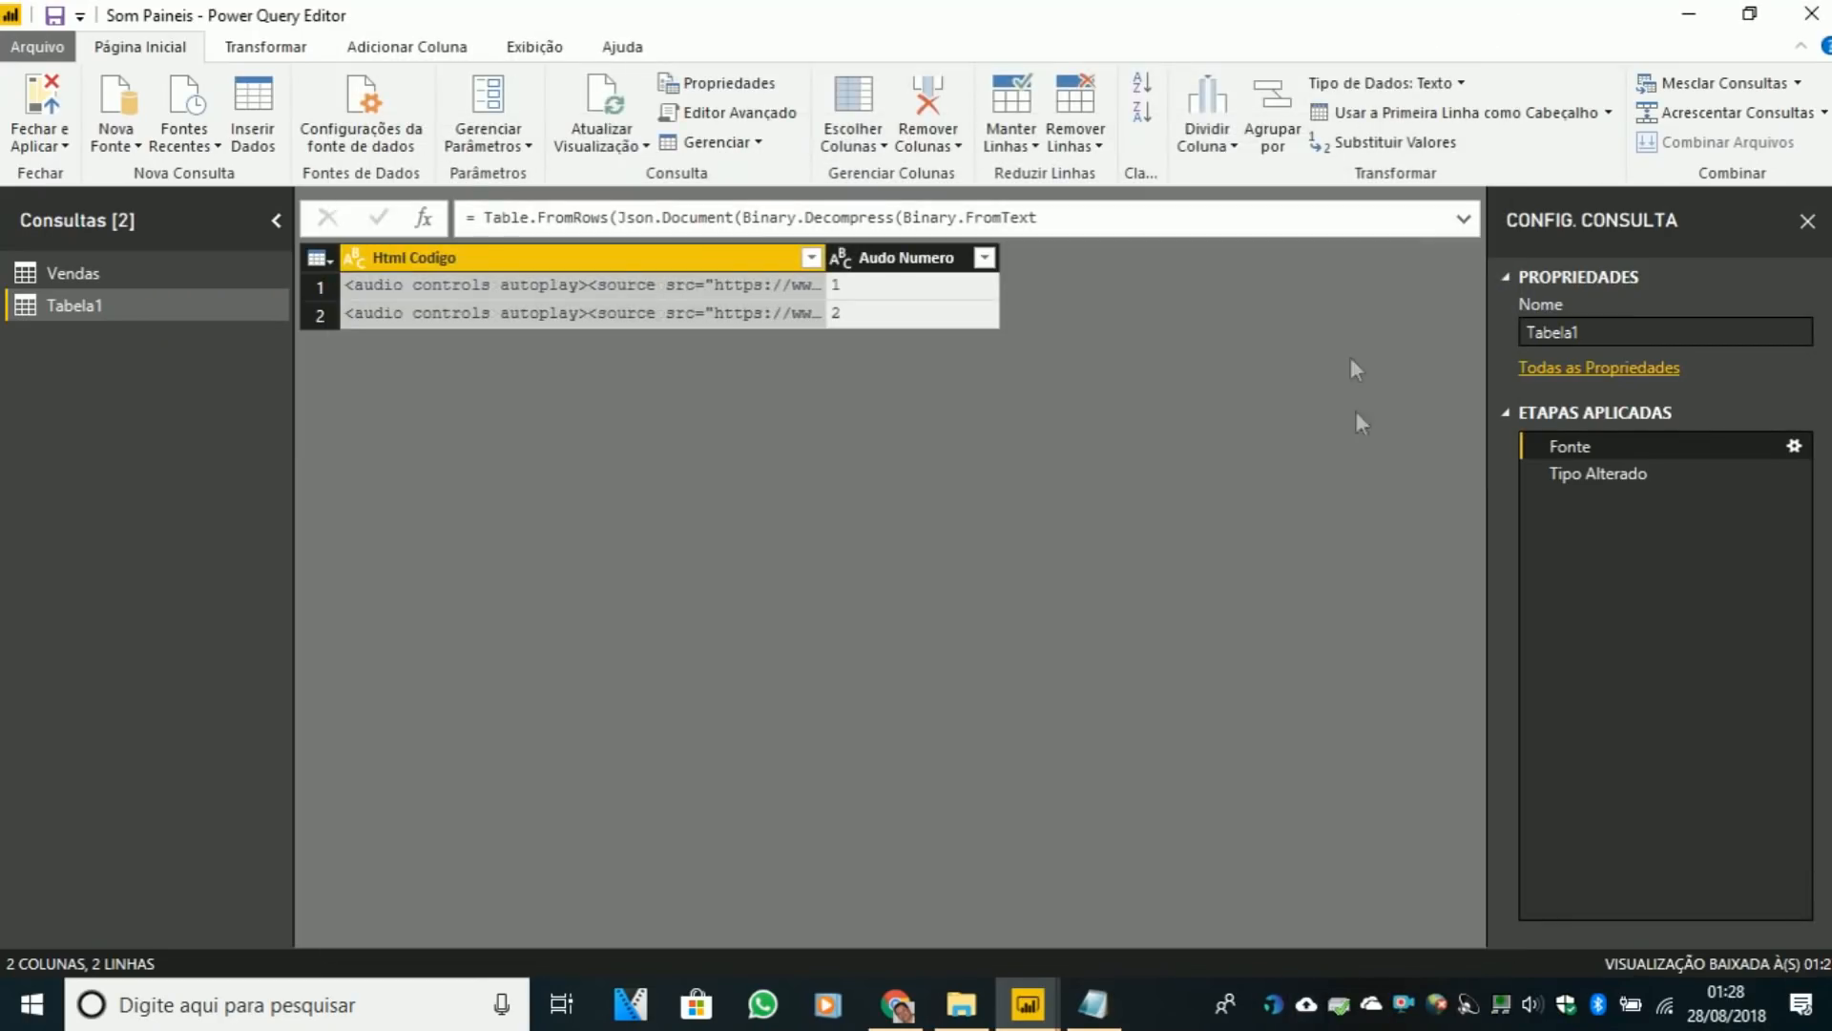
- Apply the query changes, play audio numbers 1 and 2, and move the player up-left
click(41, 105)
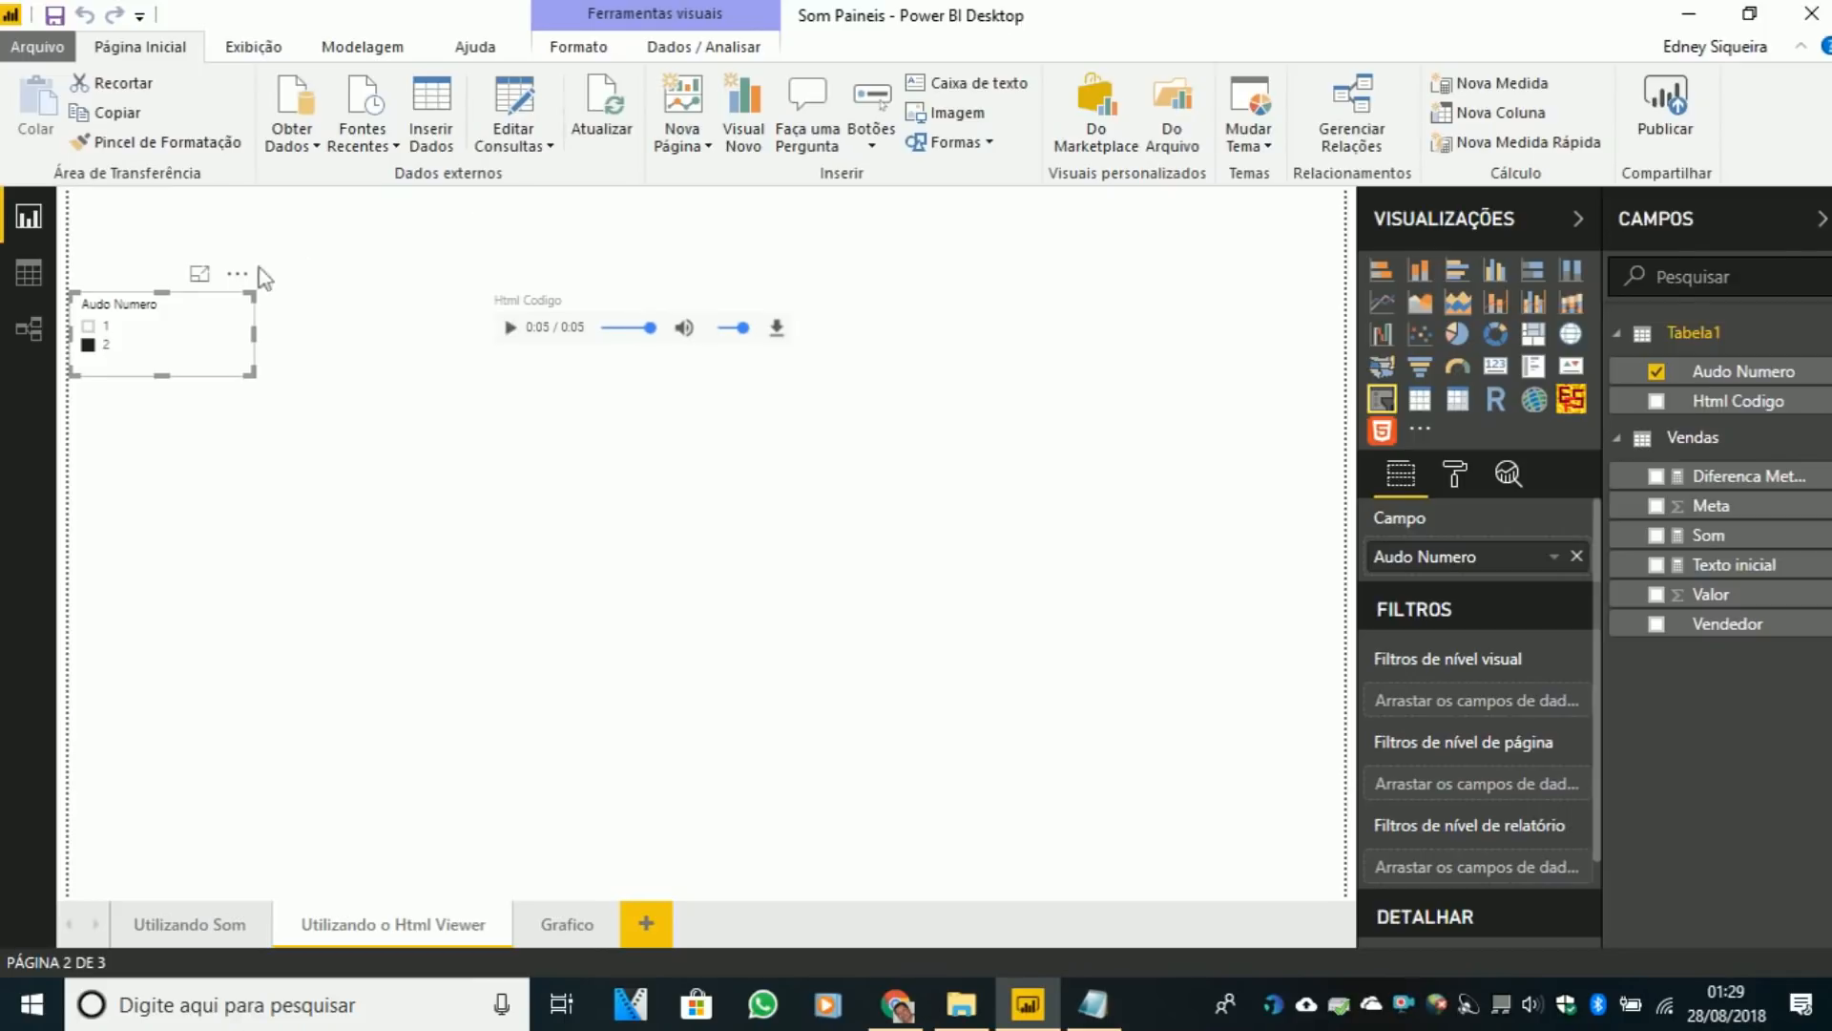
click(87, 327)
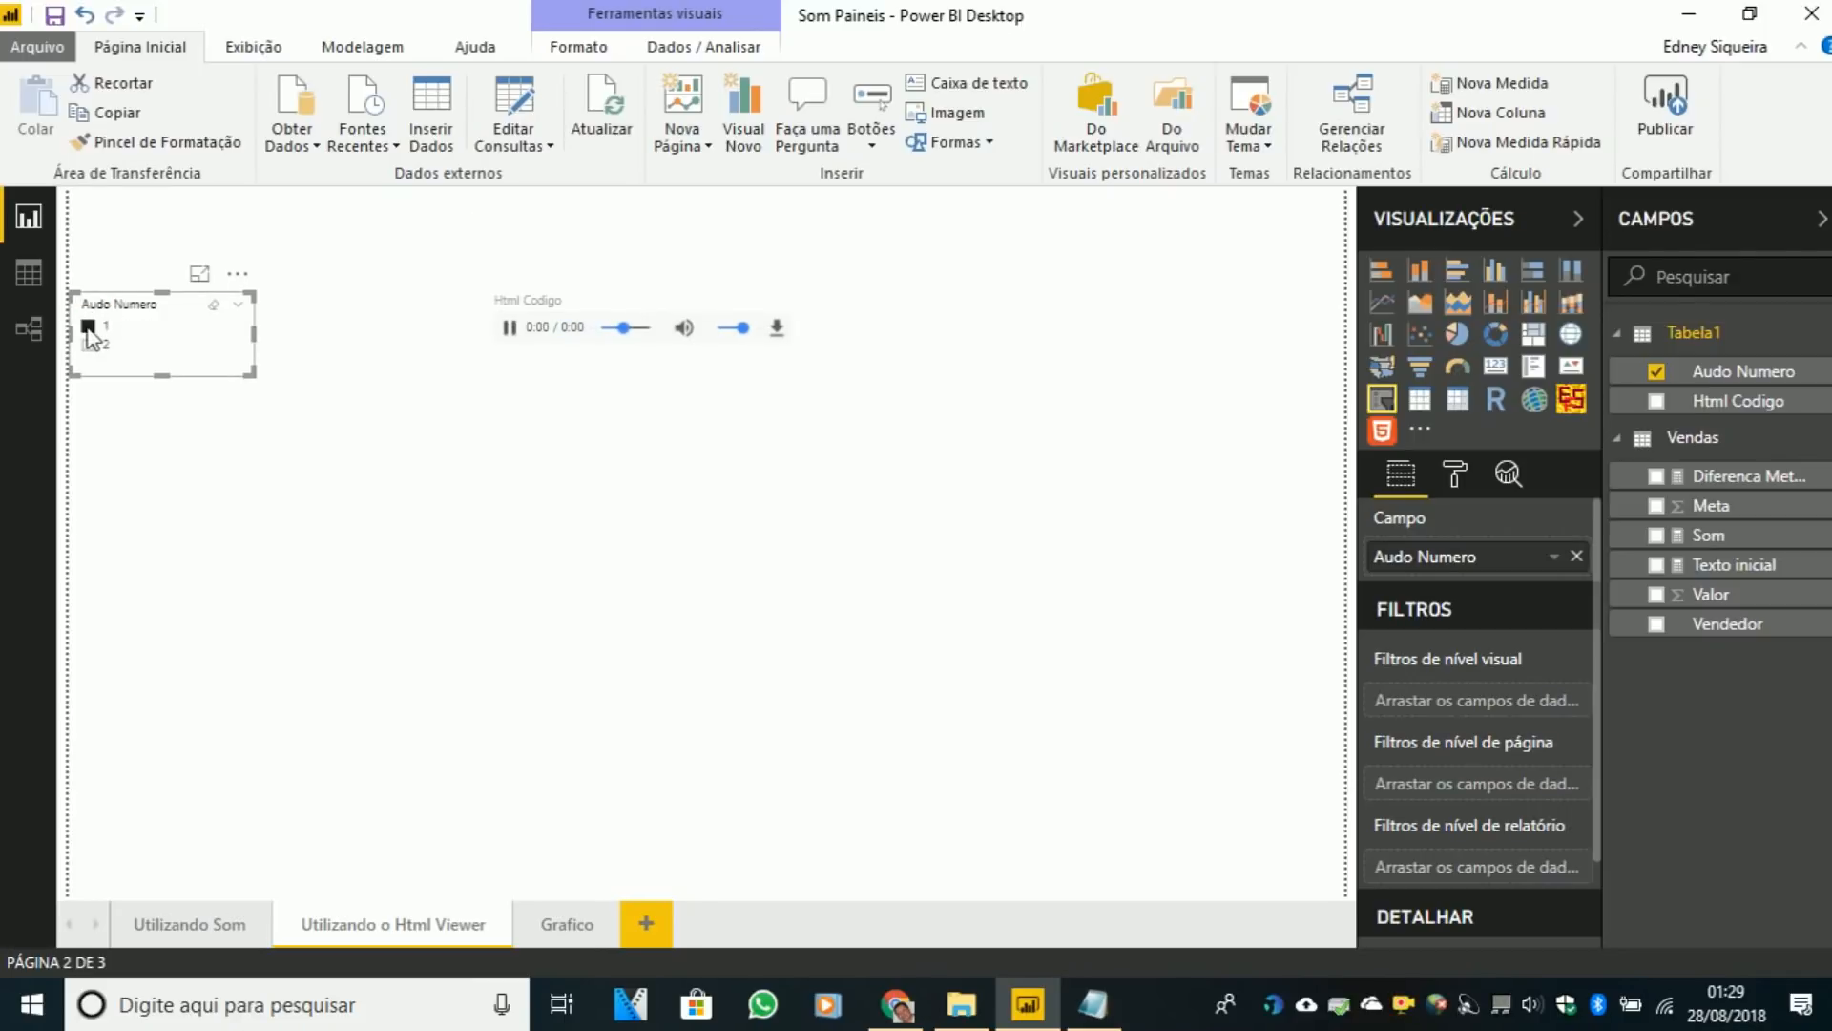
click(90, 345)
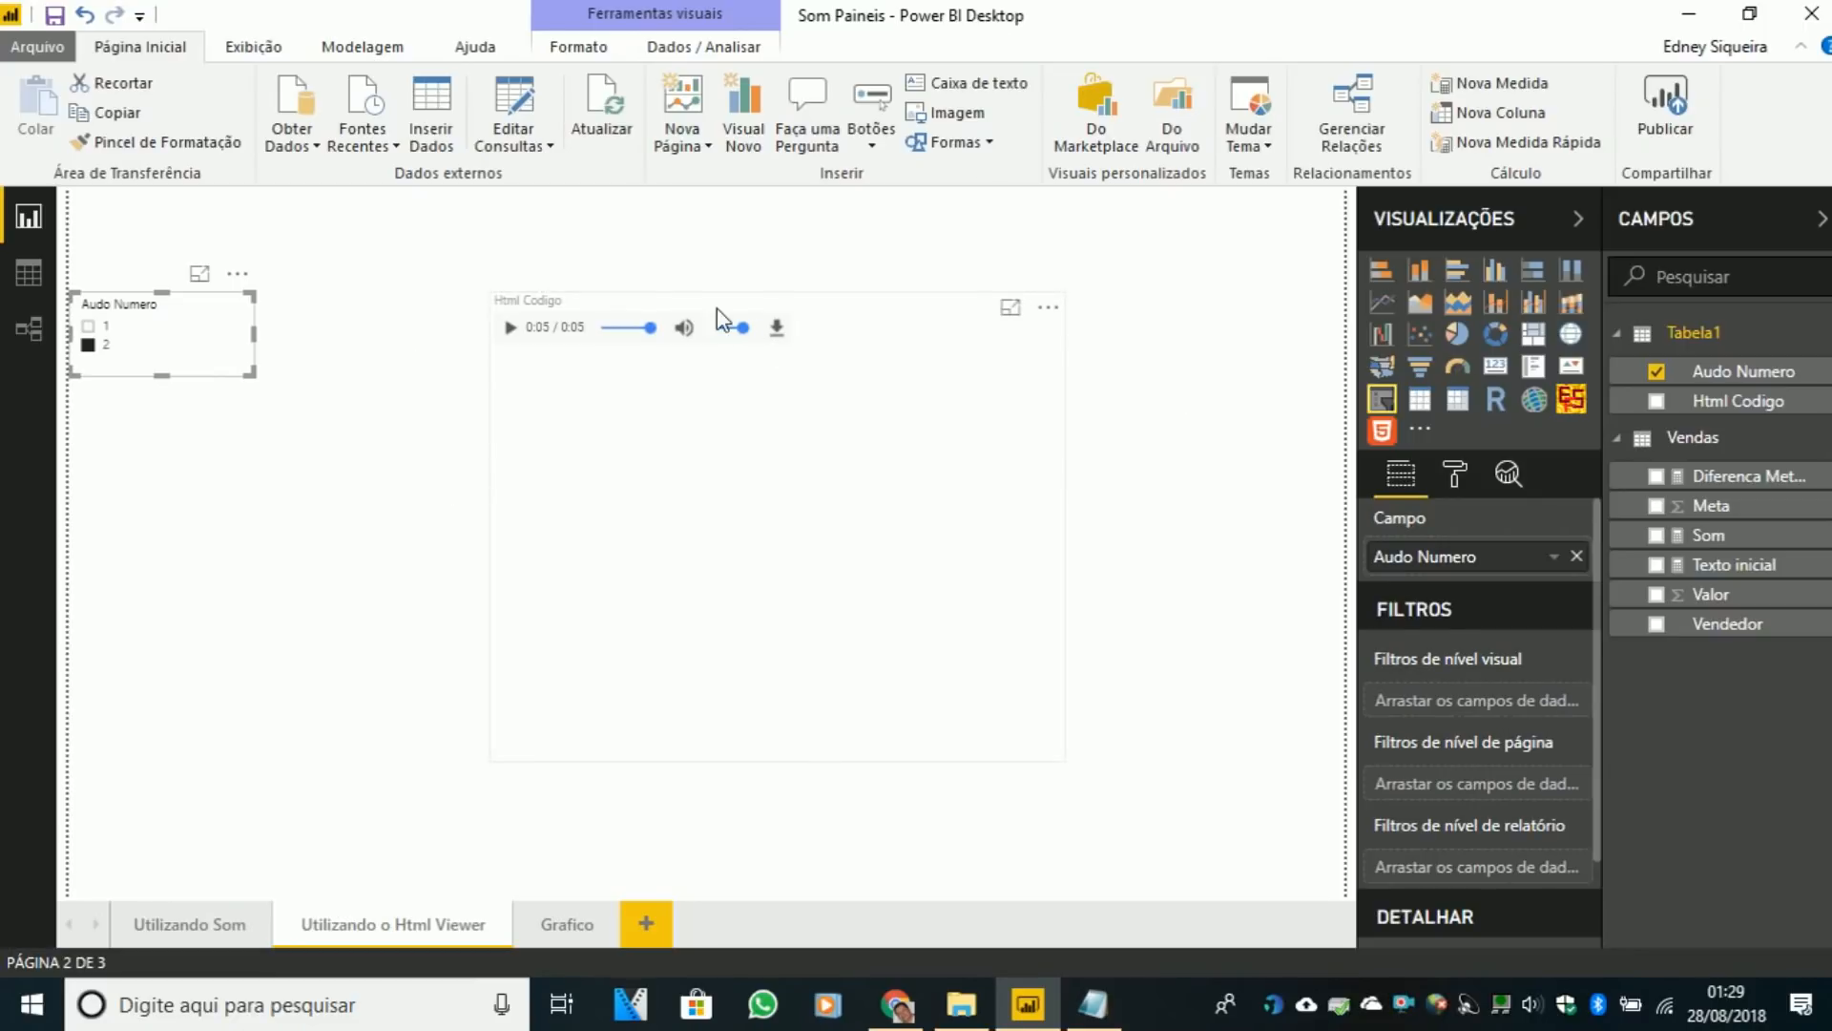
drag(684, 323, 640, 265)
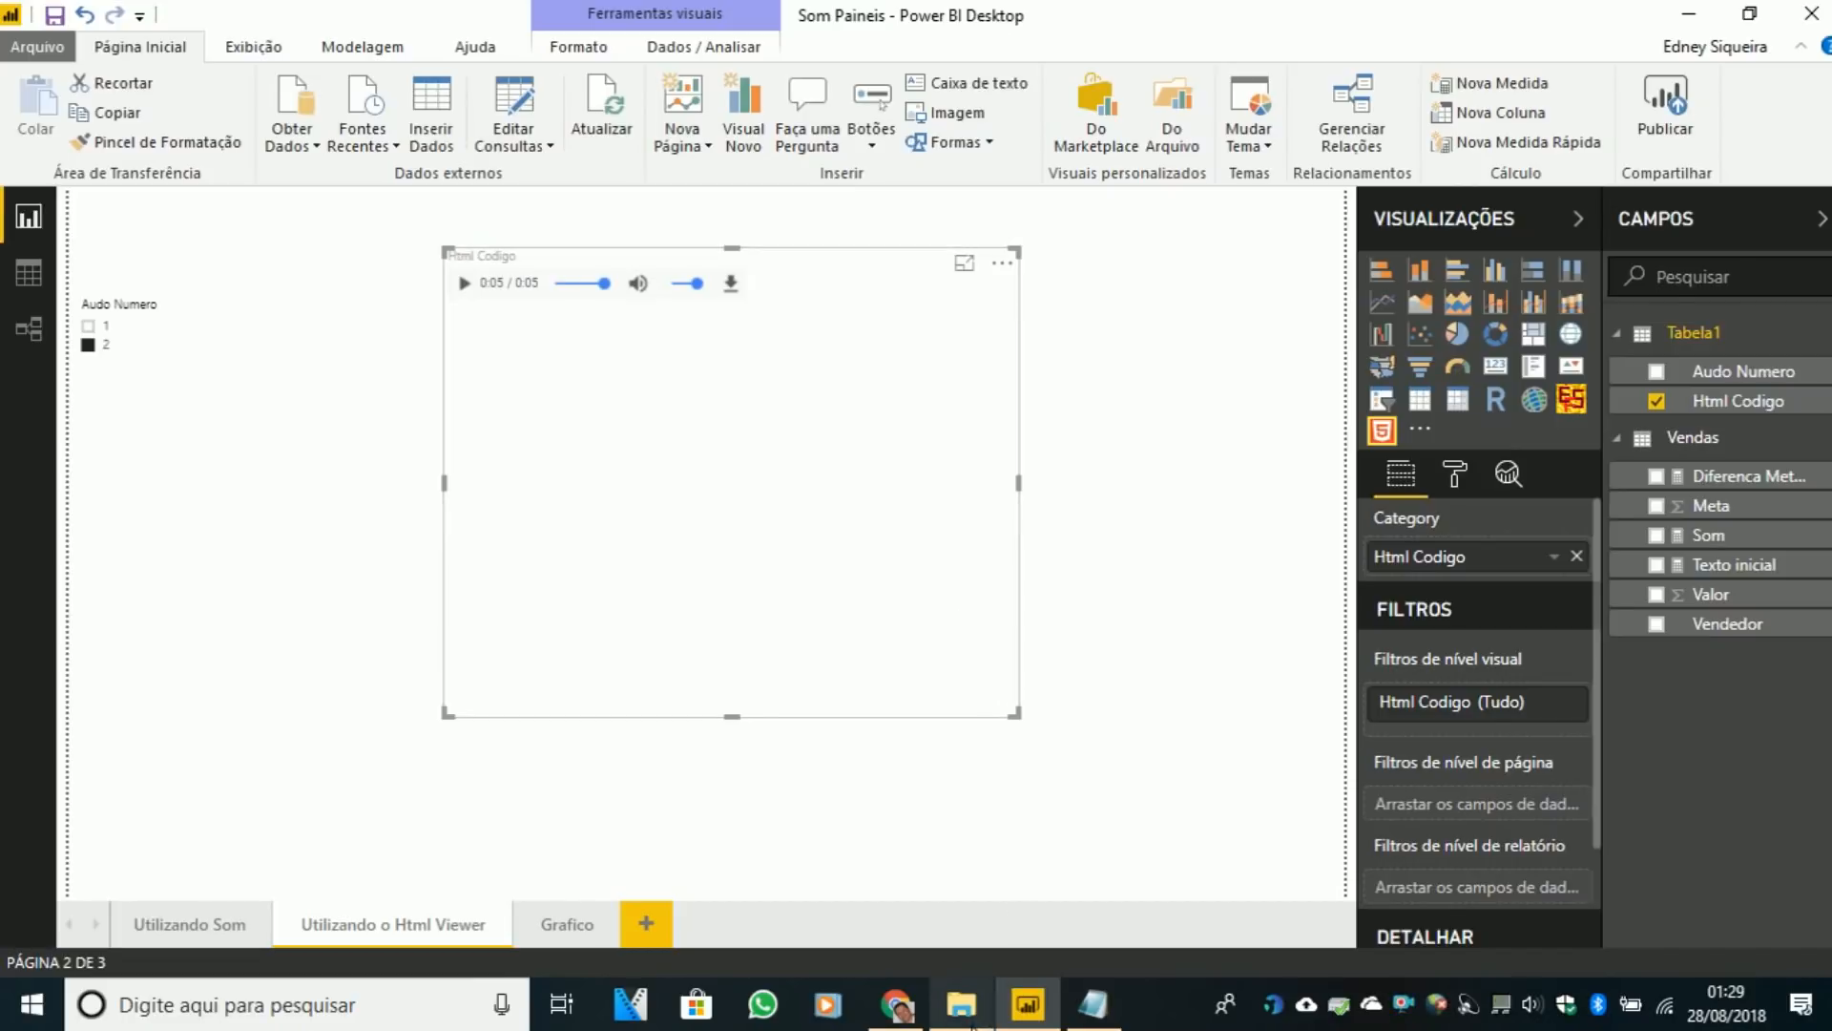
click(901, 1012)
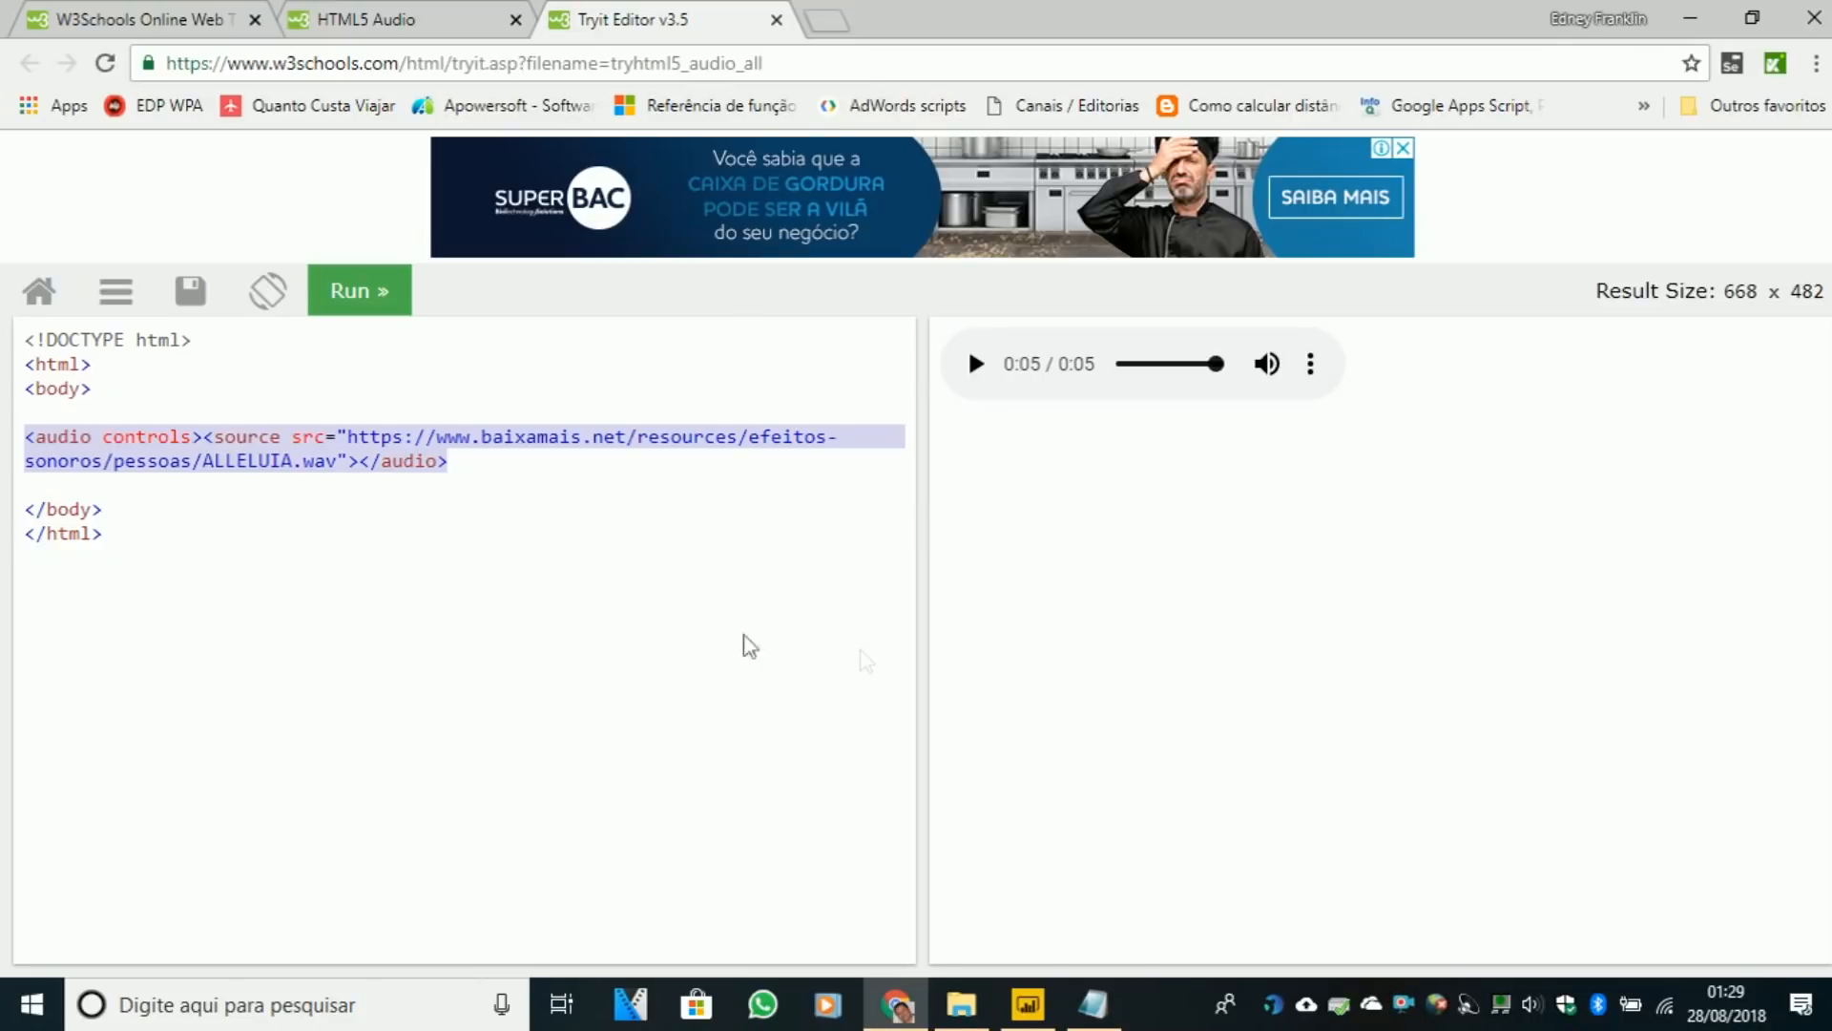
- Go back to the Power BI report after reviewing the ALLELUIA audio example
click(1032, 1021)
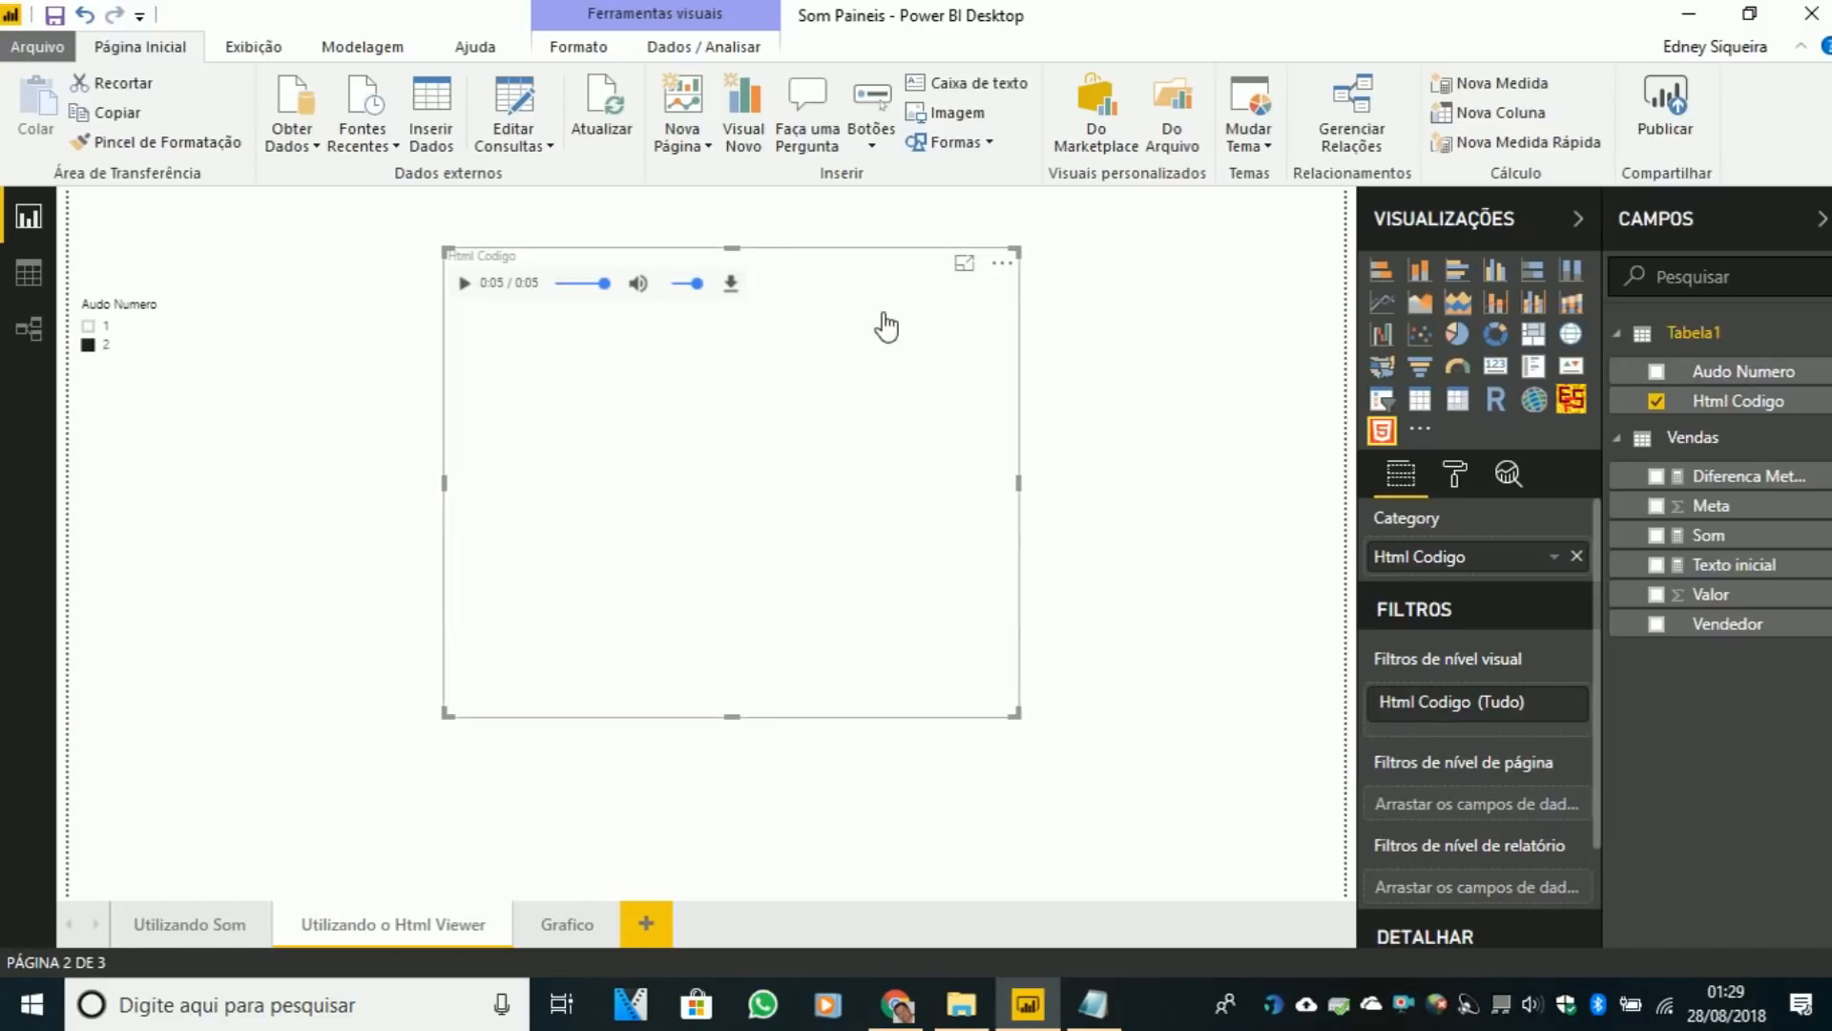
- Move the Html Codigo audio player up-left, then delete it from the page
click(519, 262)
drag(519, 261, 357, 229)
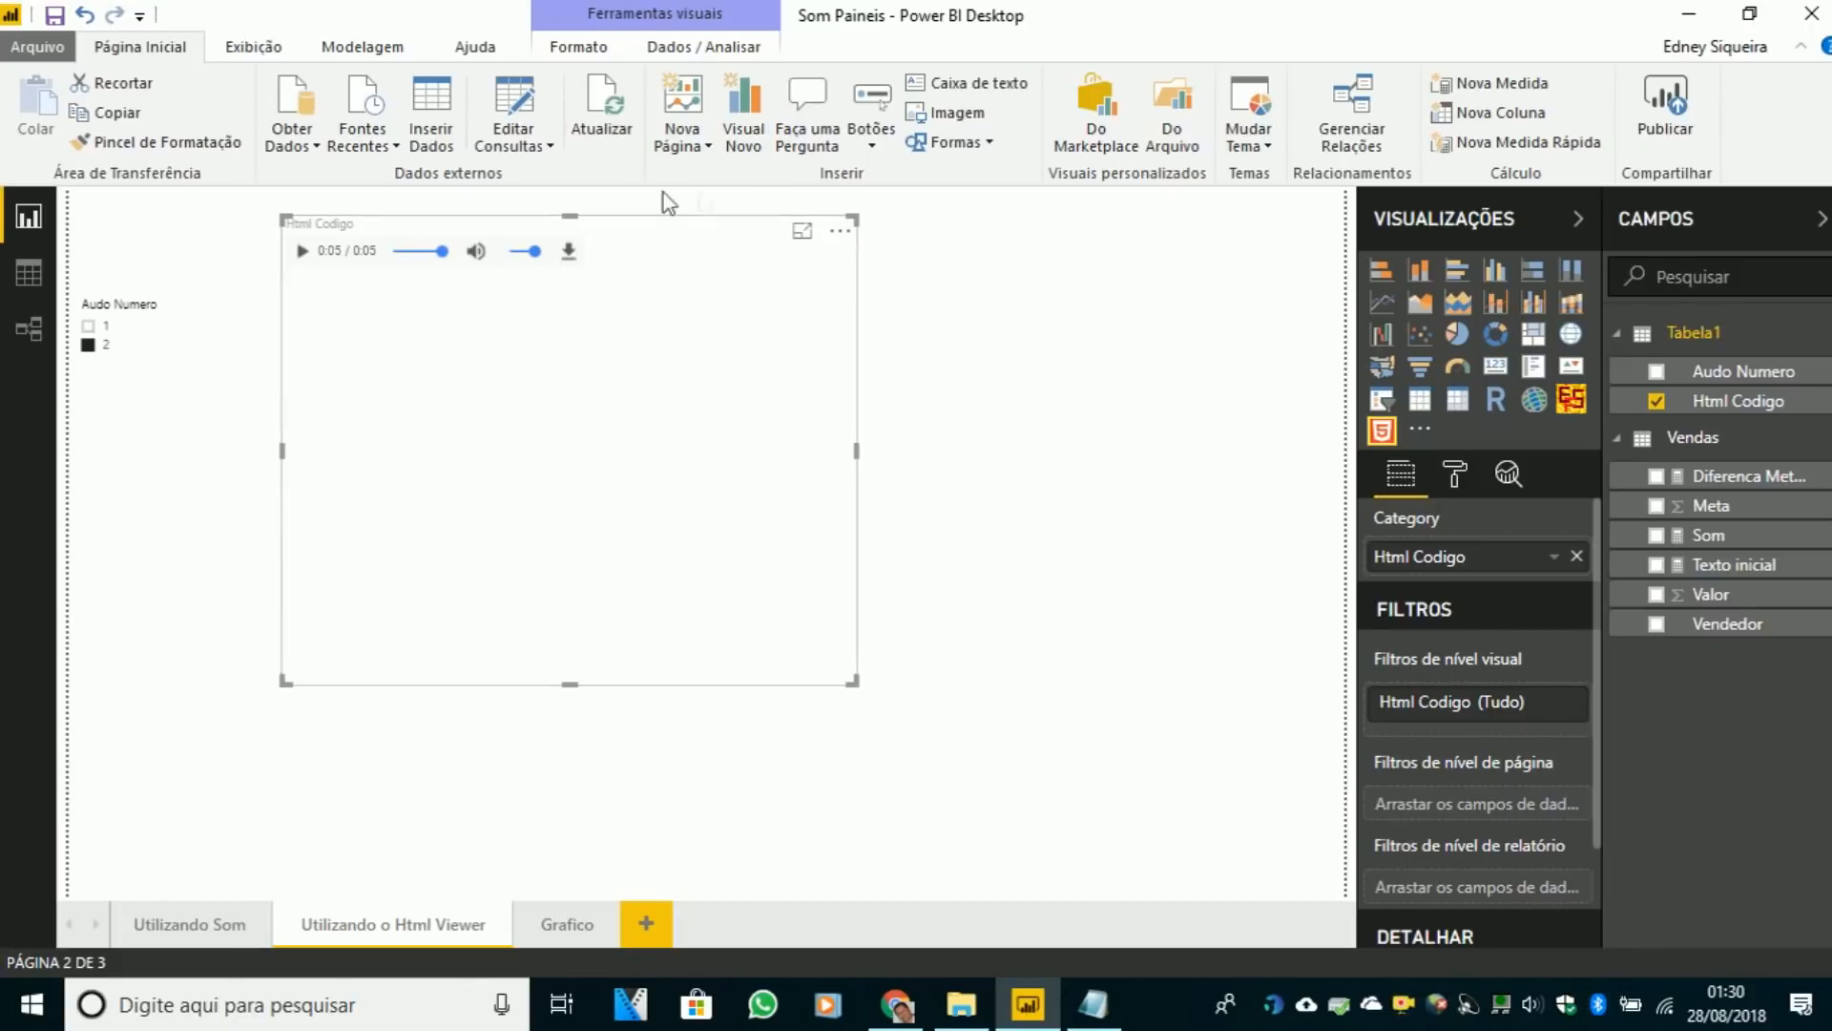
key(Delete)
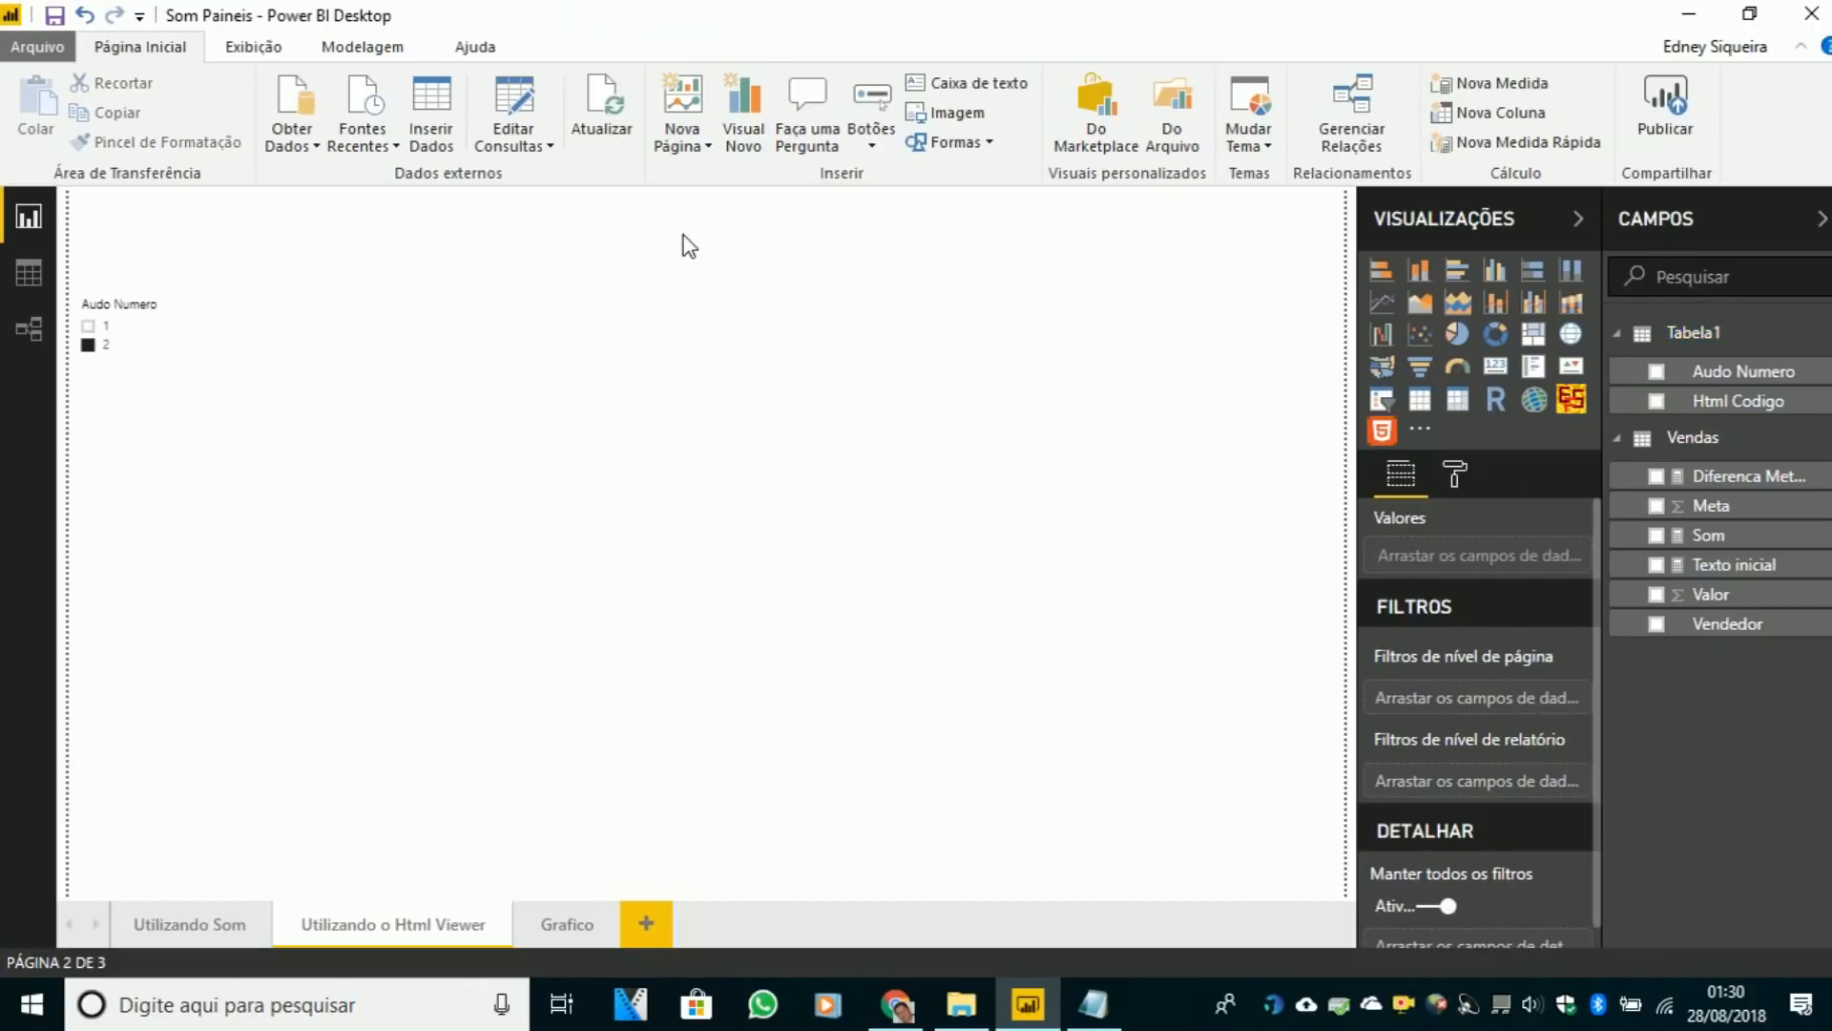
- Copy the goo.gl link from Notepad and load it in a new incognito Chrome window
click(1092, 1004)
click(1045, 668)
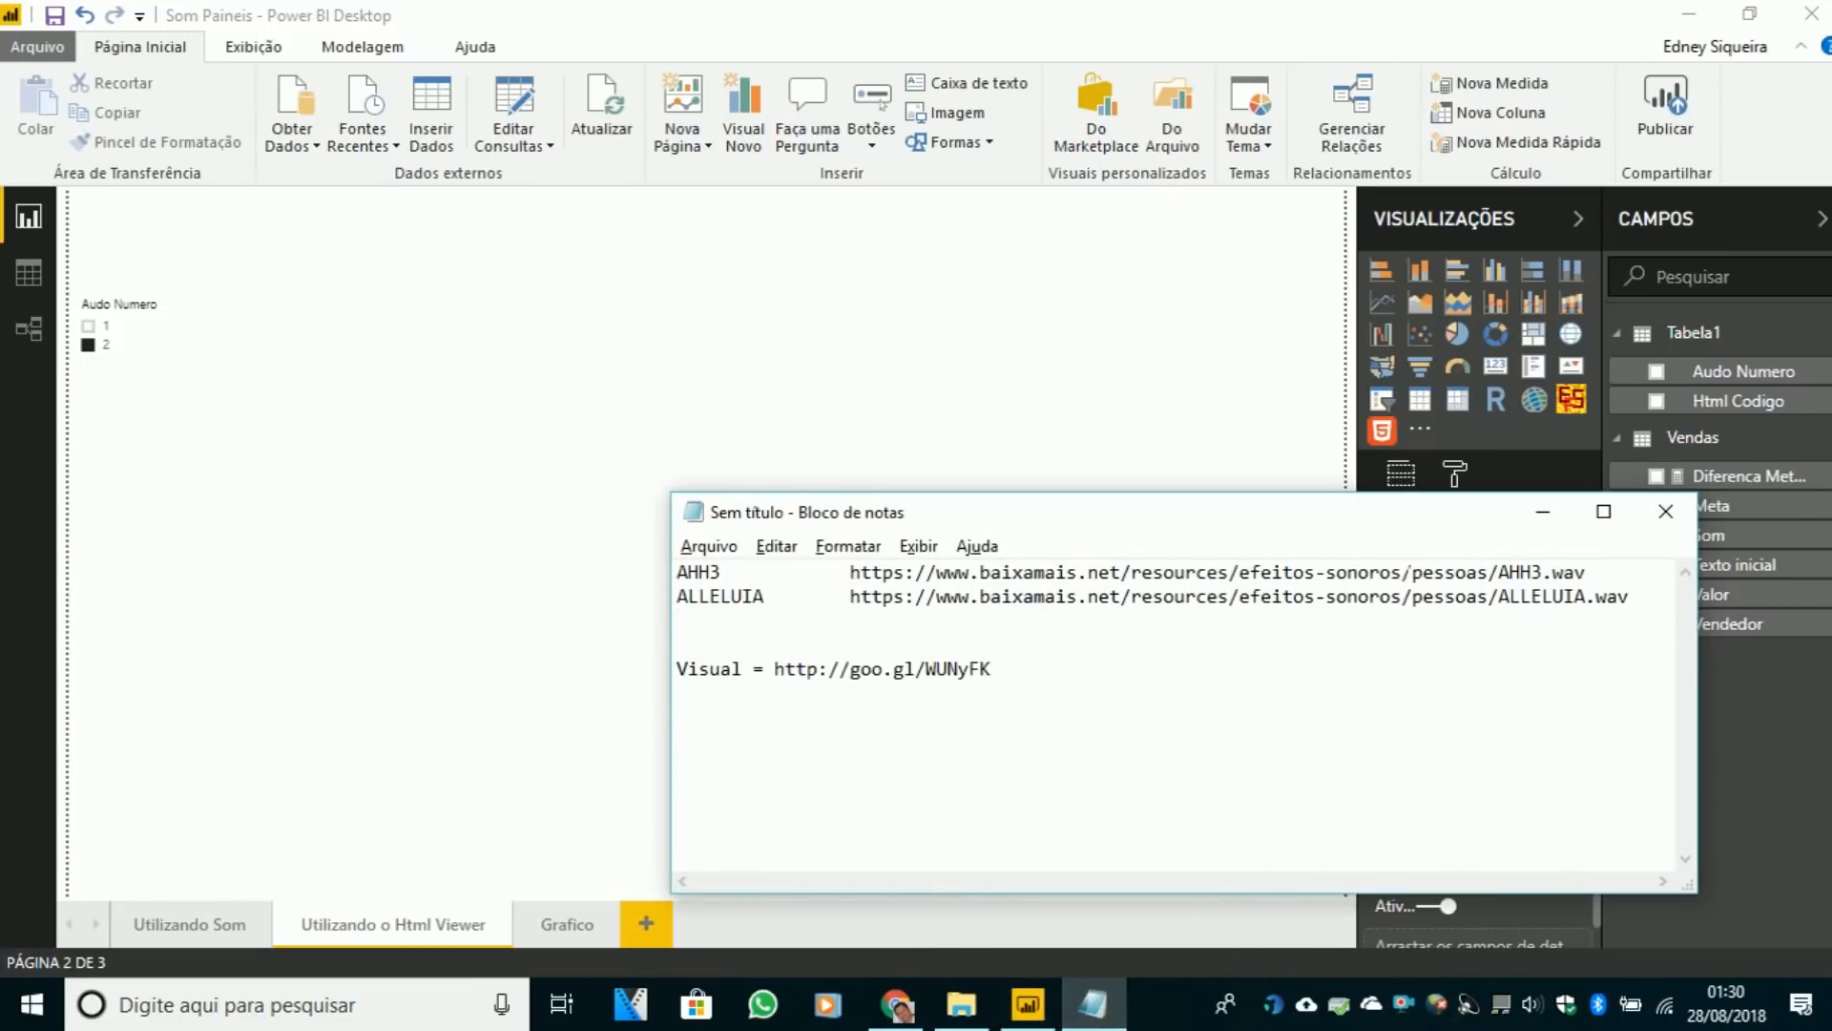
double_click(882, 669)
key(ctrl+c)
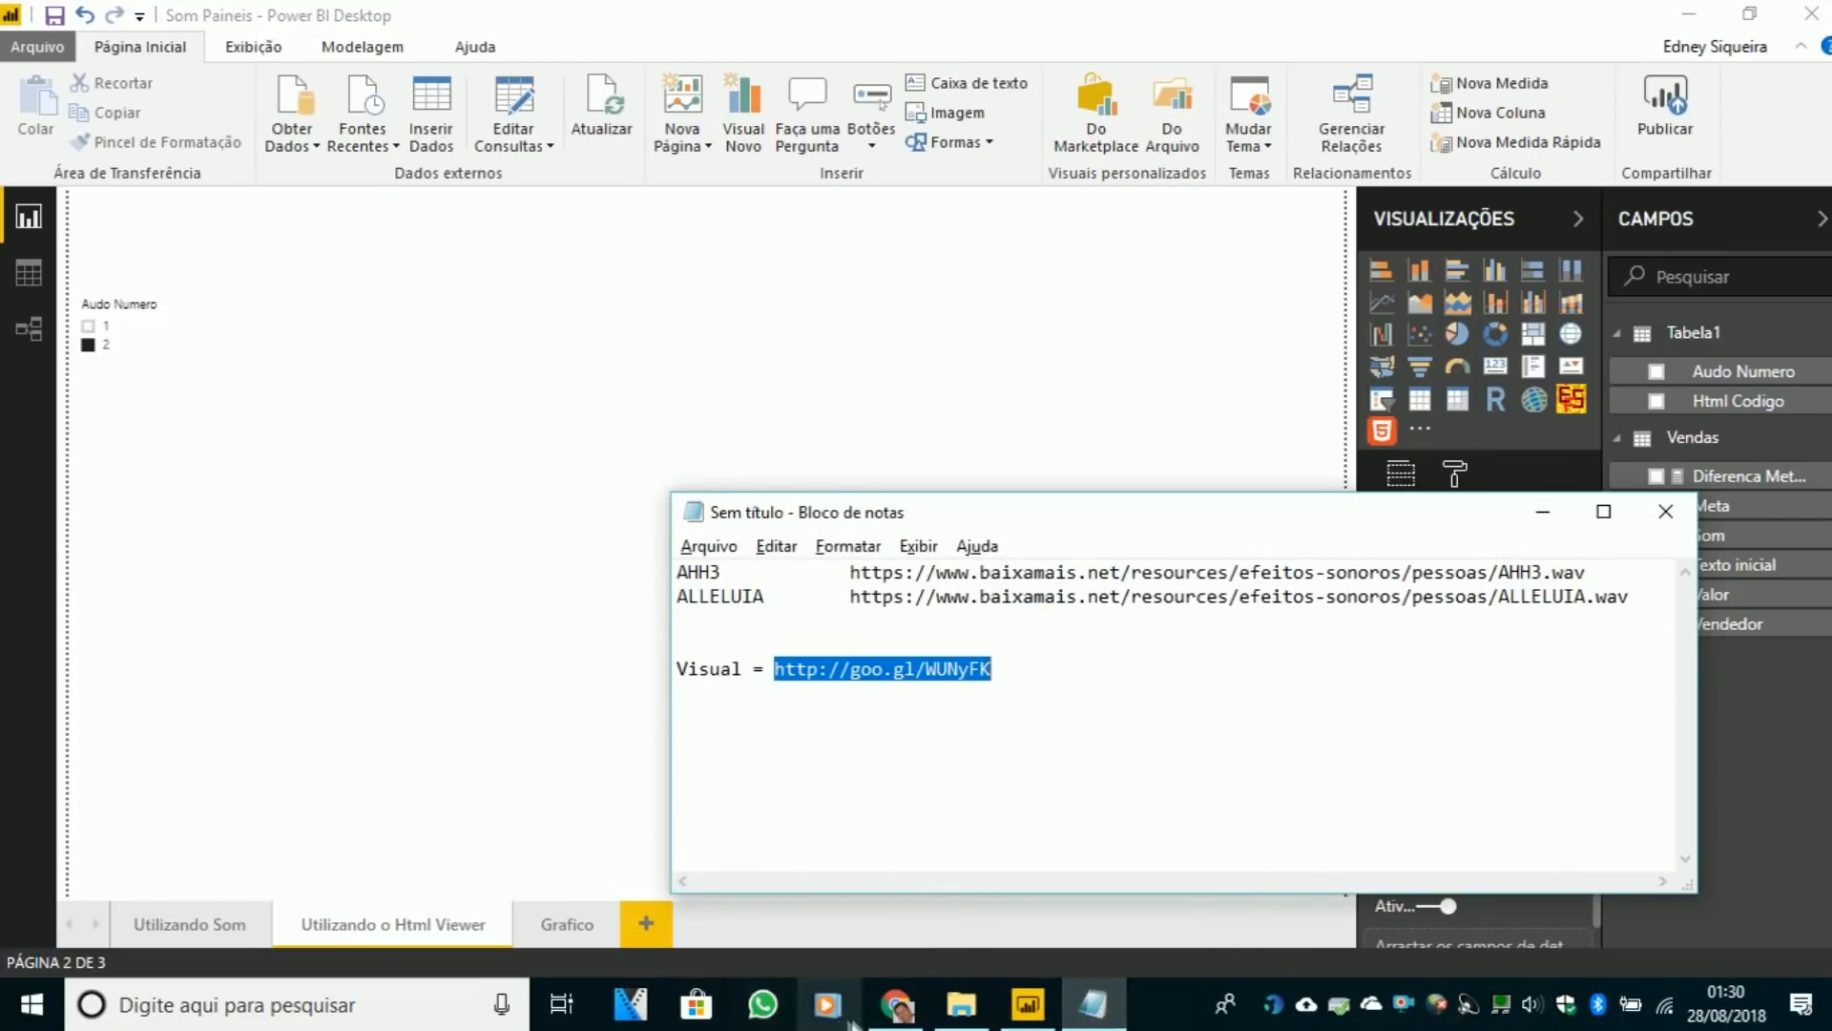
click(897, 1004)
key(ctrl+shift+n)
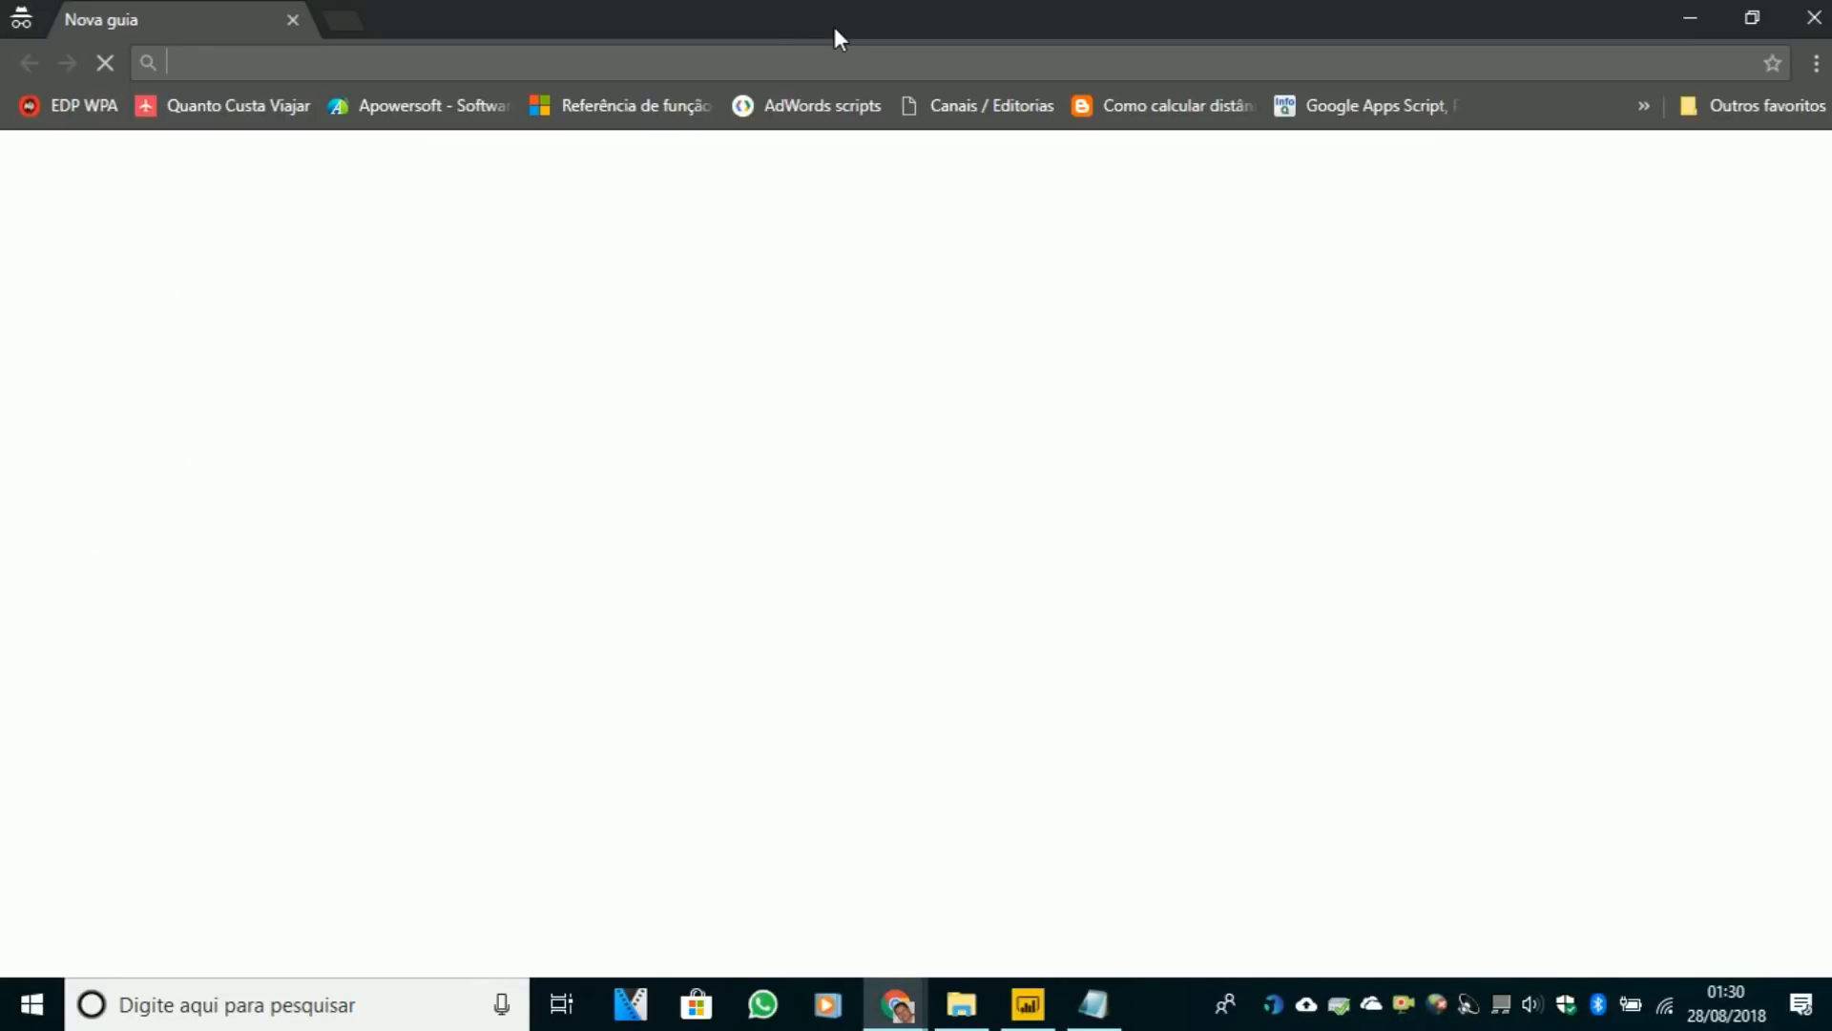
key(ctrl+v)
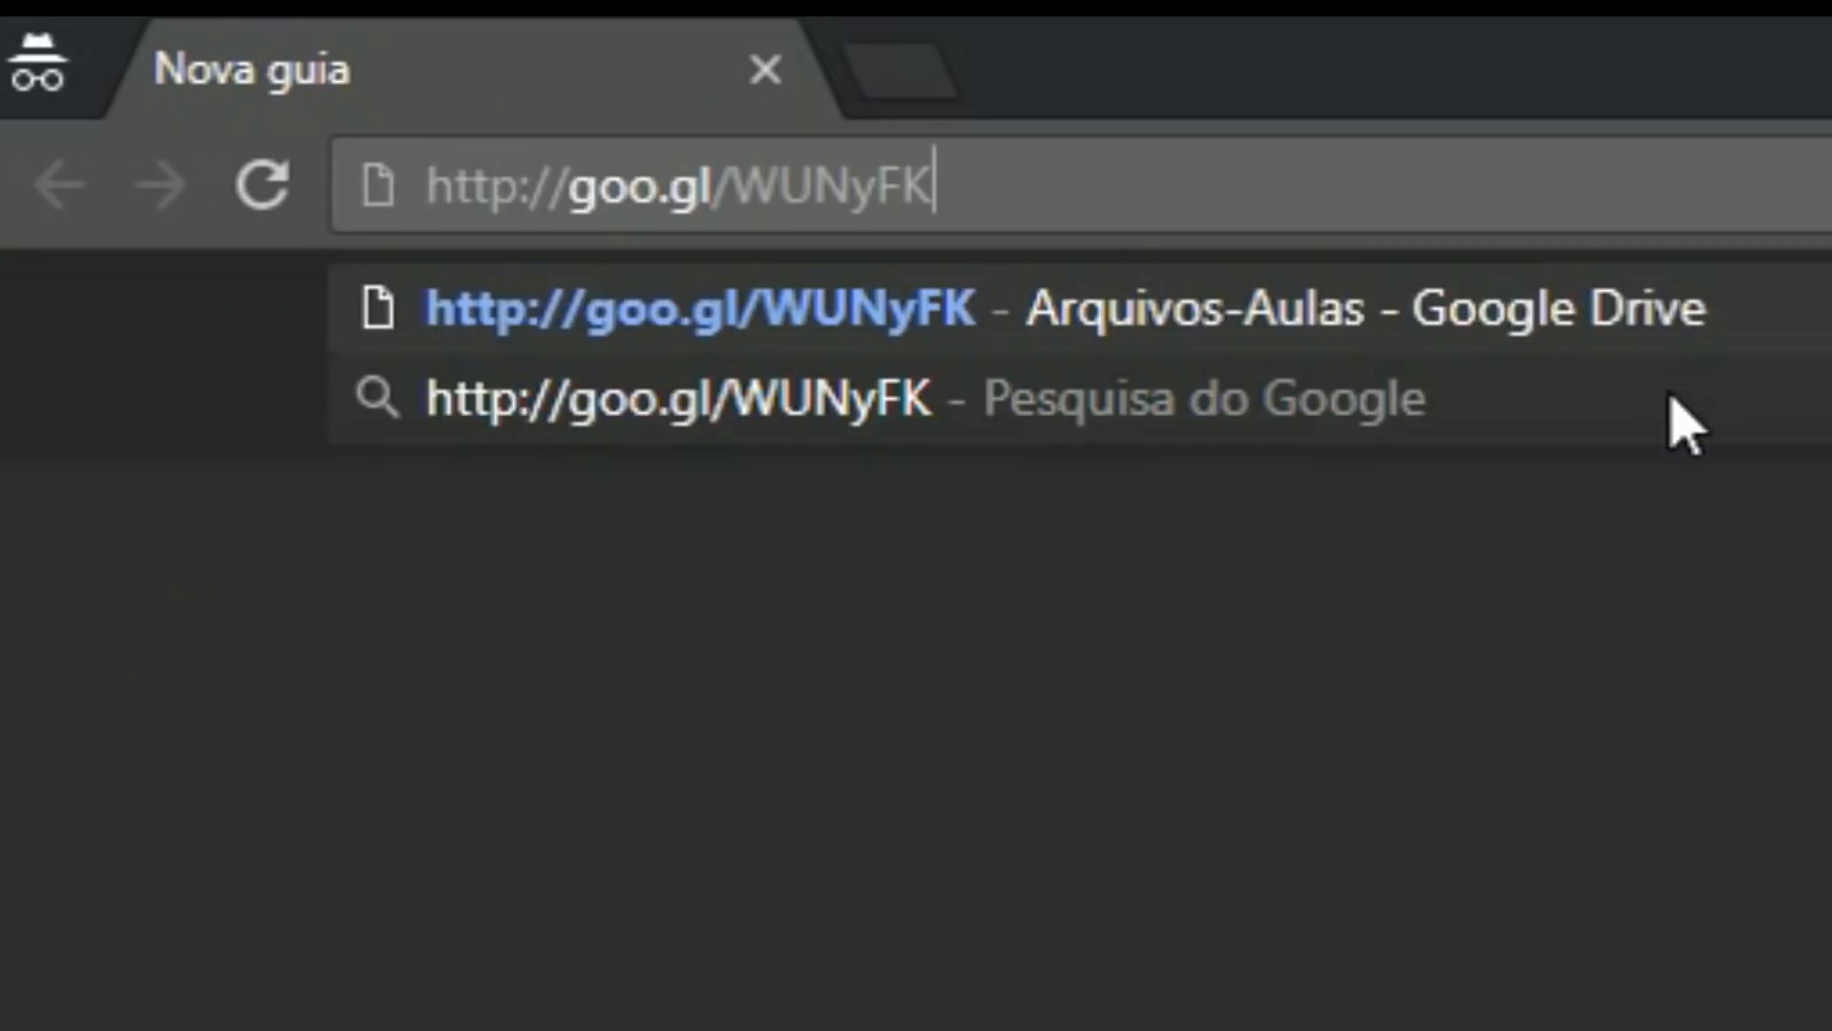
key(Return)
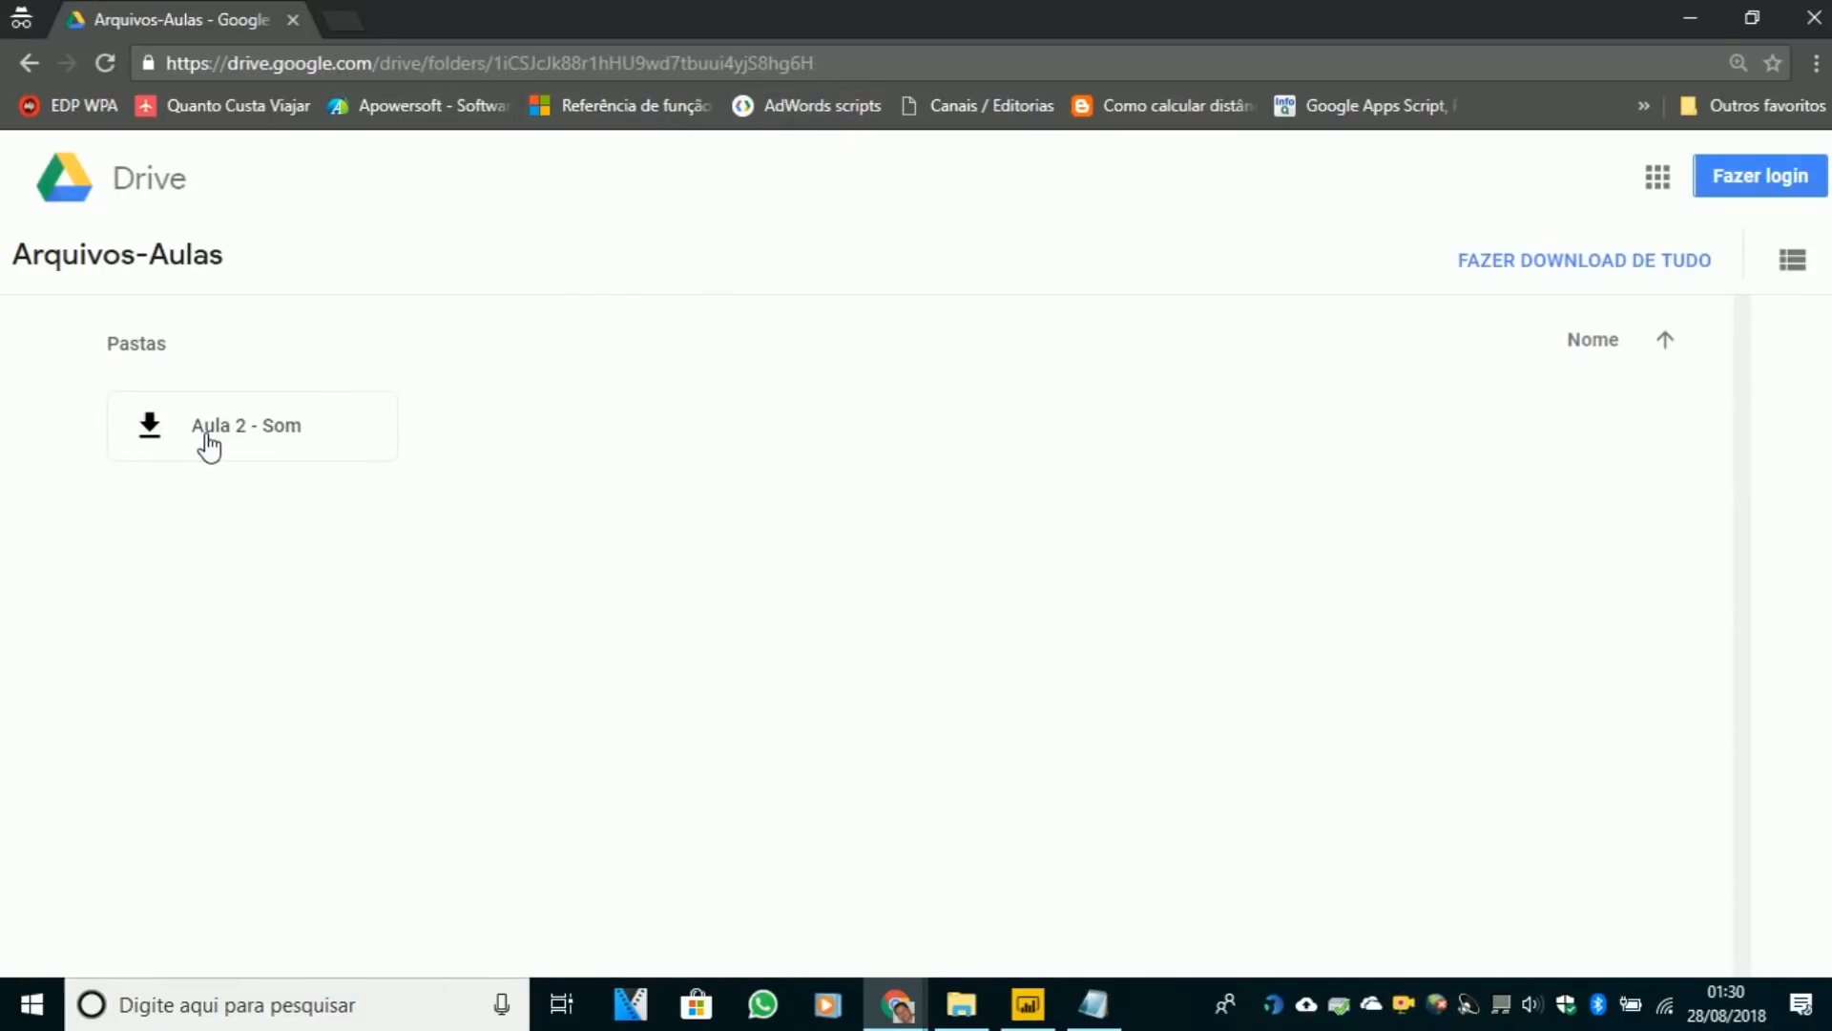
- Download the Som por Edney .pbiviz from the Aula 2 - Som folder and close the window
click(209, 441)
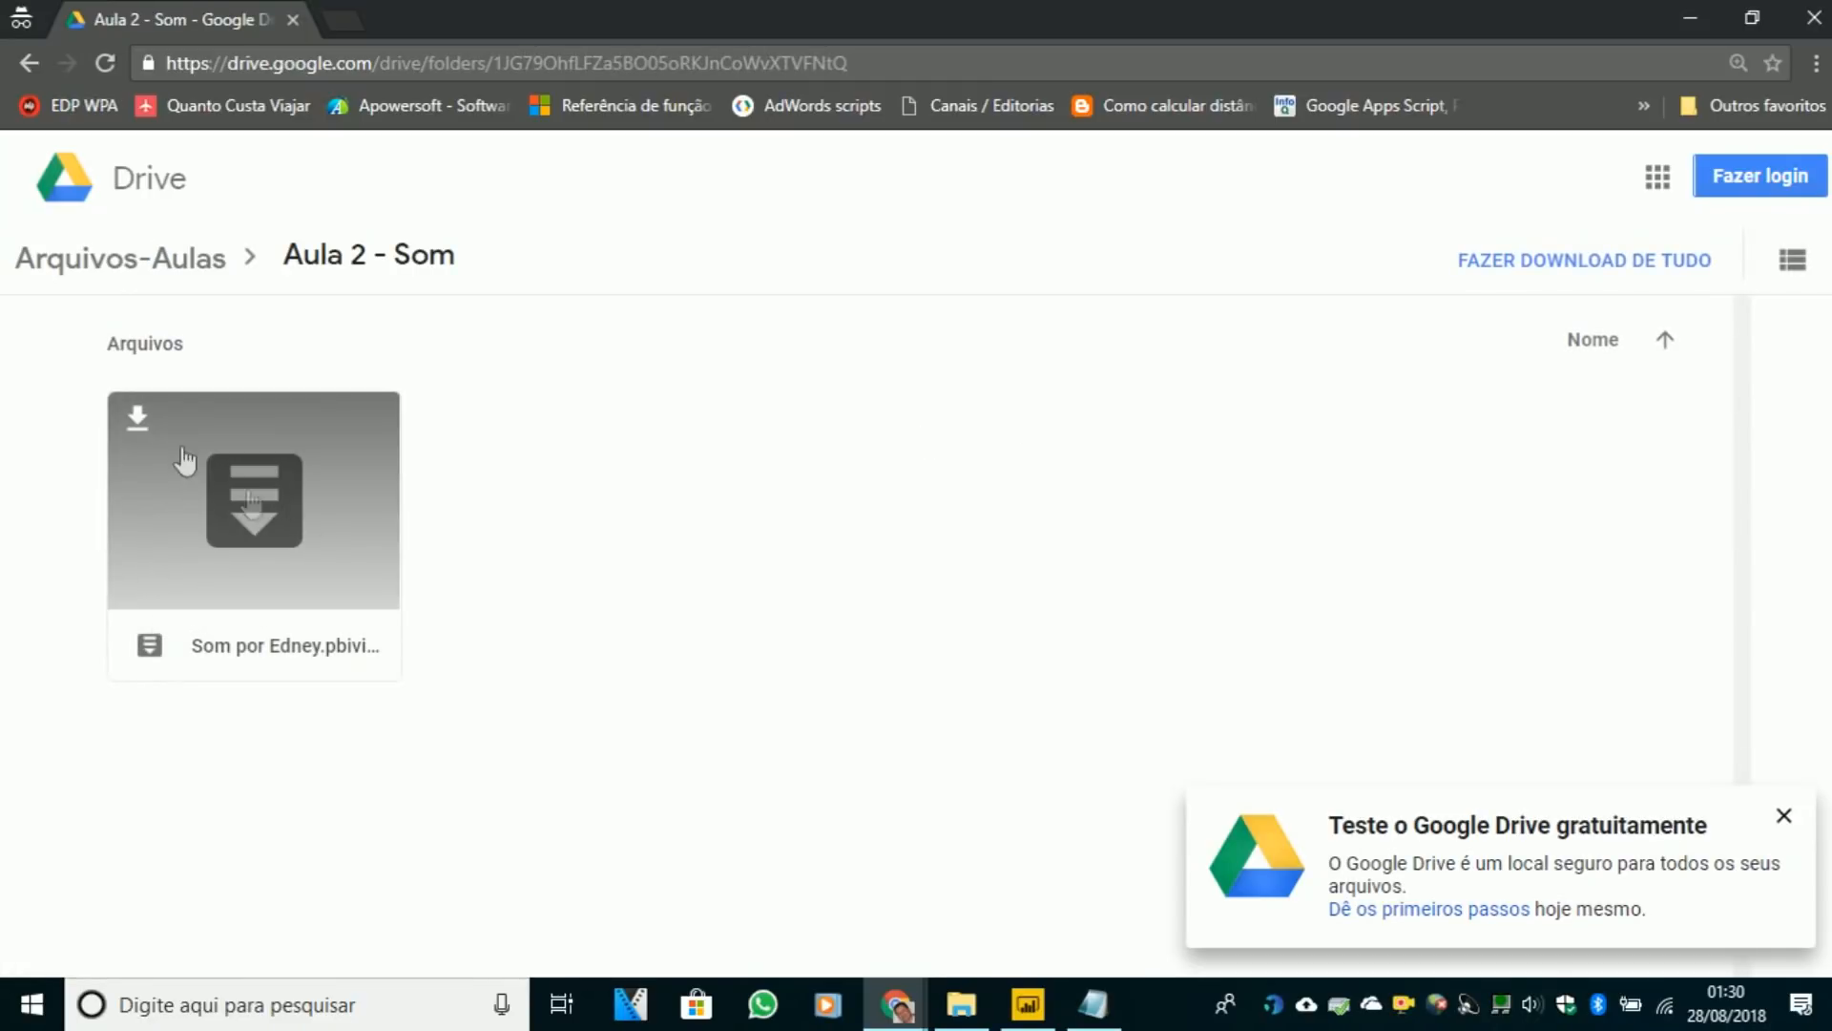
click(142, 416)
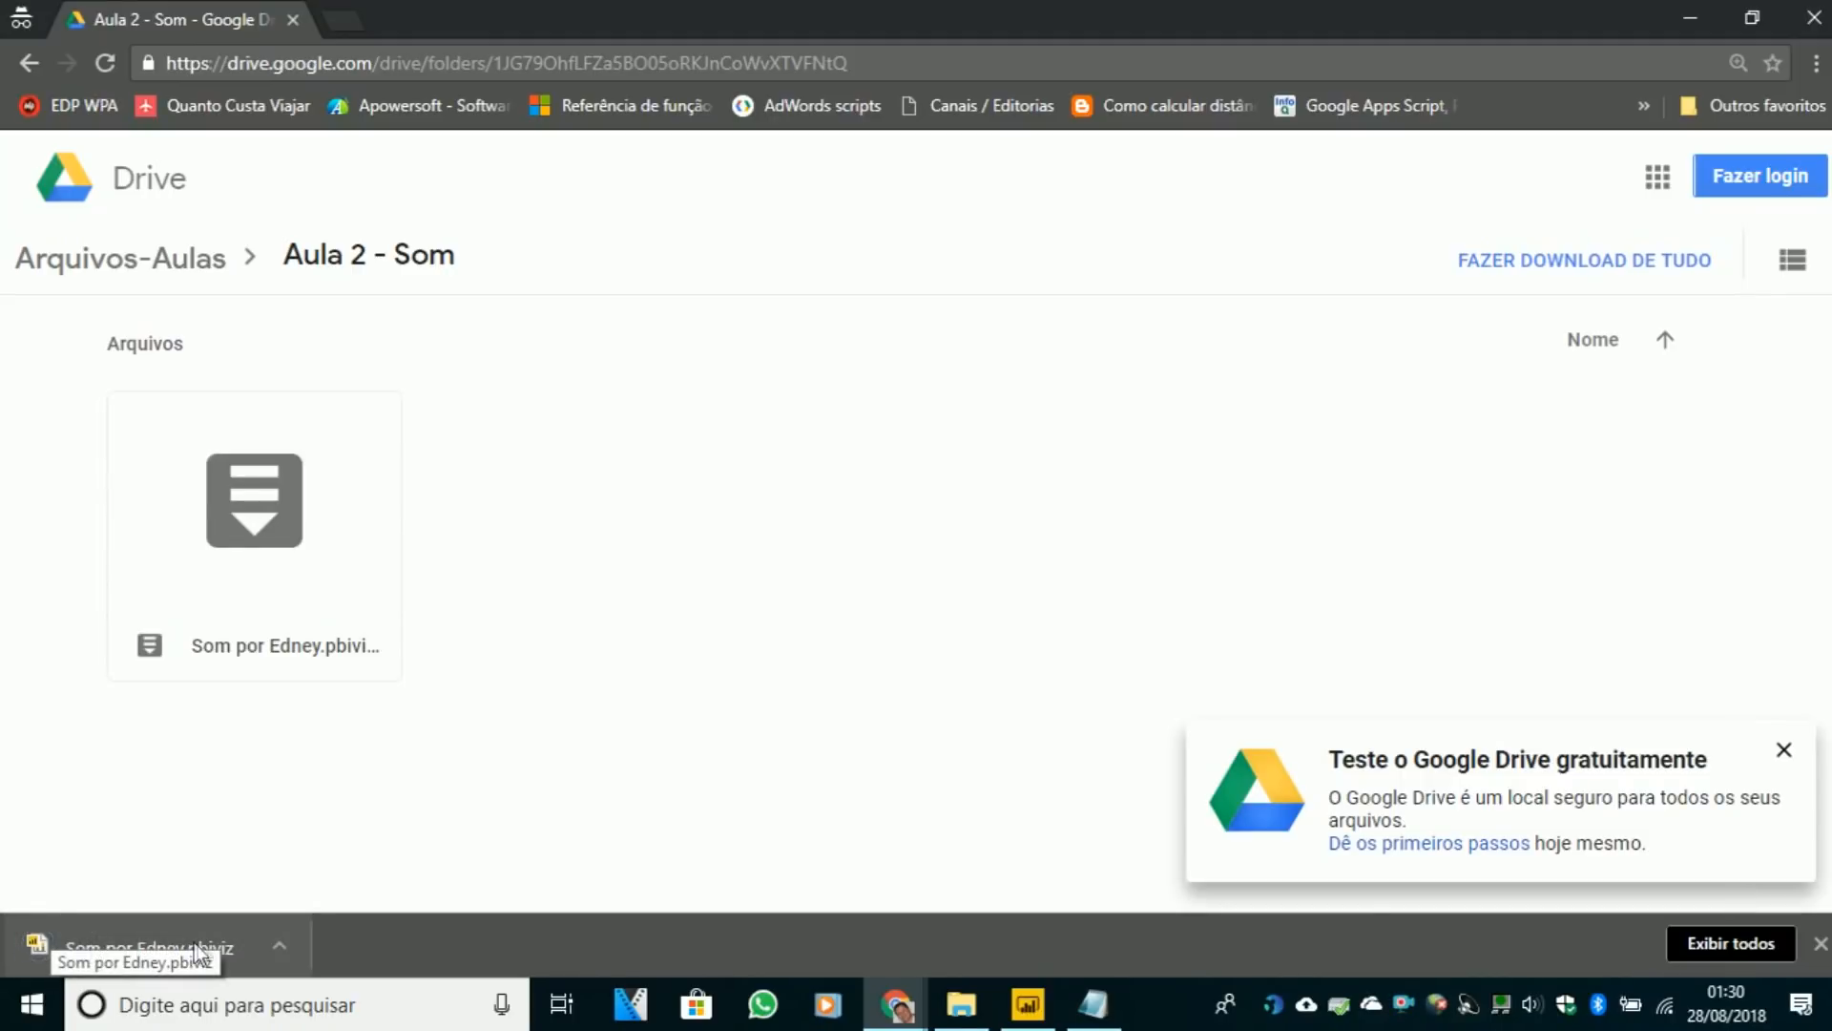
click(294, 20)
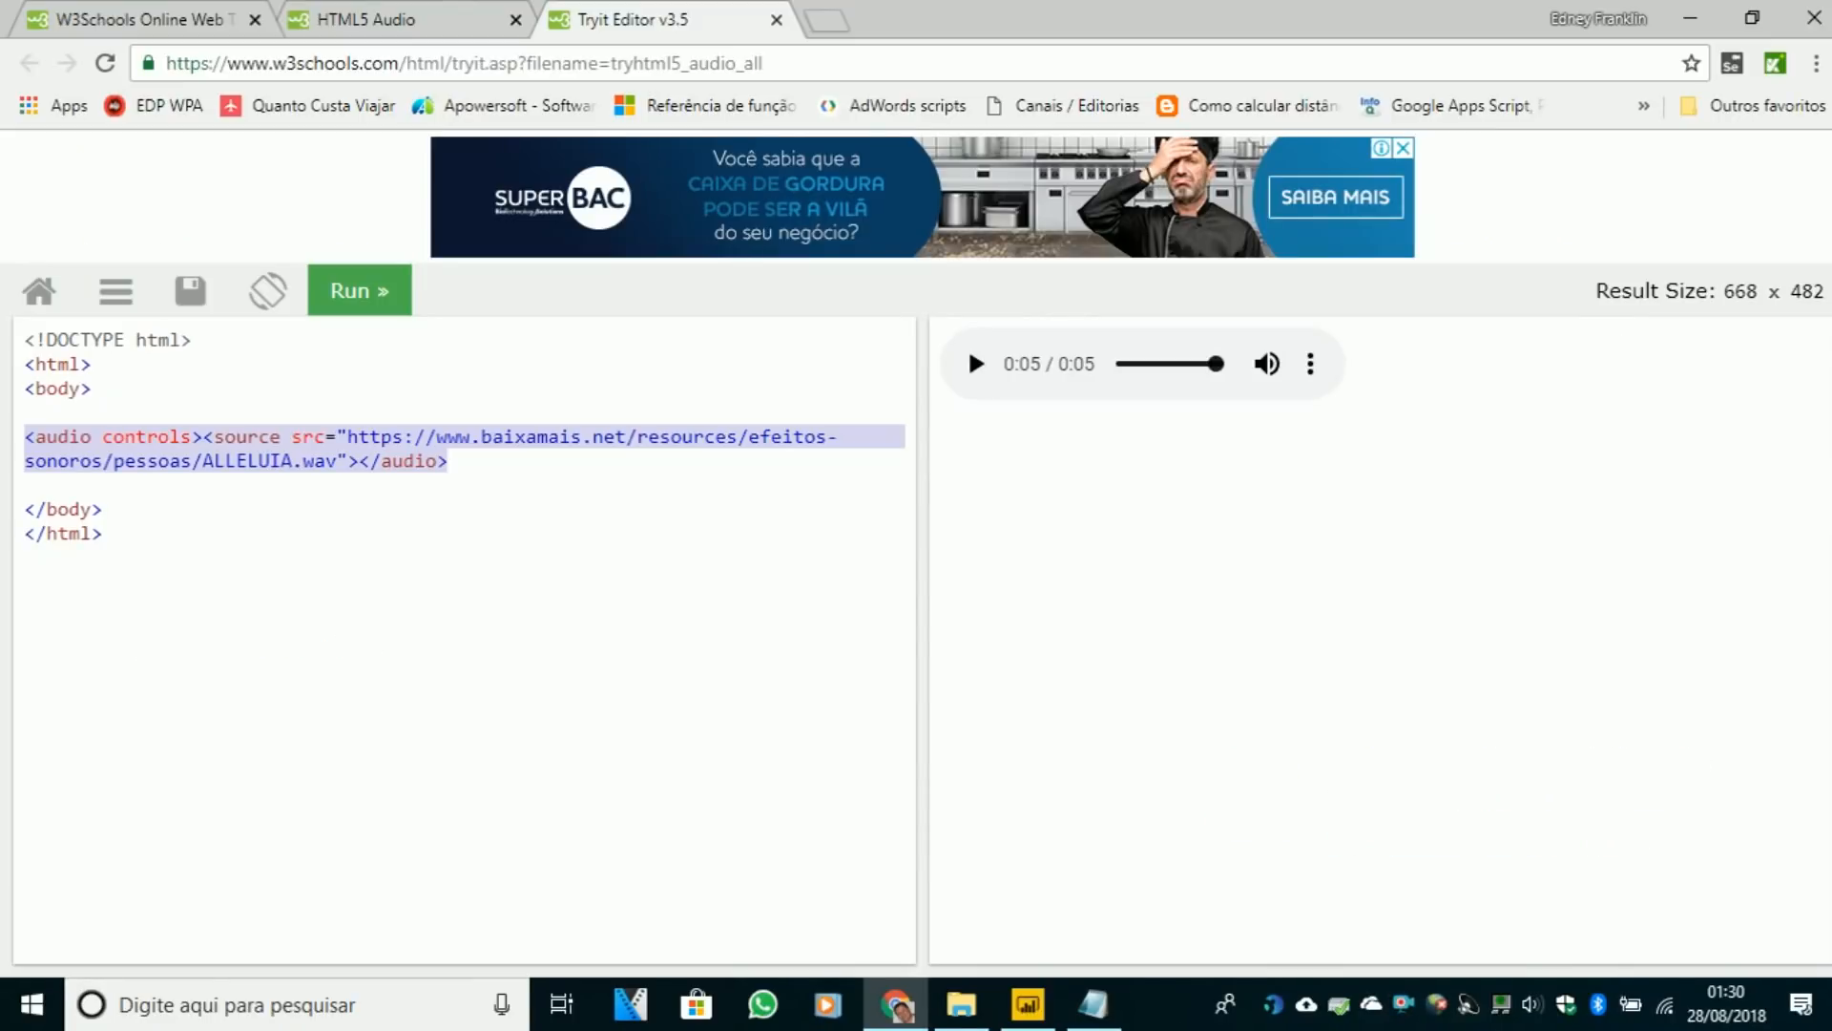
- Import Som por Edney.pbiviz from file into Visualizações and place an empty Som visual
click(1033, 1009)
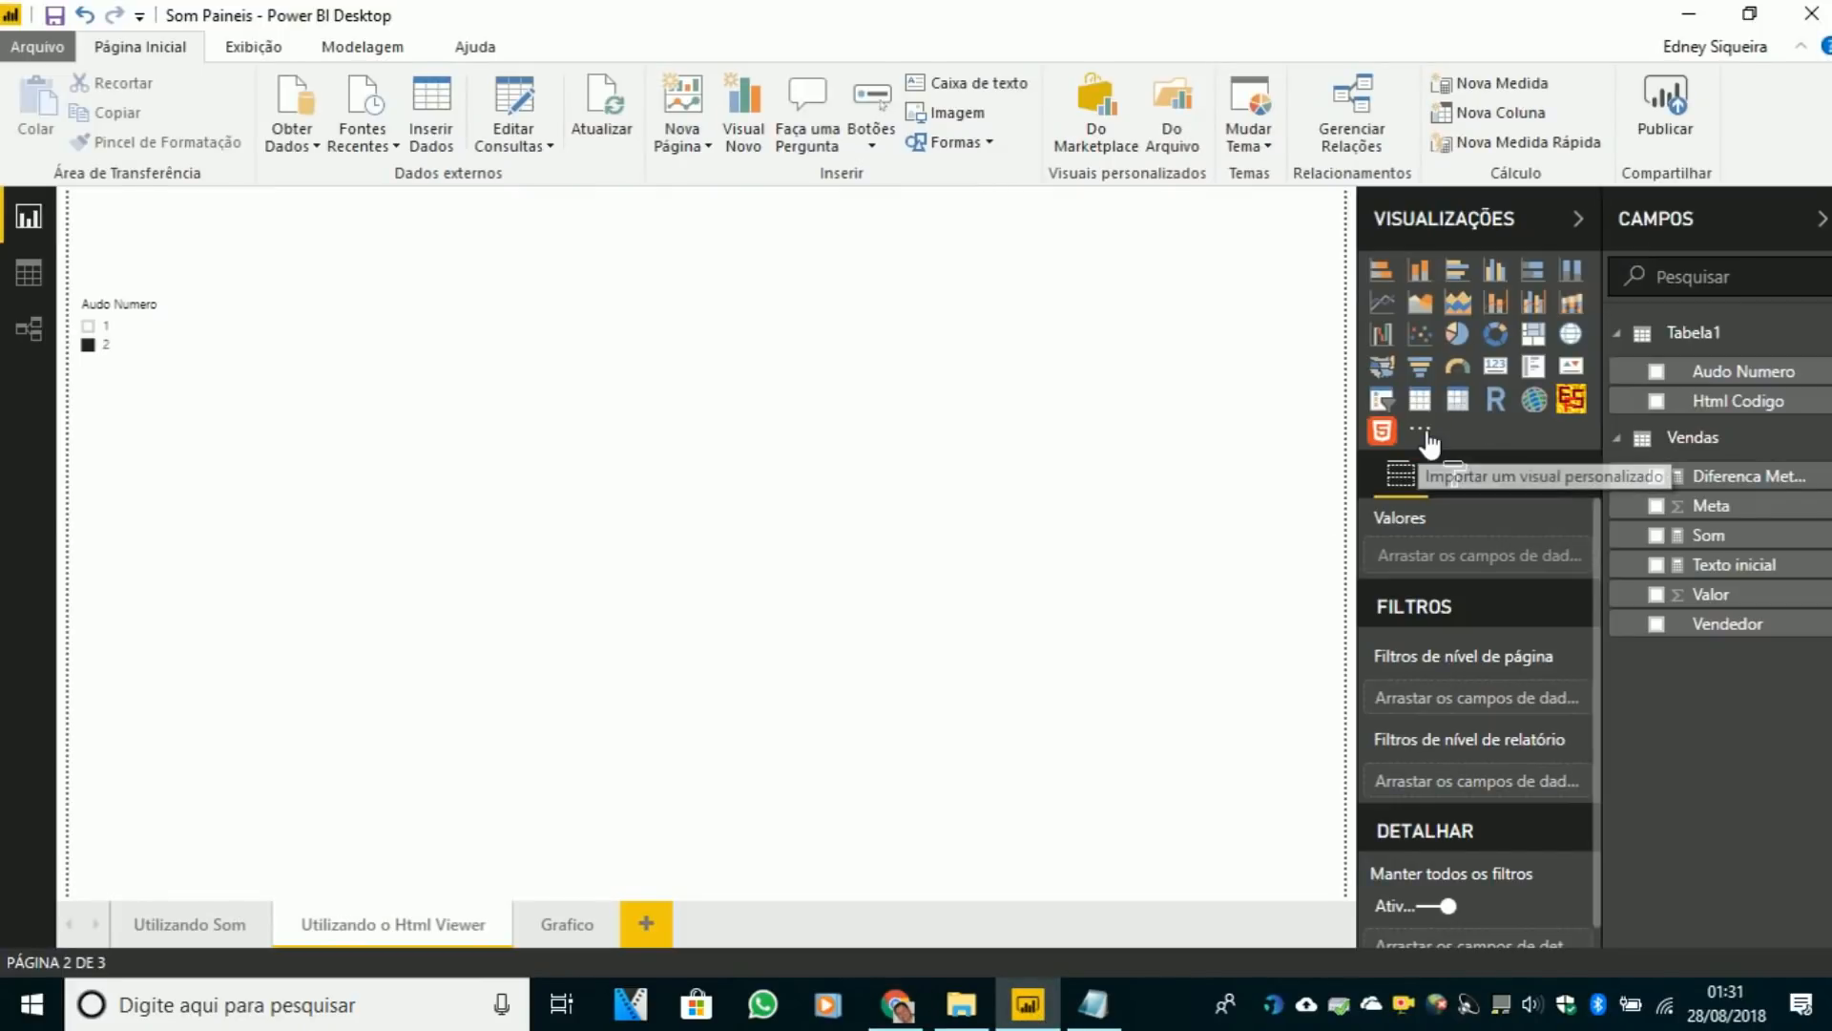
click(1420, 428)
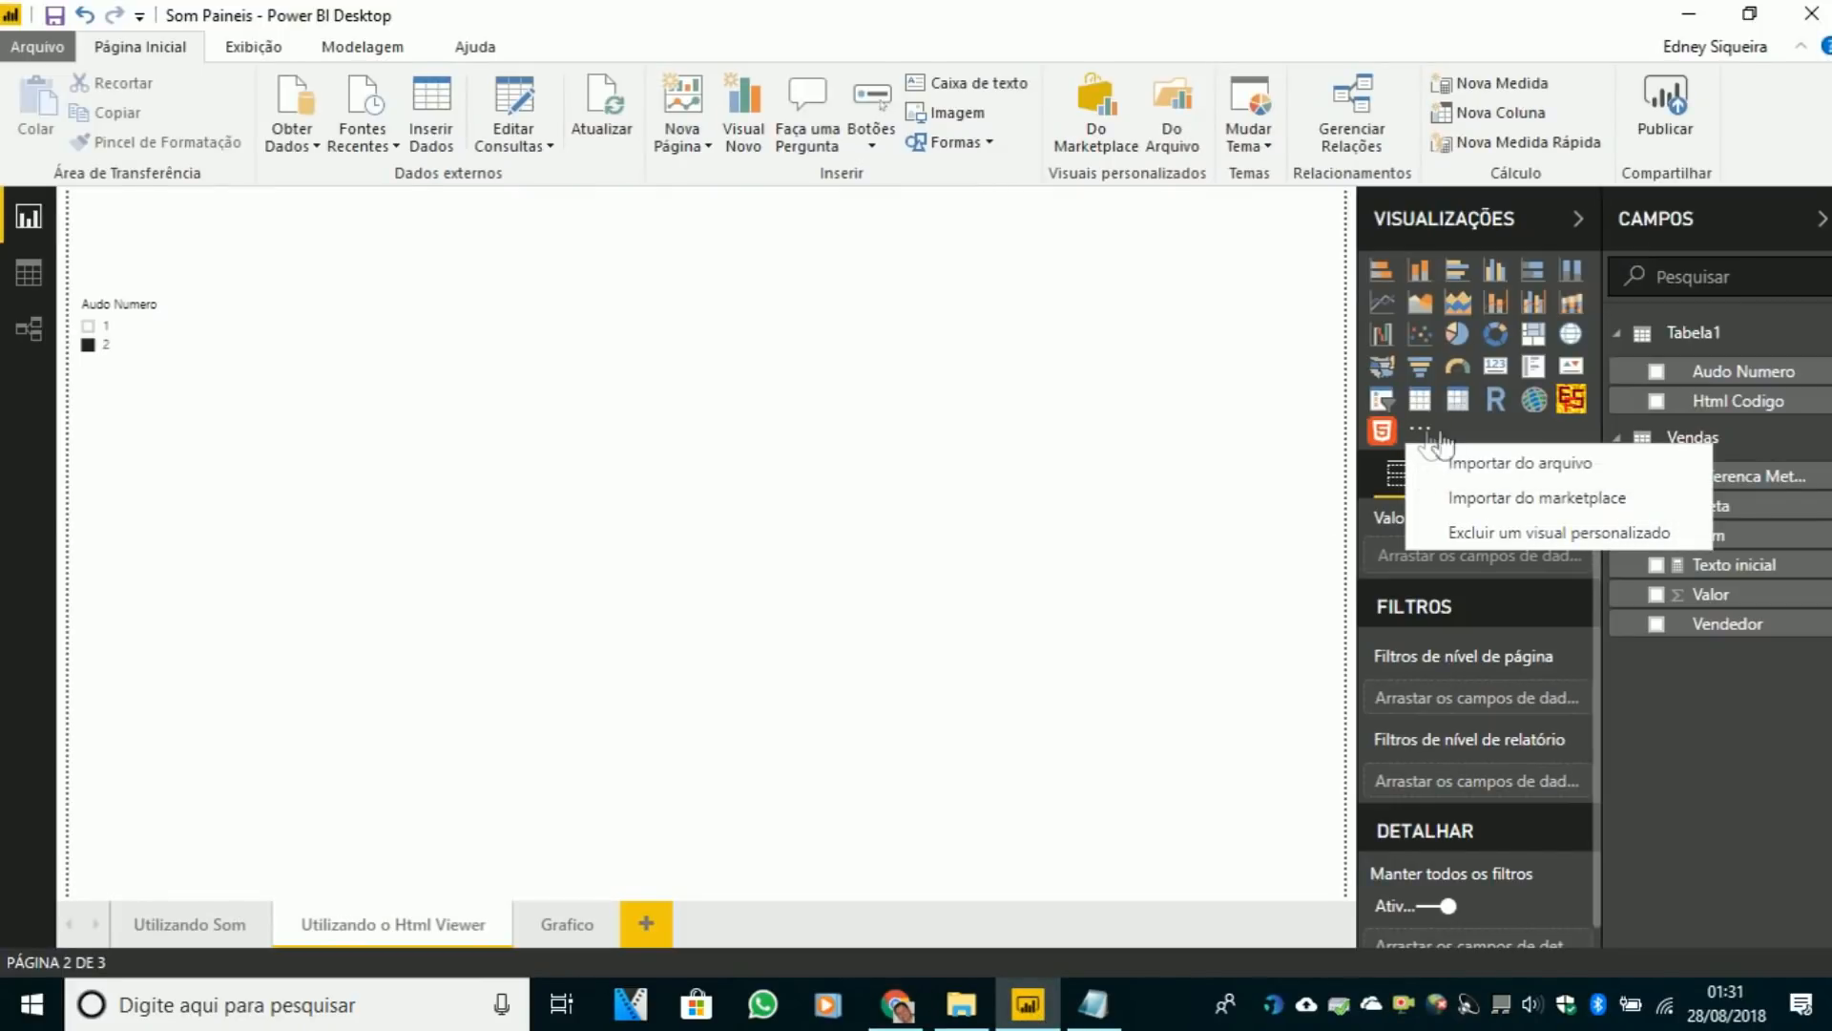
click(1519, 465)
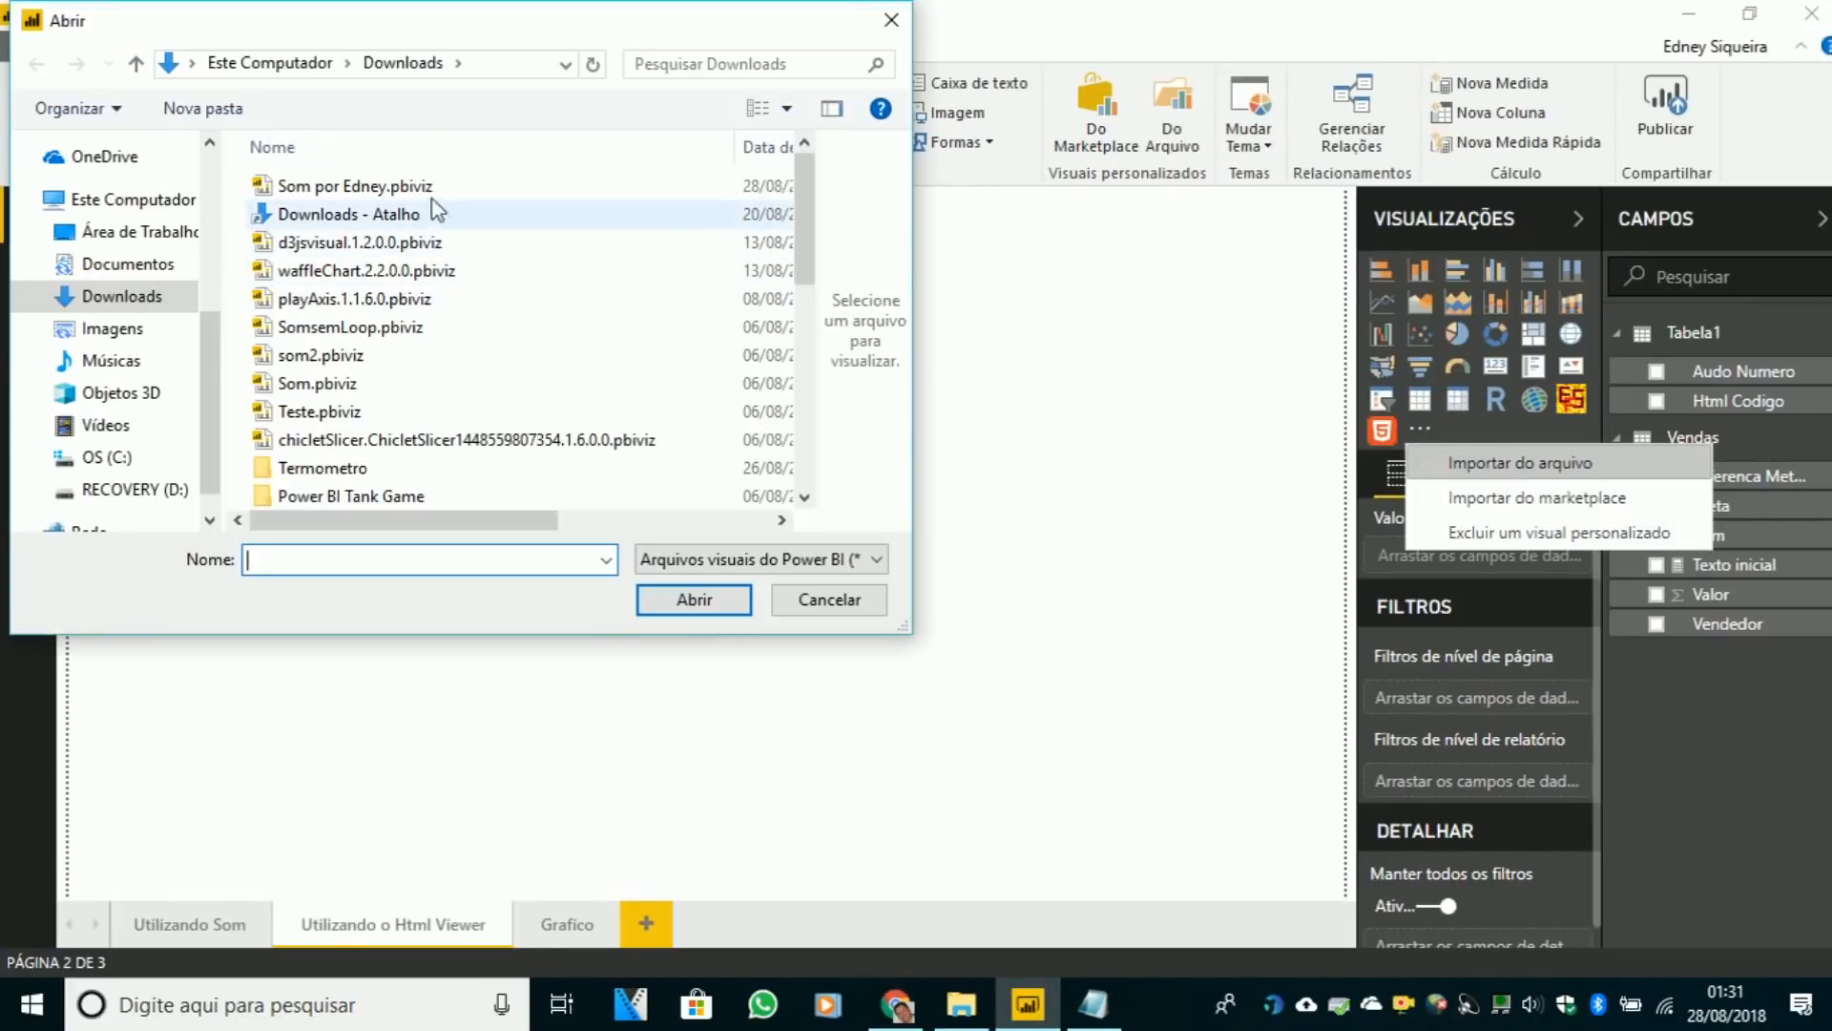
click(386, 187)
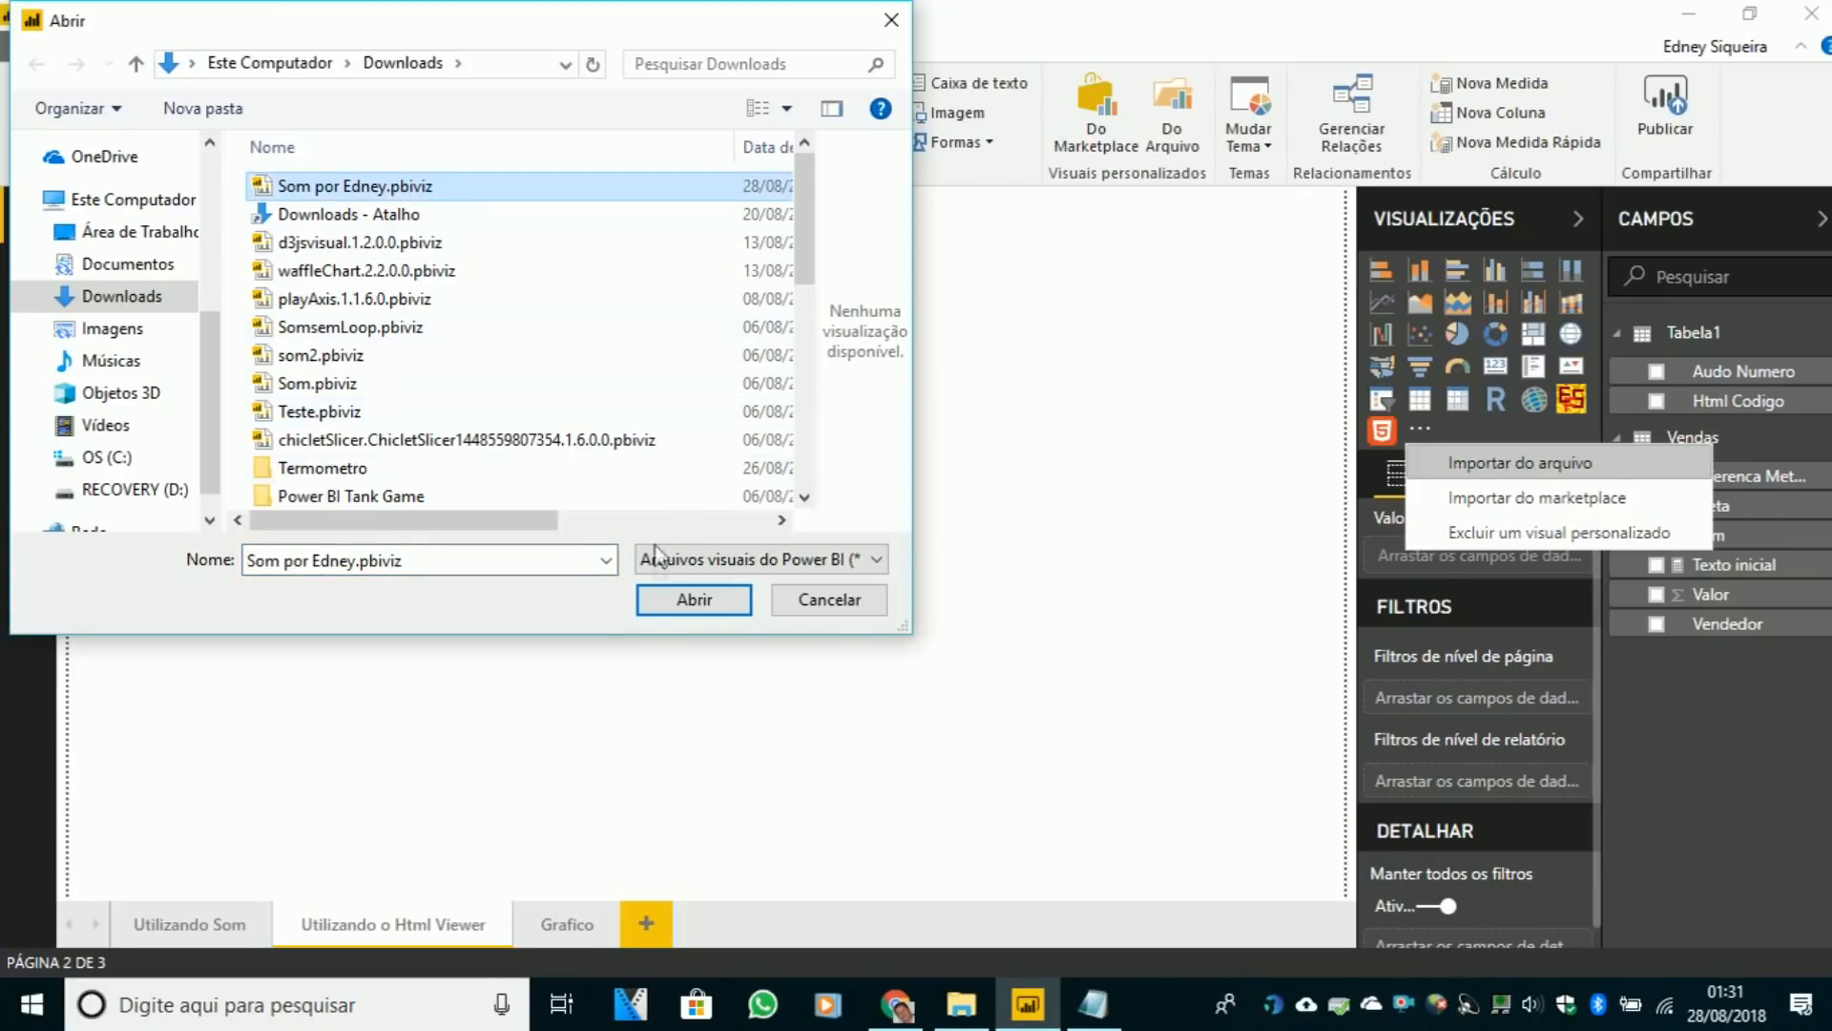
click(689, 597)
click(1160, 546)
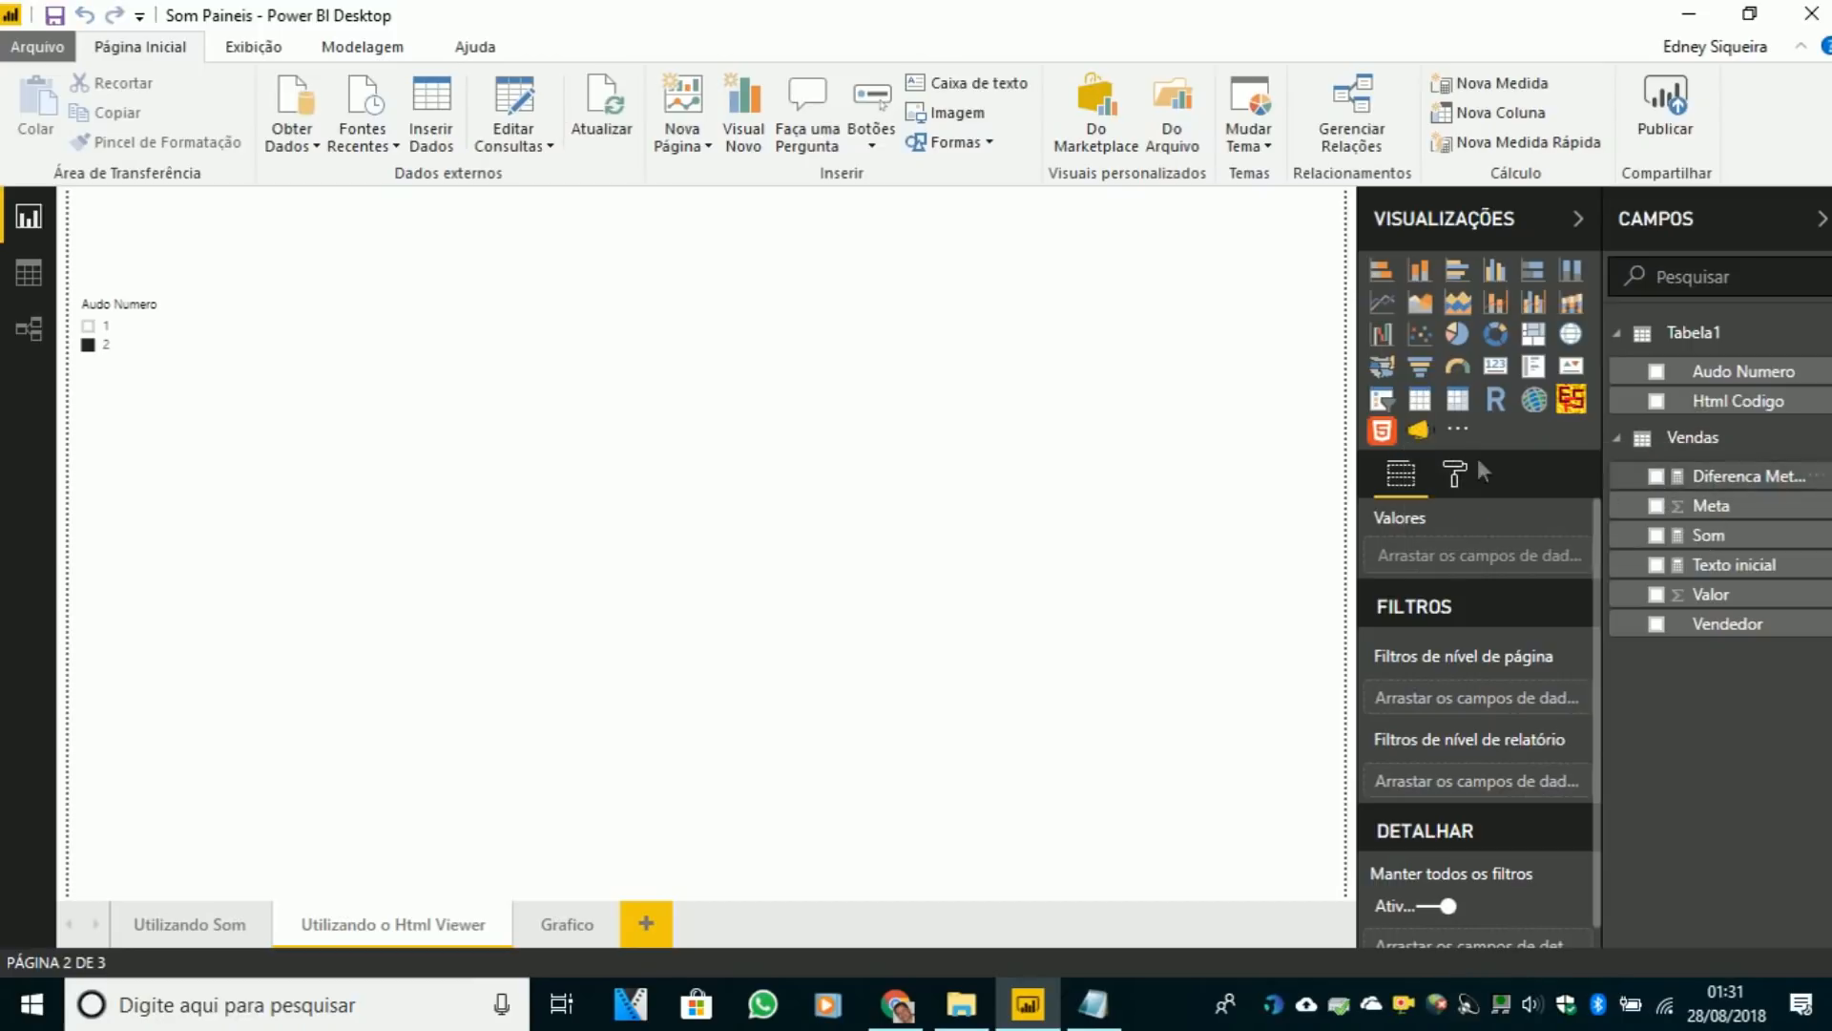
click(1432, 438)
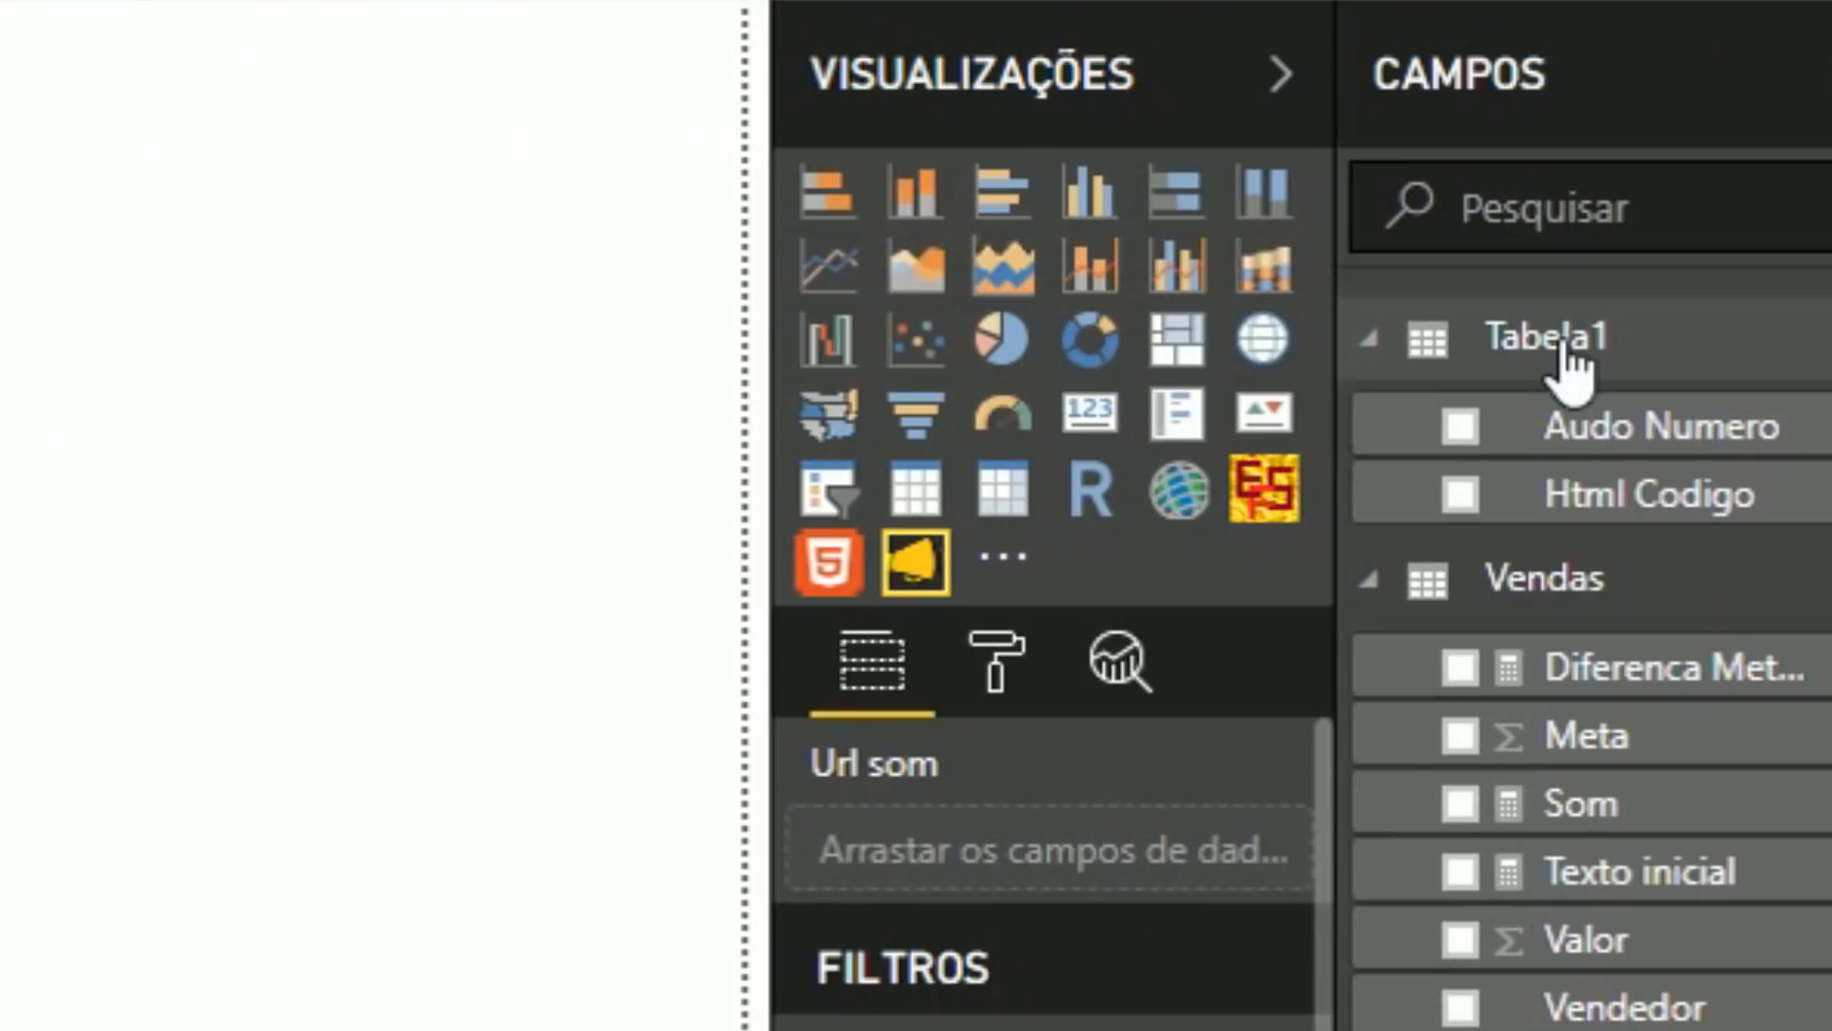
- Start a new Medida measure in Tabela1
right_click(1565, 349)
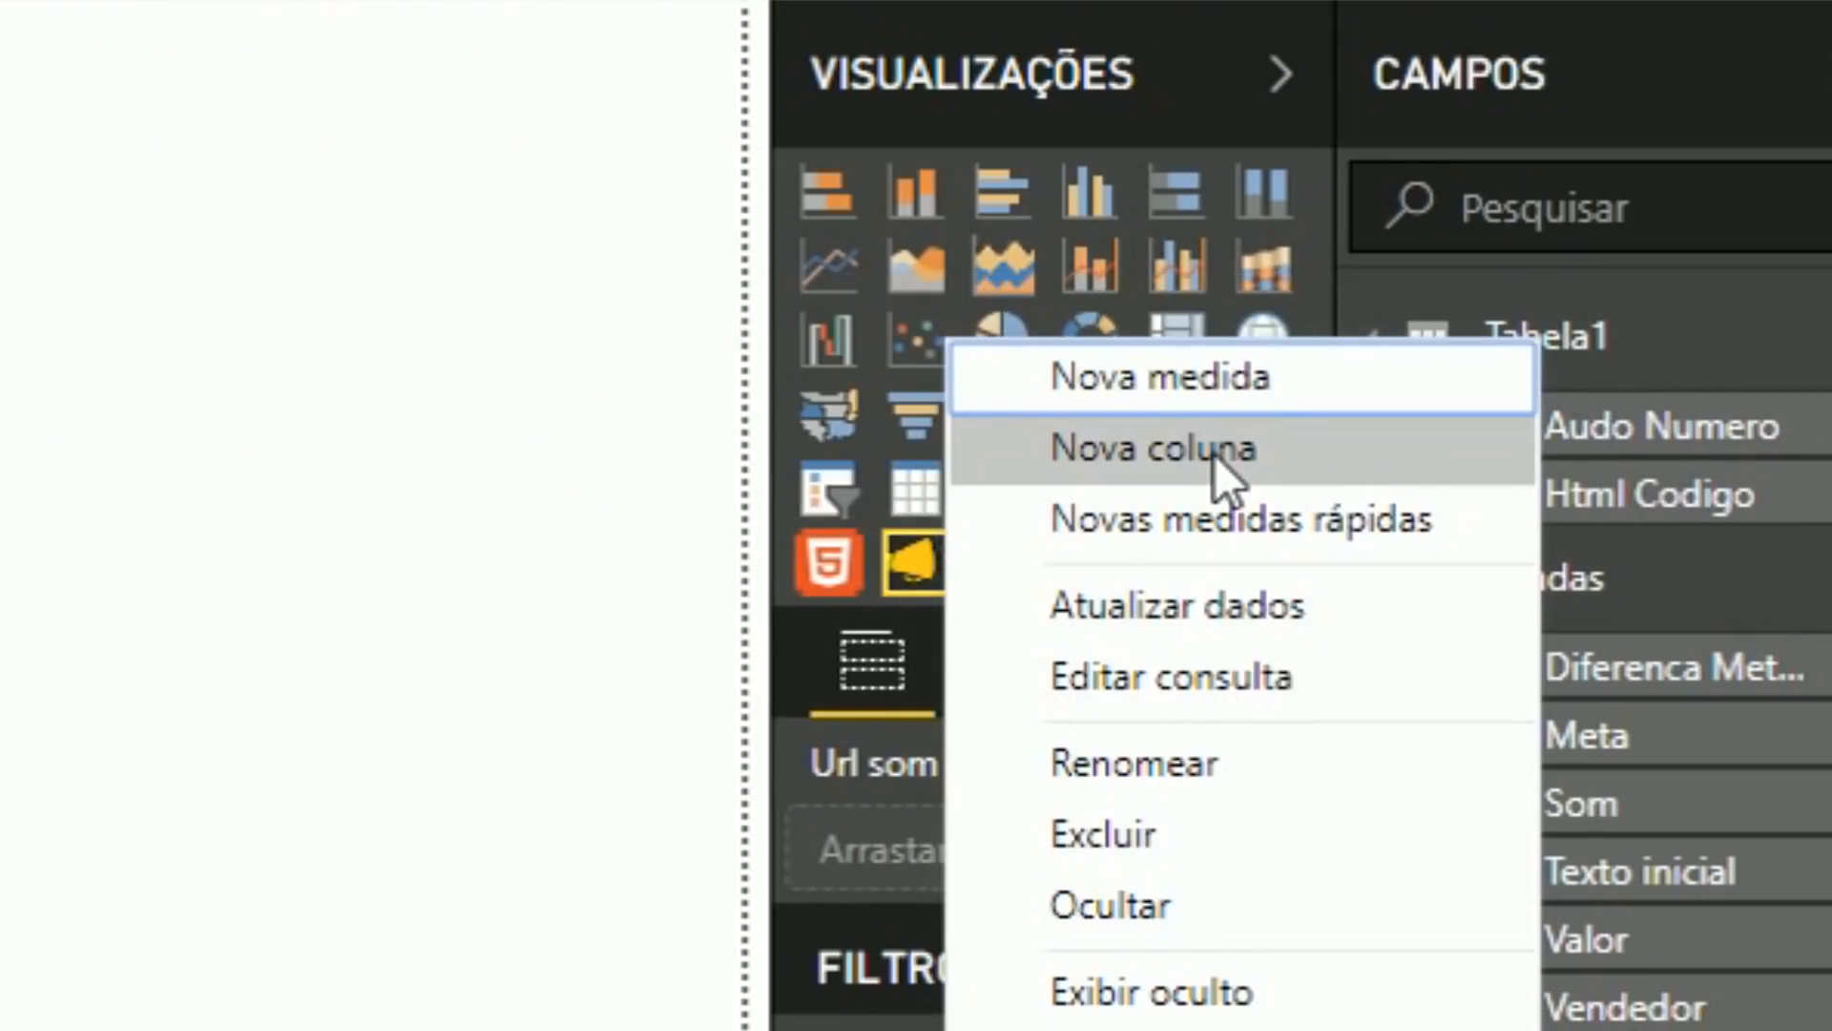
click(1230, 368)
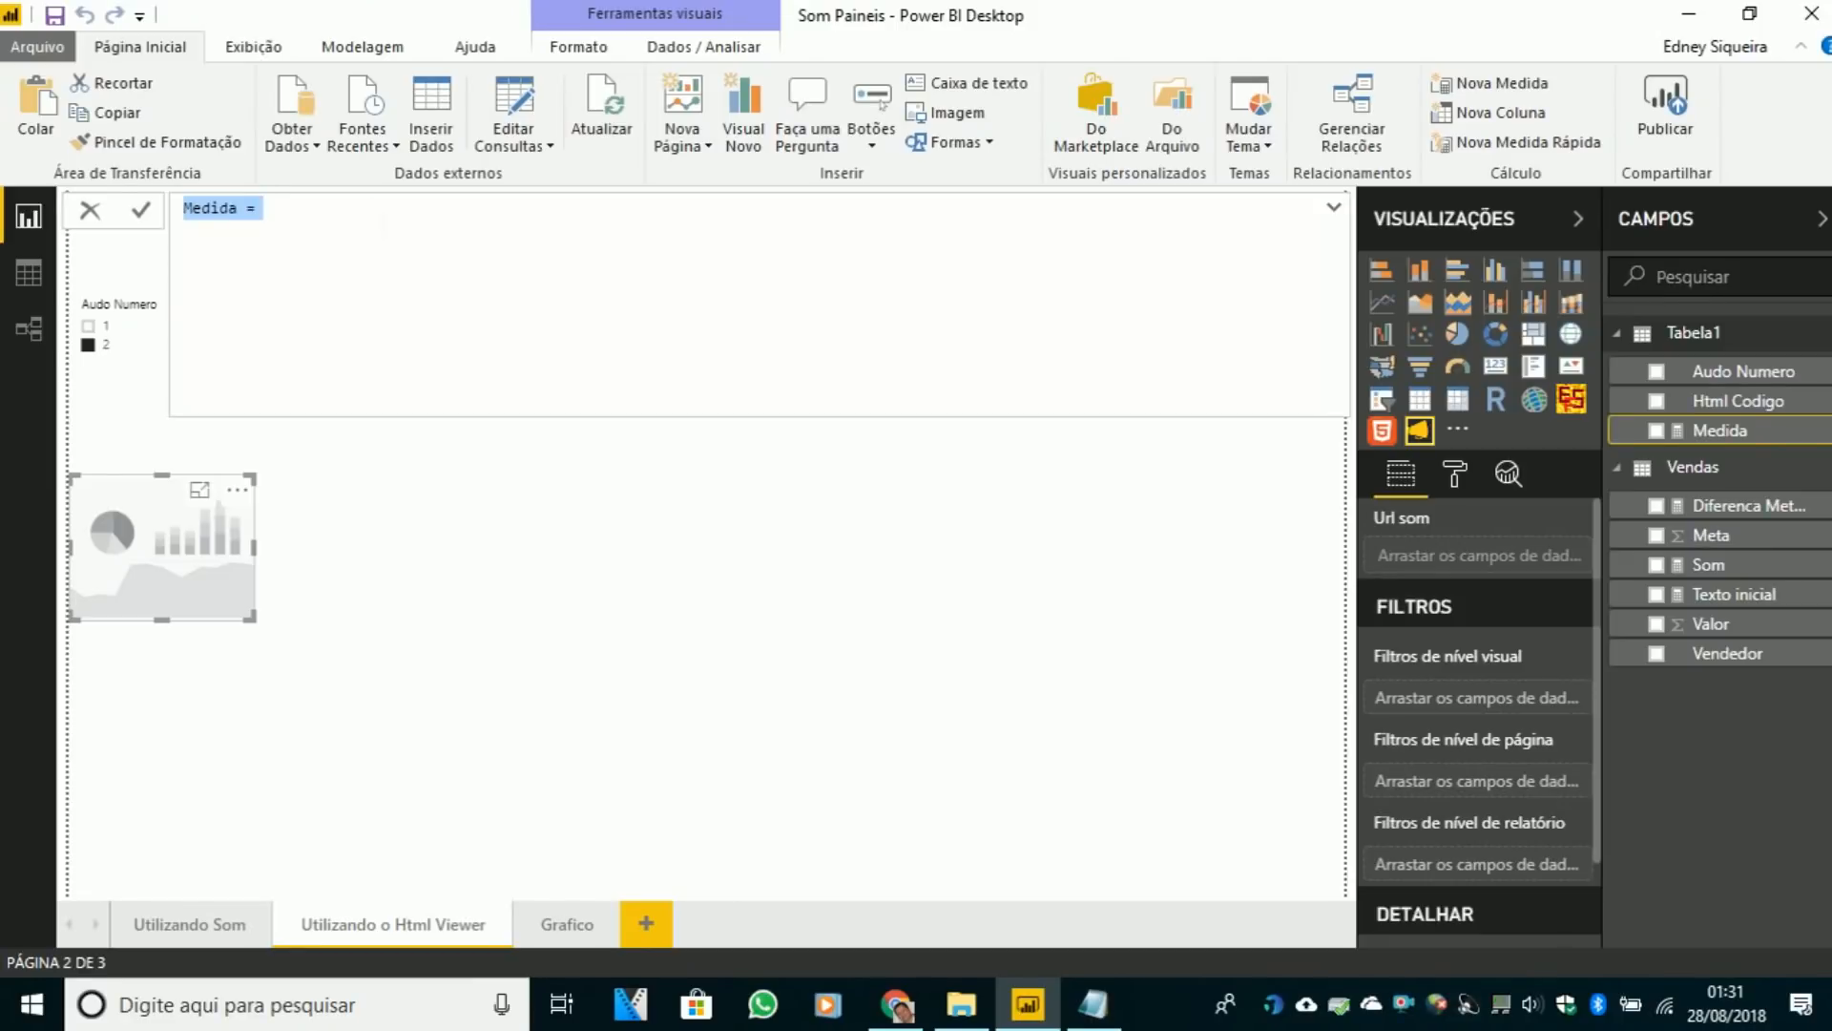
click(381, 224)
- Set Medida to the AHH3.wav URL copied from Notepad, wrapped in double quotes
click(1093, 1004)
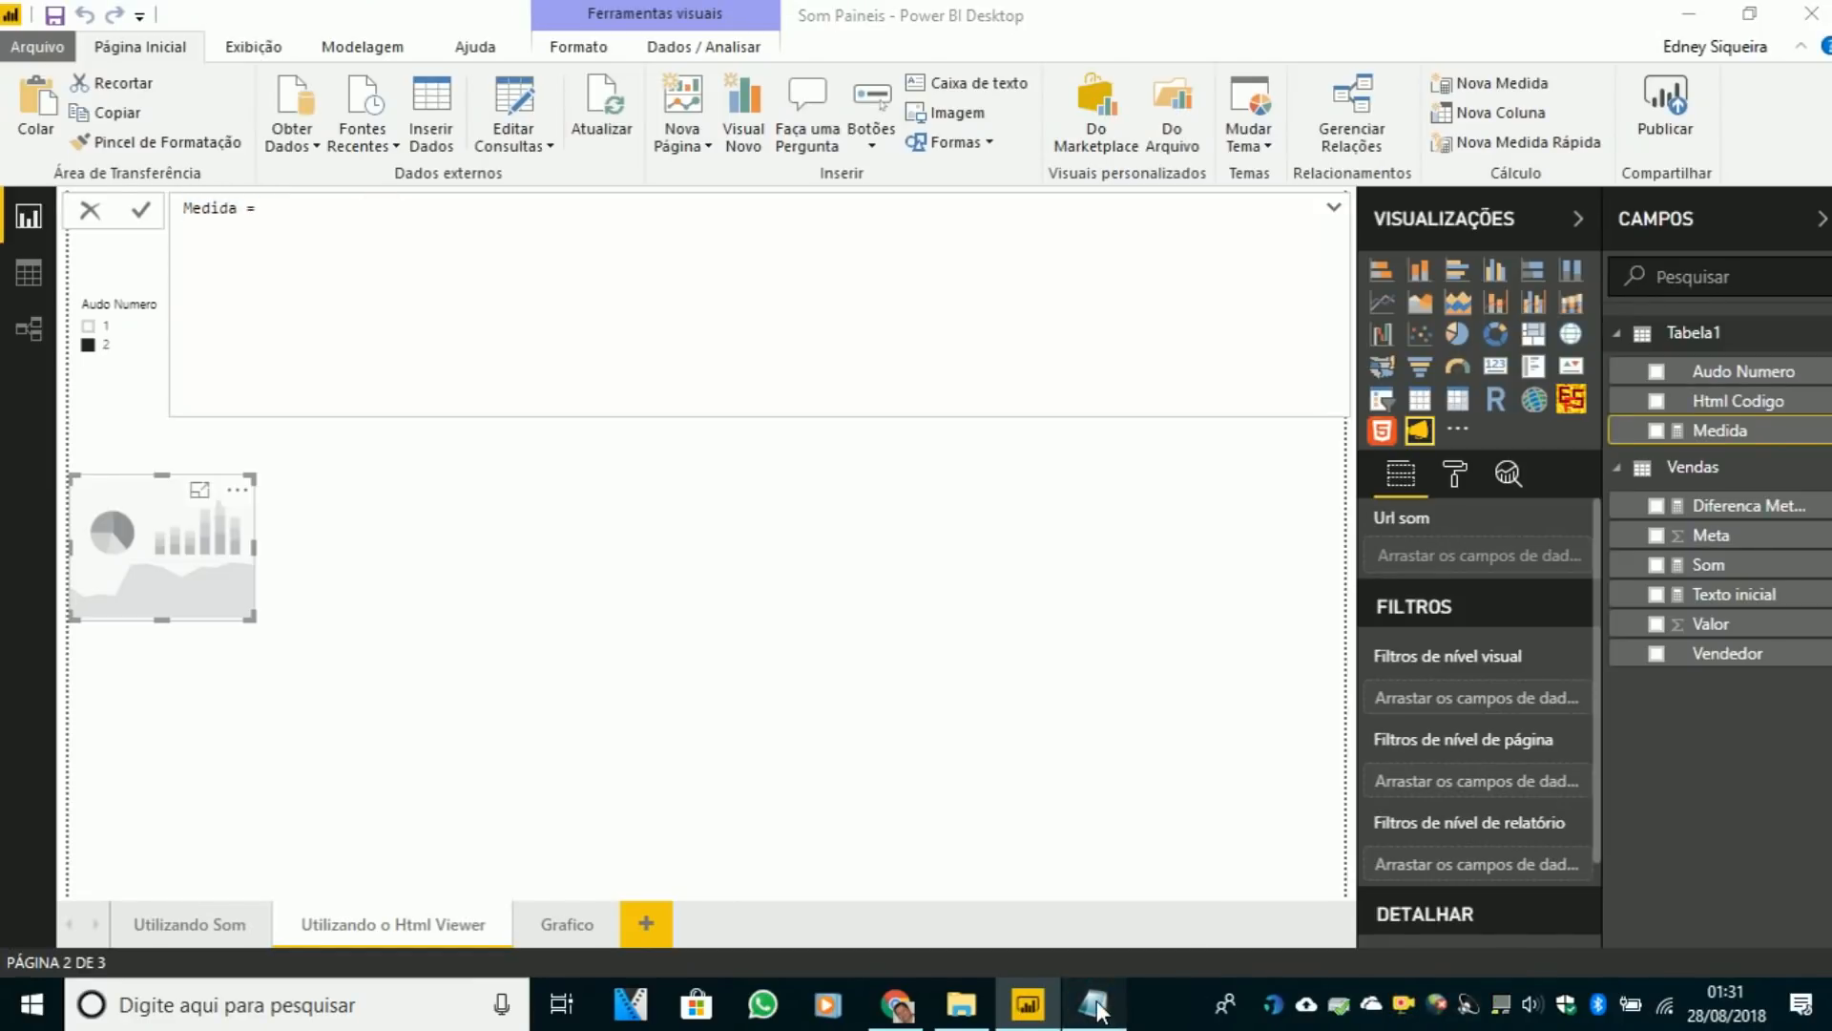
double_click(864, 572)
key(ctrl+c)
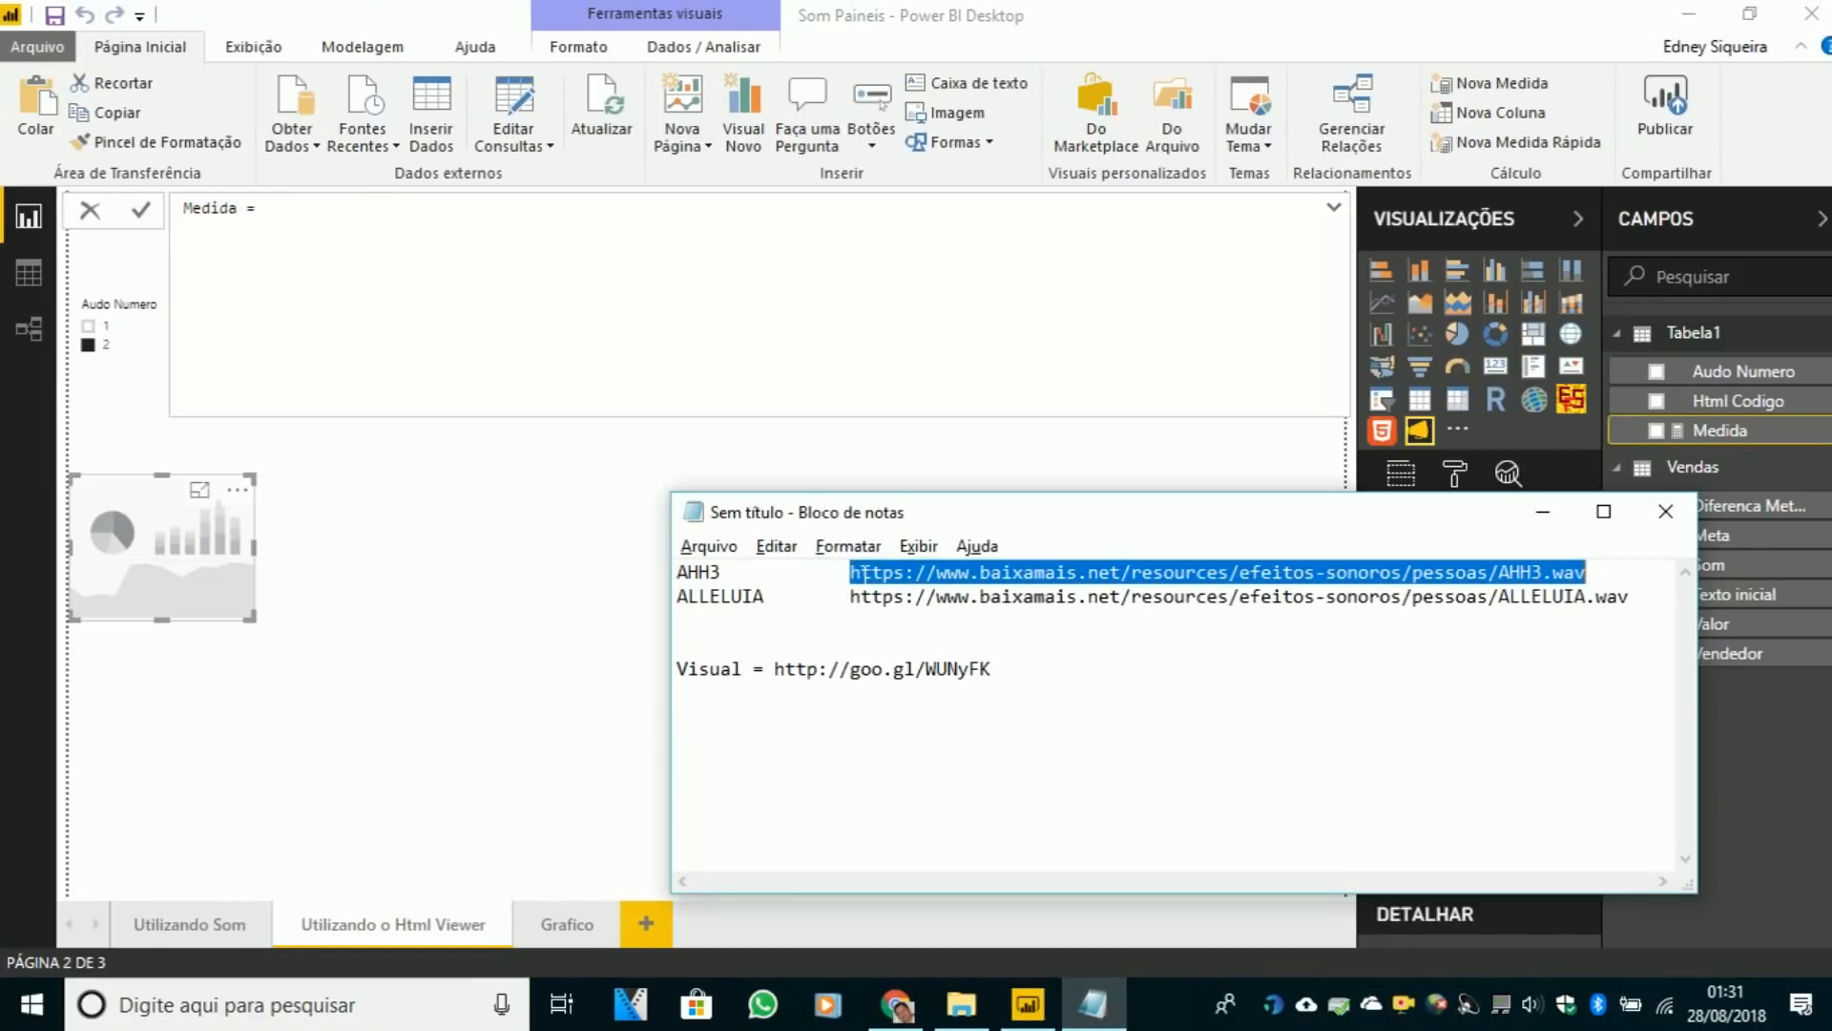
click(411, 223)
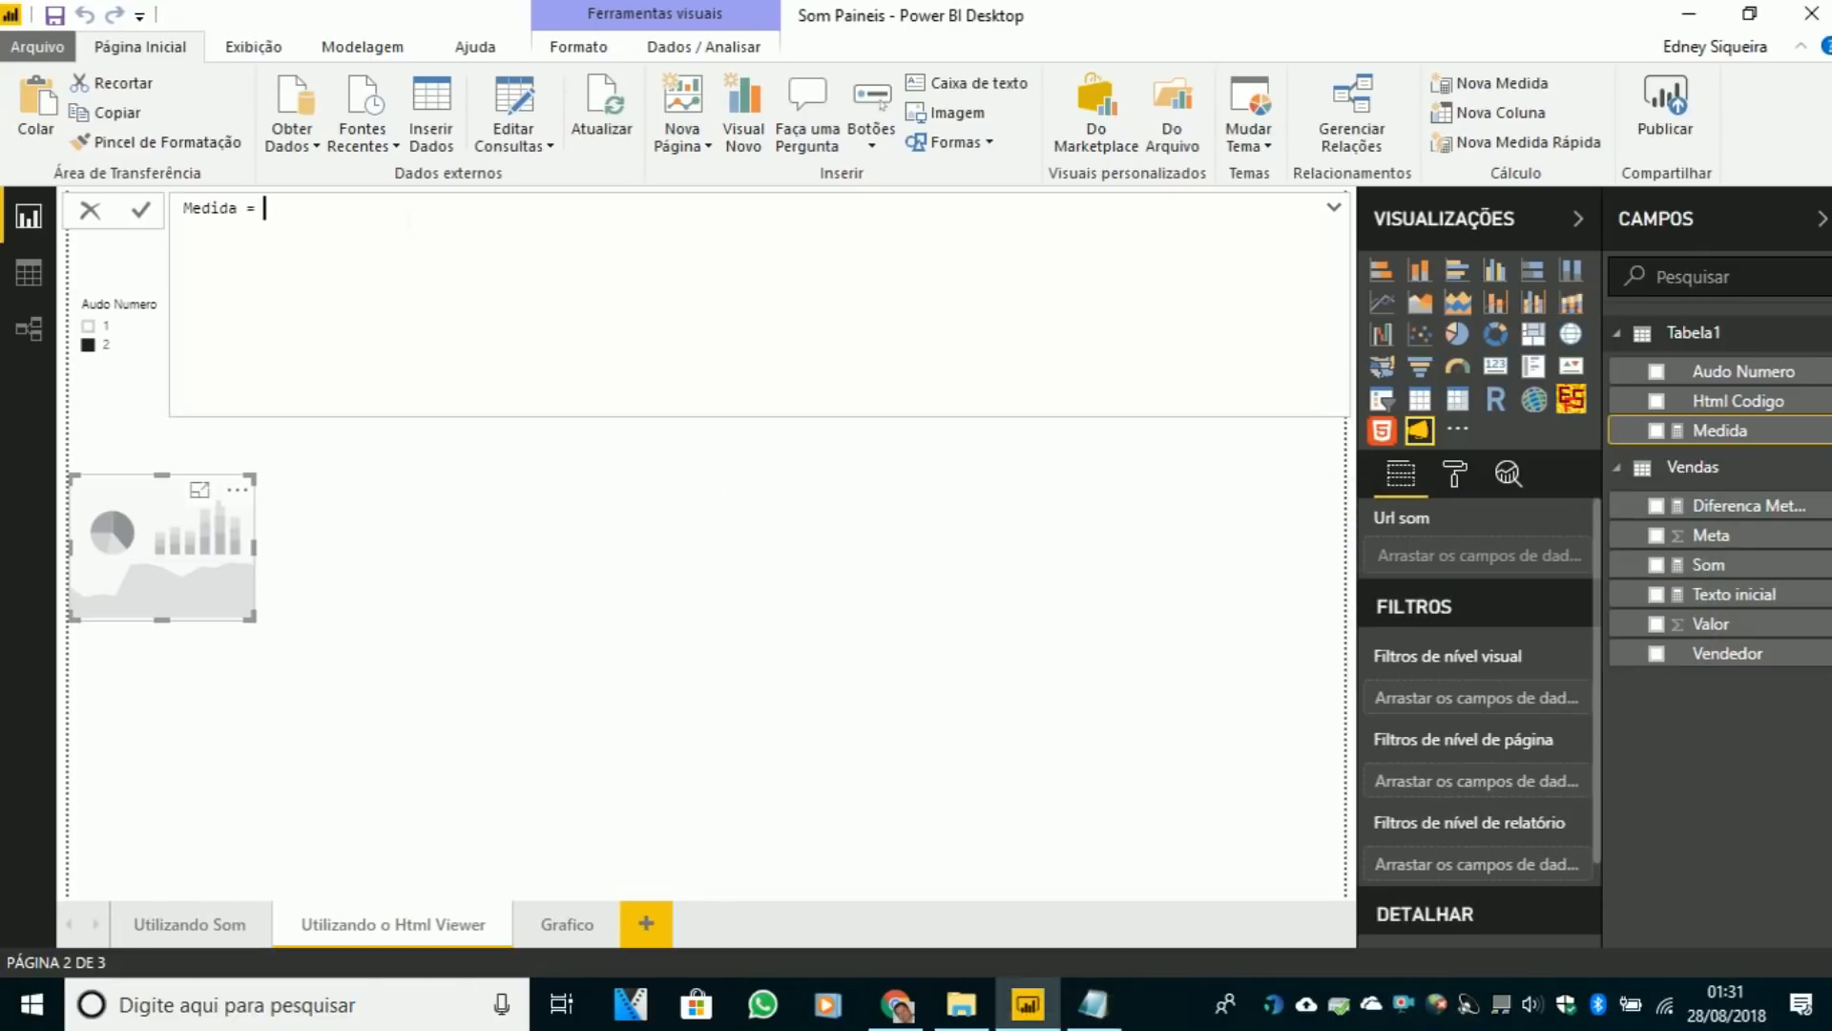
key(ctrl+v)
key(BackSpace)
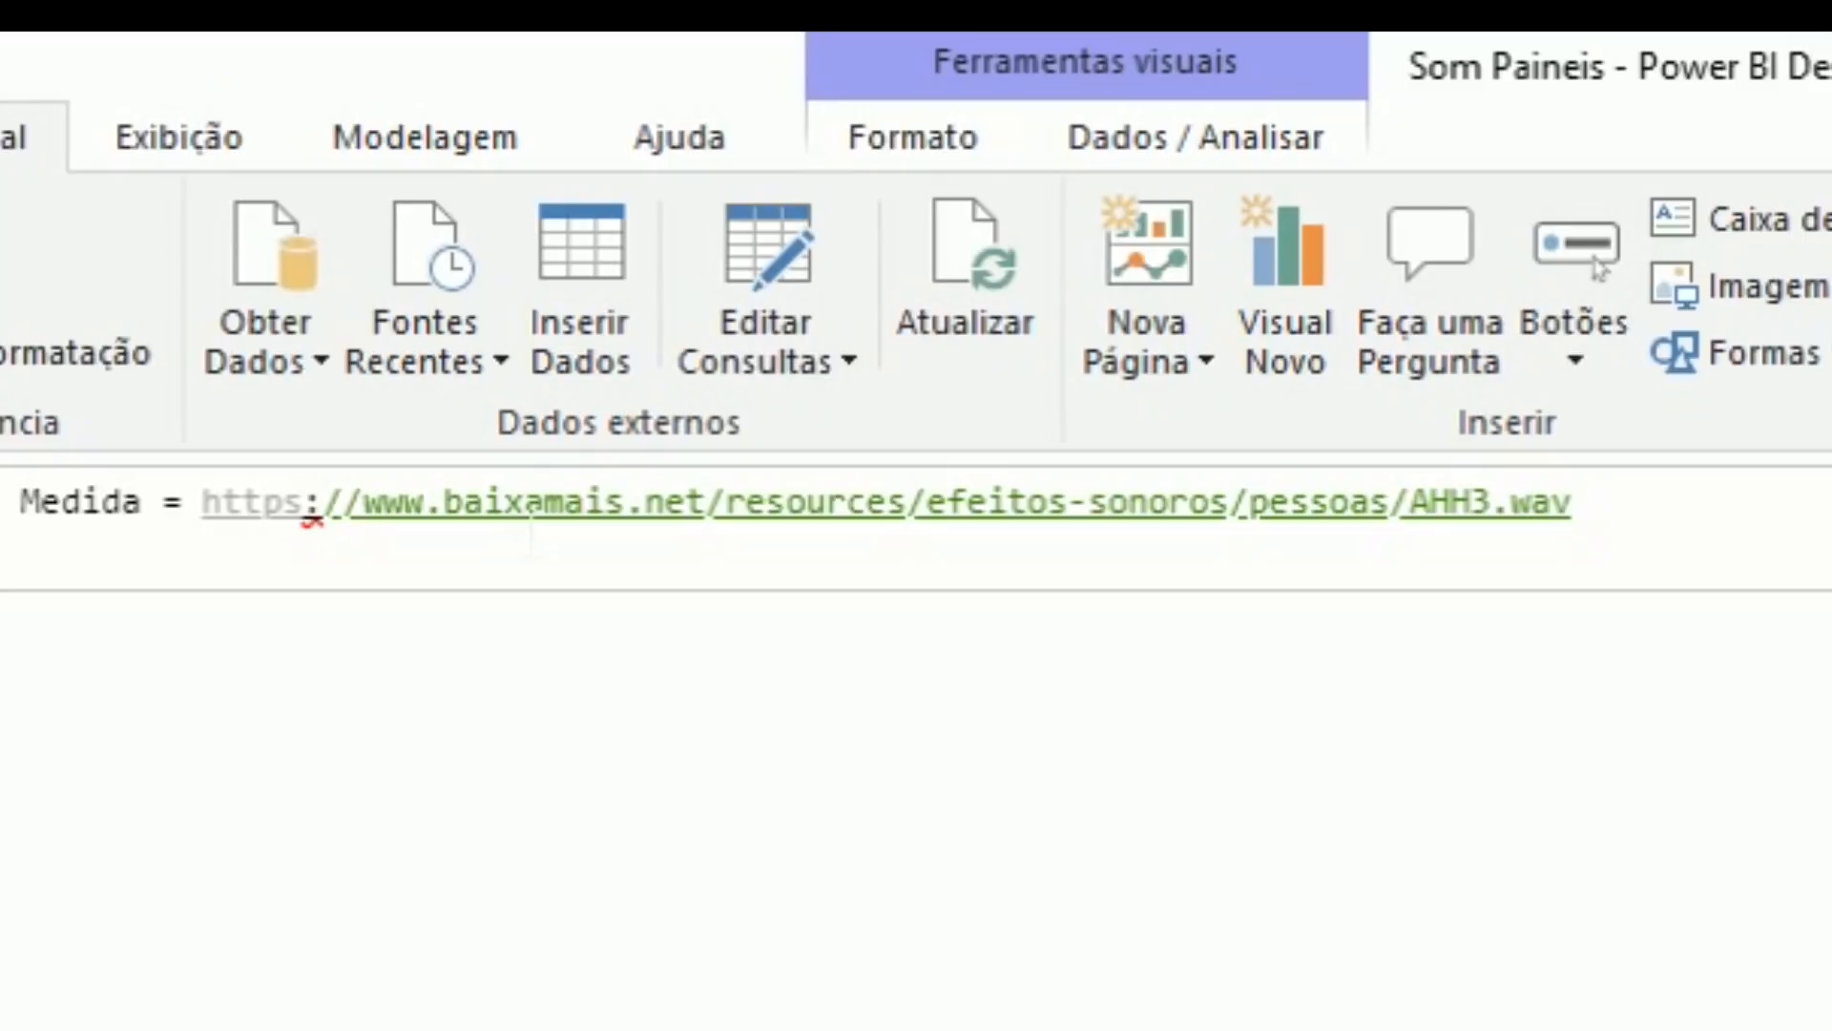
text(")
key(ctrl+Left)
key(ctrl+Left)
key(ctrl+Left)
key(ctrl+Left)
key(ctrl+Left)
key(ctrl+Left)
key(ctrl+Left)
key(ctrl+Left)
key(ctrl+Left)
key(ctrl+Left)
key(ctrl+Left)
key(ctrl+Left)
key(ctrl+Left)
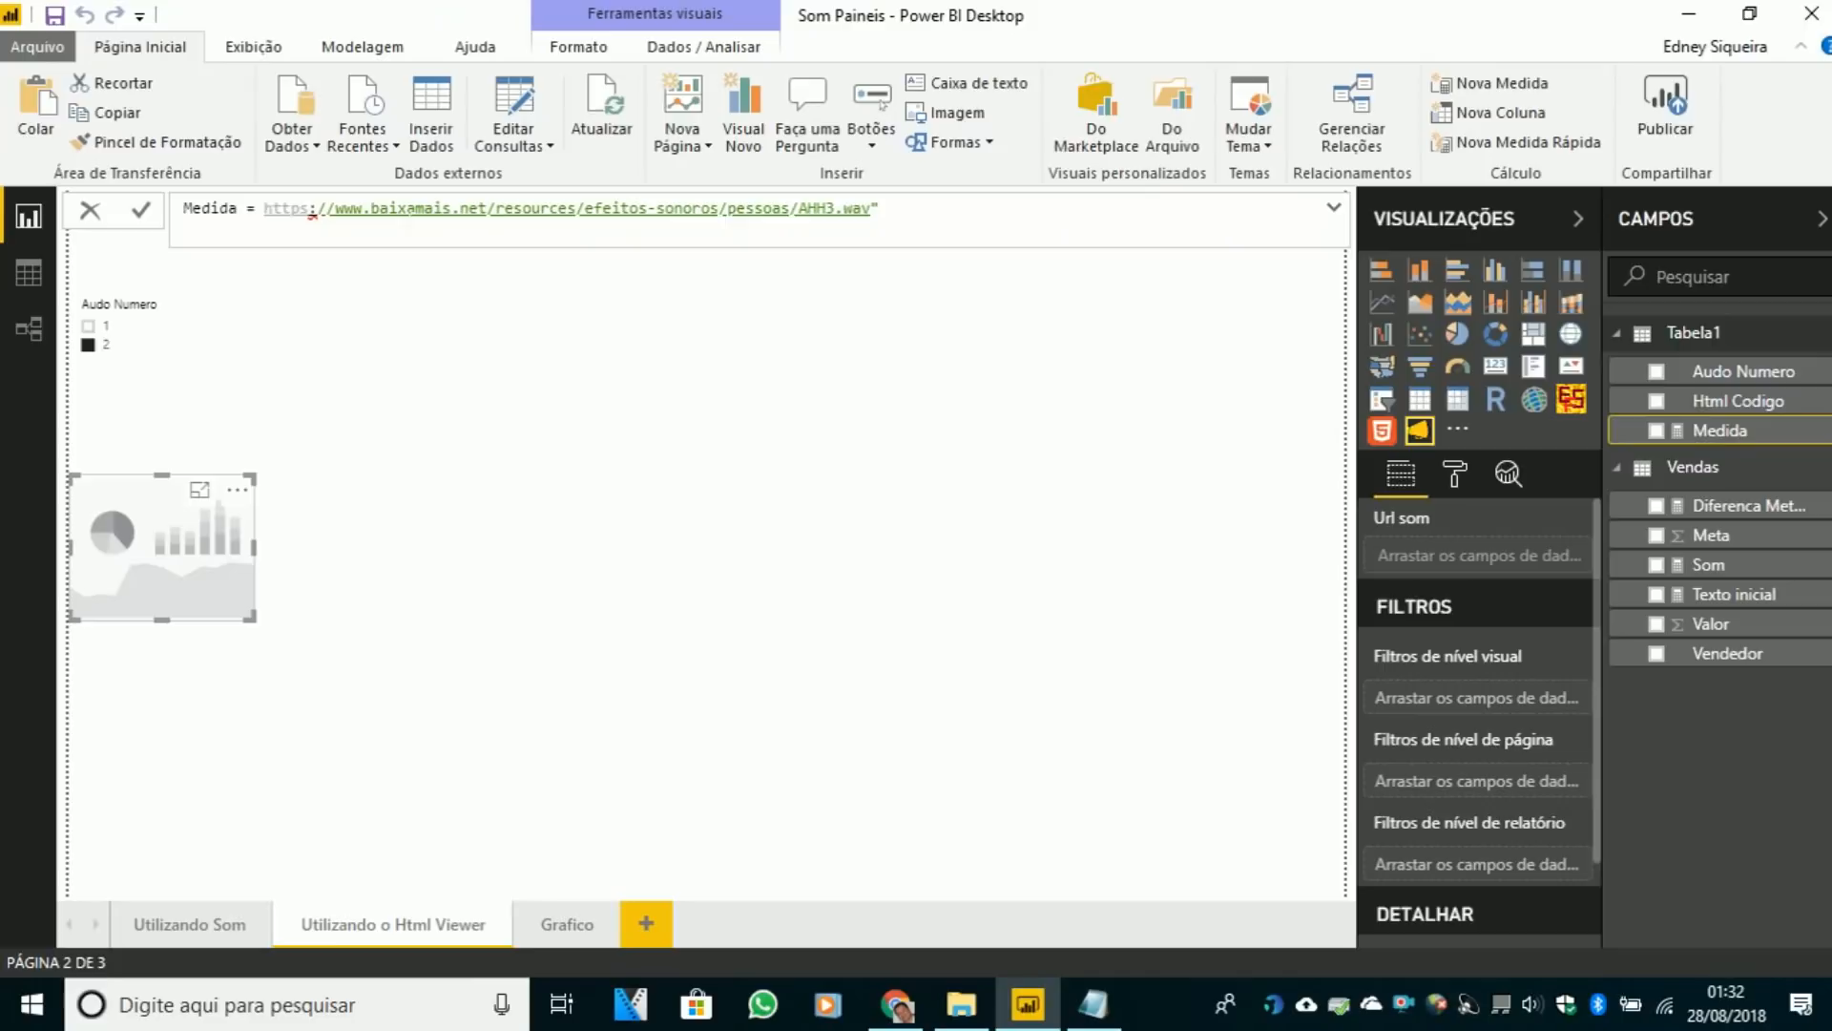
text(")
key(Return)
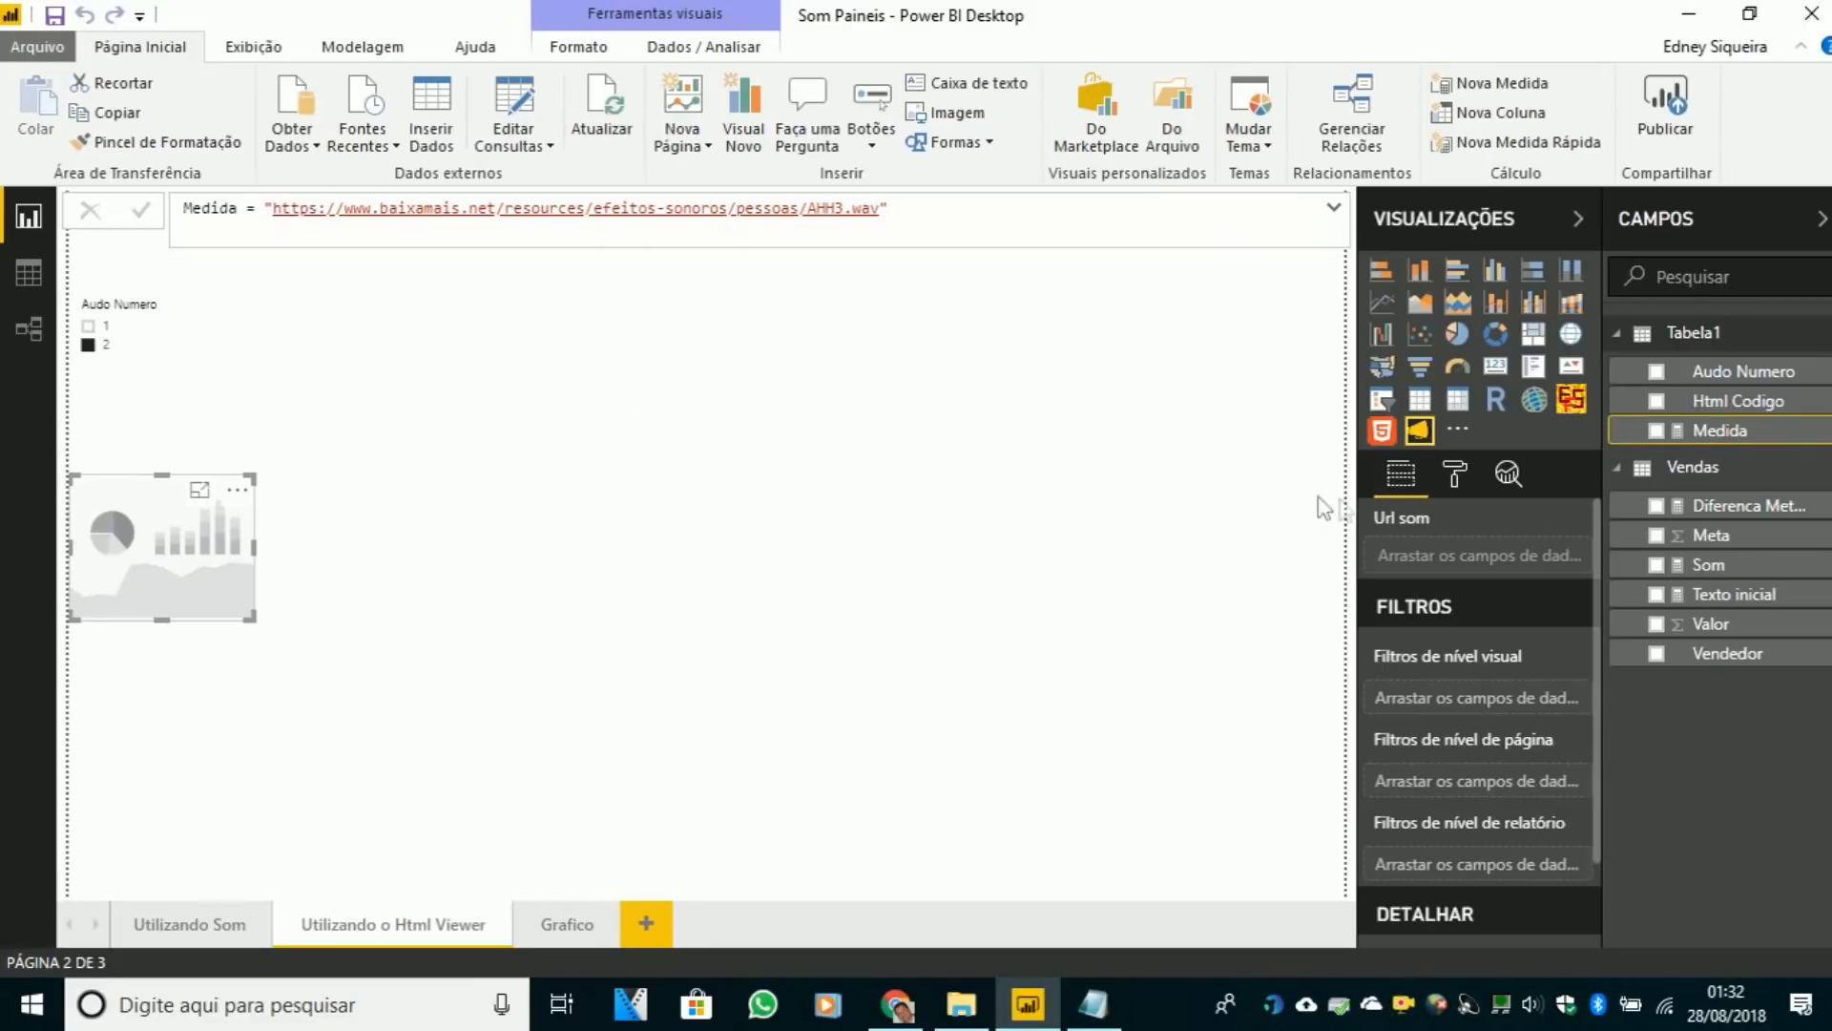
- Put Medida in the sound visual's Url som, widen the visual, and test slicer item 1
drag(1692, 441, 1498, 569)
drag(1728, 430, 1493, 558)
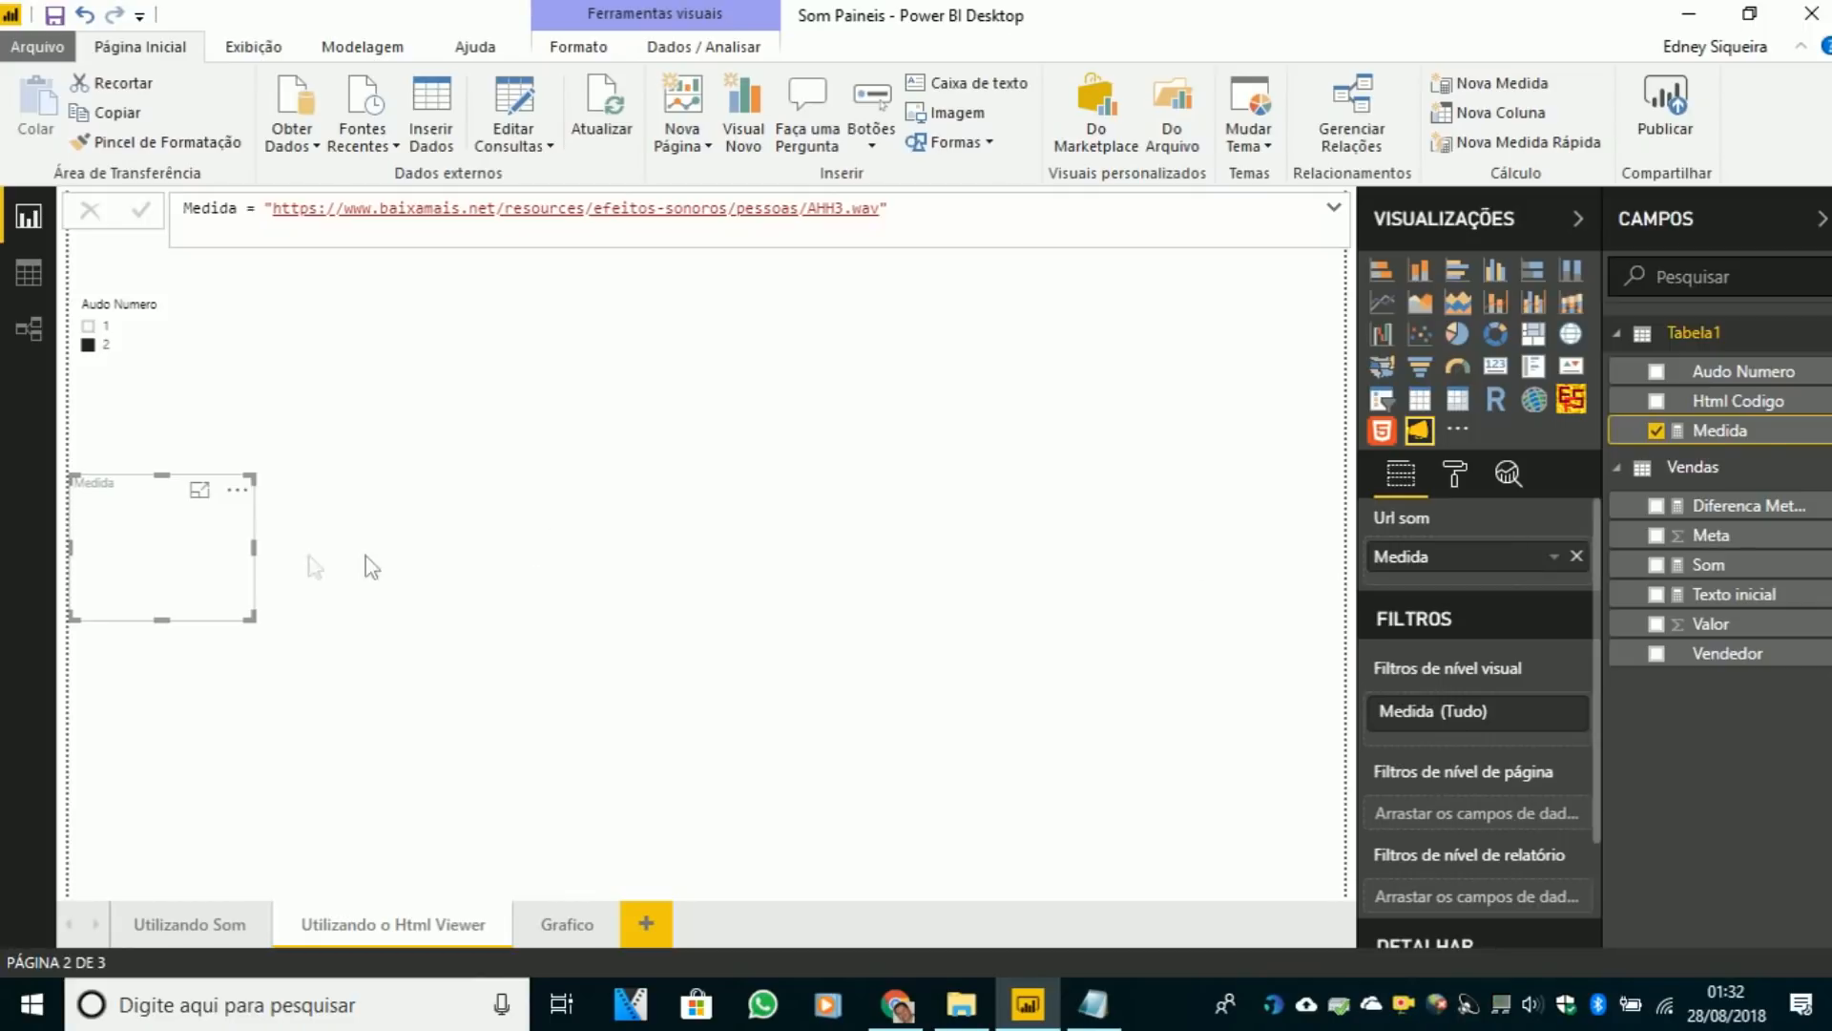
drag(254, 626, 828, 527)
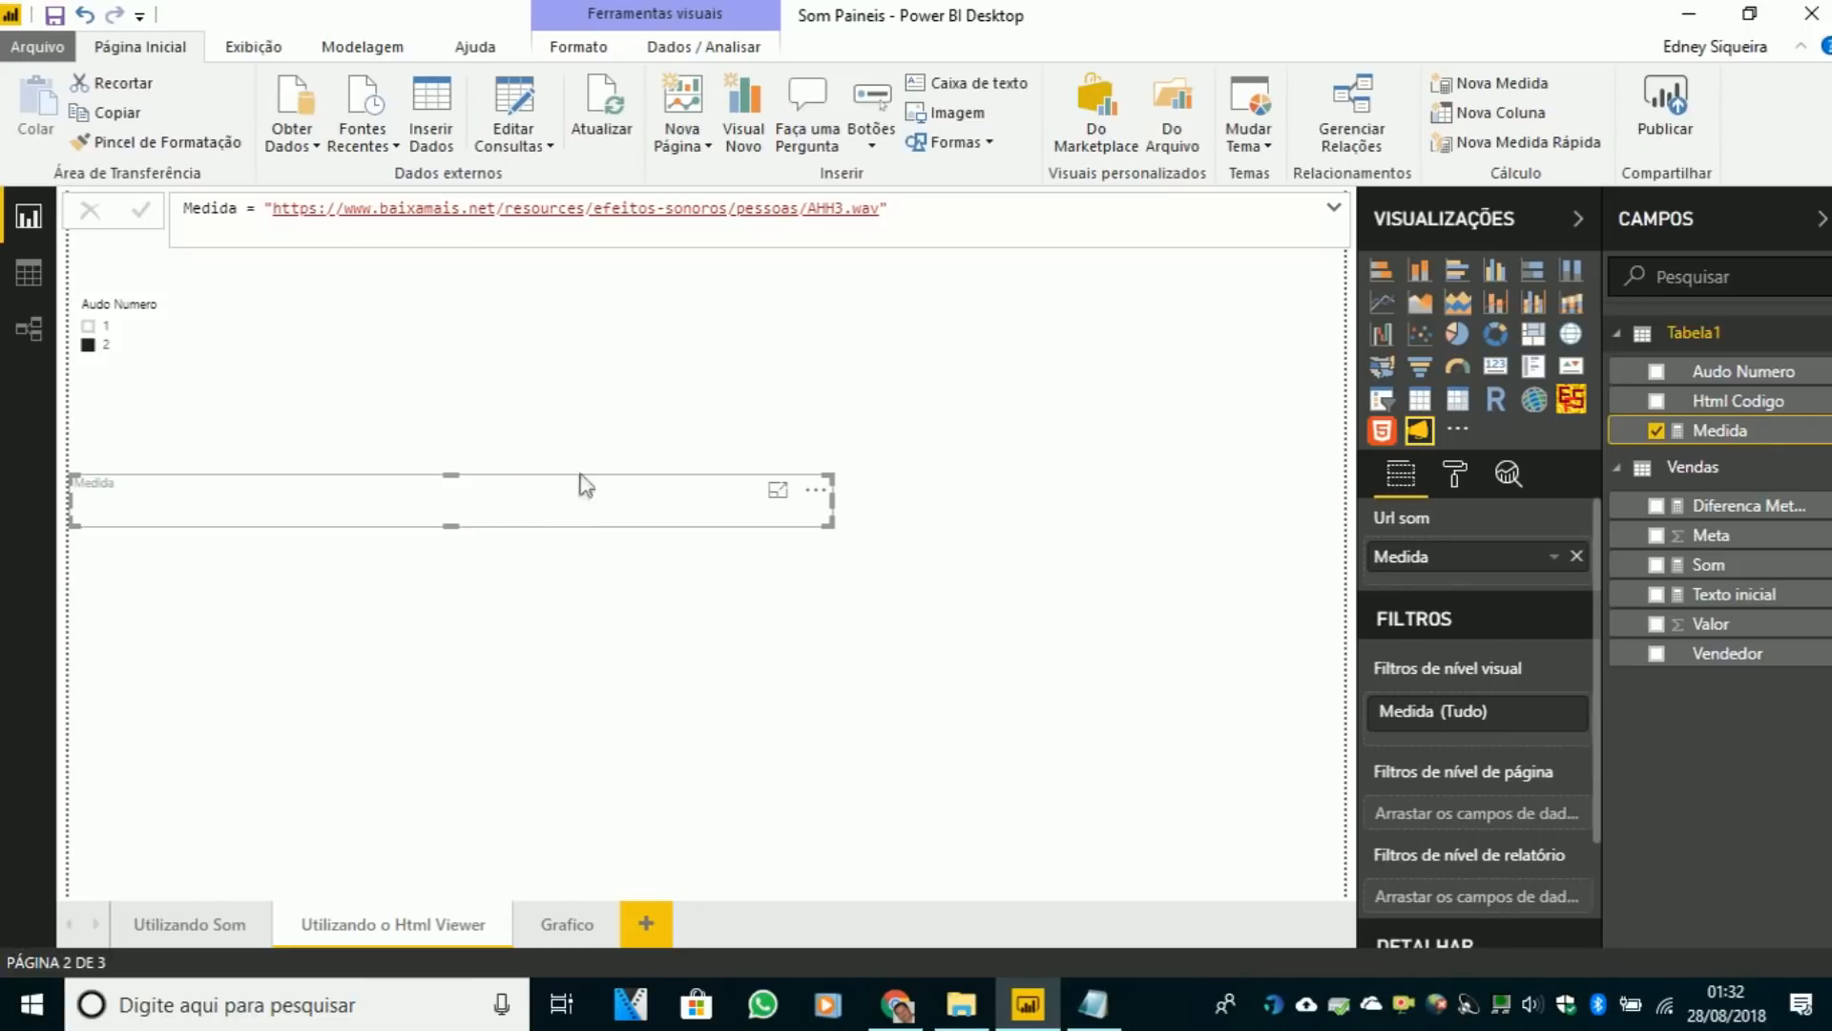
click(90, 329)
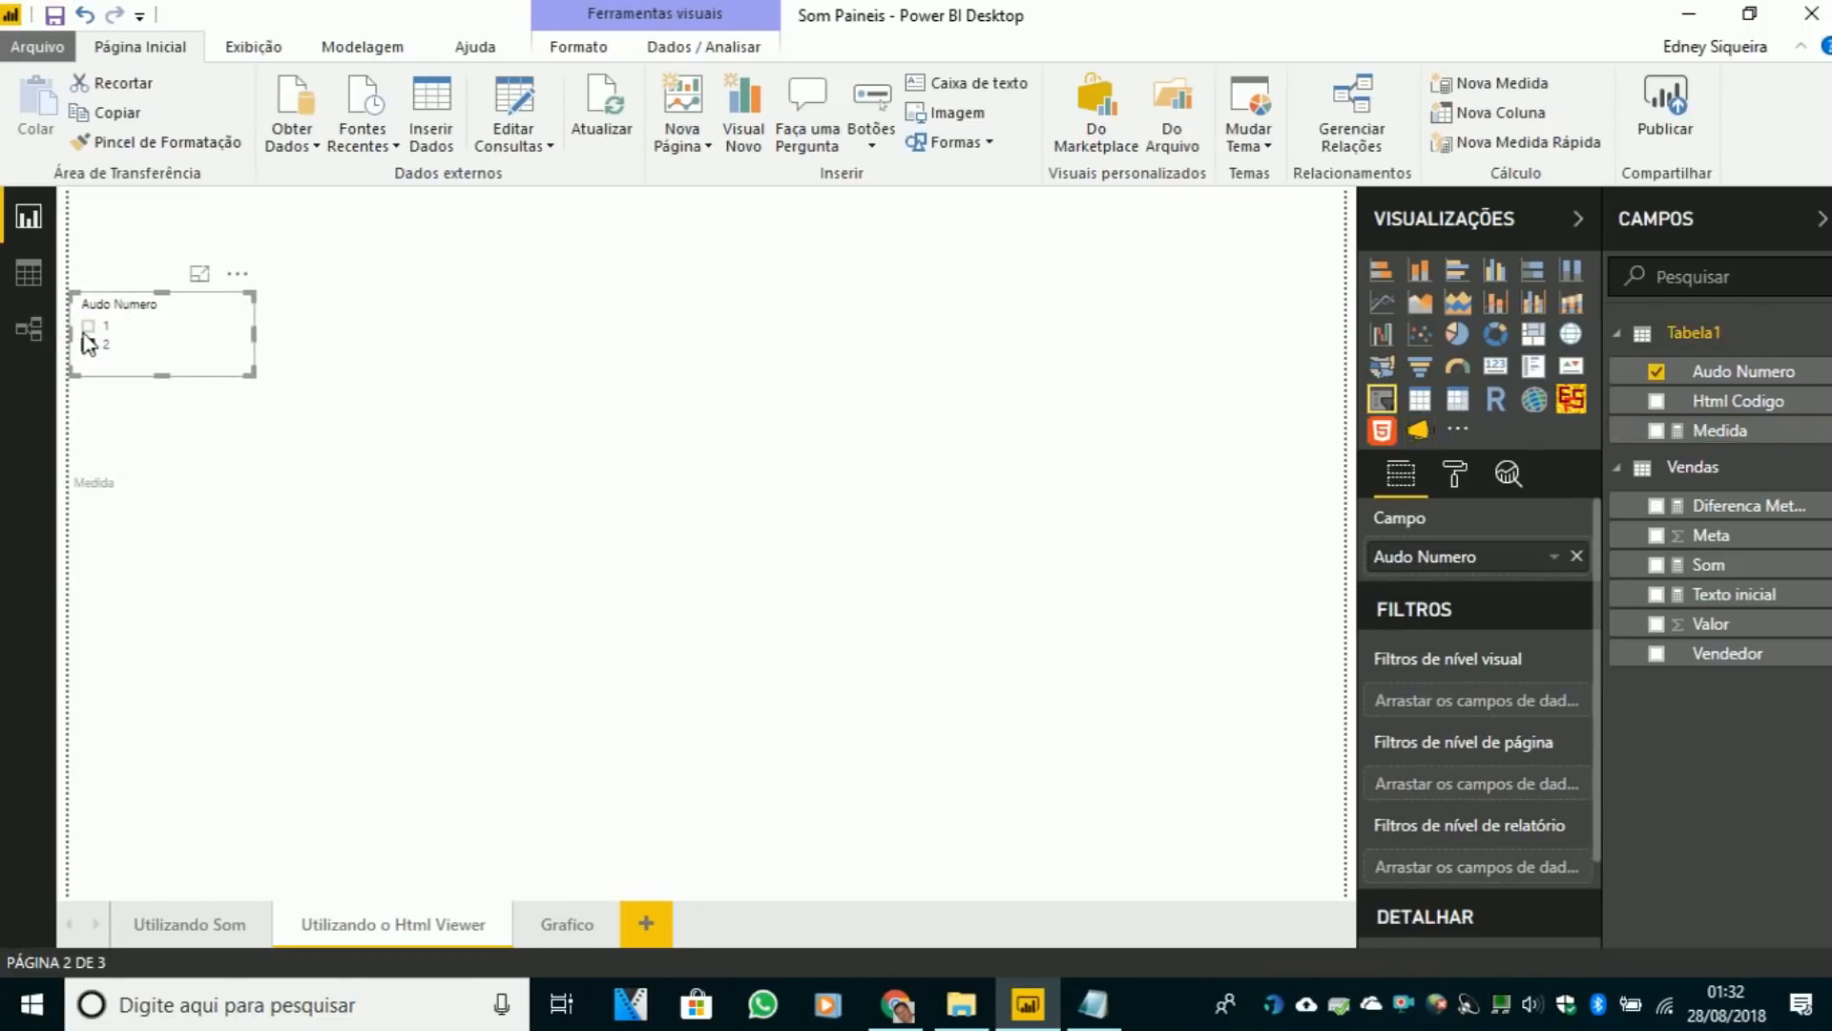
click(88, 326)
click(661, 469)
click(212, 495)
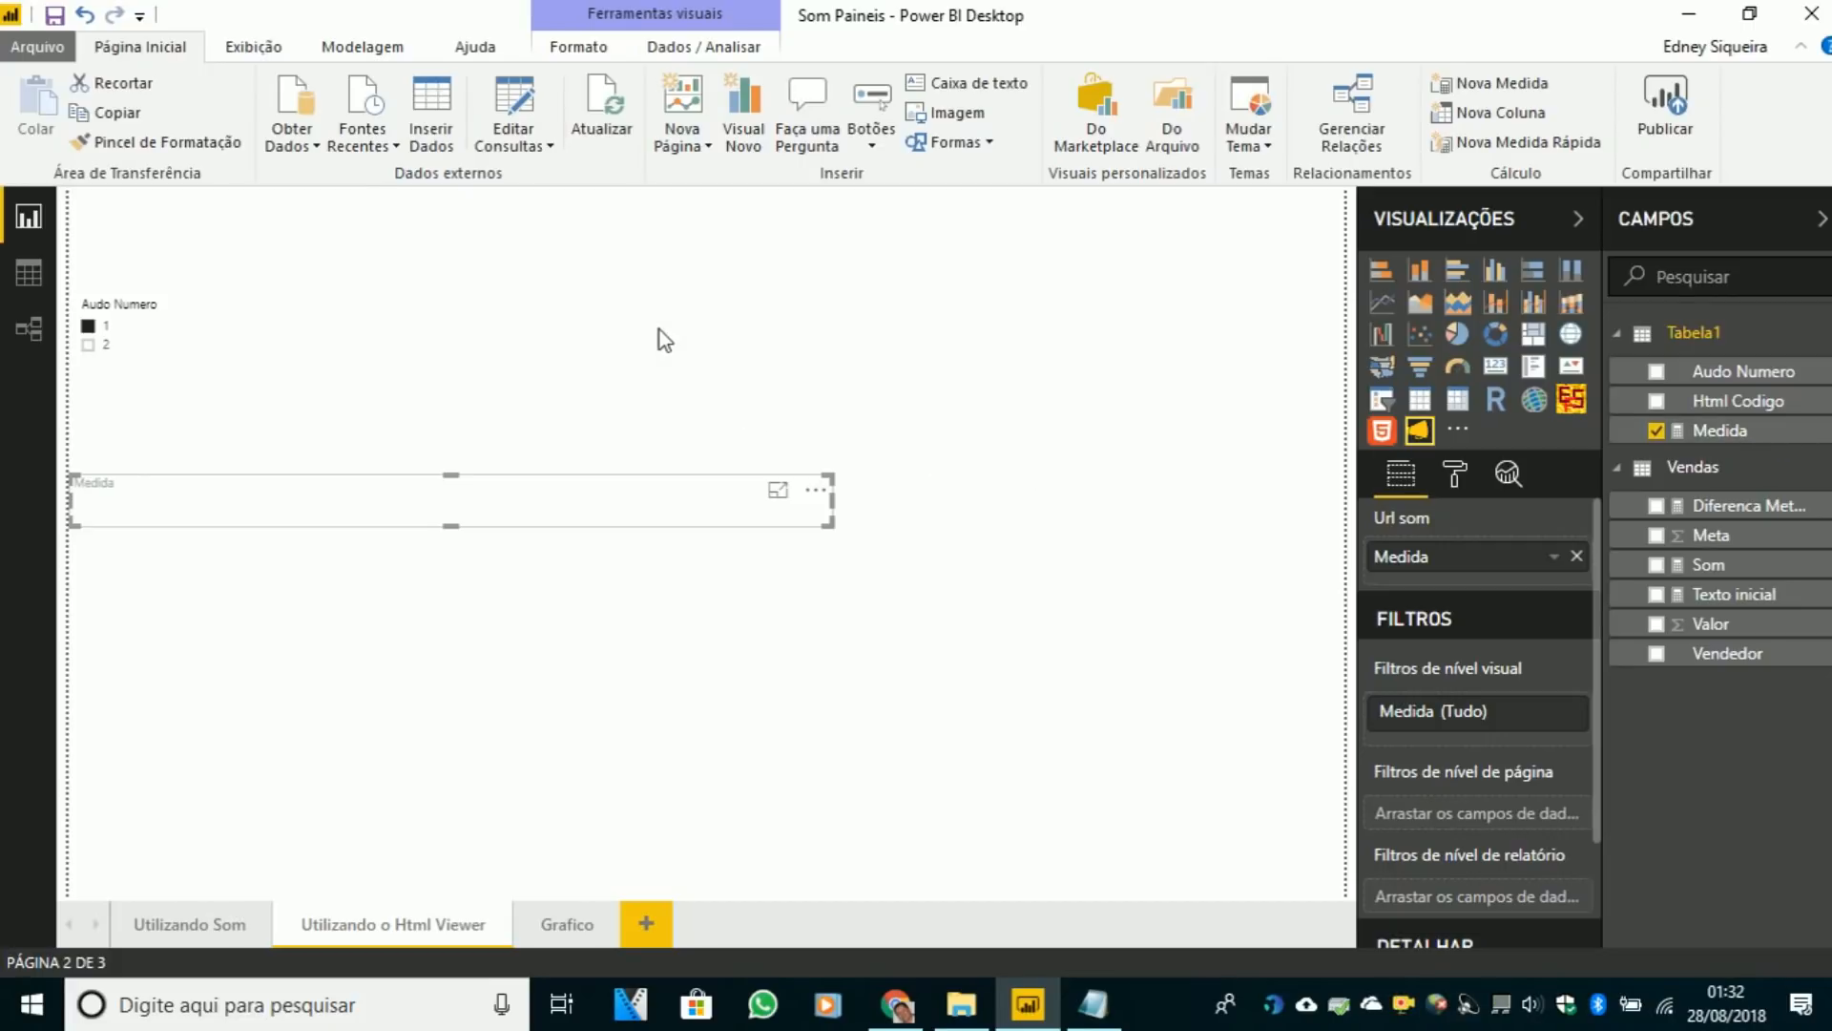
- Delete the Tabela1 table and go to the Grafico page
right_click(1705, 334)
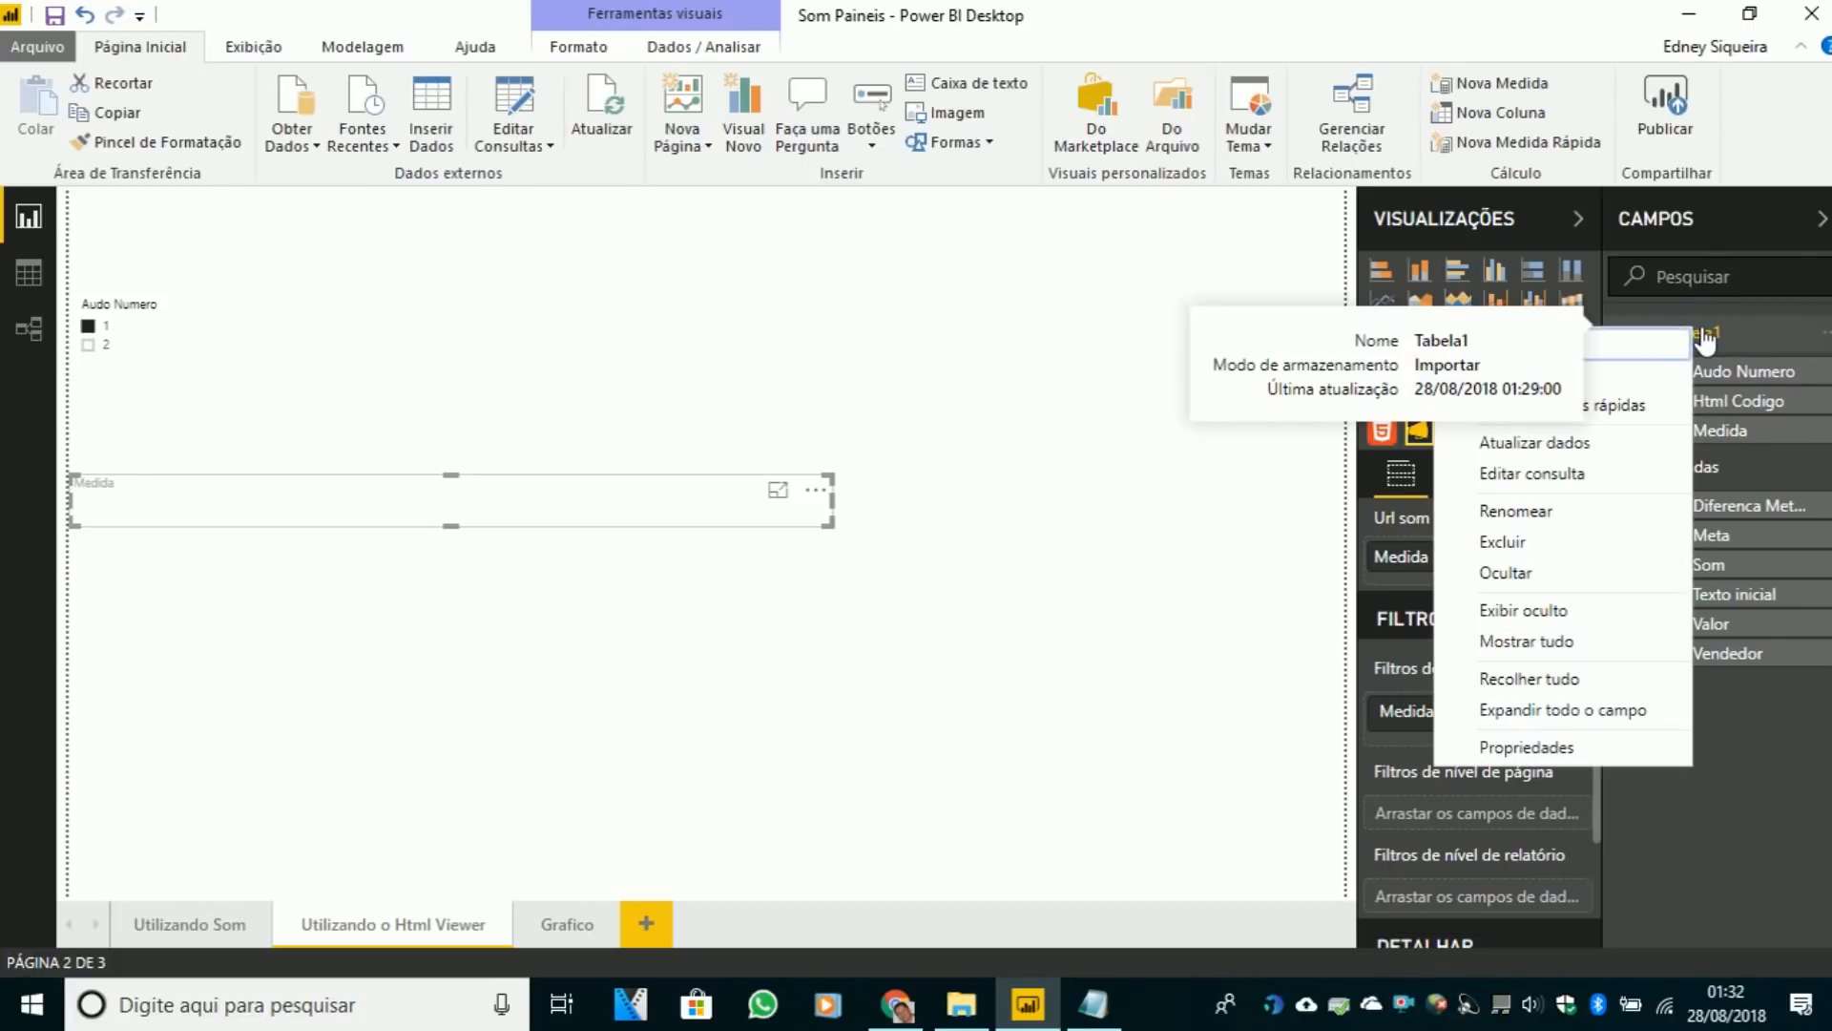
click(1577, 542)
click(1049, 540)
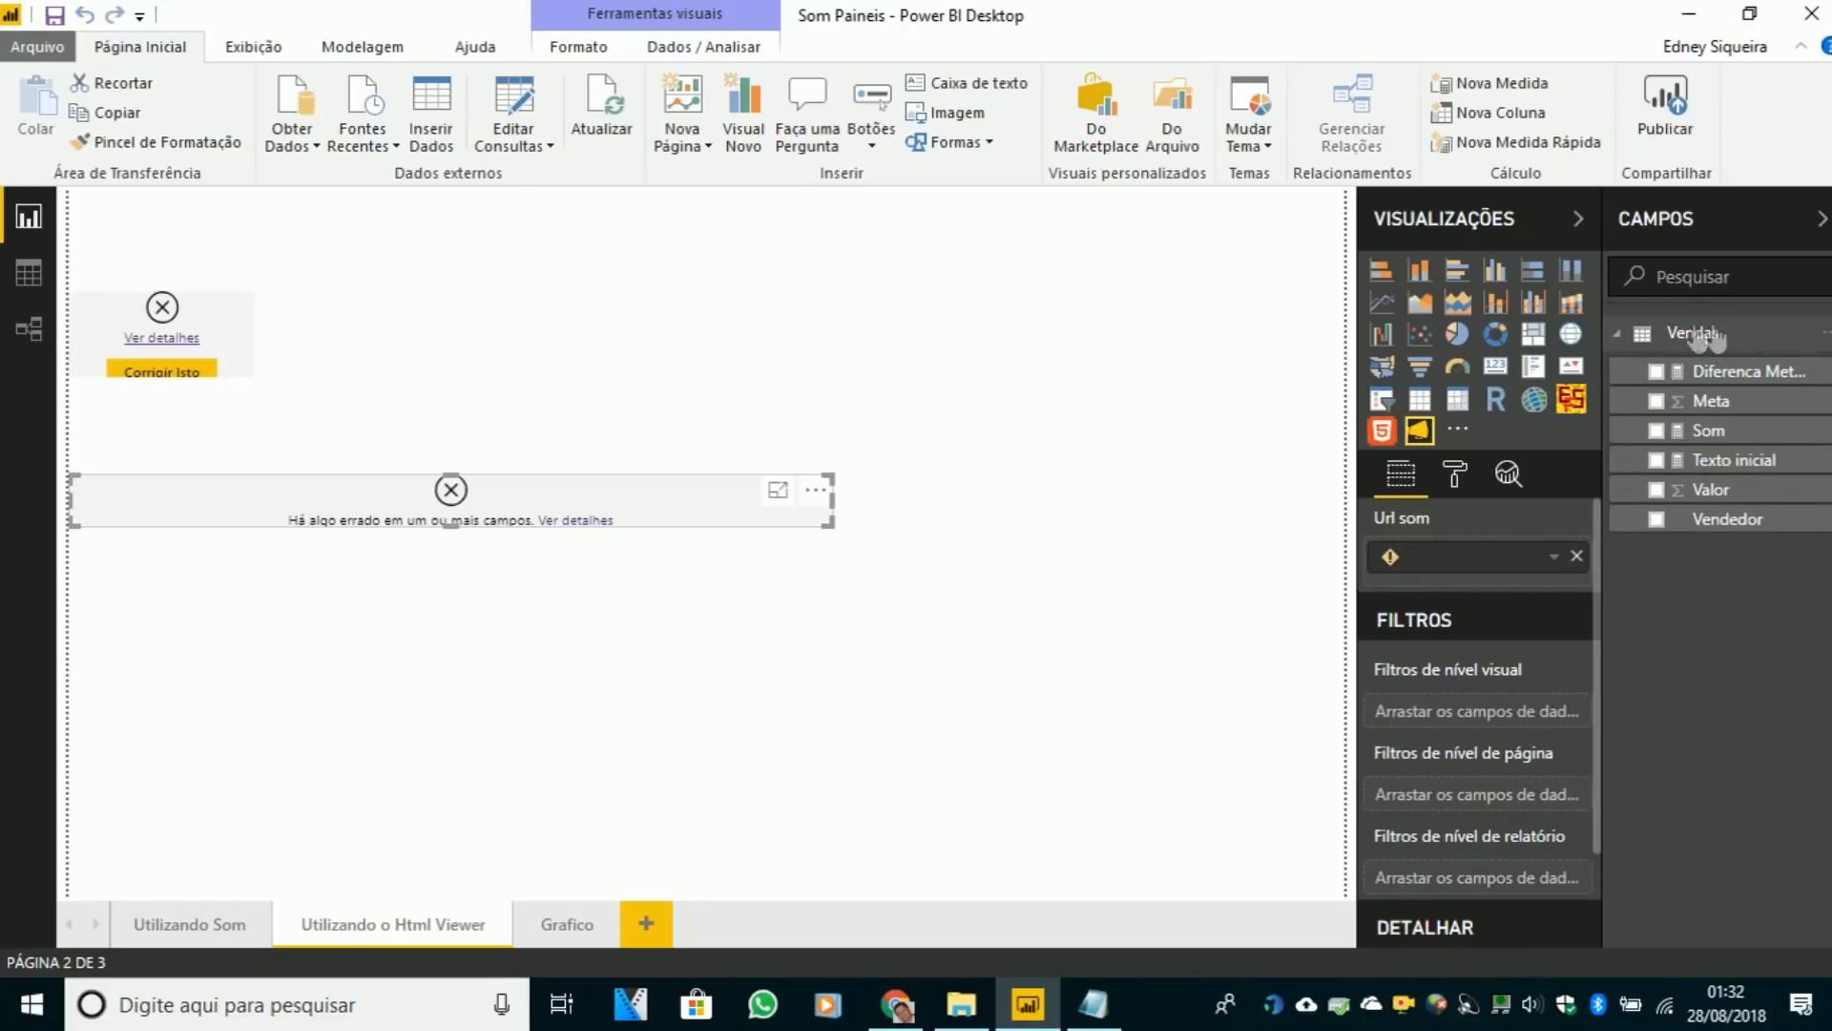
click(569, 925)
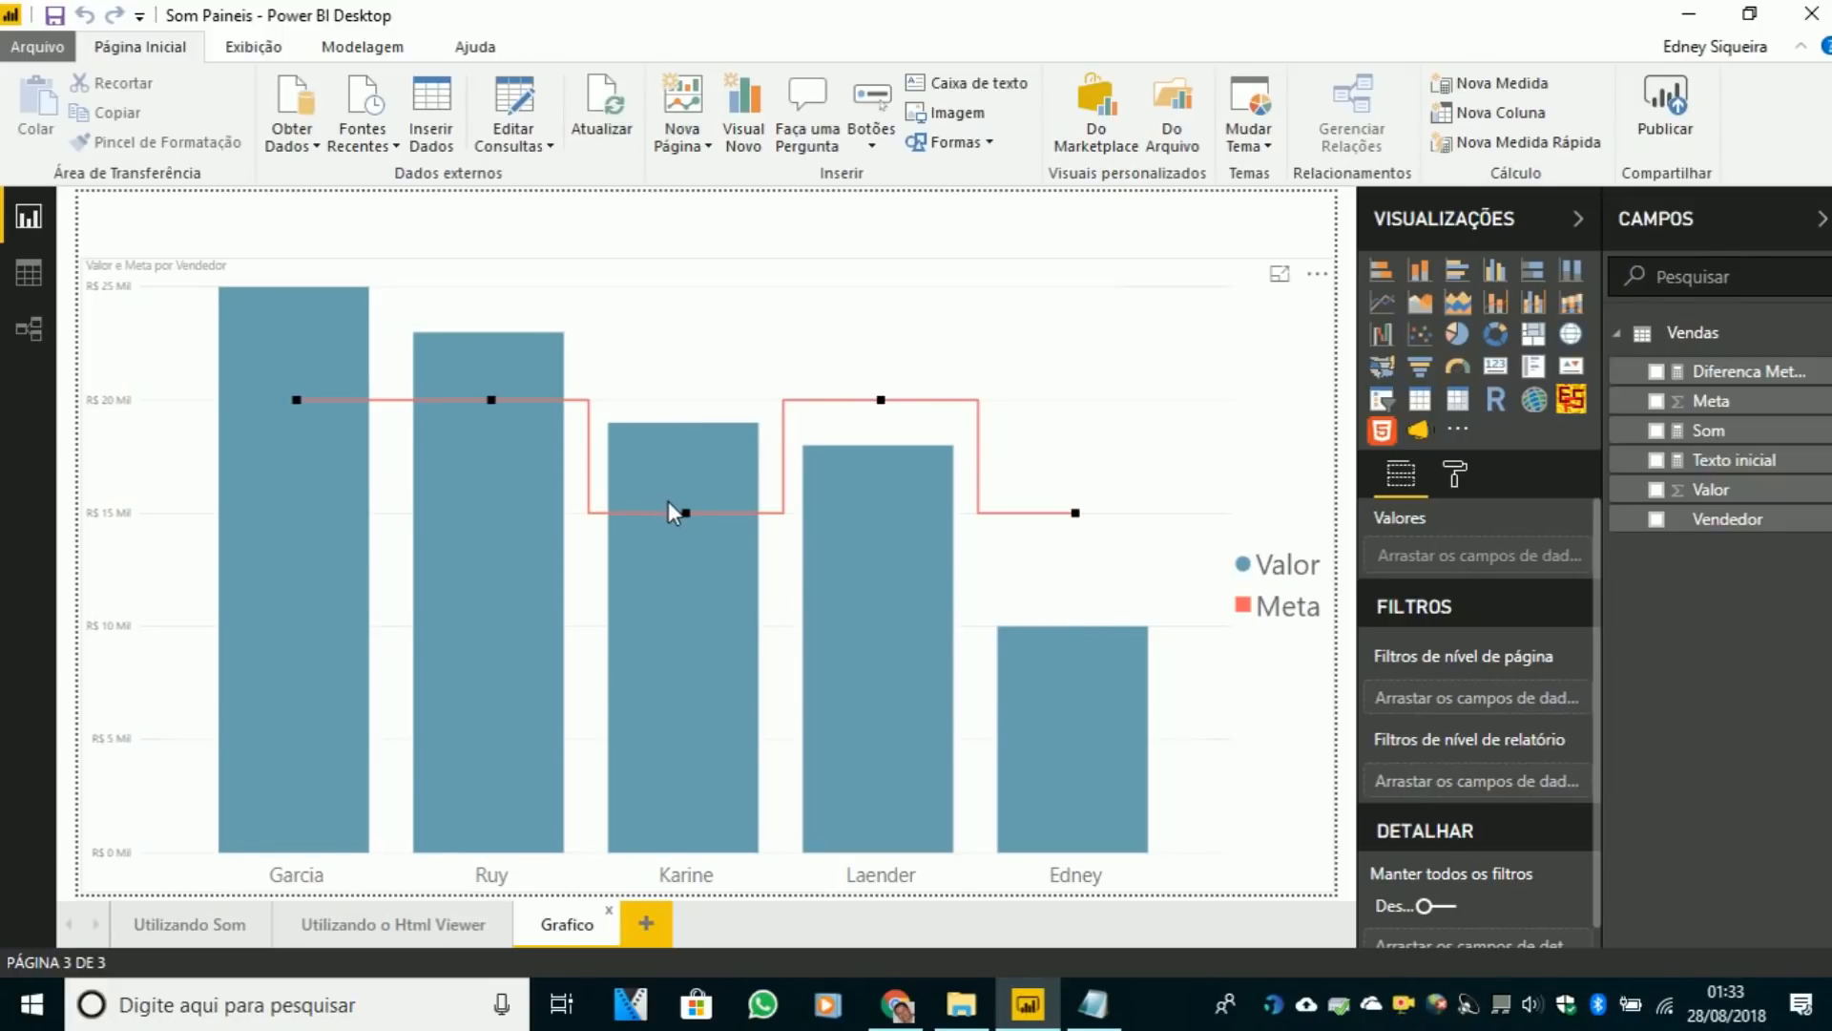
- Read the chart bar tooltips and show the Diferenca Meta x Realizado measure's formula
mouse_move(675, 513)
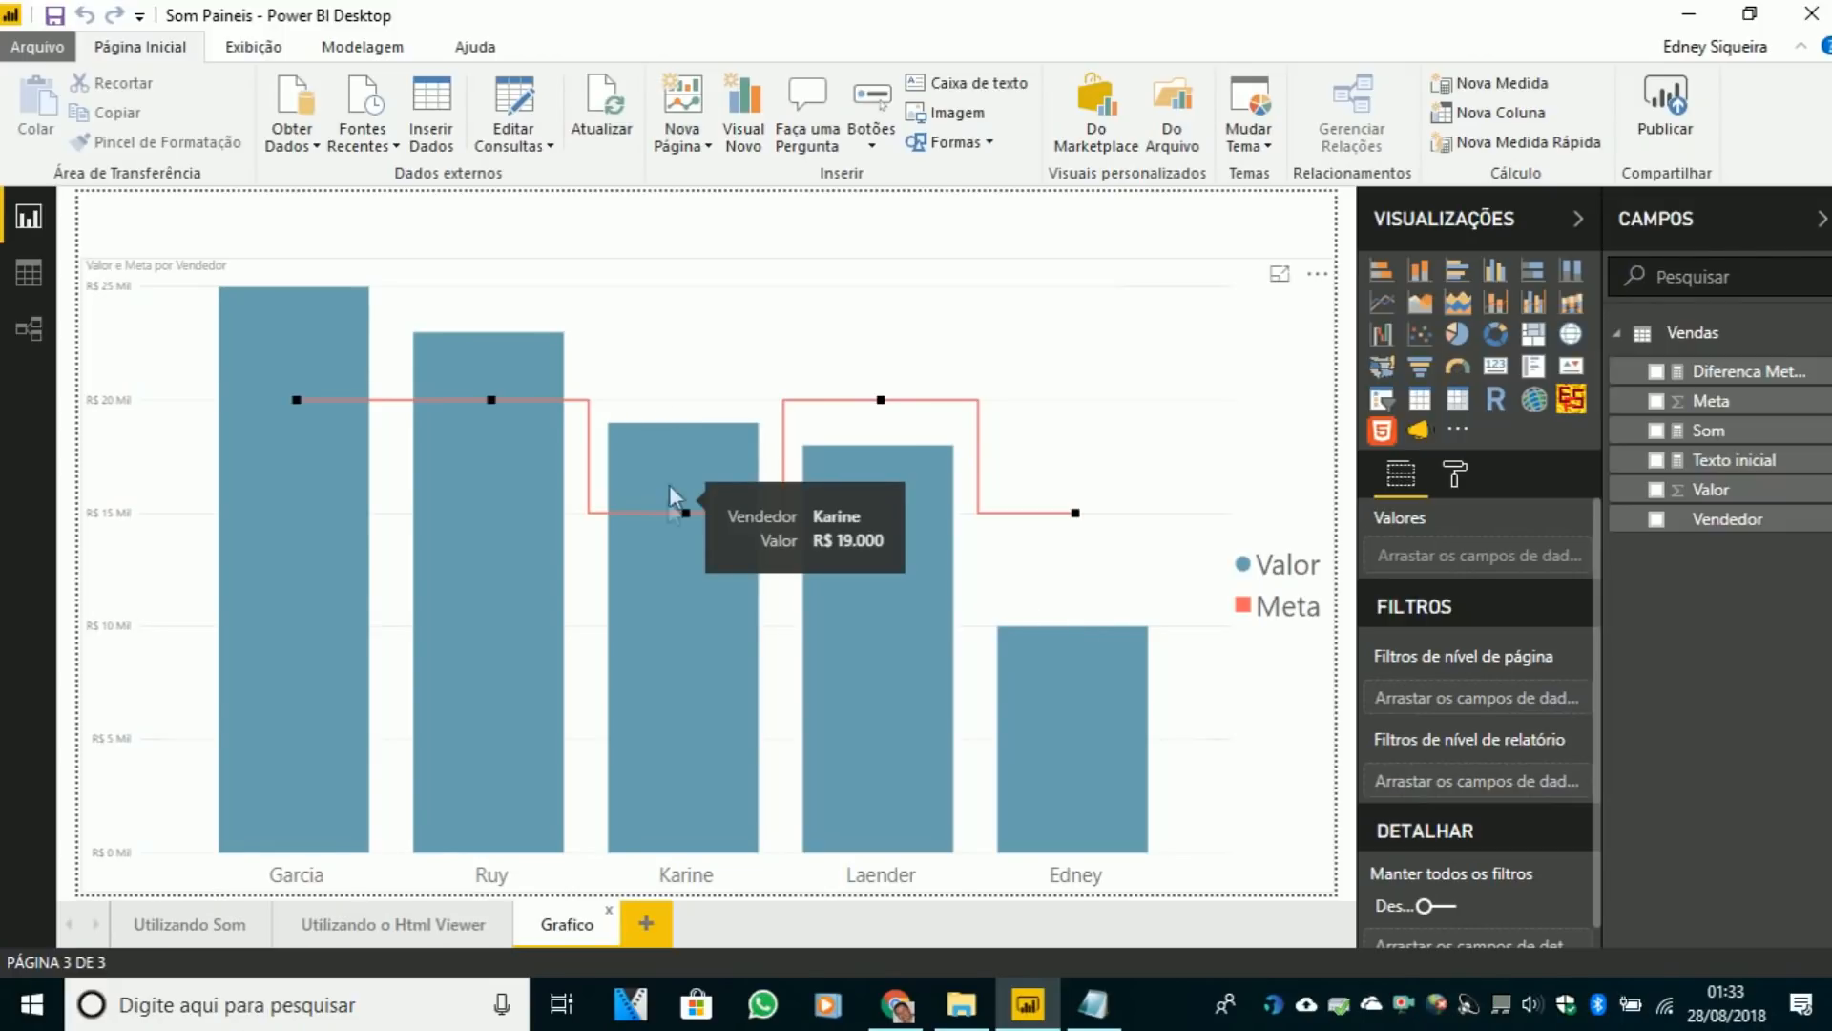
mouse_move(298, 289)
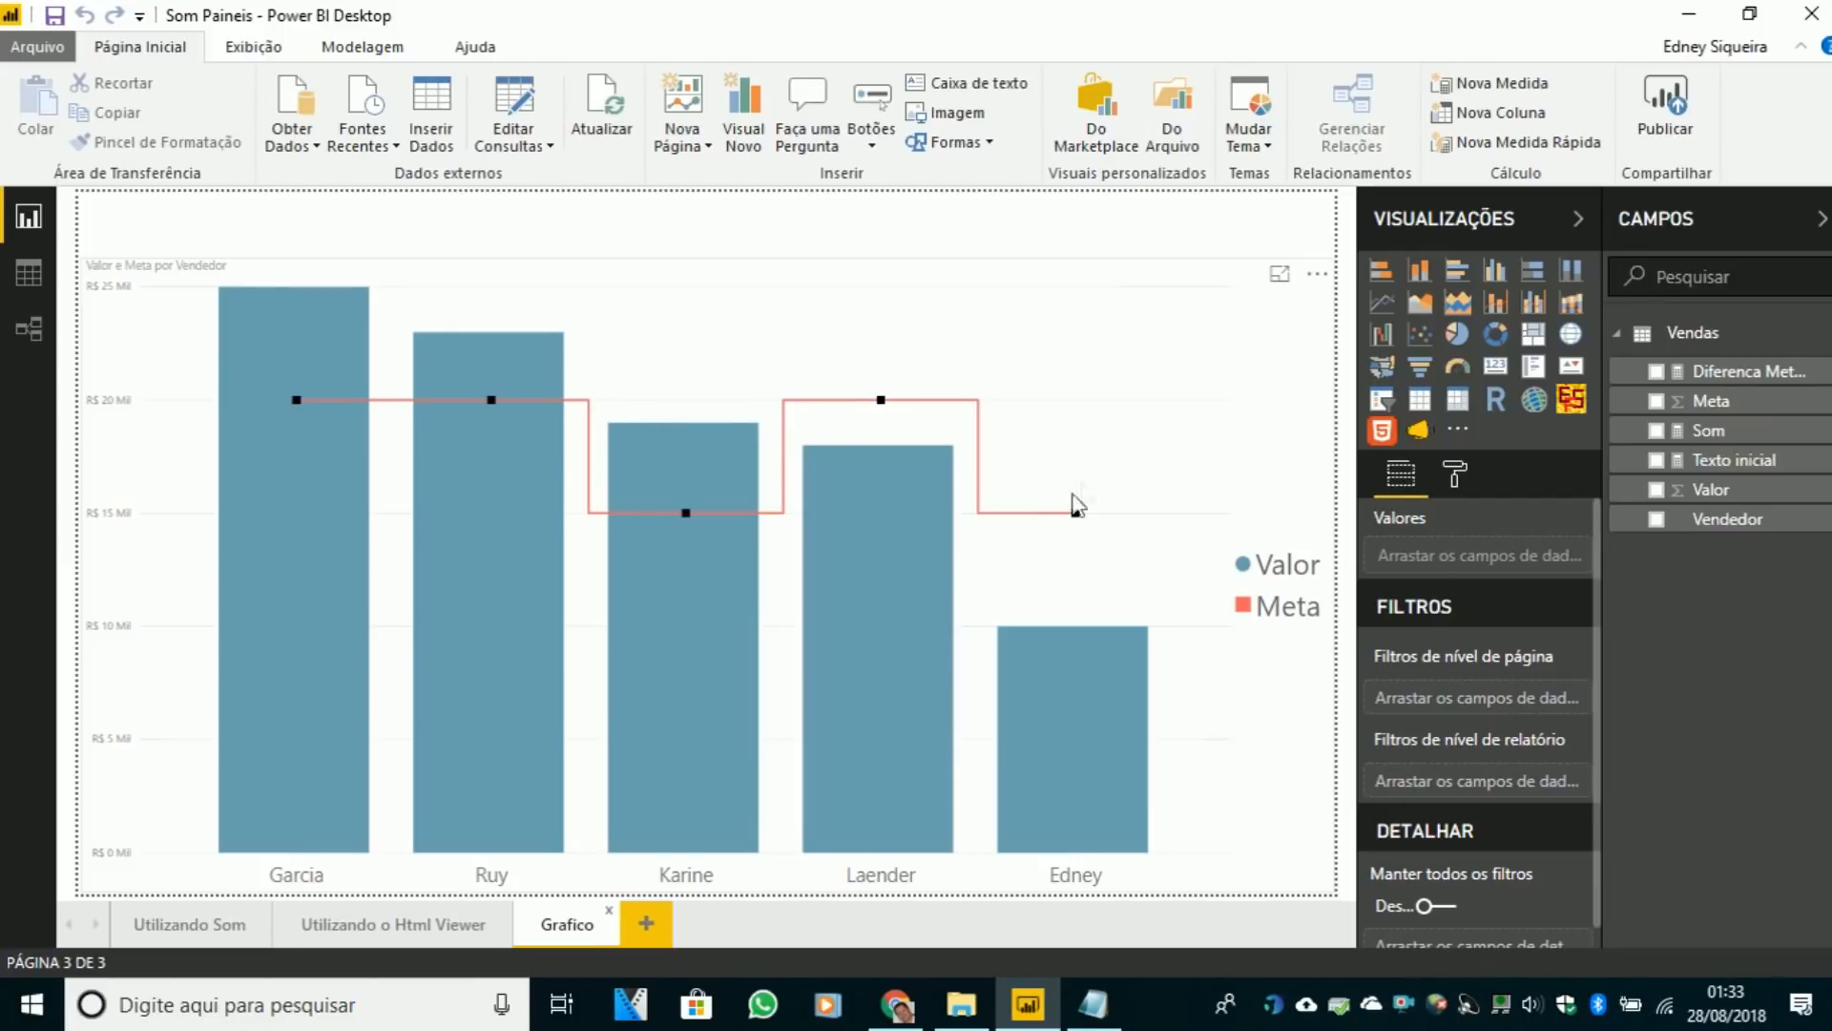
click(1786, 383)
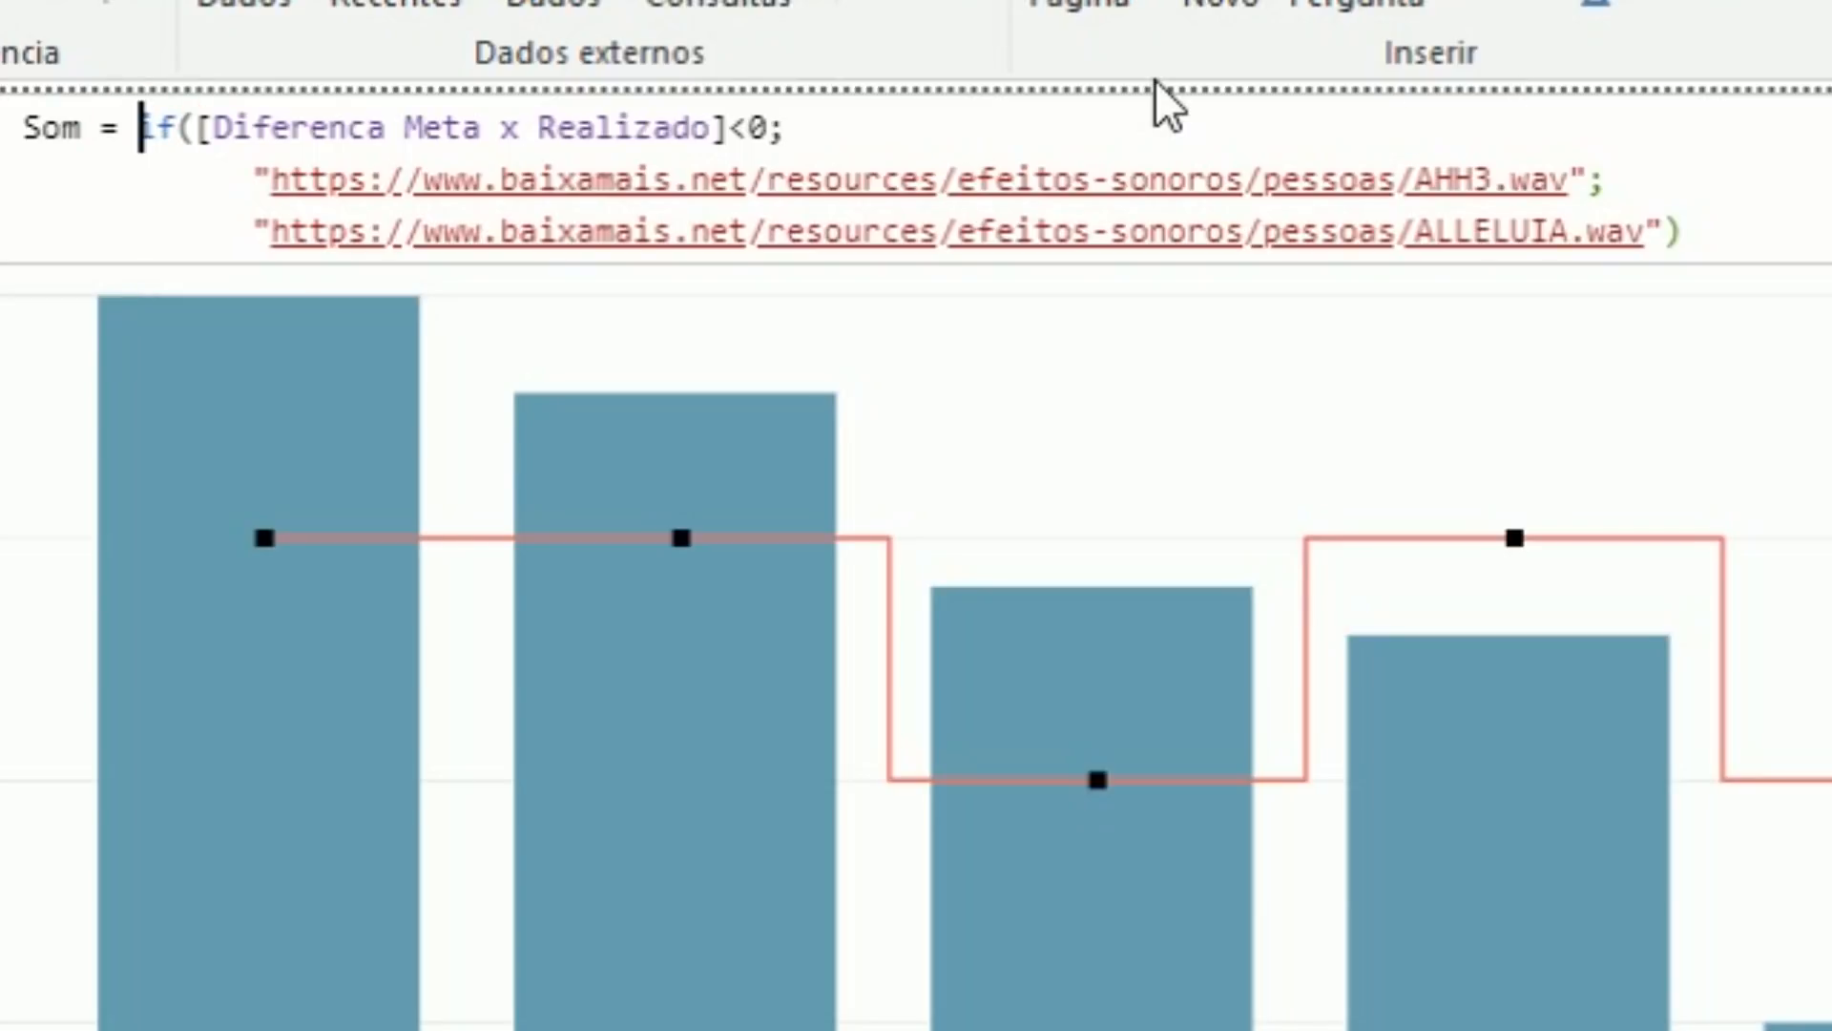
key(ctrl+Left)
key(ctrl+Right)
key(ctrl+Right)
key(ctrl+Right)
key(ctrl+Left)
key(ctrl+Left)
key(ctrl+Left)
key(ctrl+Right)
key(ctrl+Right)
key(ctrl+Right)
key(ctrl+Left)
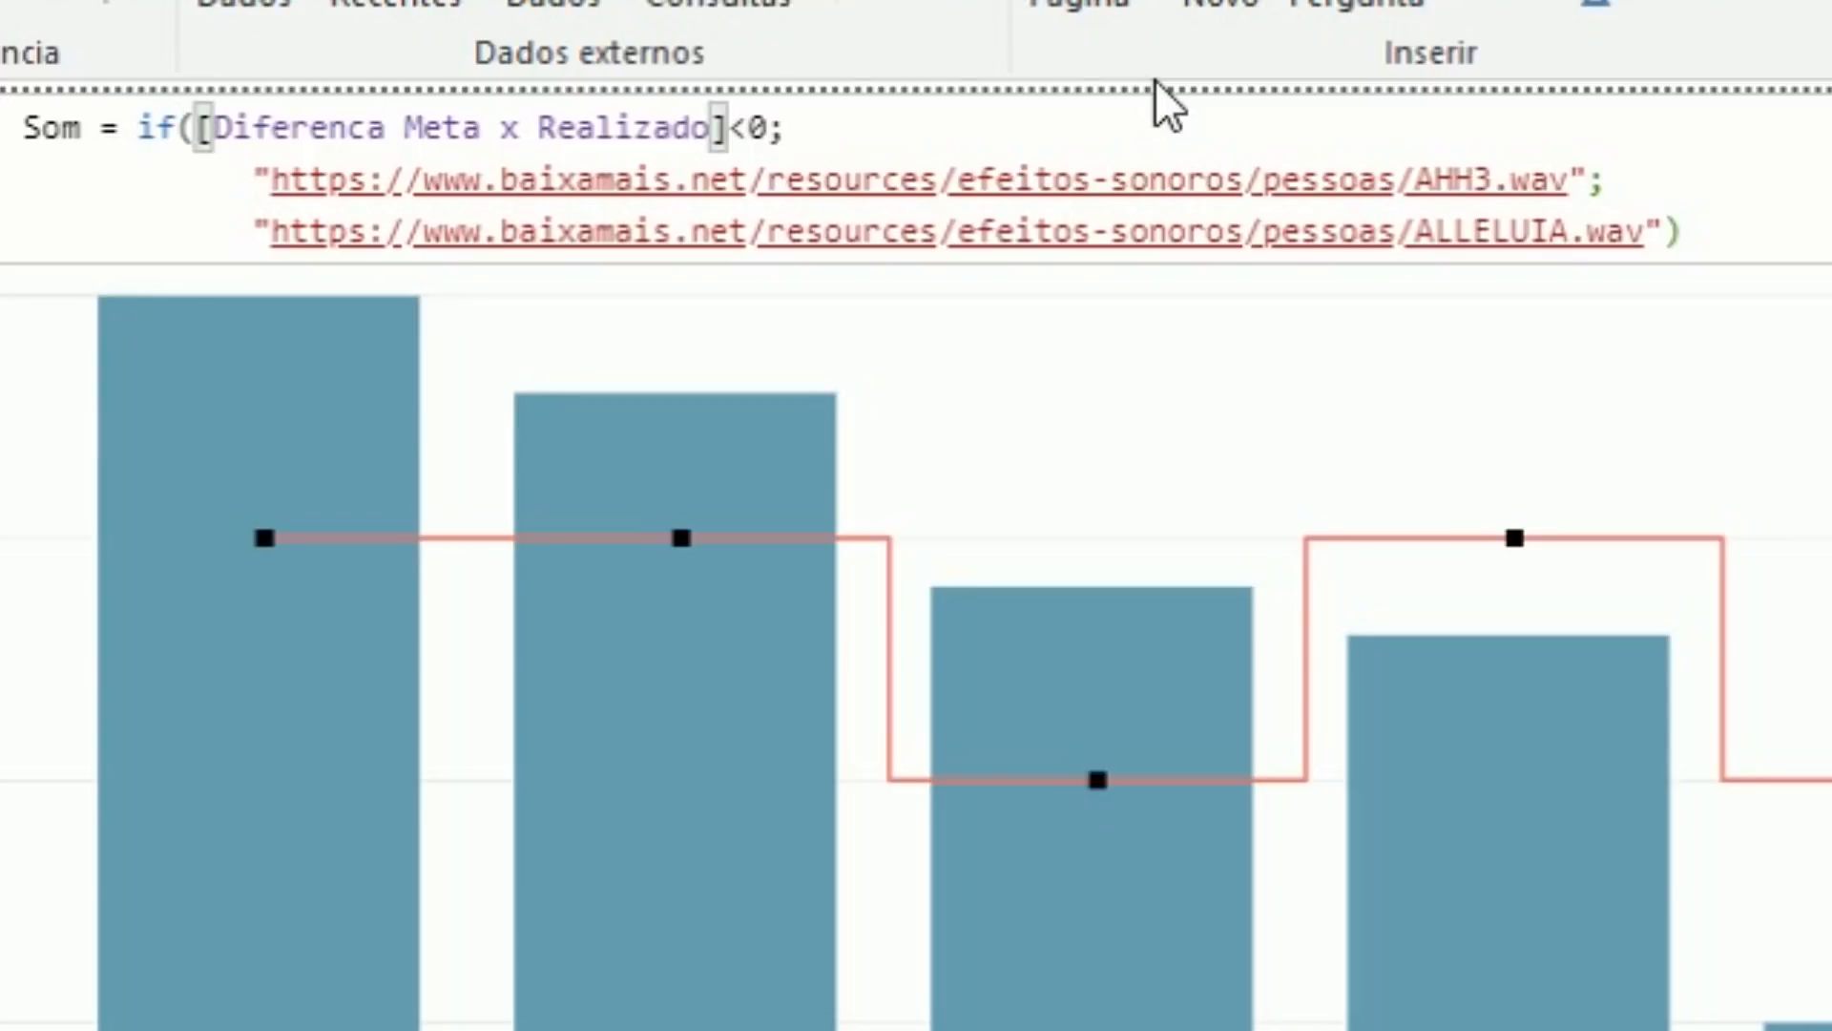
key(ctrl+Right)
key(ctrl+Right)
key(ctrl+Right)
key(ctrl+Right)
key(ctrl+Right)
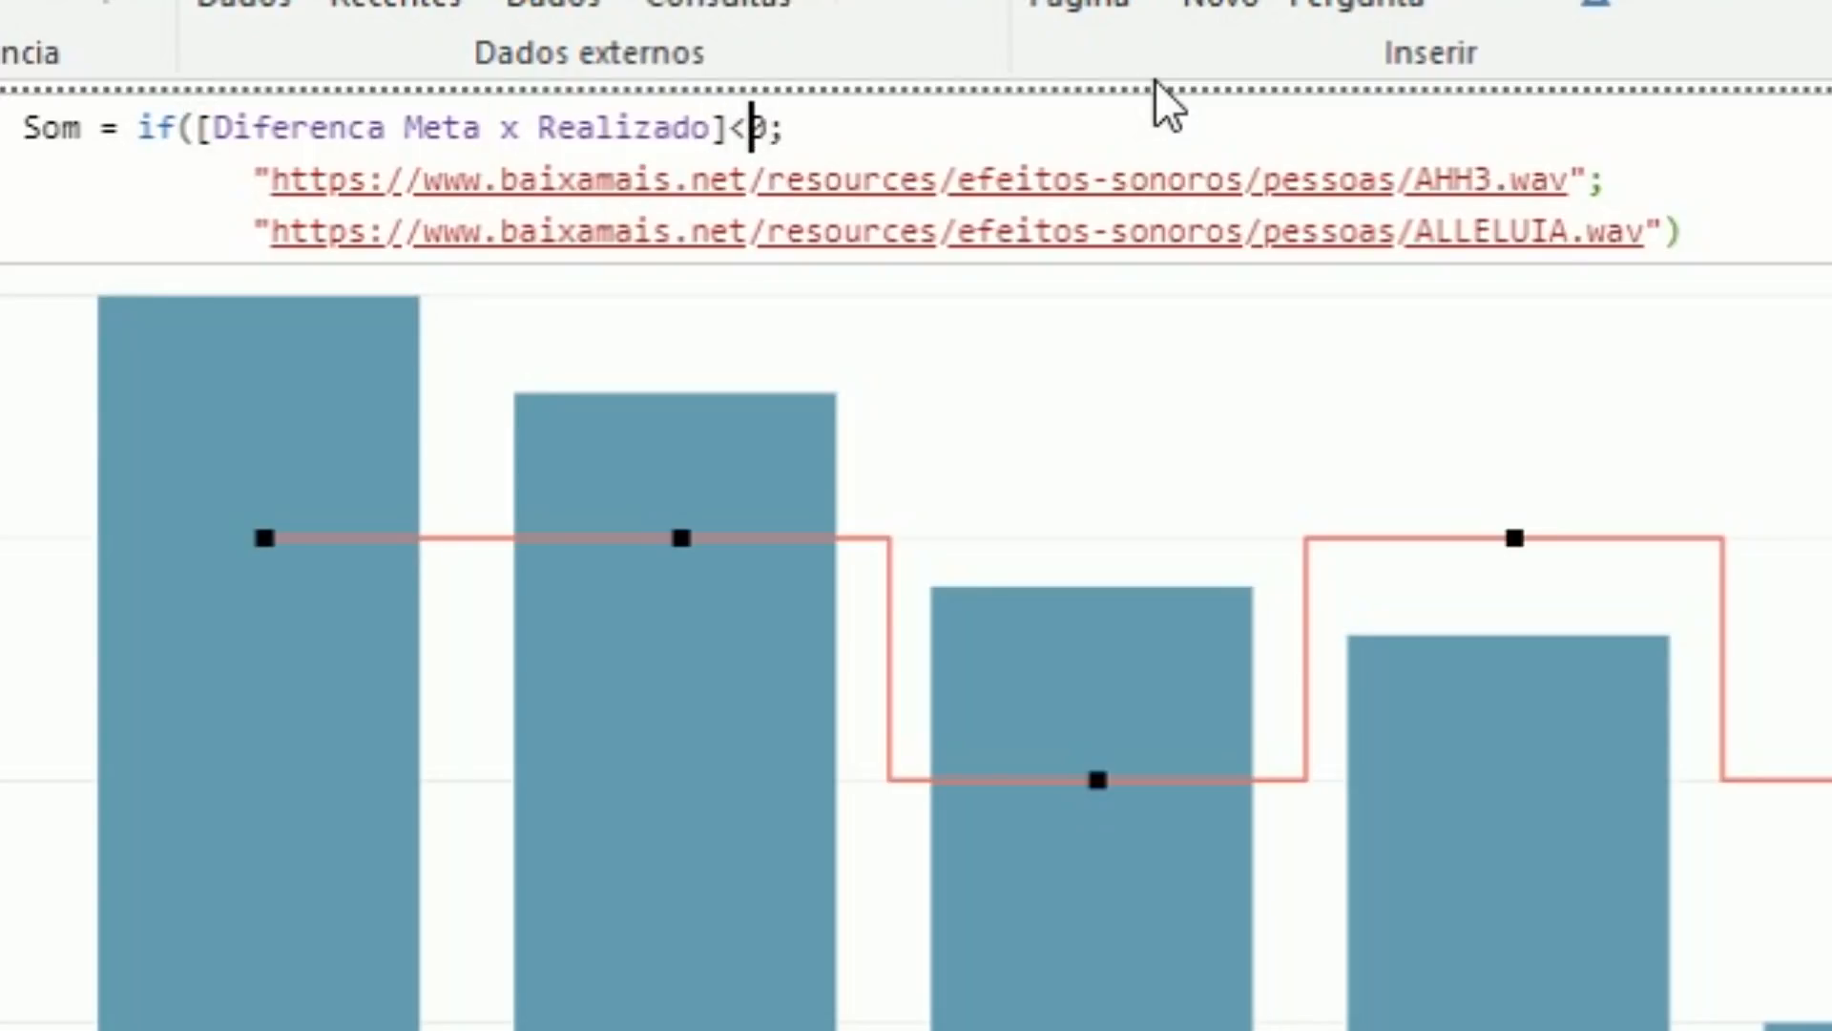
key(ctrl+Right)
key(Down)
key(ctrl+Right)
key(ctrl+Right)
key(ctrl+Right)
key(ctrl+Right)
key(ctrl+Right)
key(Down)
key(ctrl+Left)
key(ctrl+Left)
key(ctrl+Left)
key(ctrl+Left)
key(ctrl+Left)
key(ctrl+Left)
key(ctrl+Left)
key(ctrl+Right)
key(ctrl+Right)
key(ctrl+Right)
key(ctrl+Right)
key(ctrl+Right)
key(ctrl+Right)
key(End)
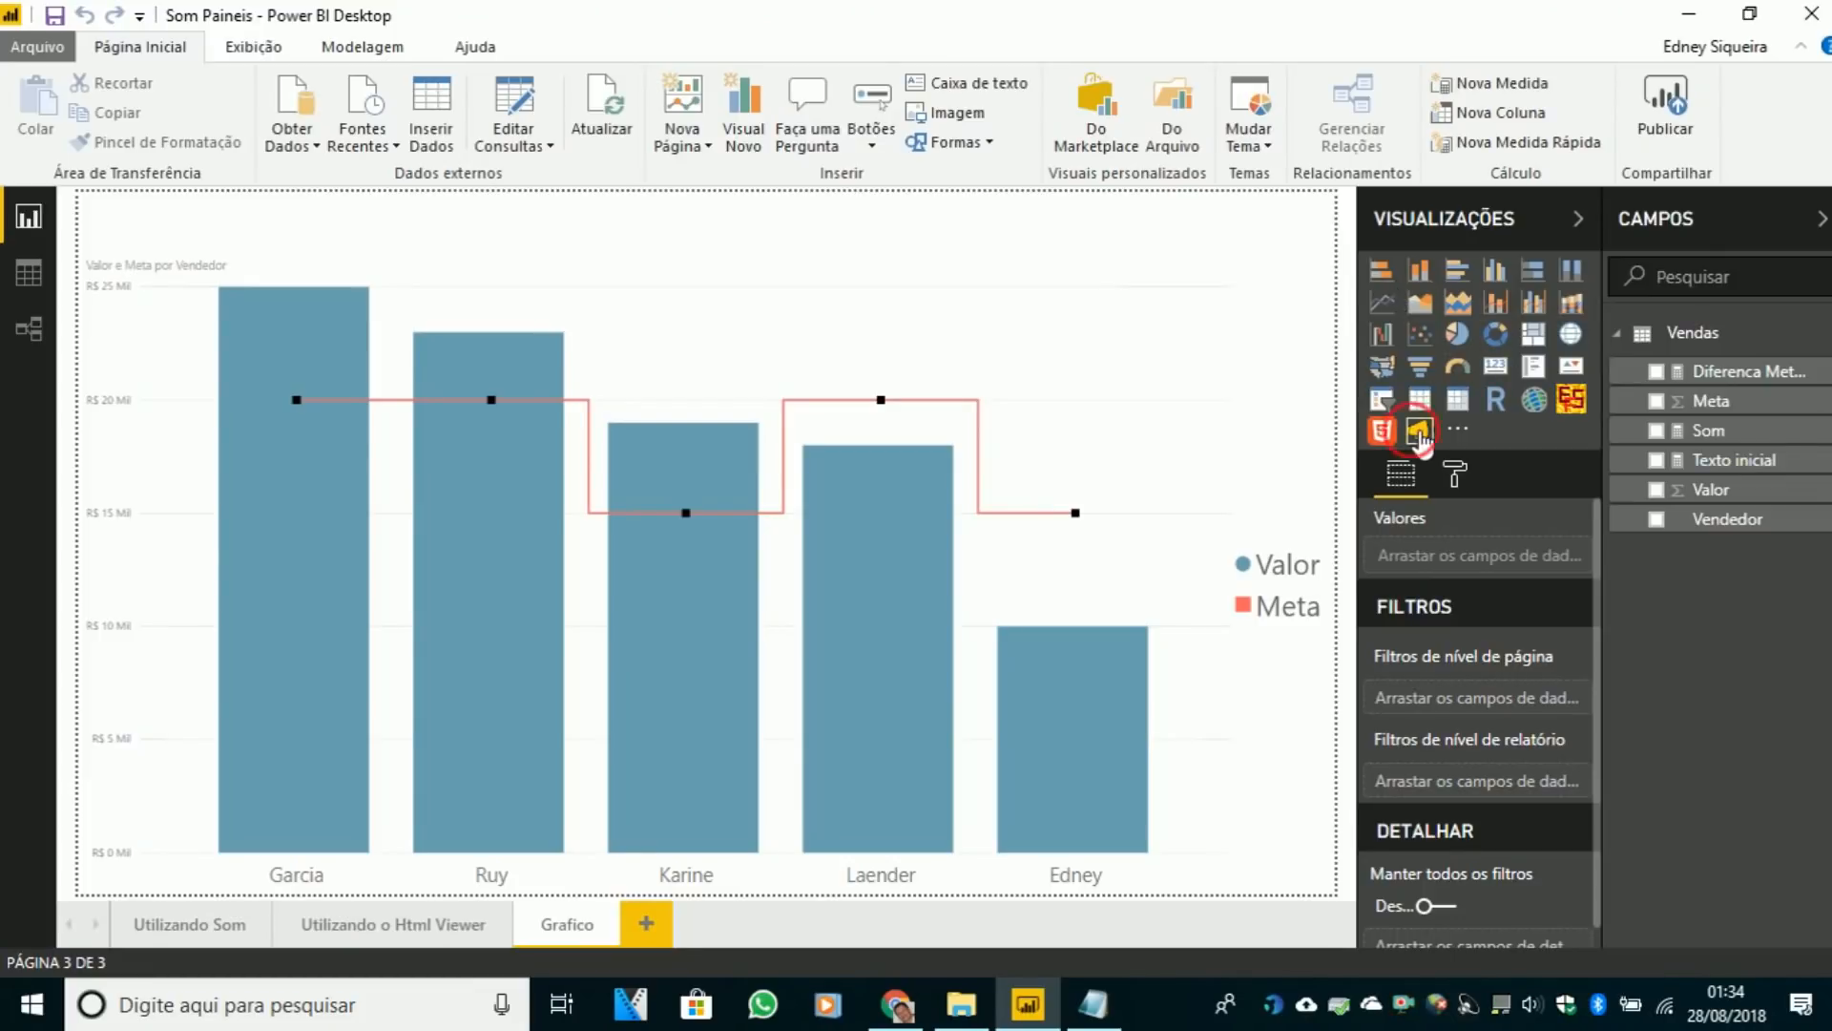
- Add a sound visual as a thin strip across the top with Som as its Url som
click(1419, 432)
drag(319, 298, 222, 198)
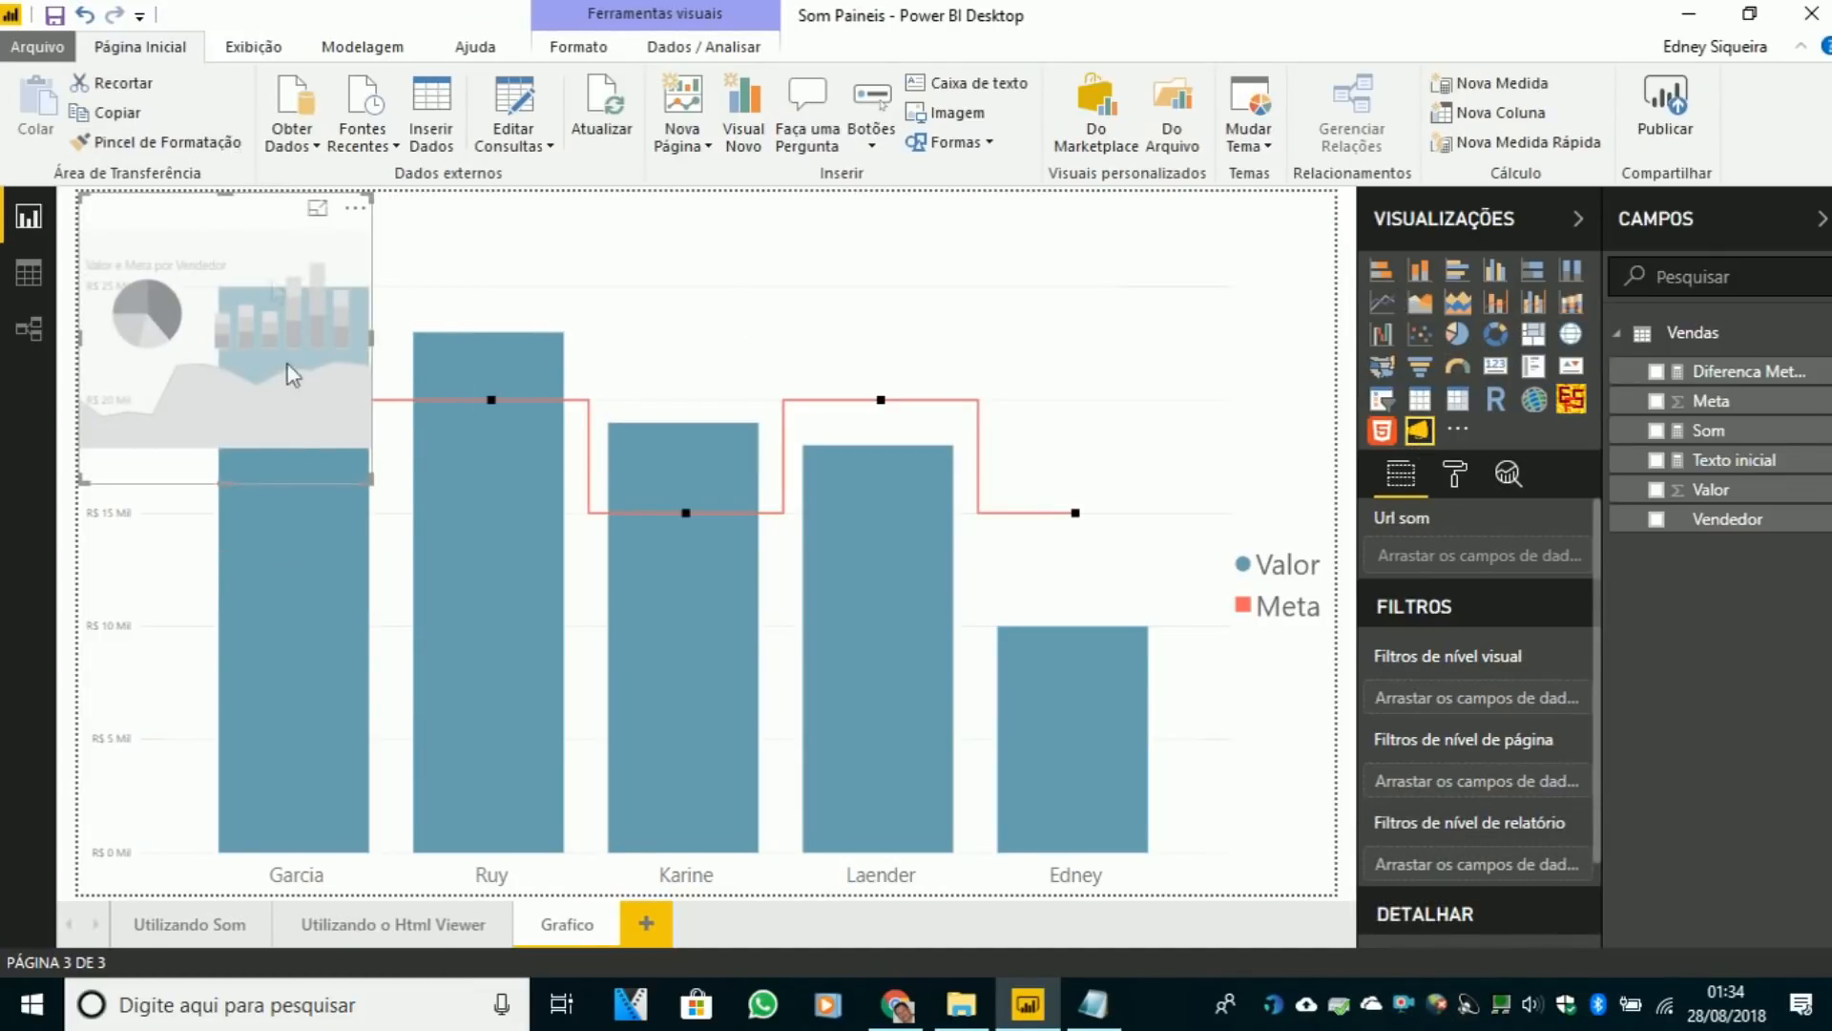
drag(381, 483, 1343, 256)
click(1347, 257)
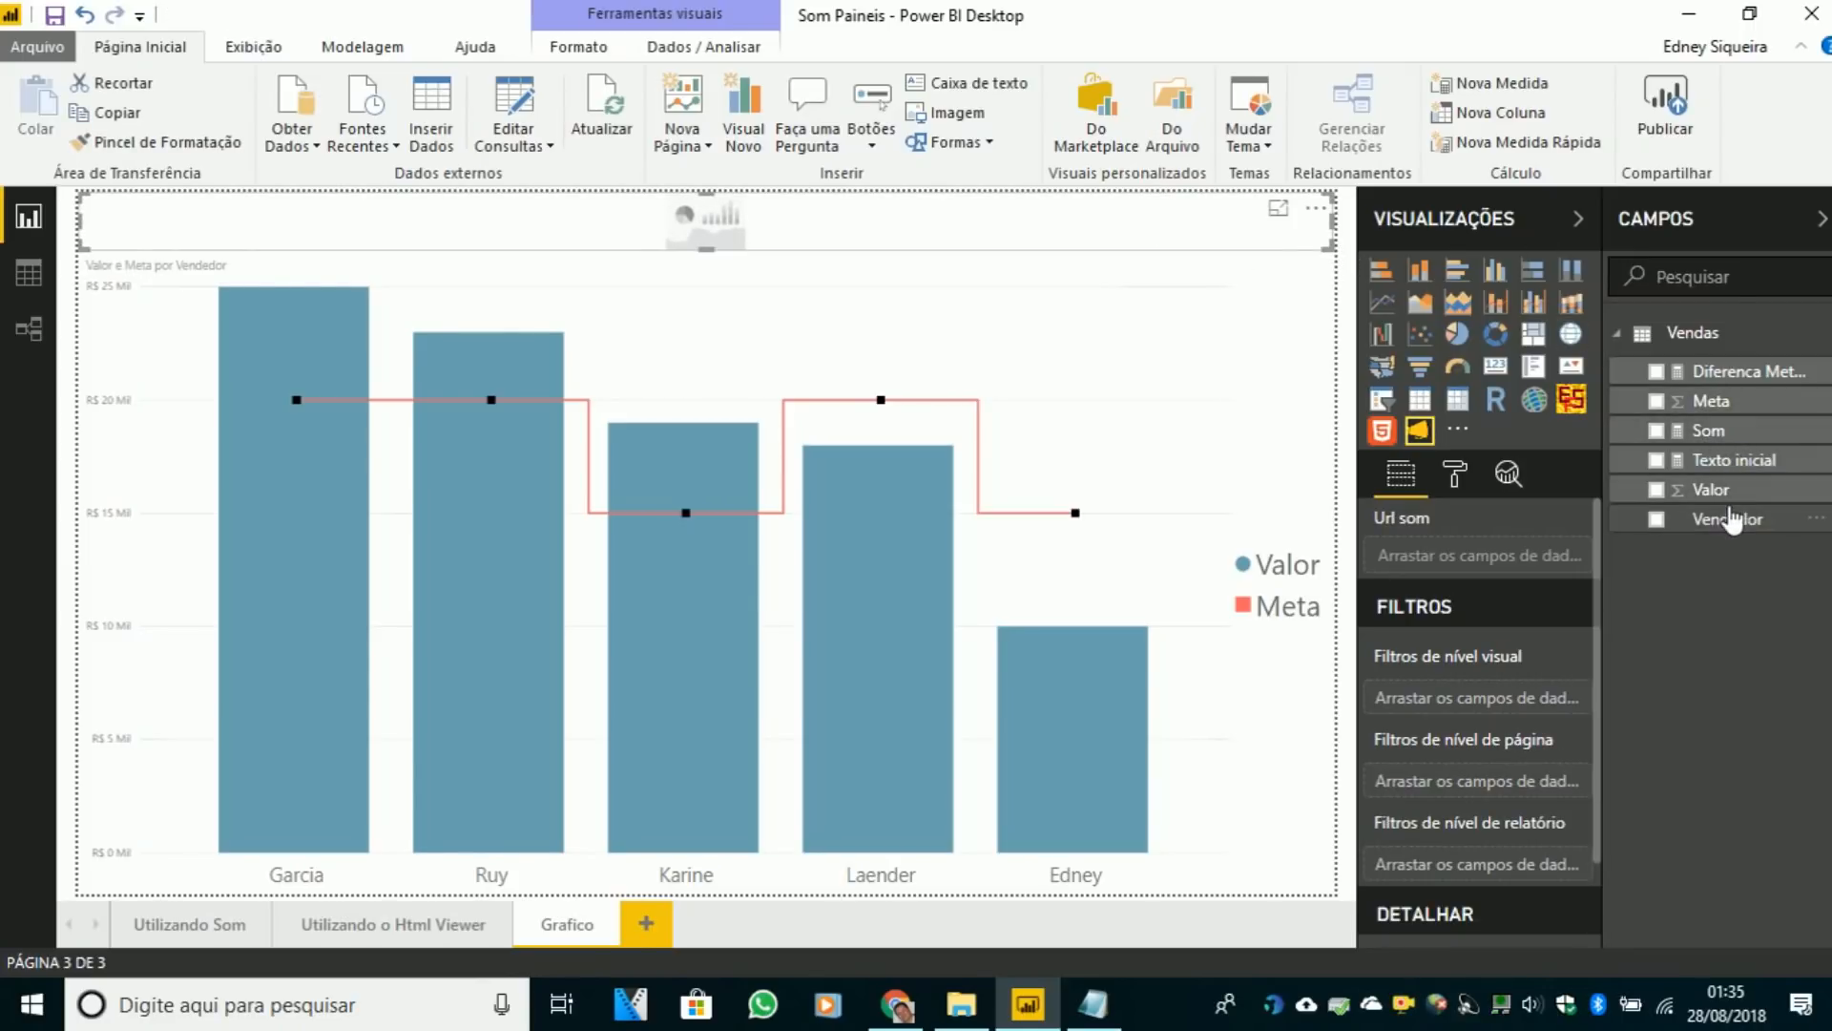
drag(1747, 445, 1500, 568)
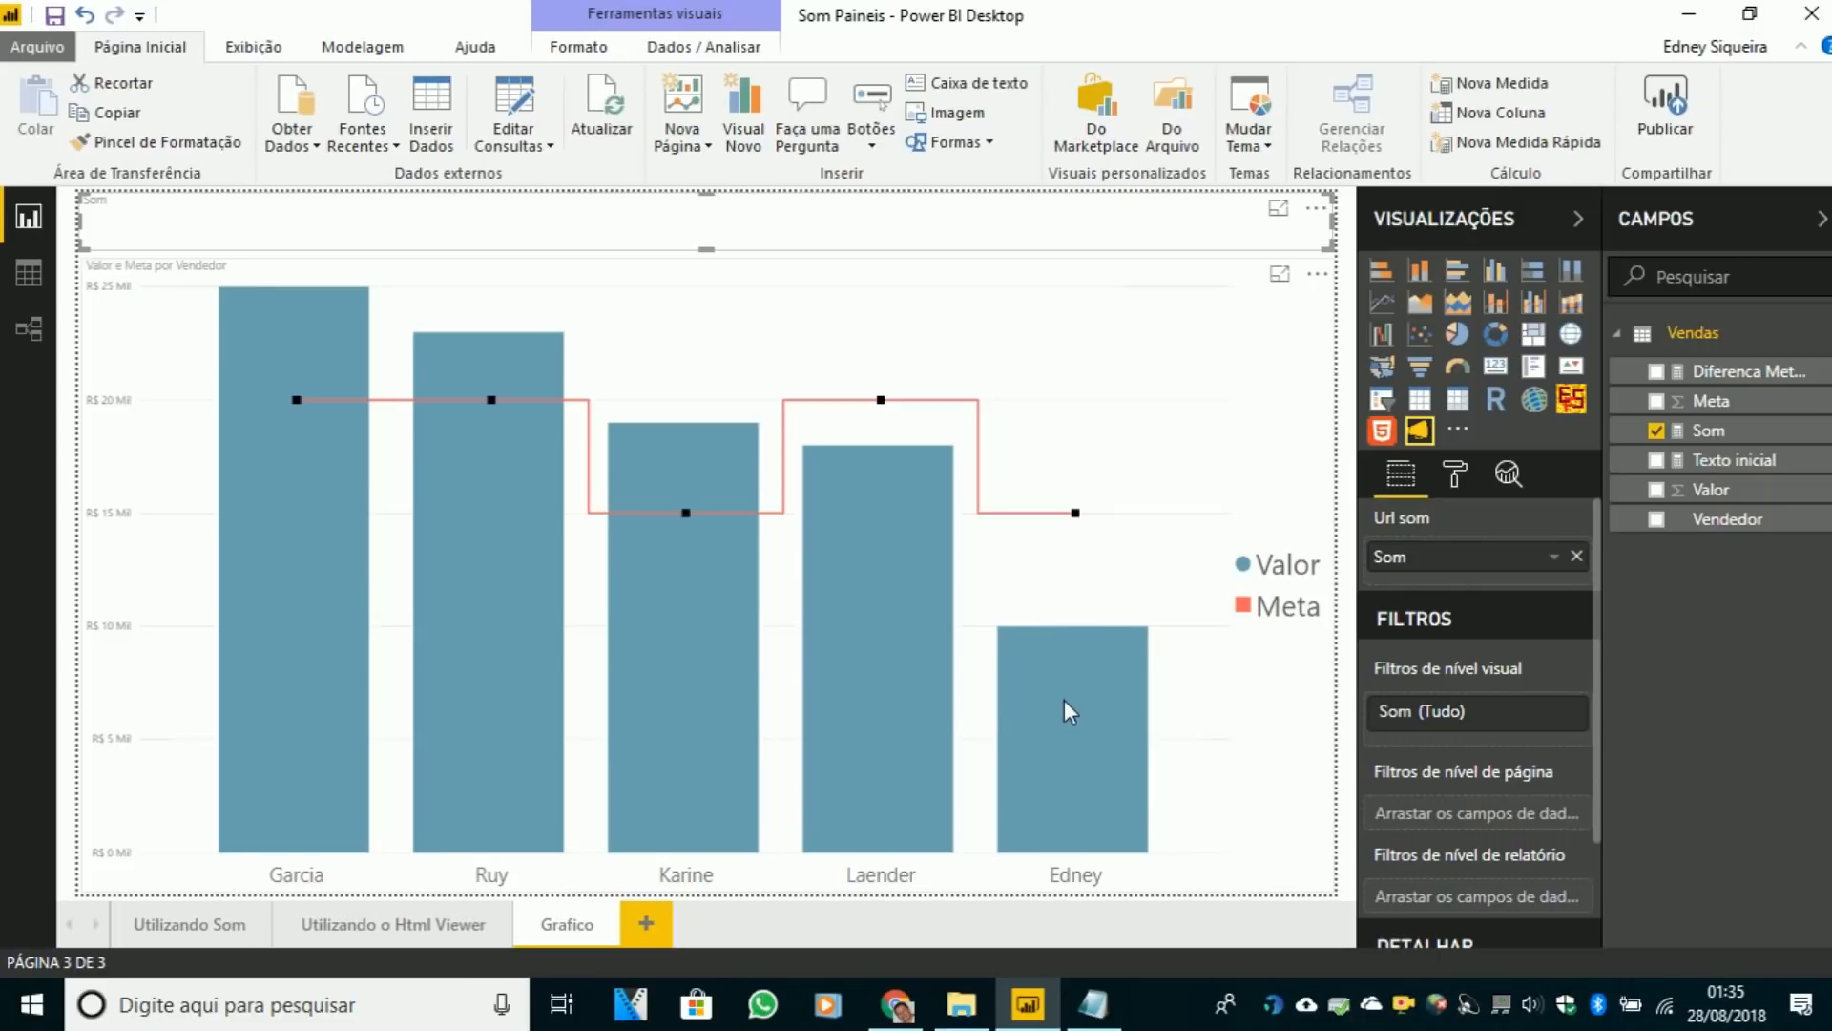
- Cross-filter the chart by four salespeople's bars in turn, ending back on the first bar
mouse_move(1069, 711)
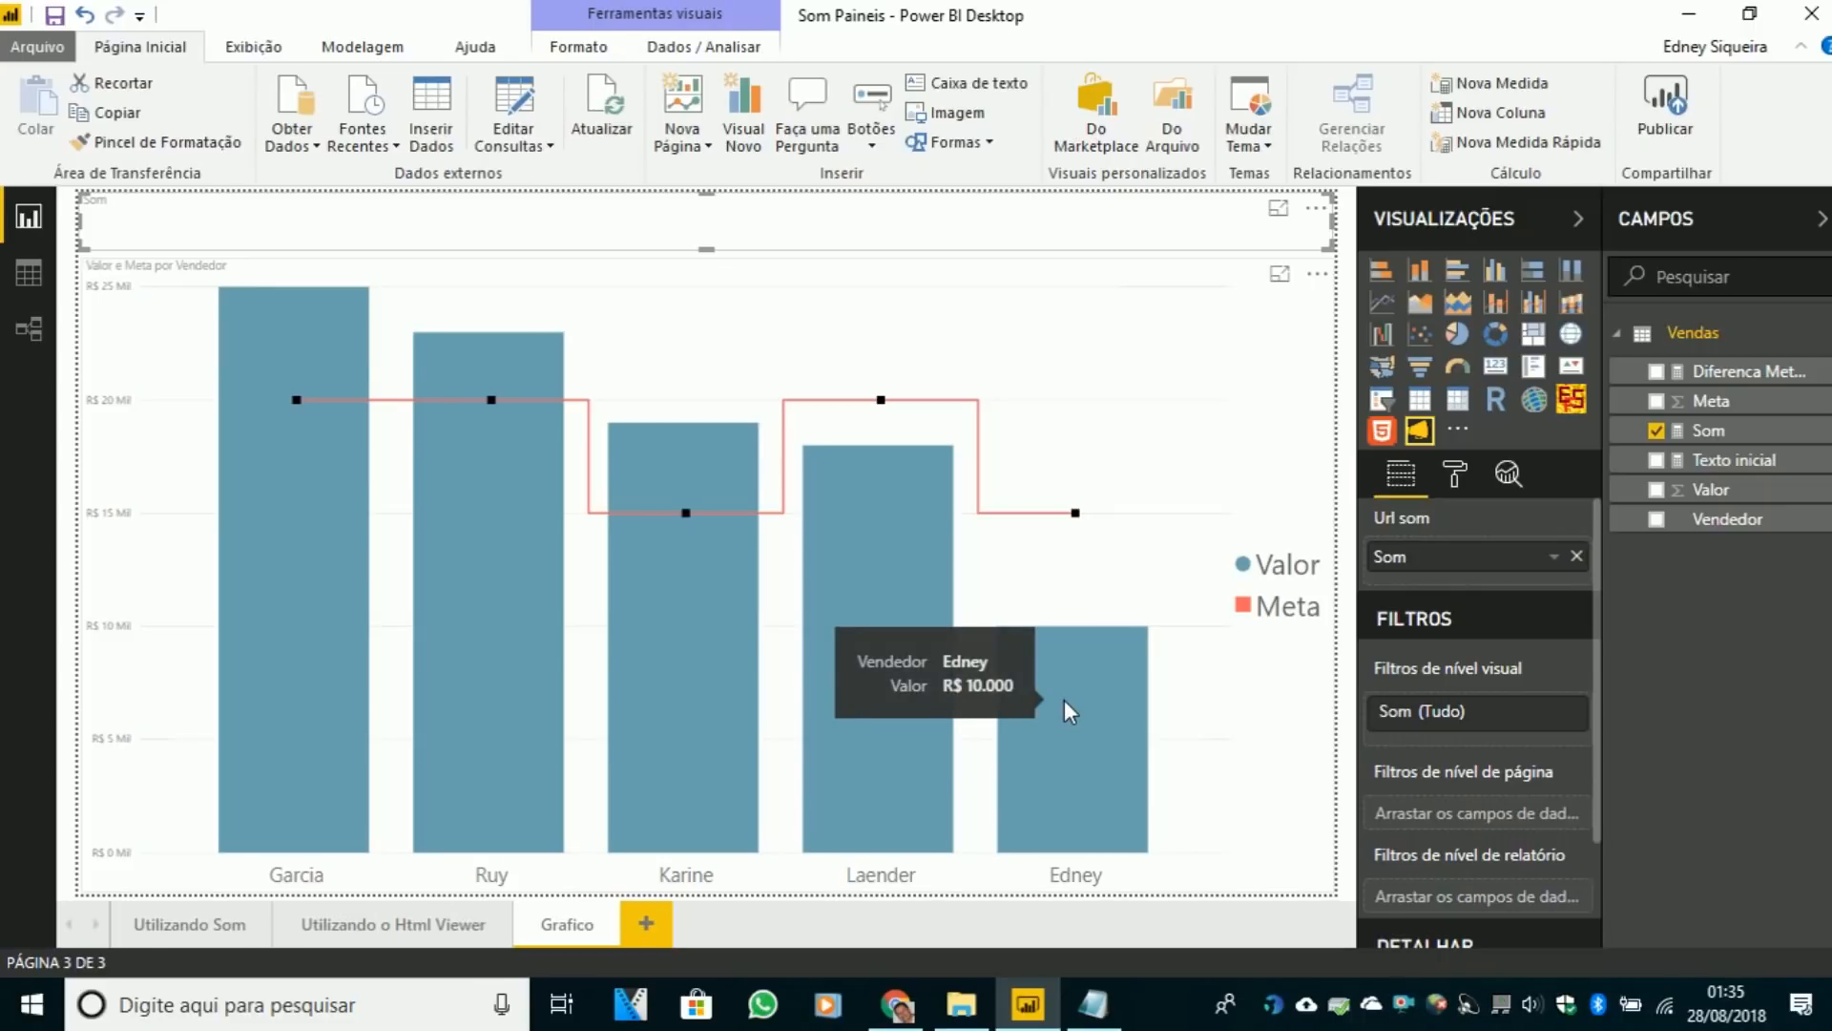
click(1065, 704)
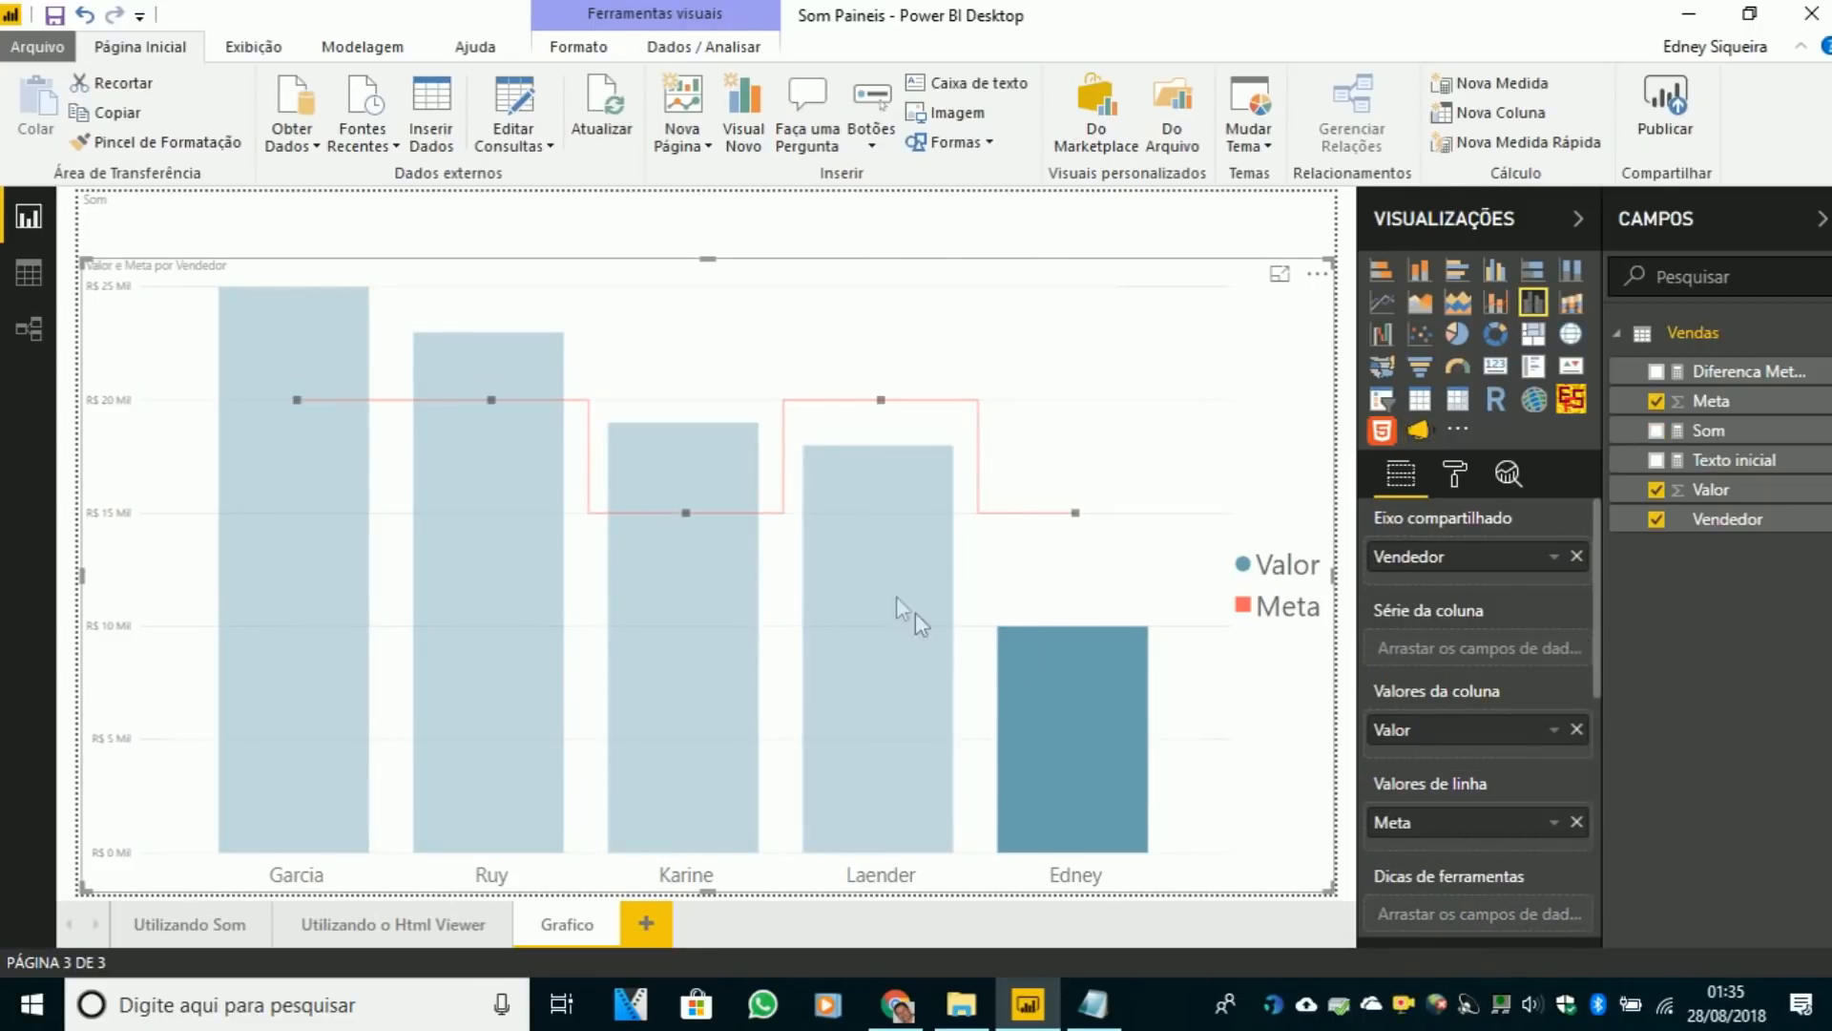
click(857, 544)
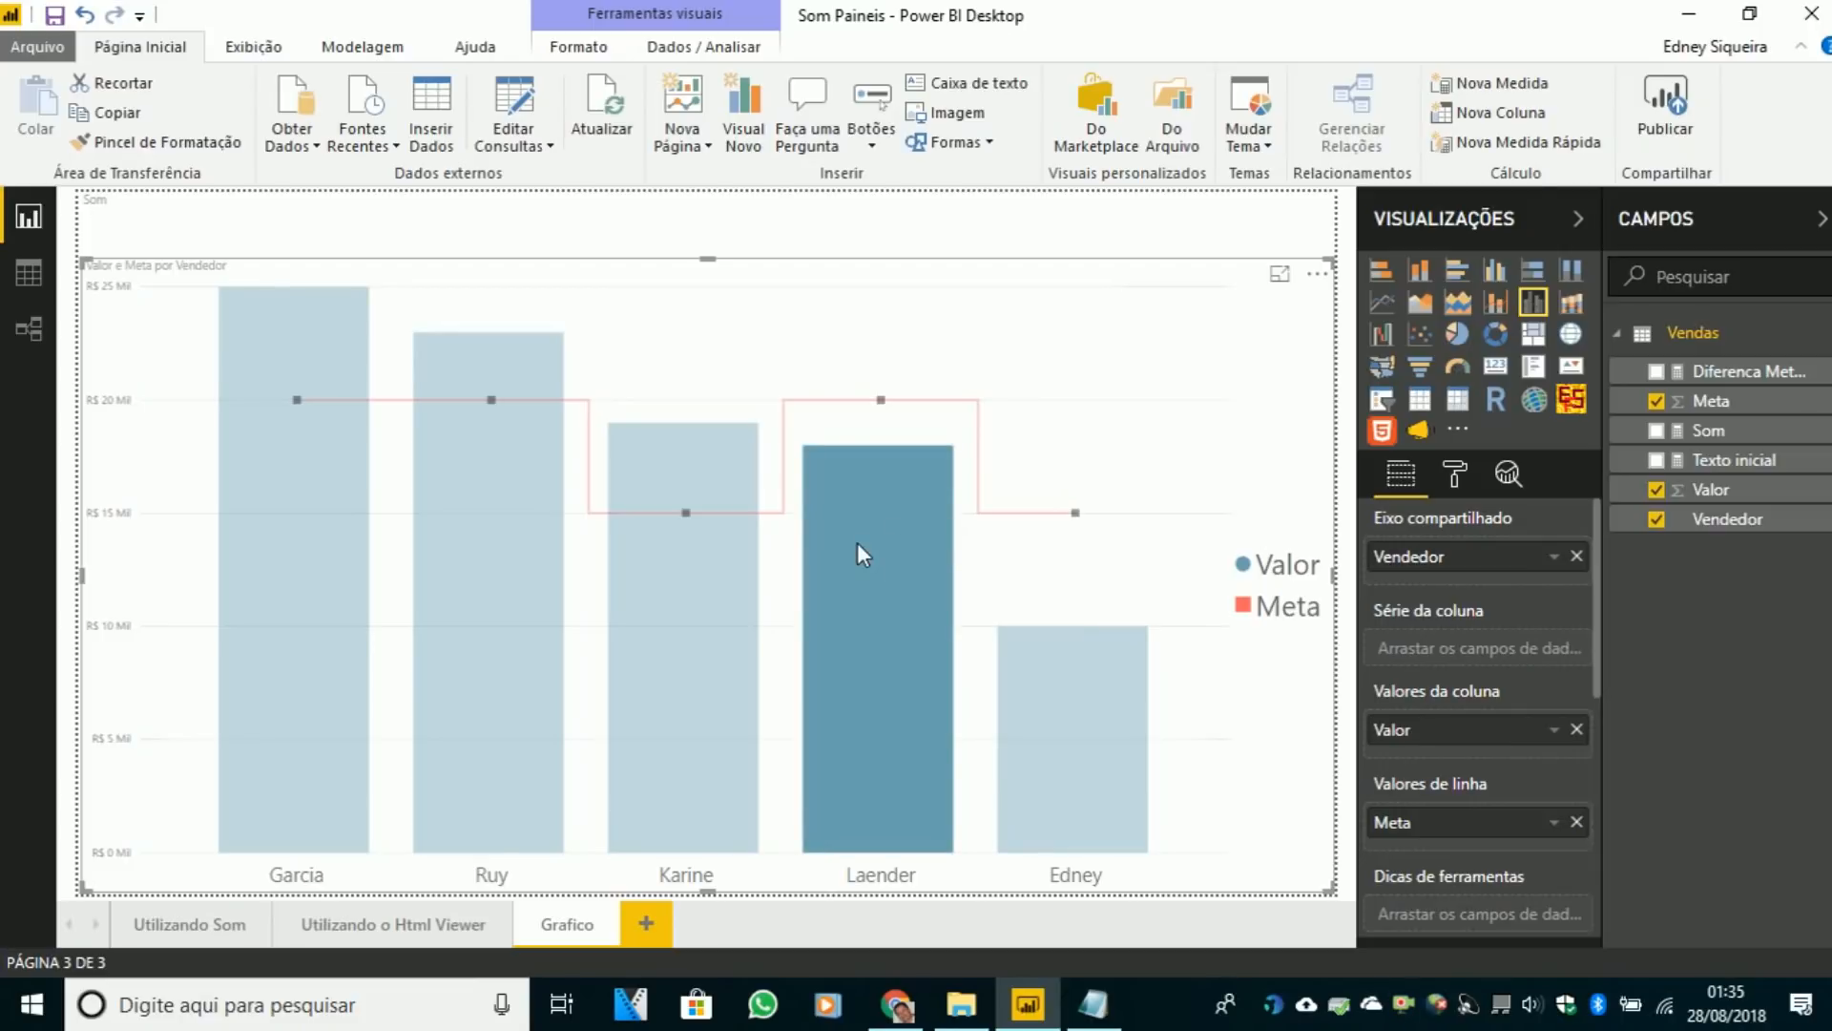
click(685, 557)
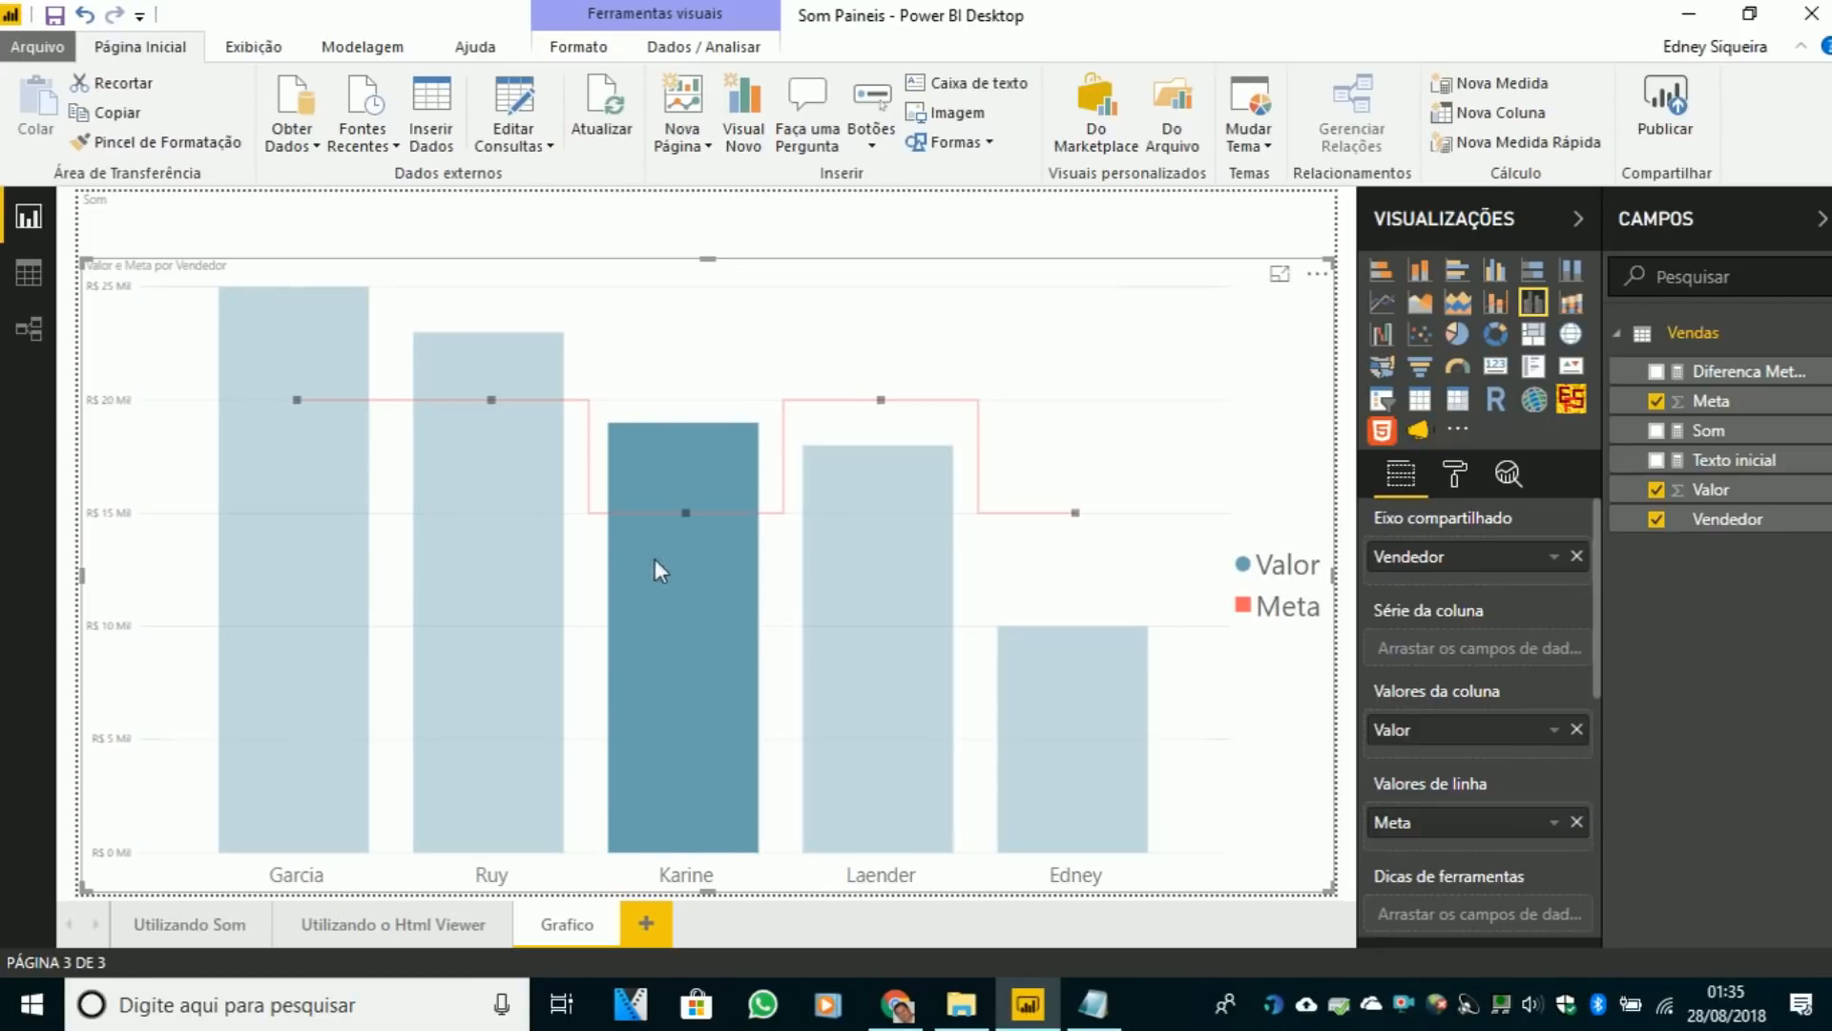
click(515, 511)
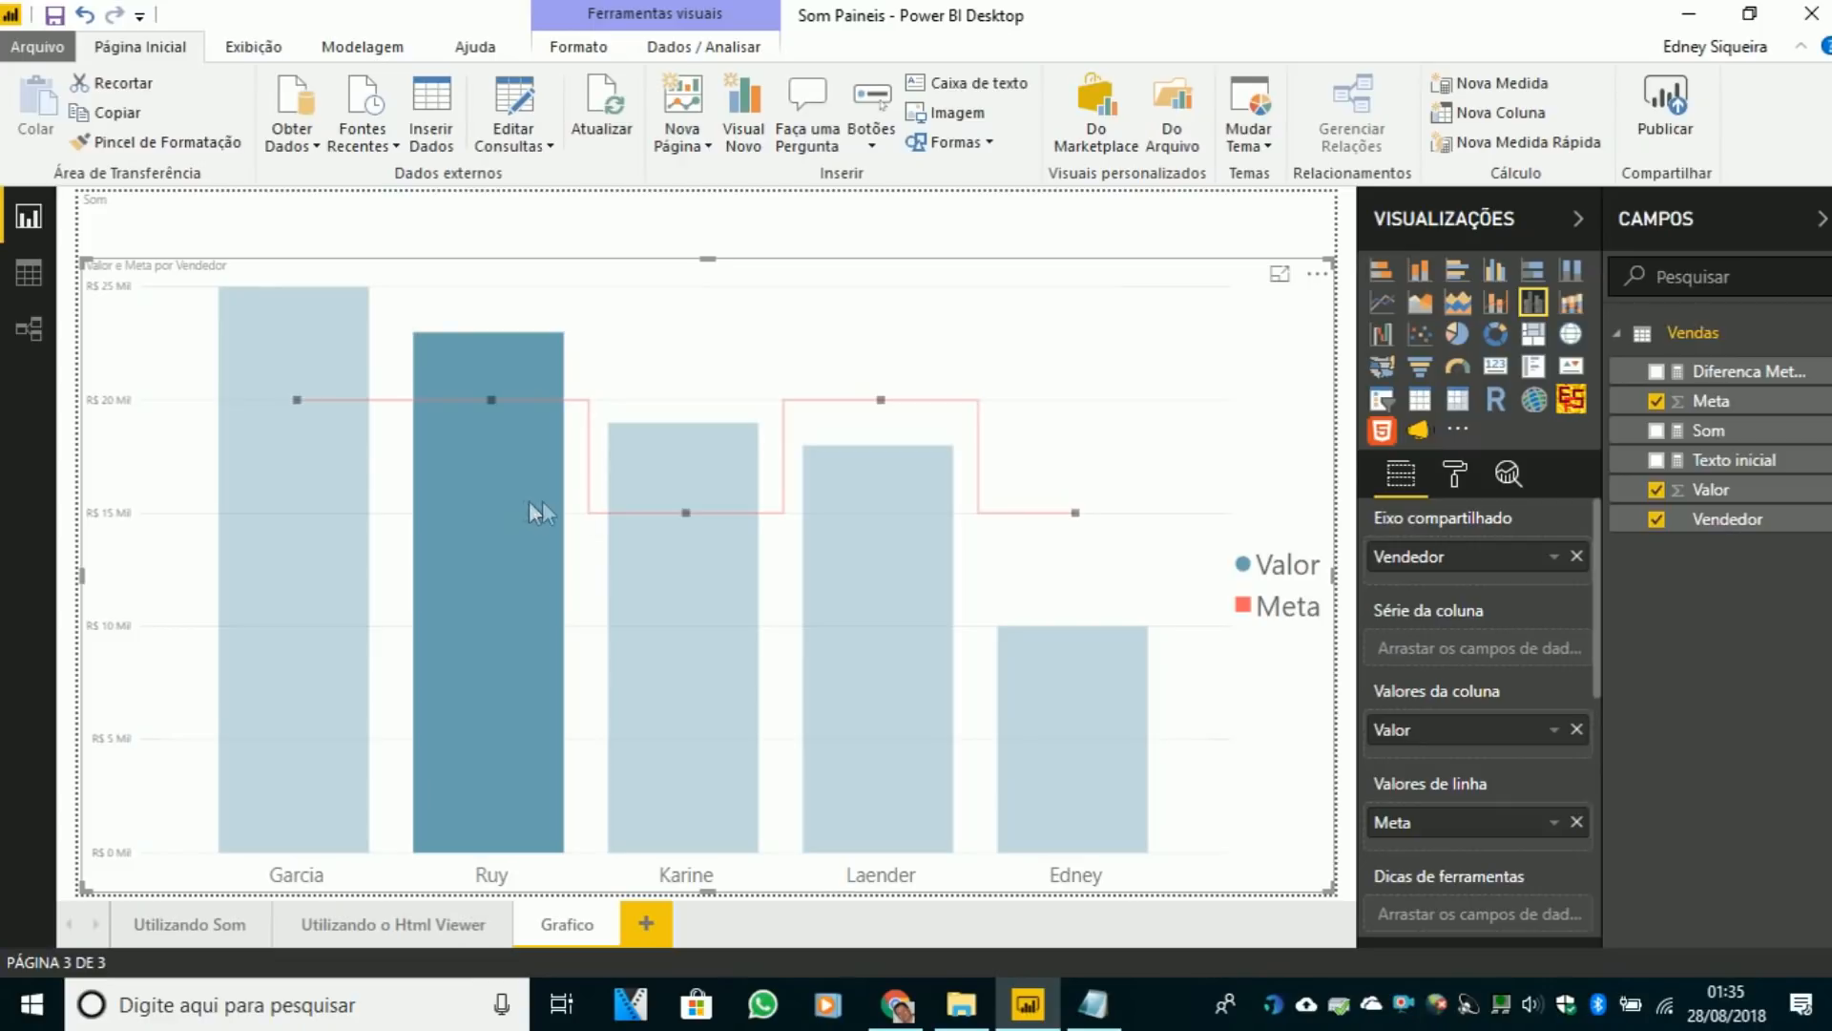
mouse_move(1084, 697)
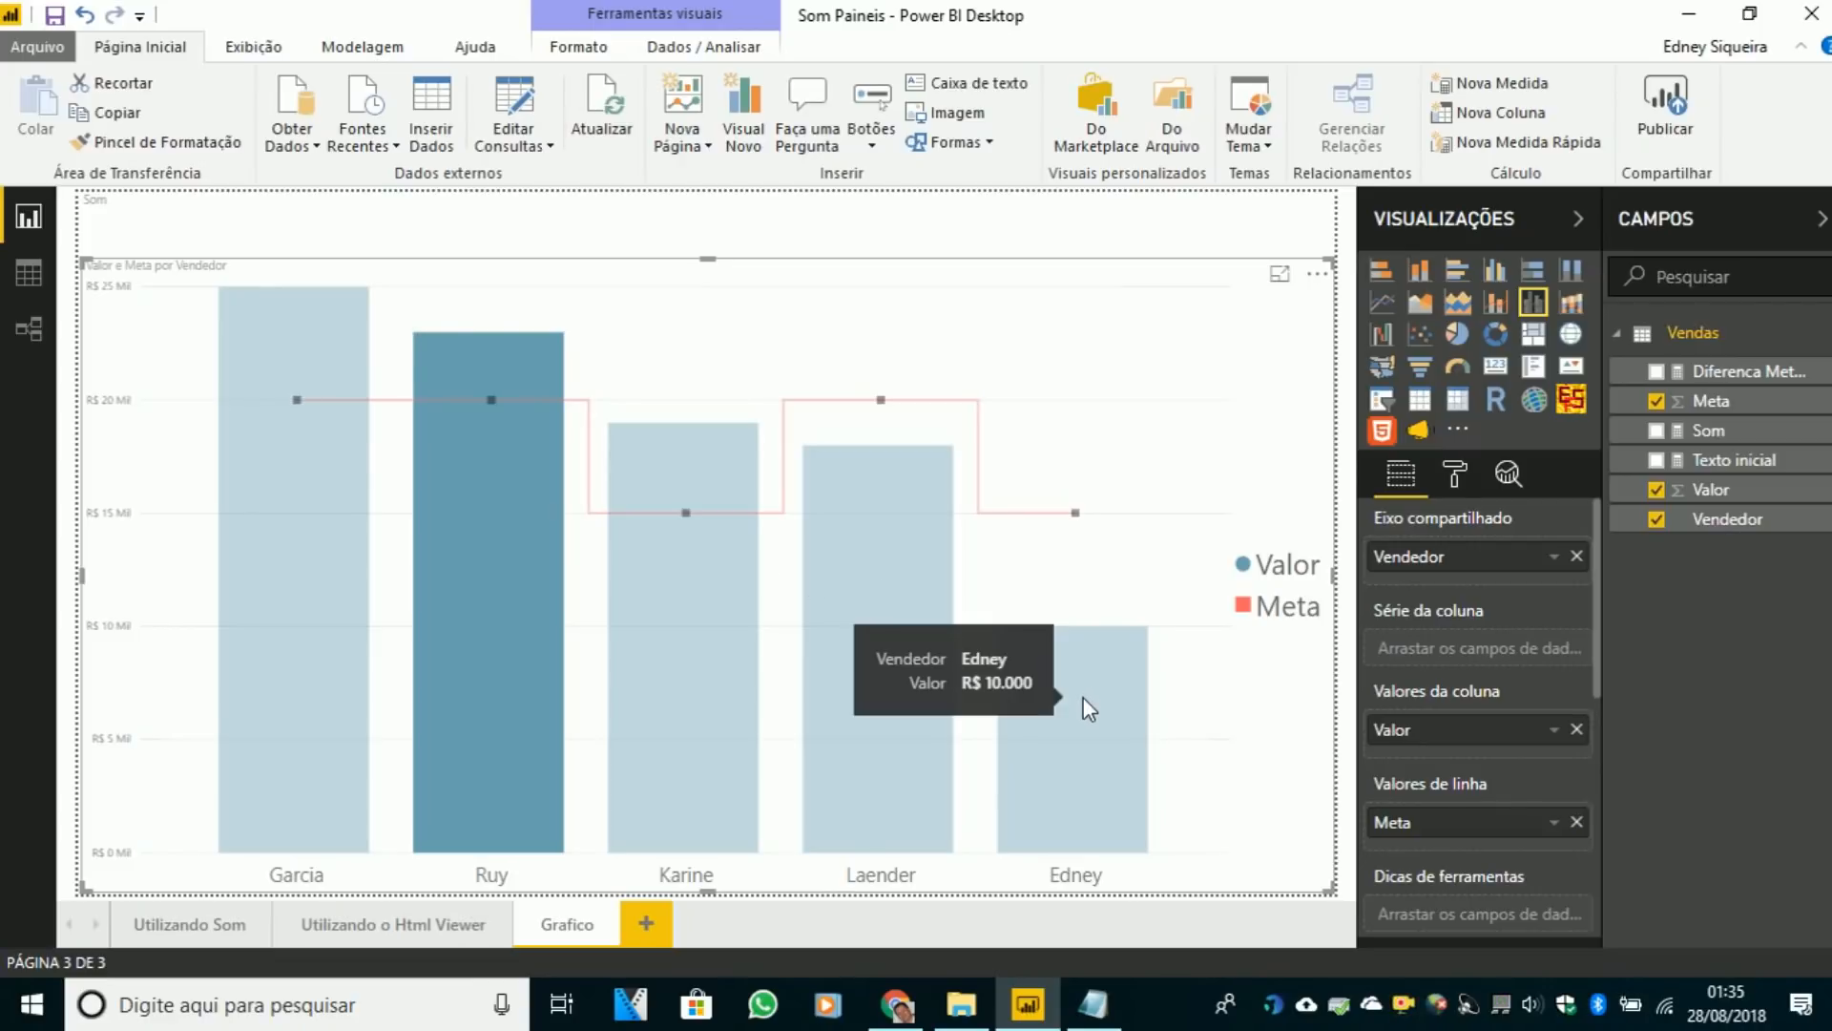
click(1085, 696)
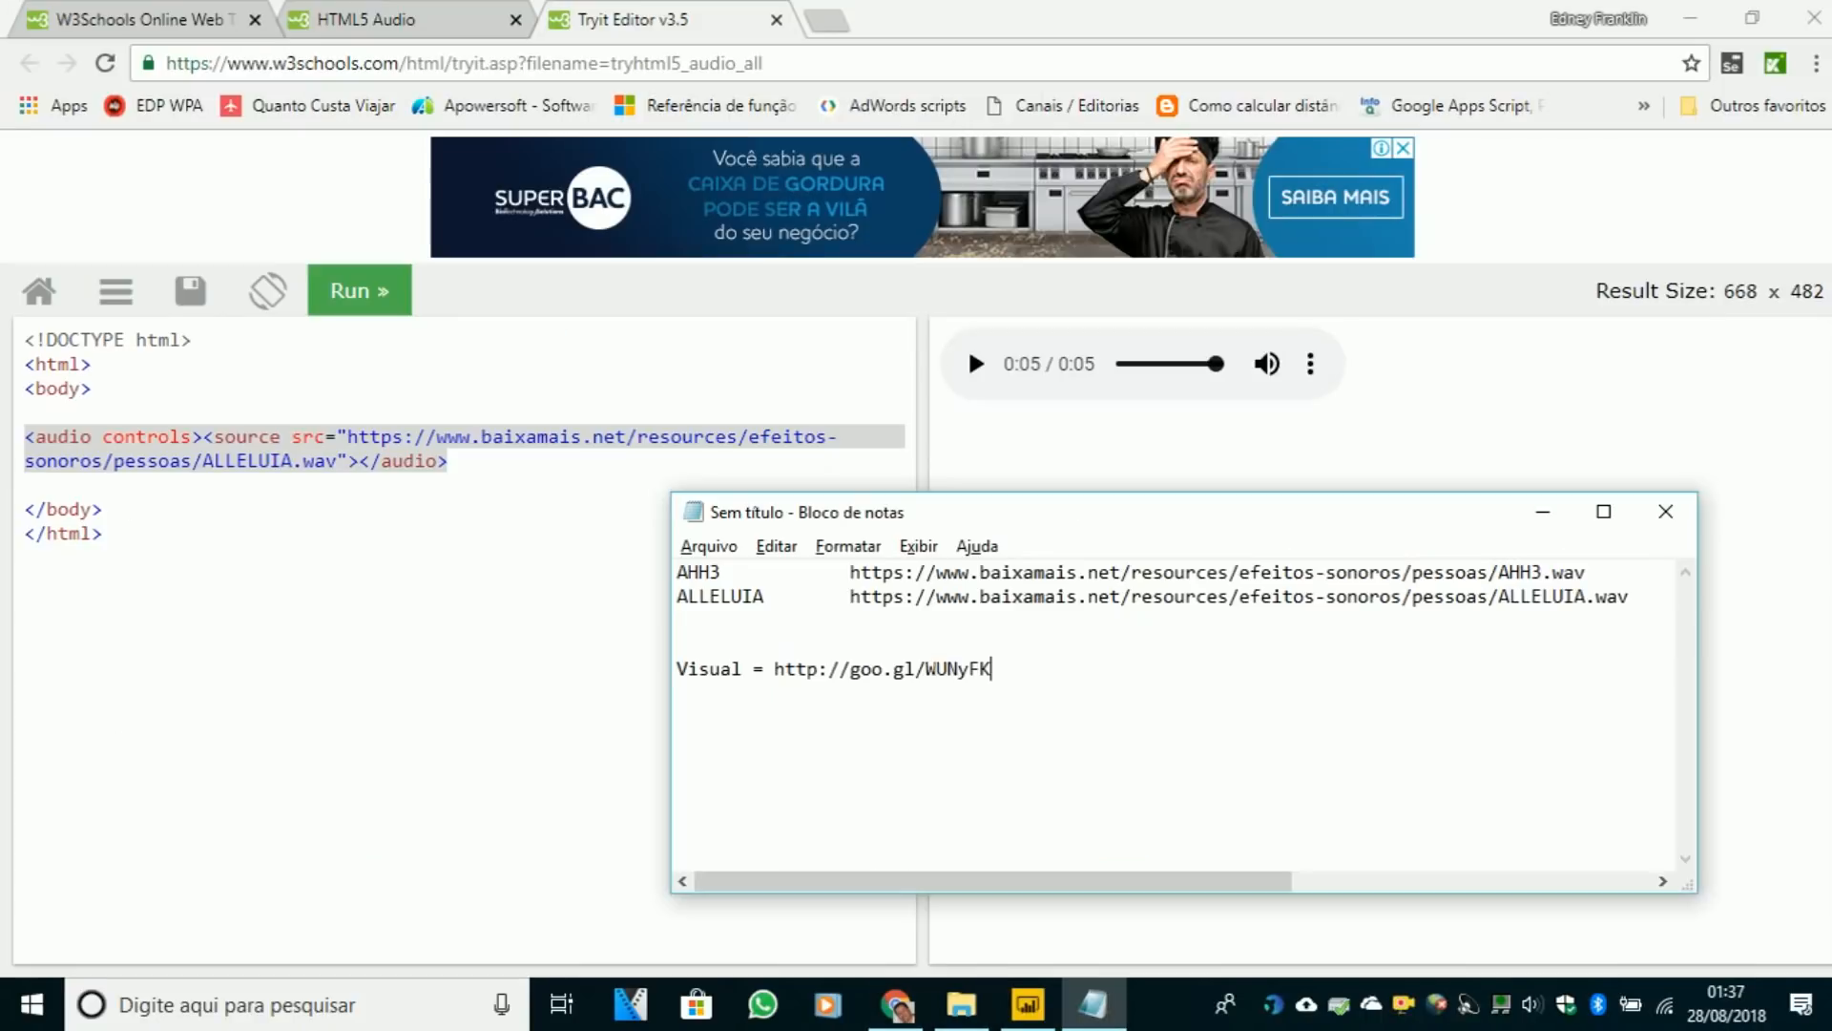
- Load the pasted app.powerbi.com report link in a new Chrome tab
click(826, 21)
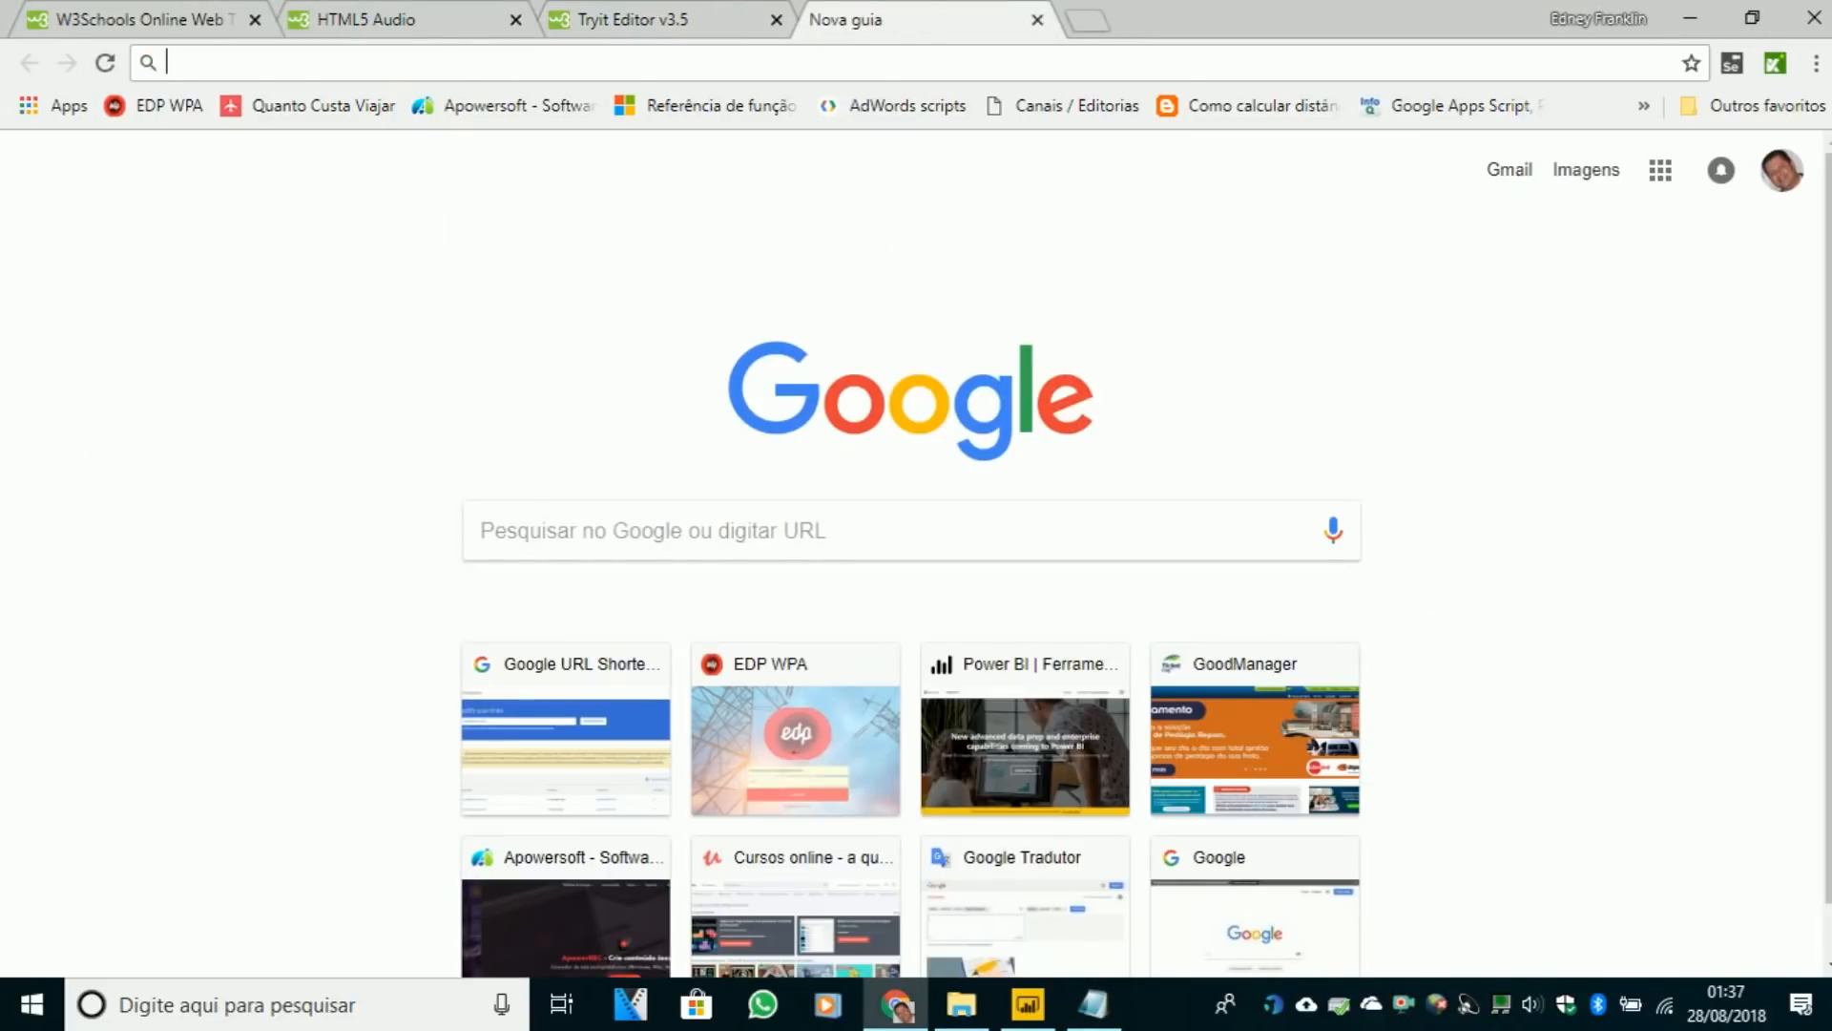
text(https://app.powerbi.com/view?r=eyJrIjoiMmFlNjI3OTEtYjg5Yy00MDA4LWEwZWMtYzAzOTU2ZDcxZTFiIiwidCI6ImFkNDEzYTcyLTY3MzUtNDFiYS1hYmM0LWJlYmFlM2M0OTBlZCJ9)
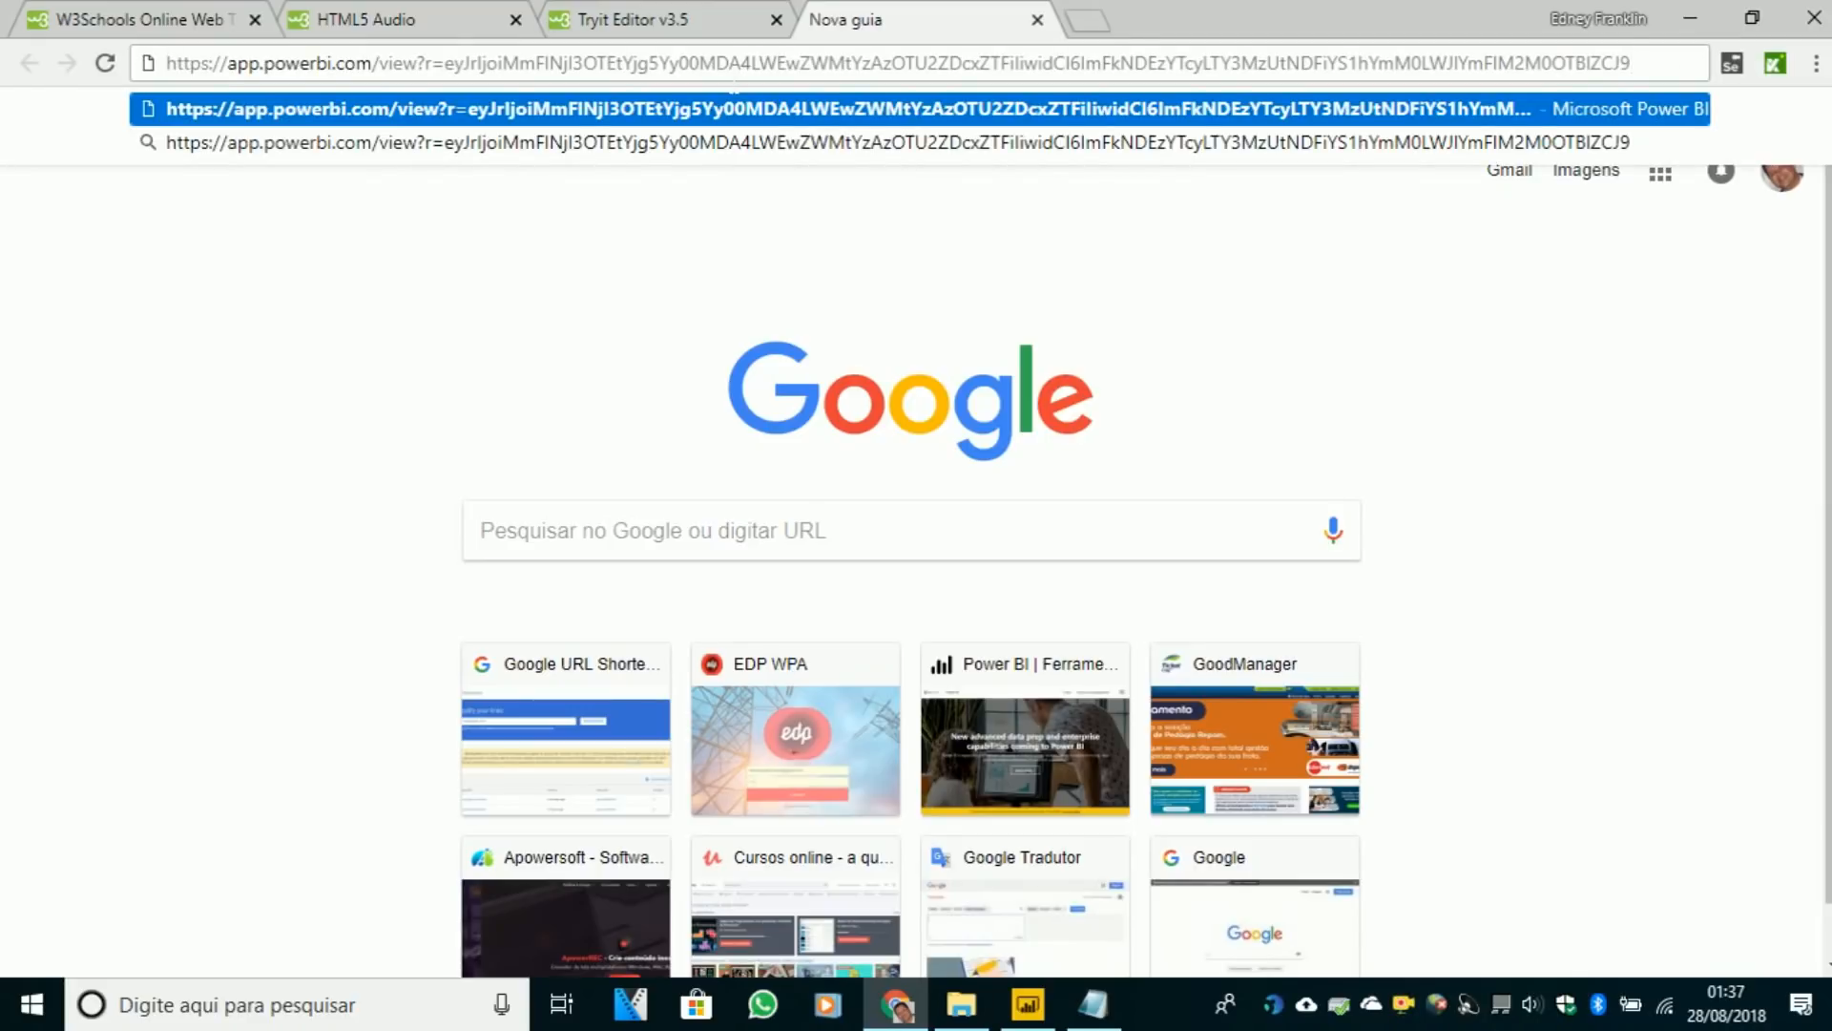
key(Return)
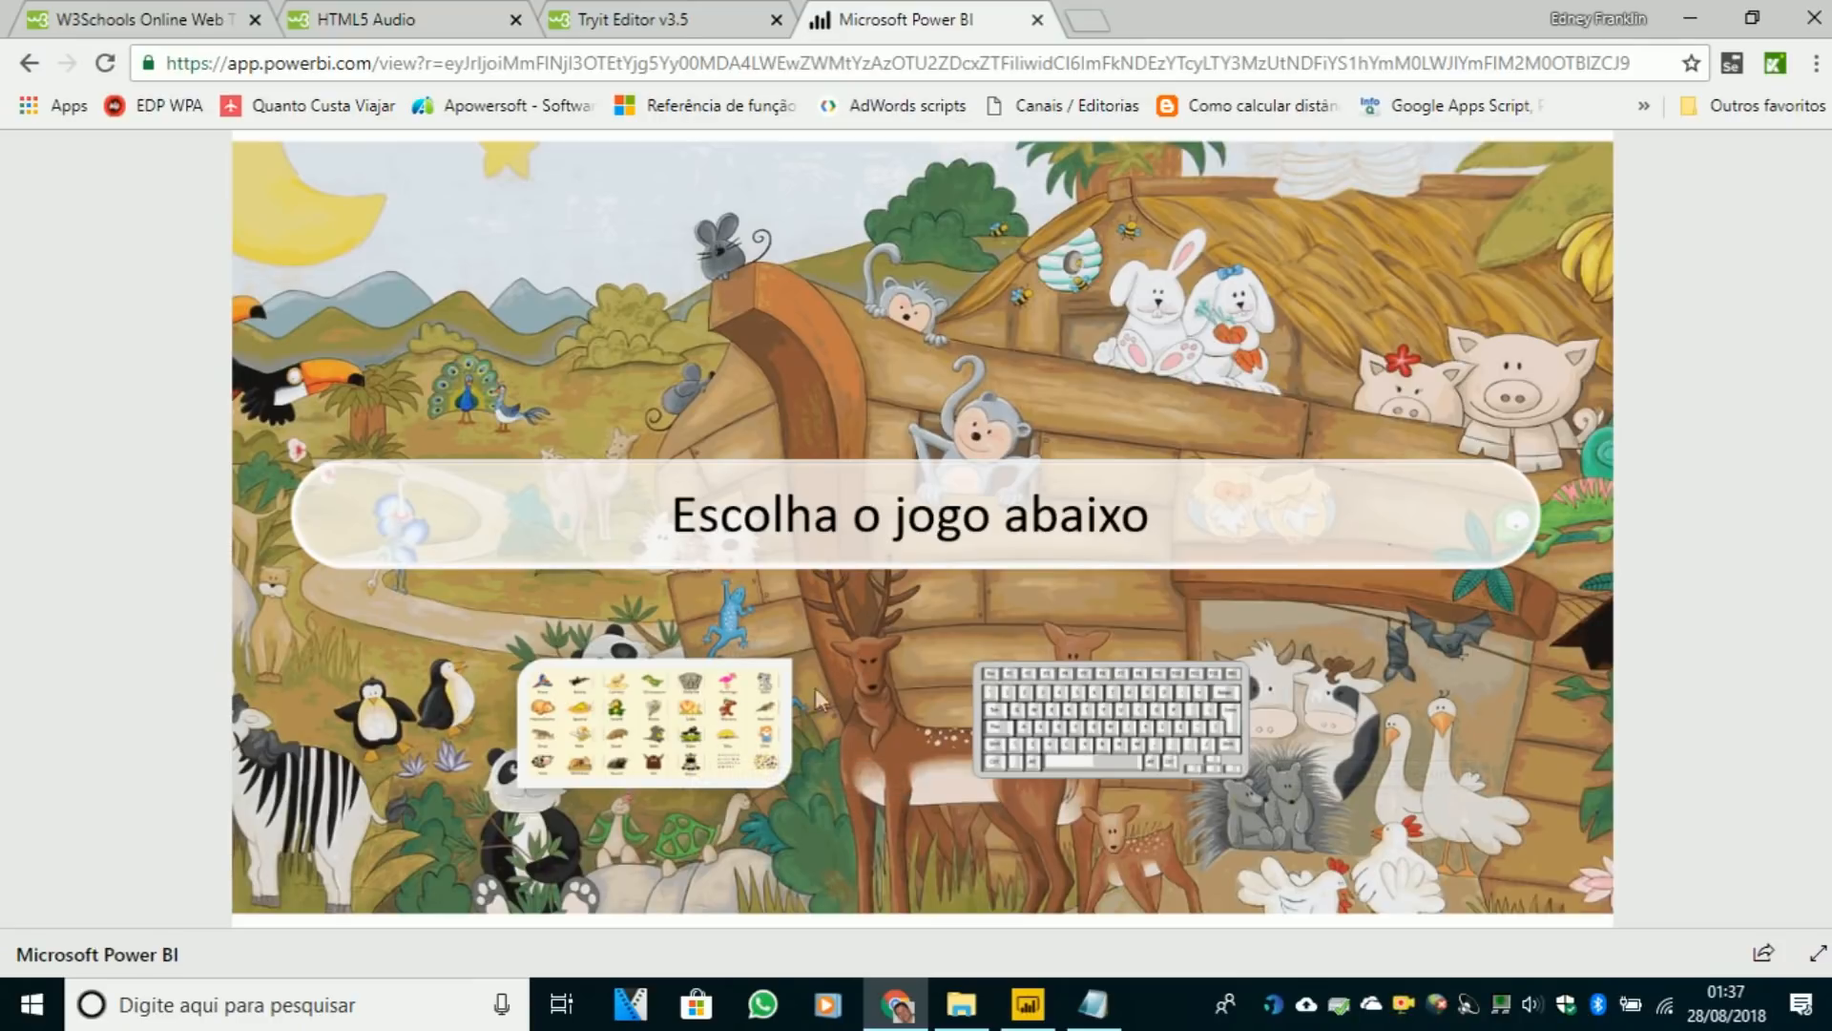
click(686, 716)
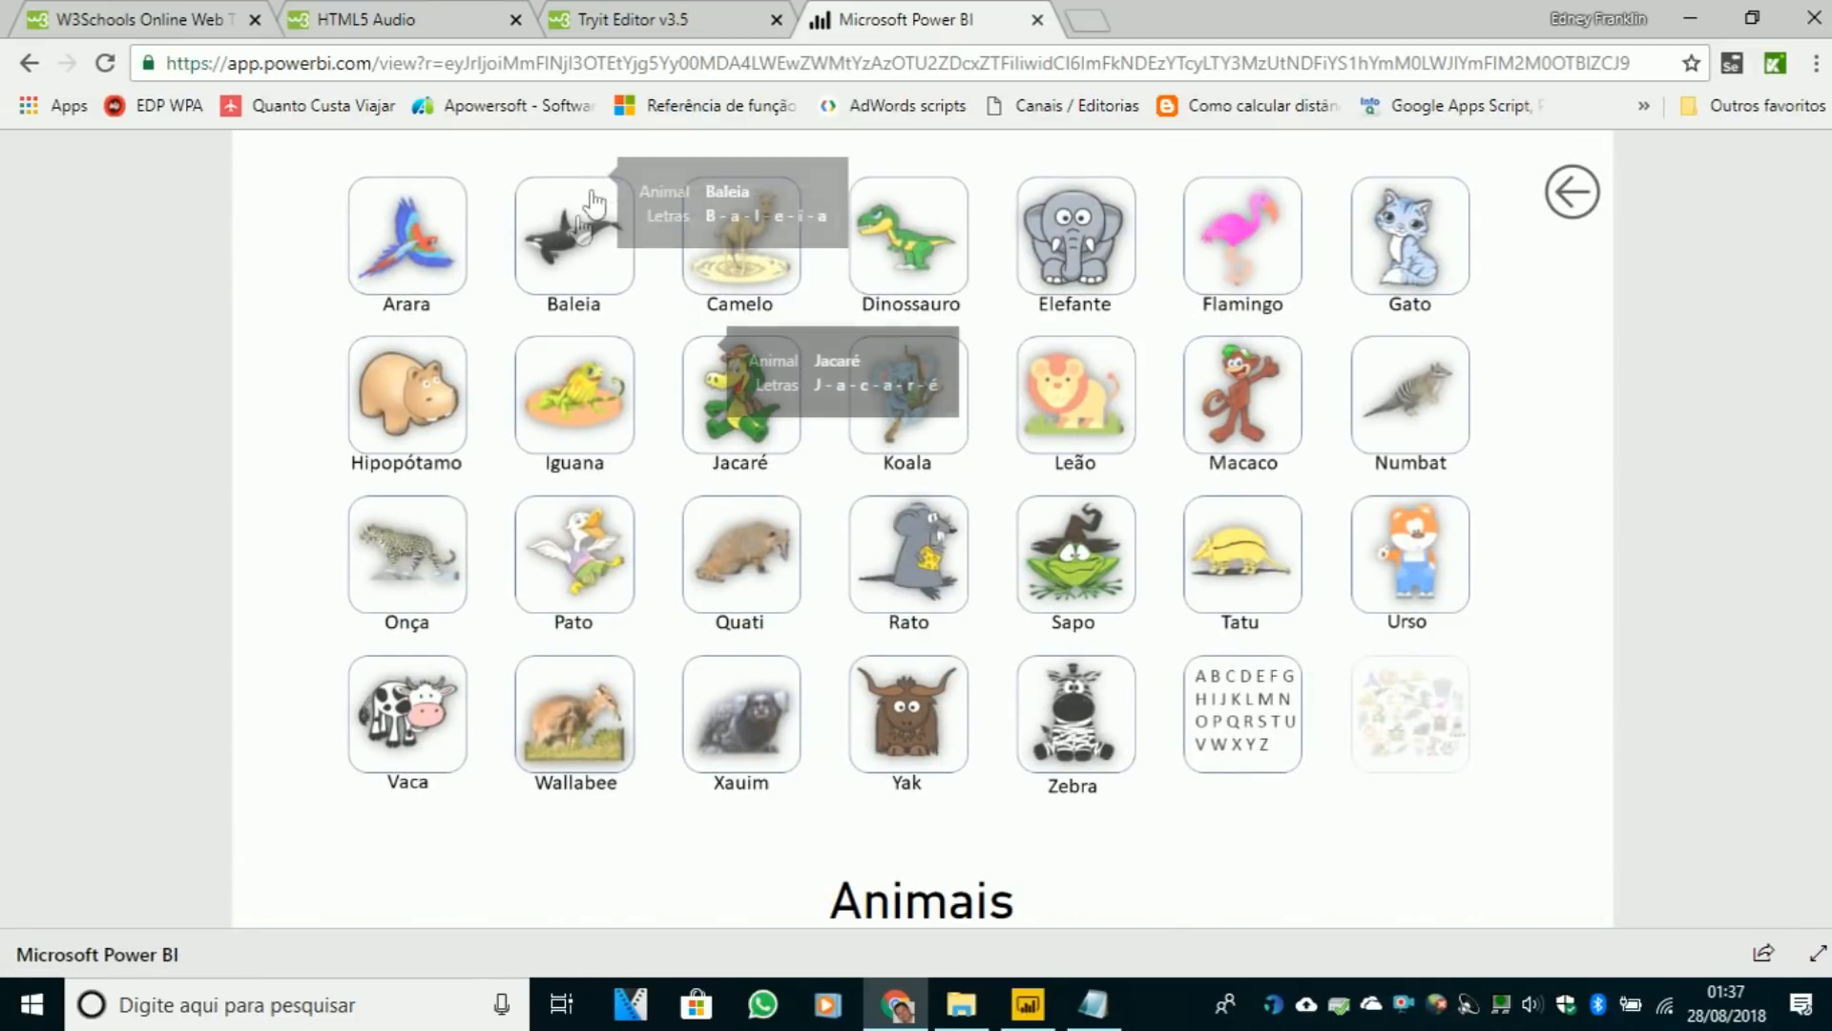
click(714, 887)
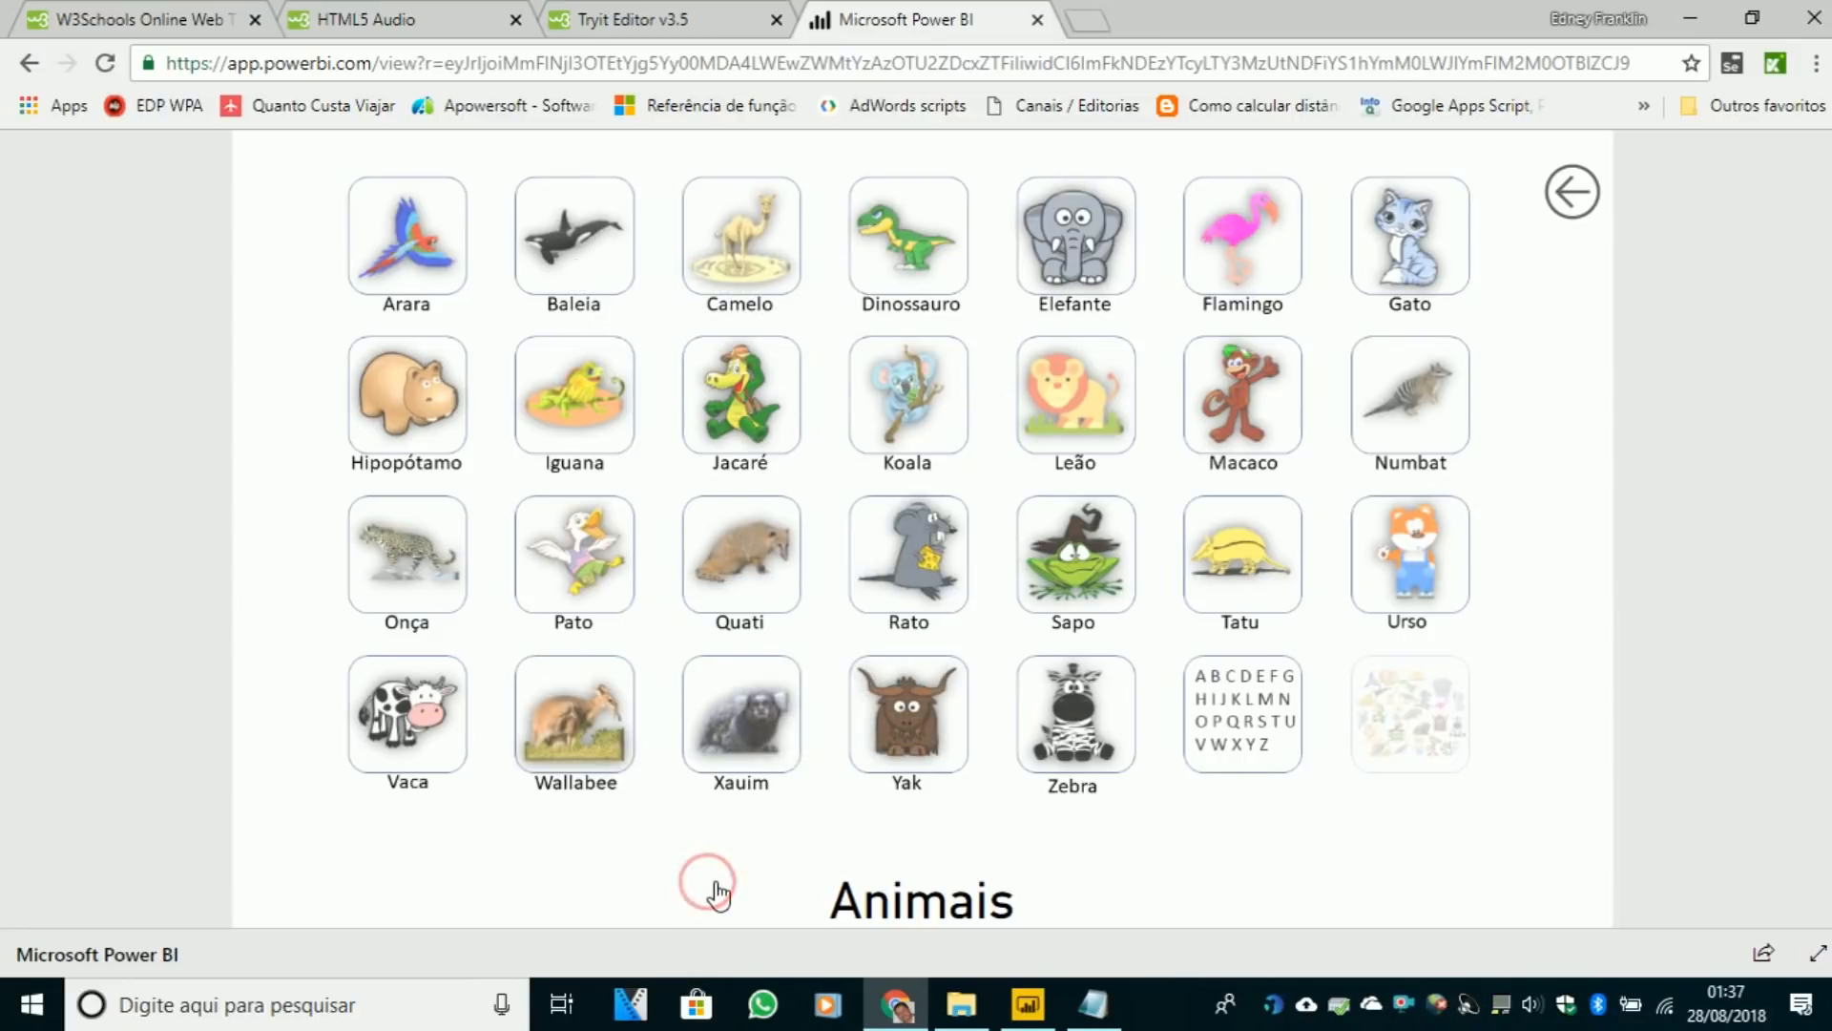
click(761, 299)
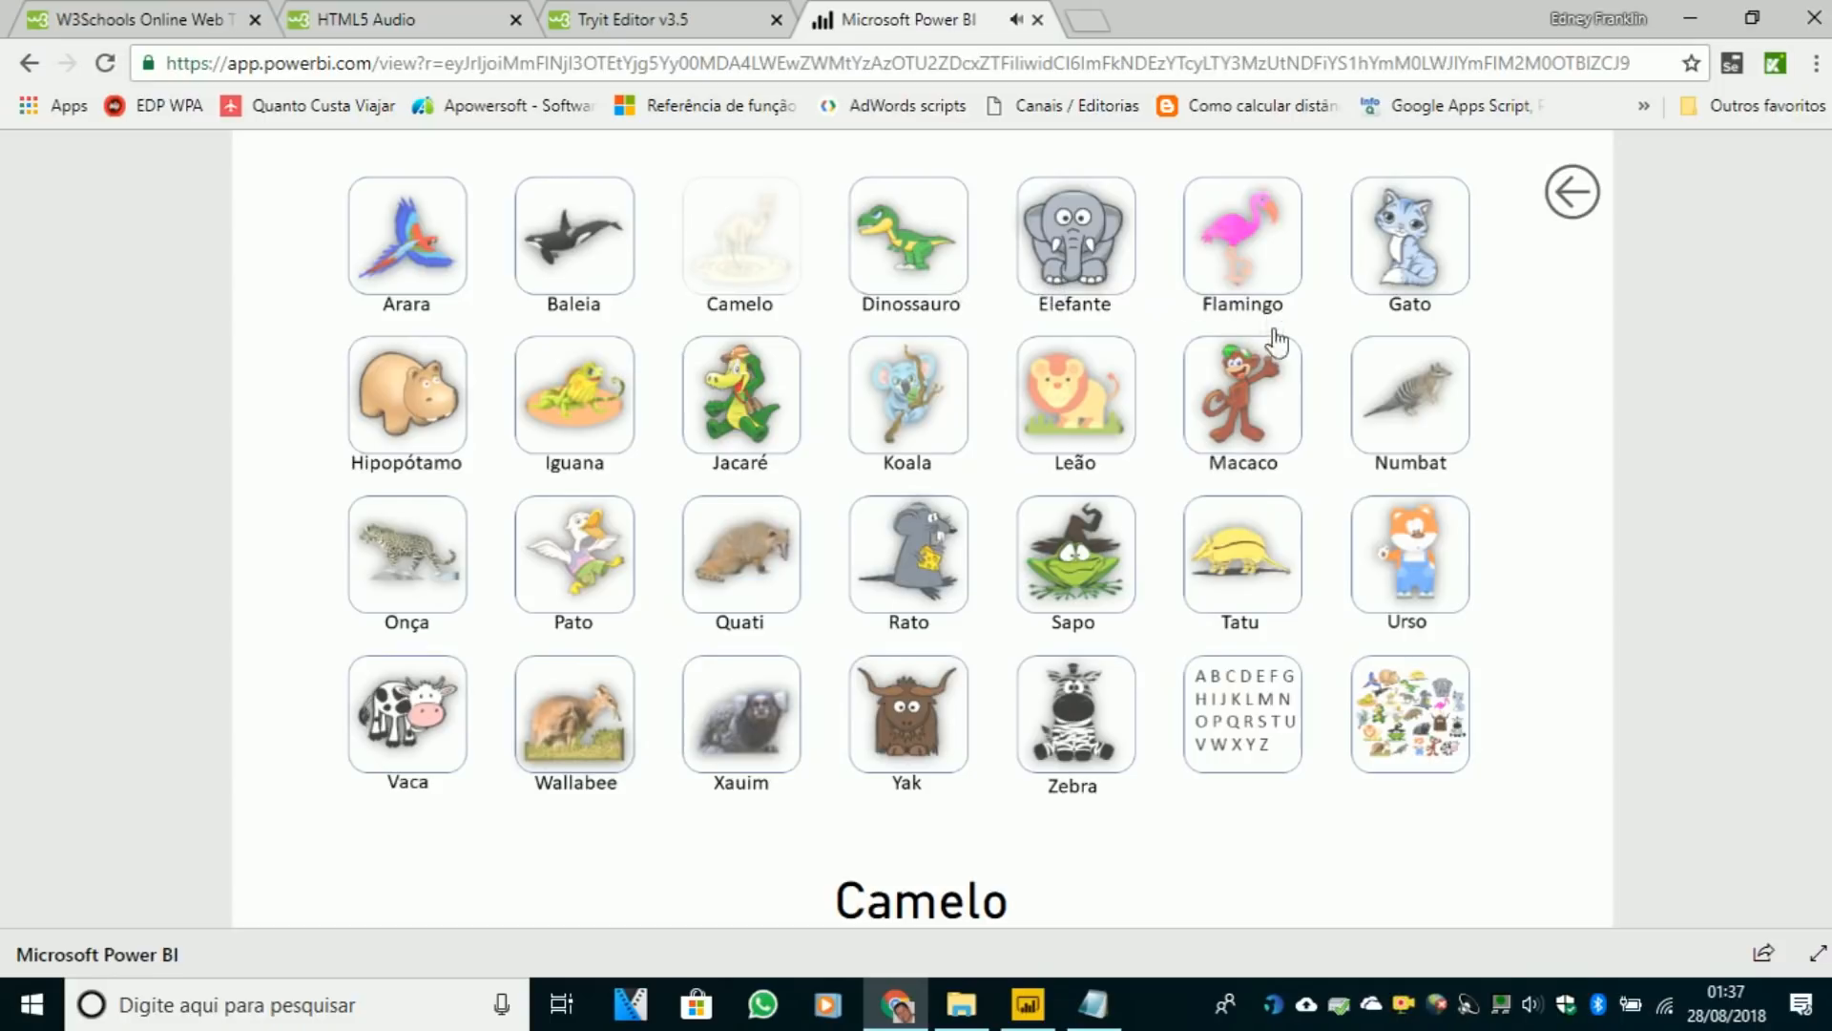
click(934, 428)
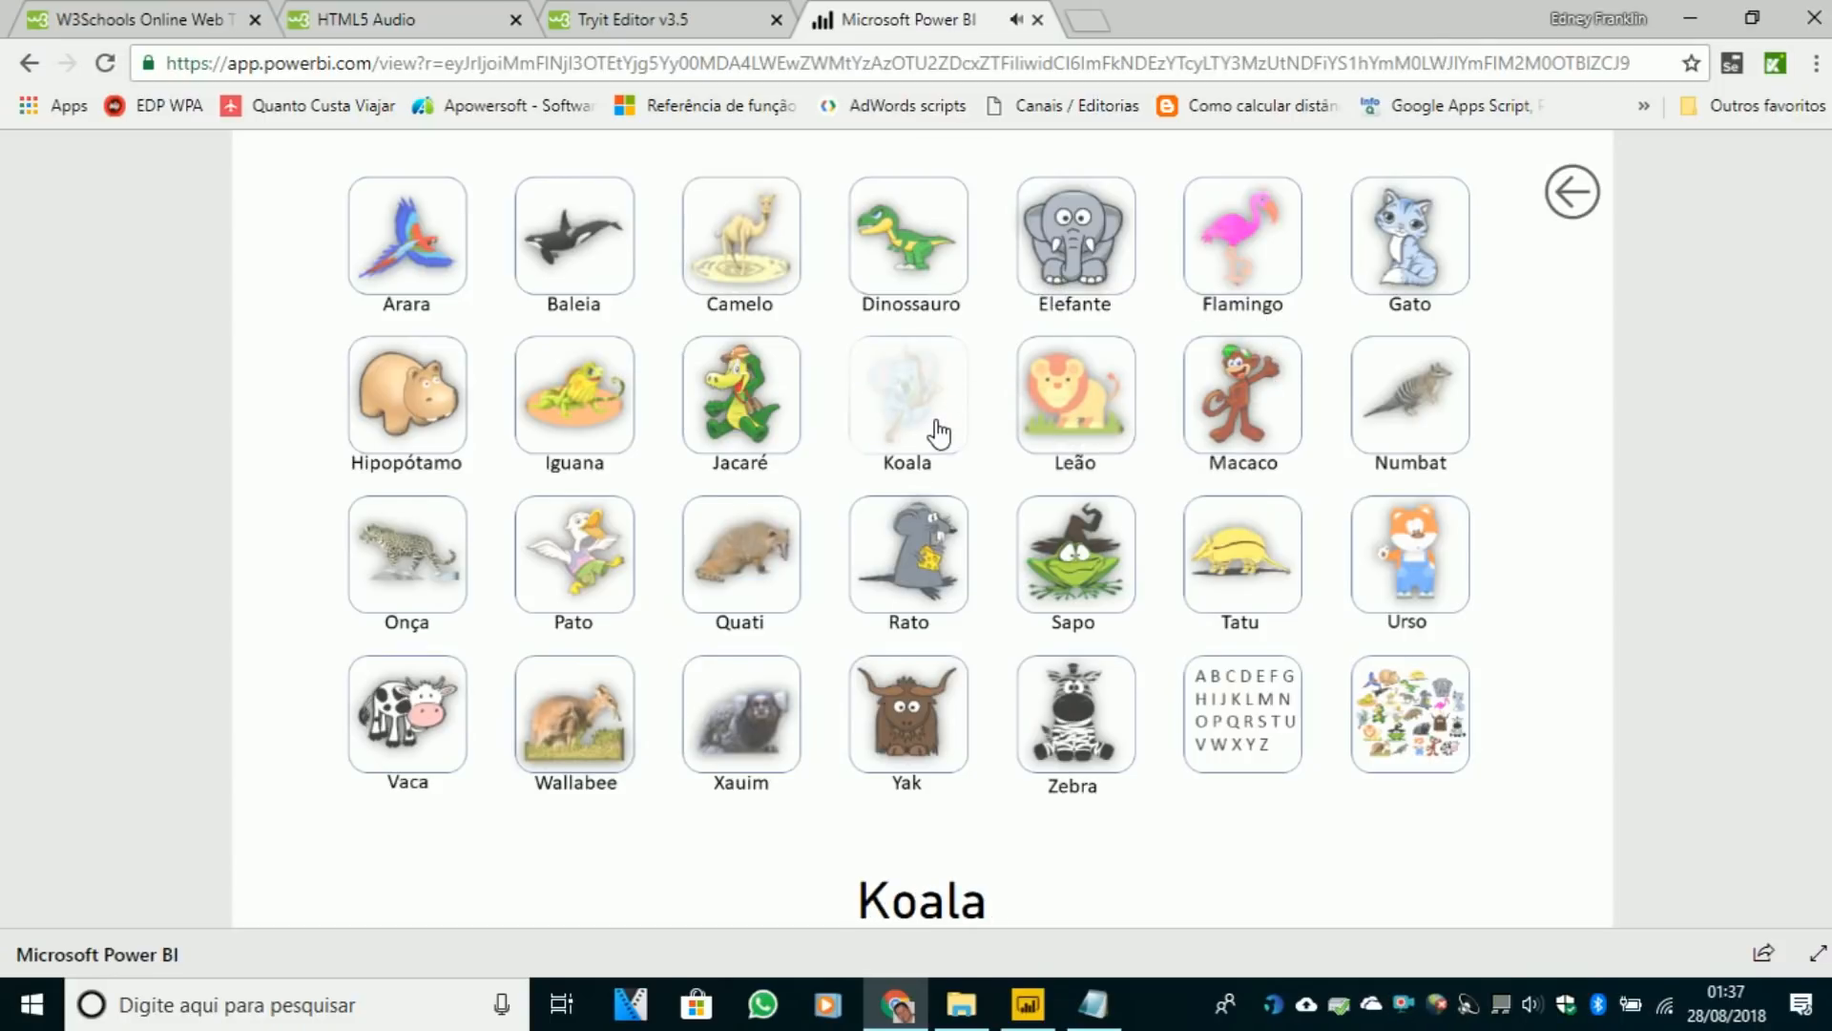
click(743, 425)
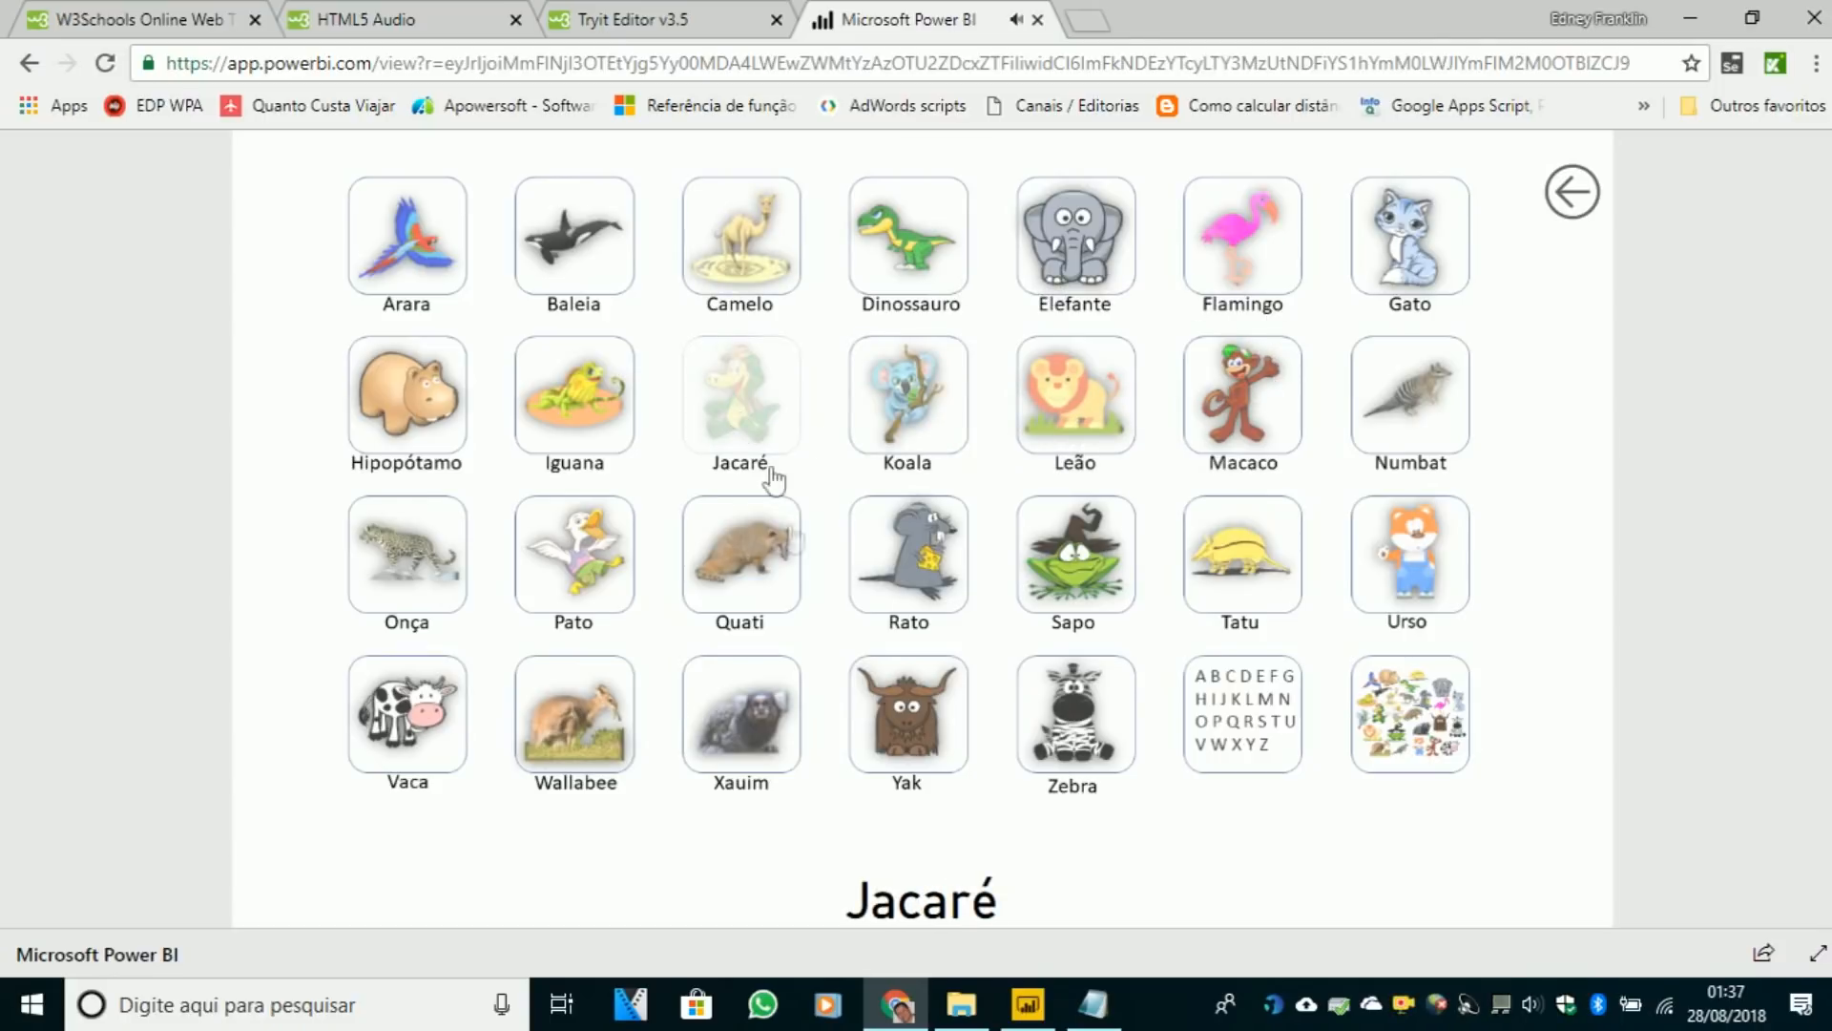
click(940, 606)
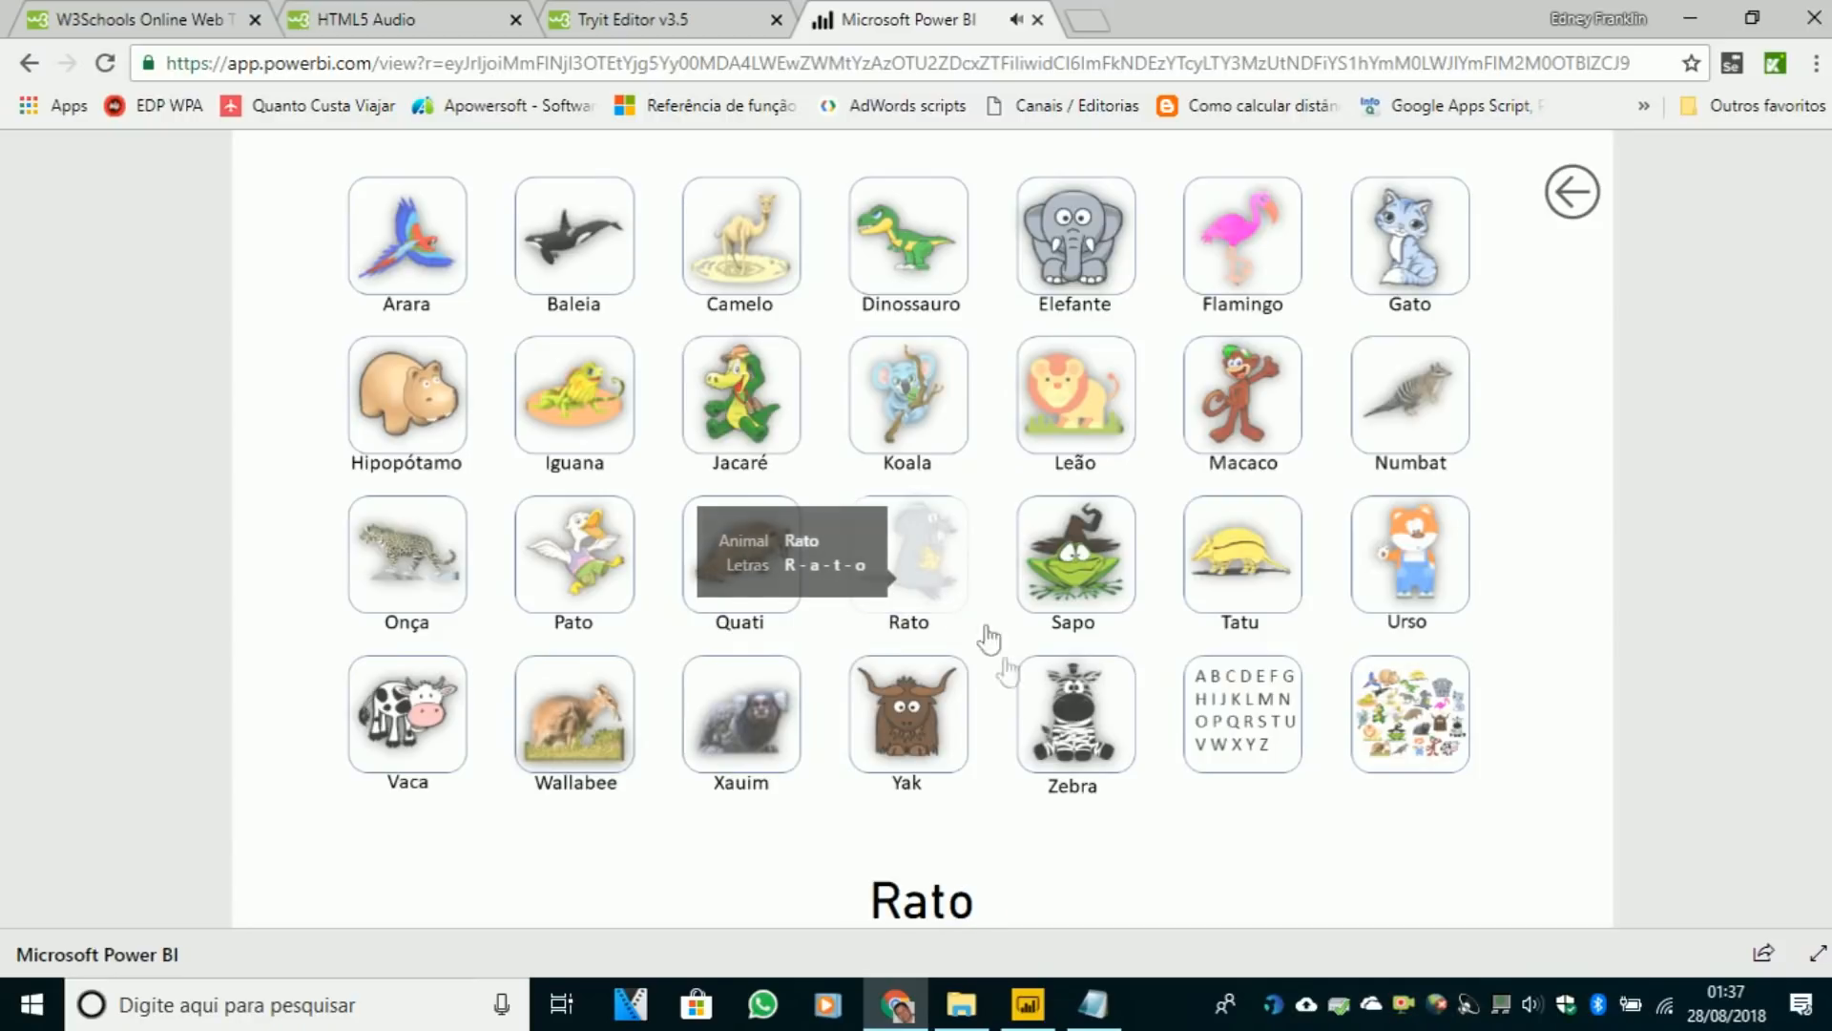
click(931, 734)
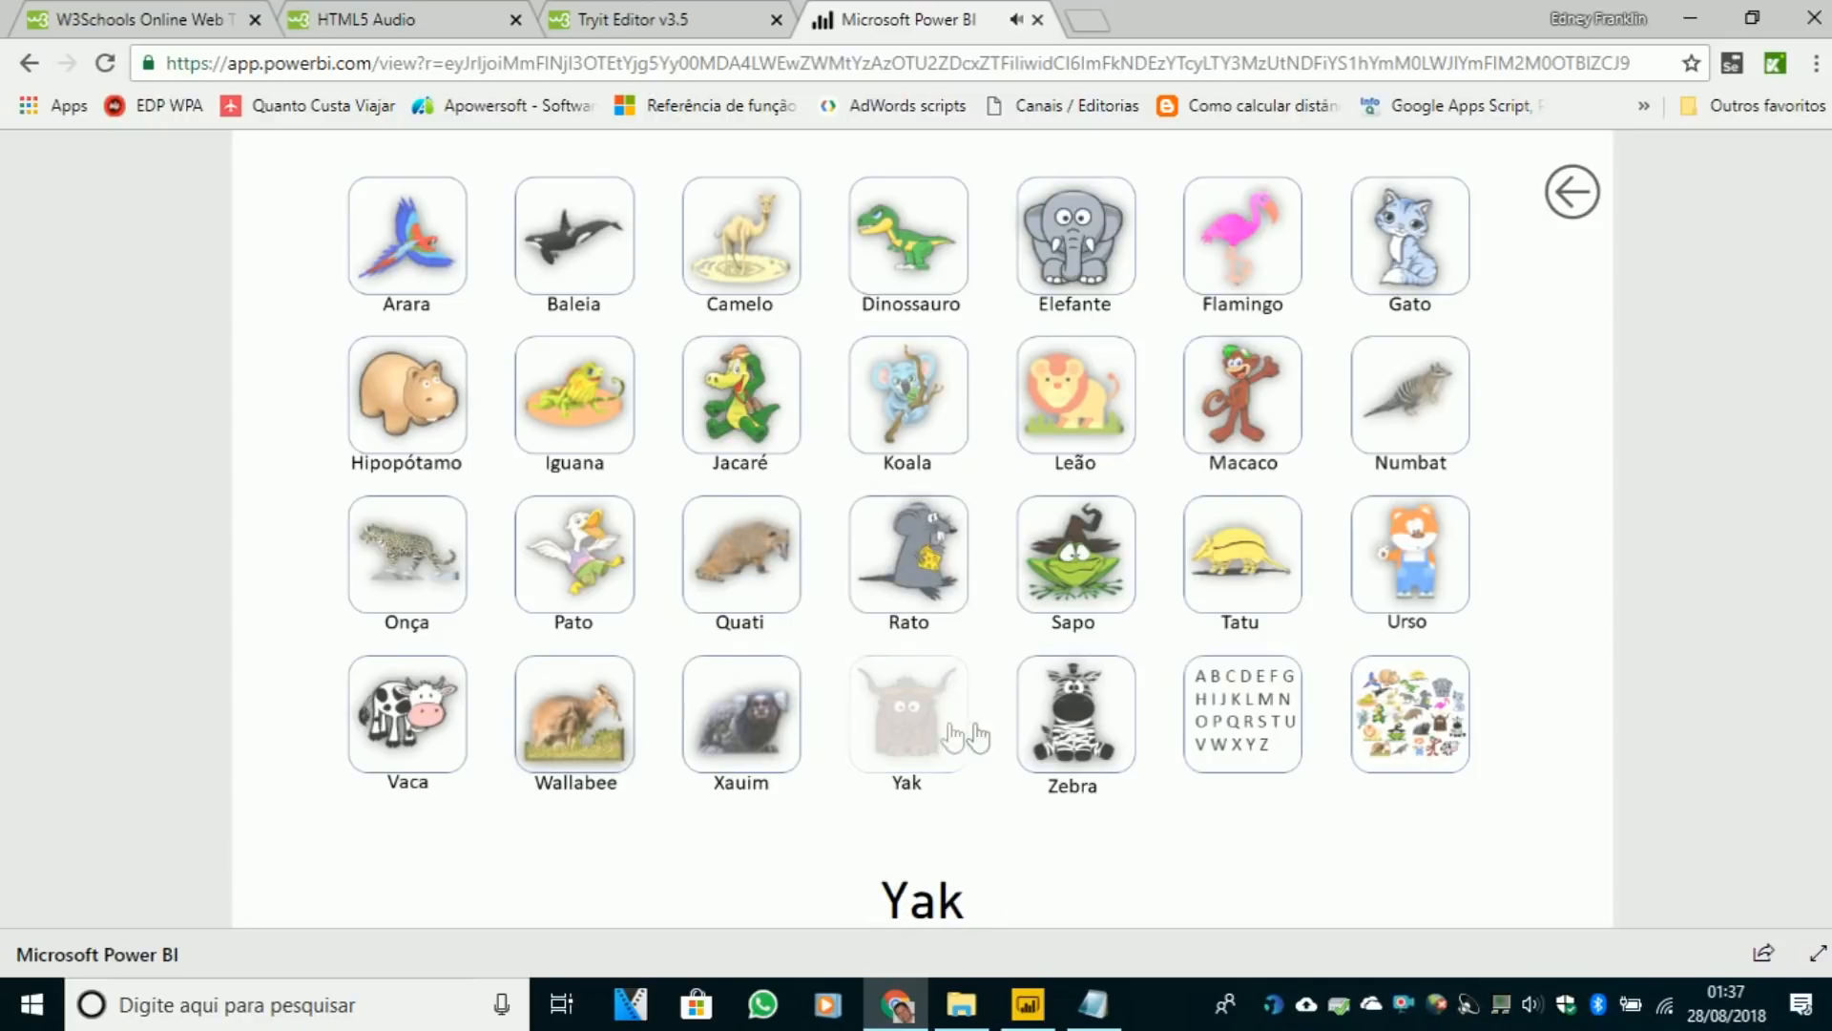
click(1077, 726)
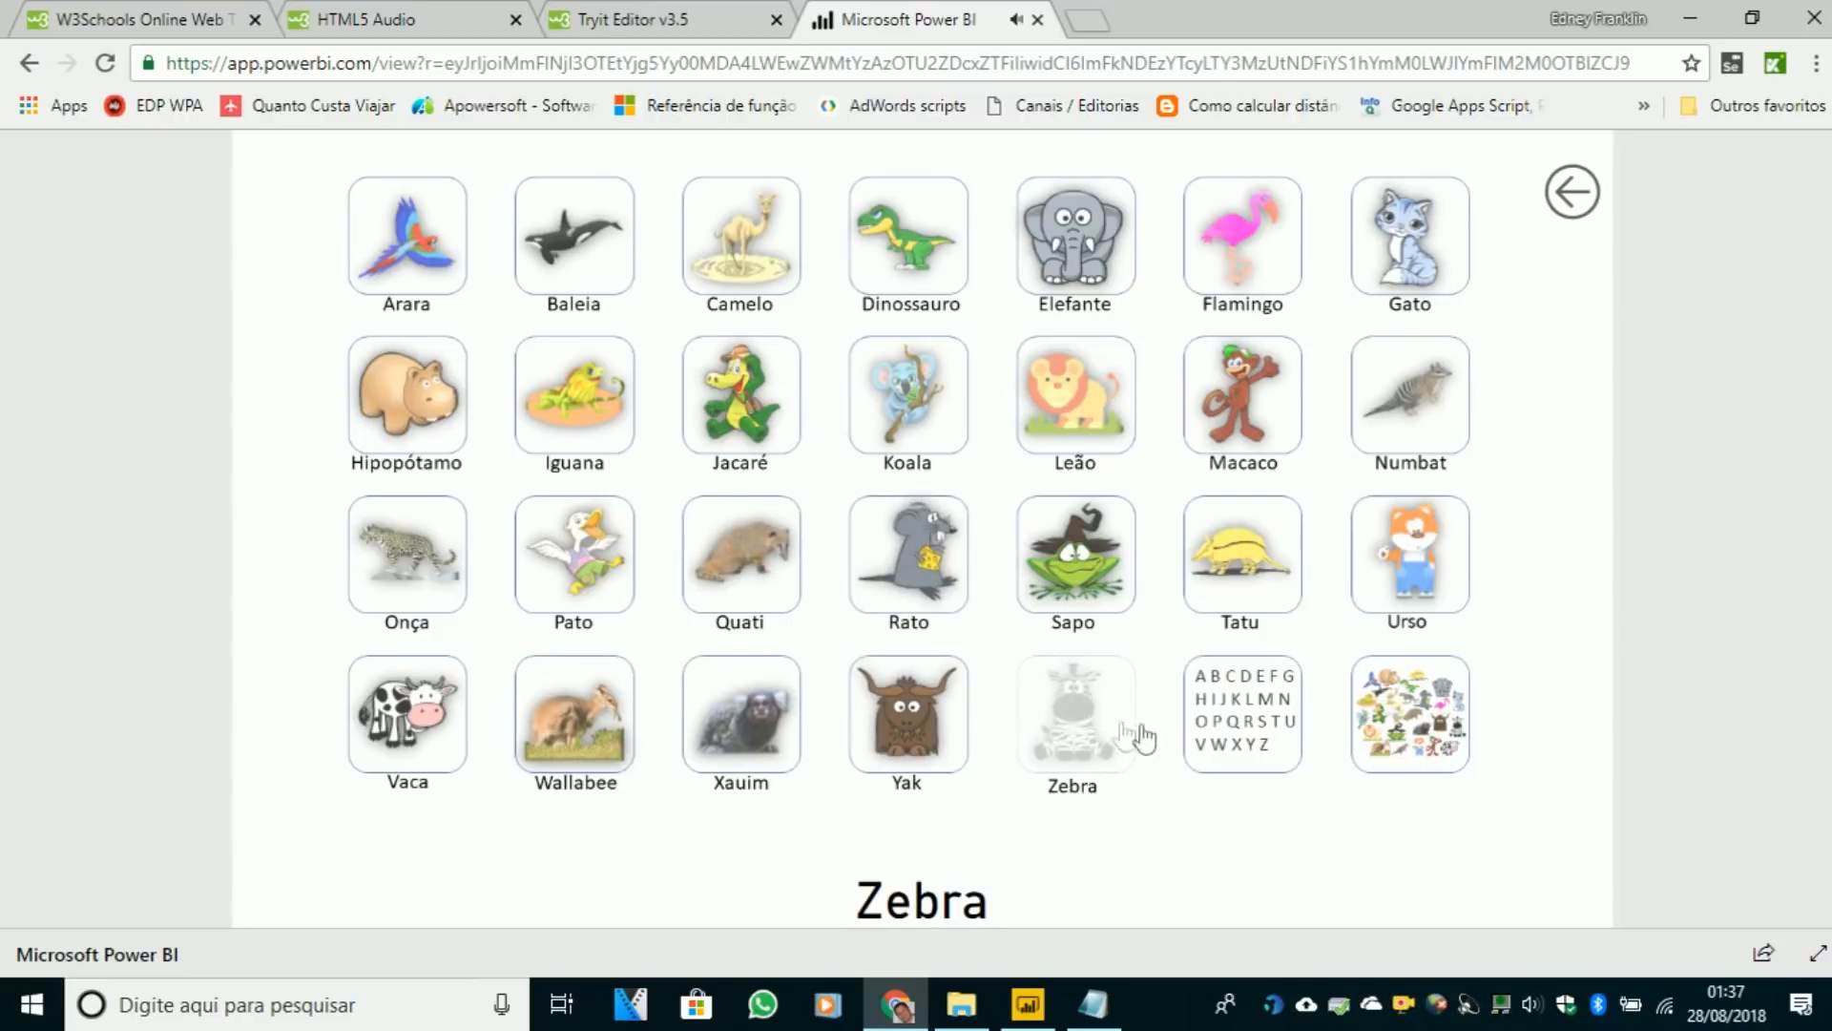
click(1263, 722)
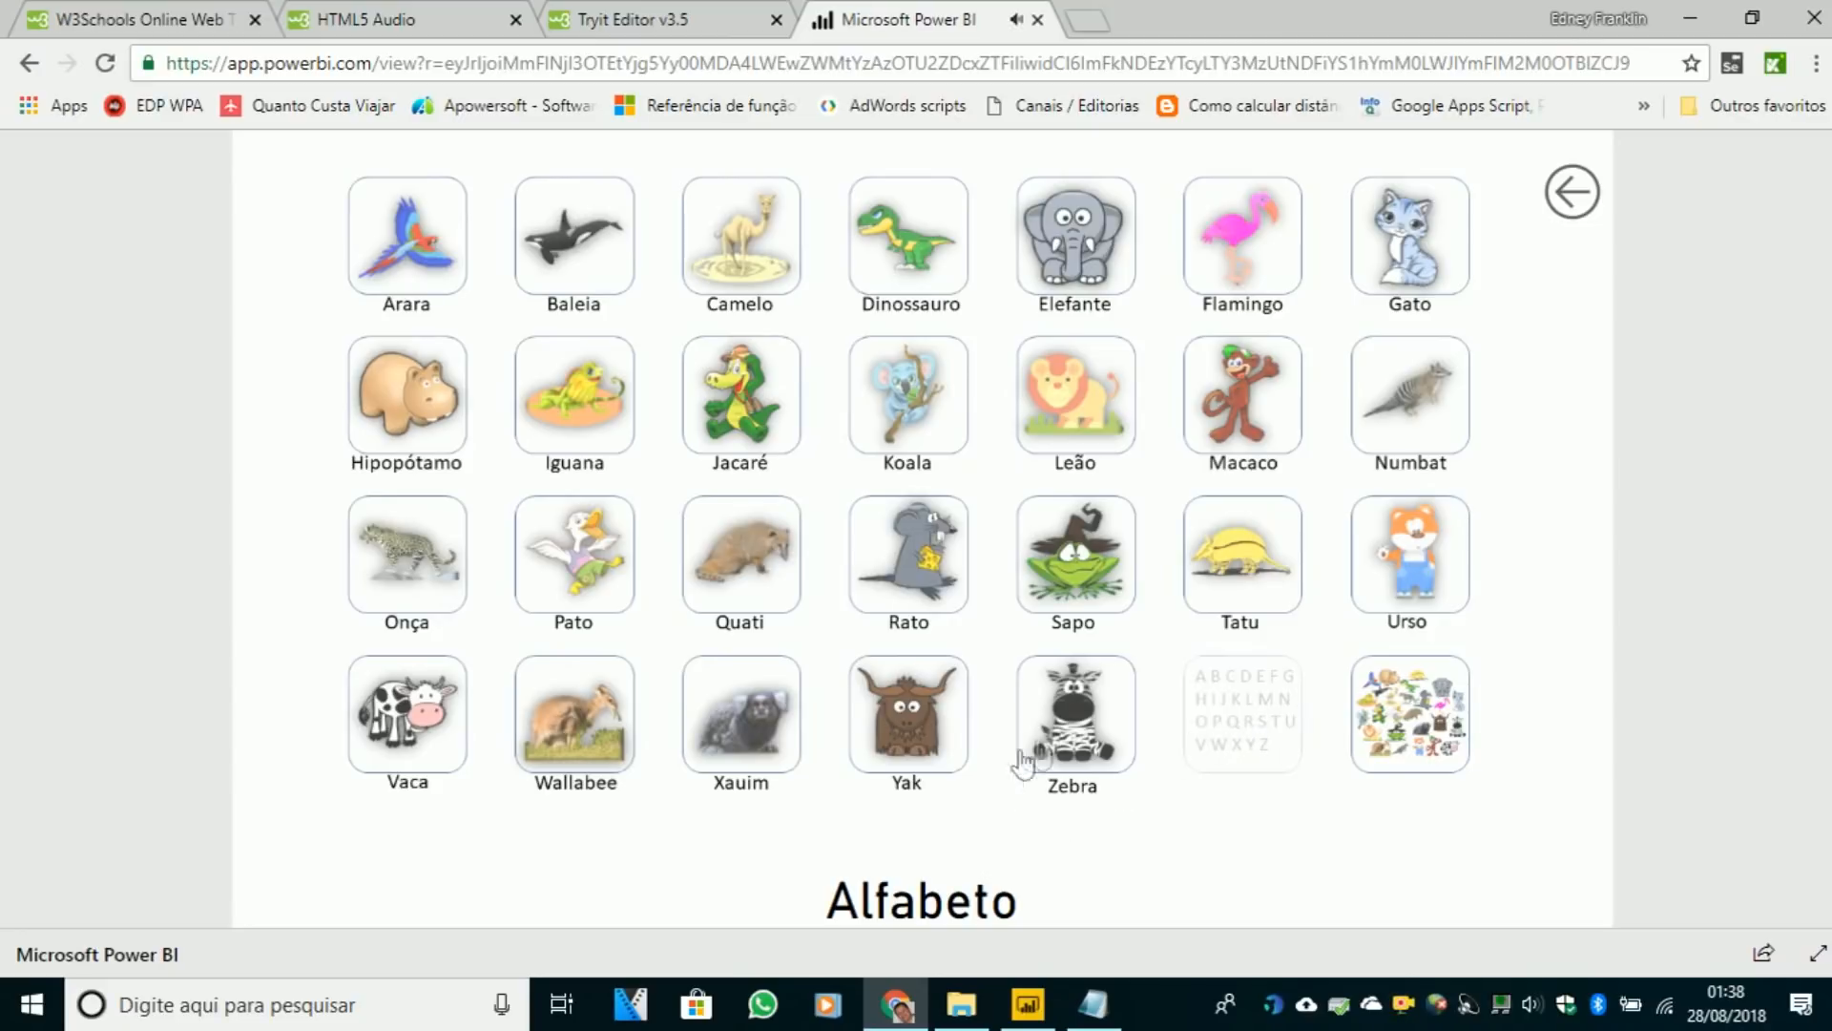
click(933, 737)
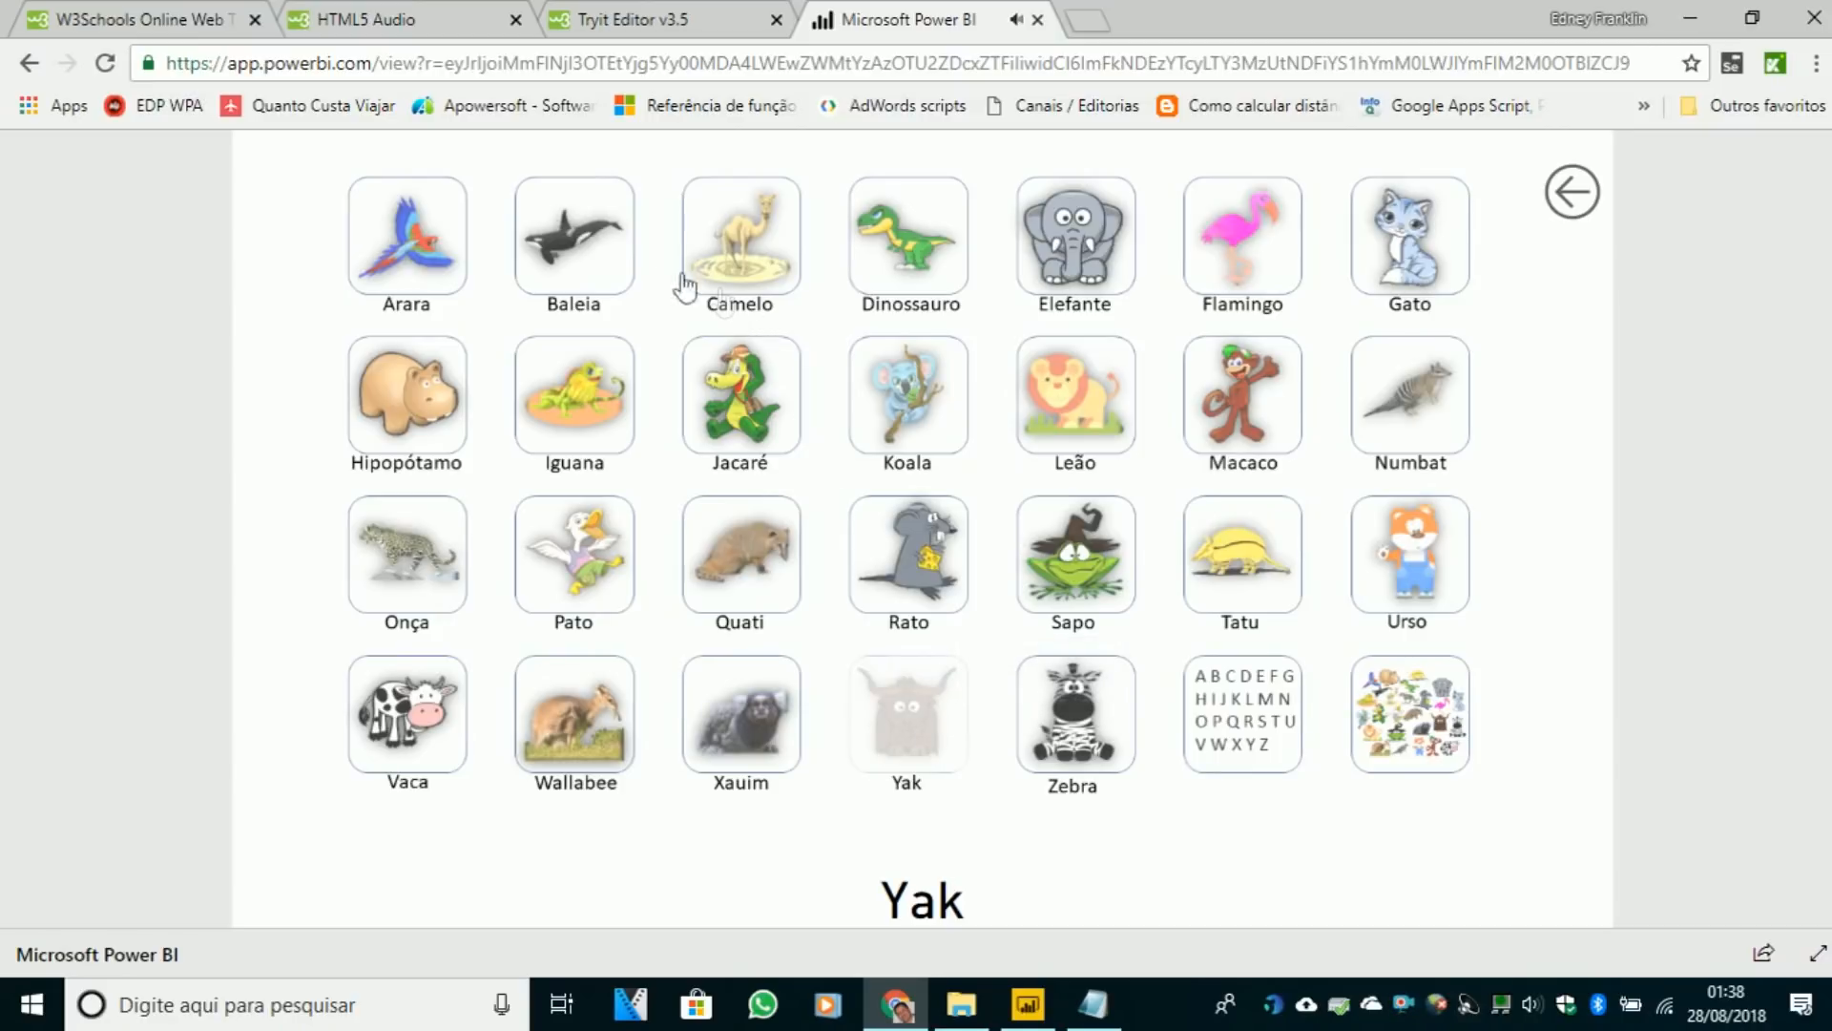
click(593, 258)
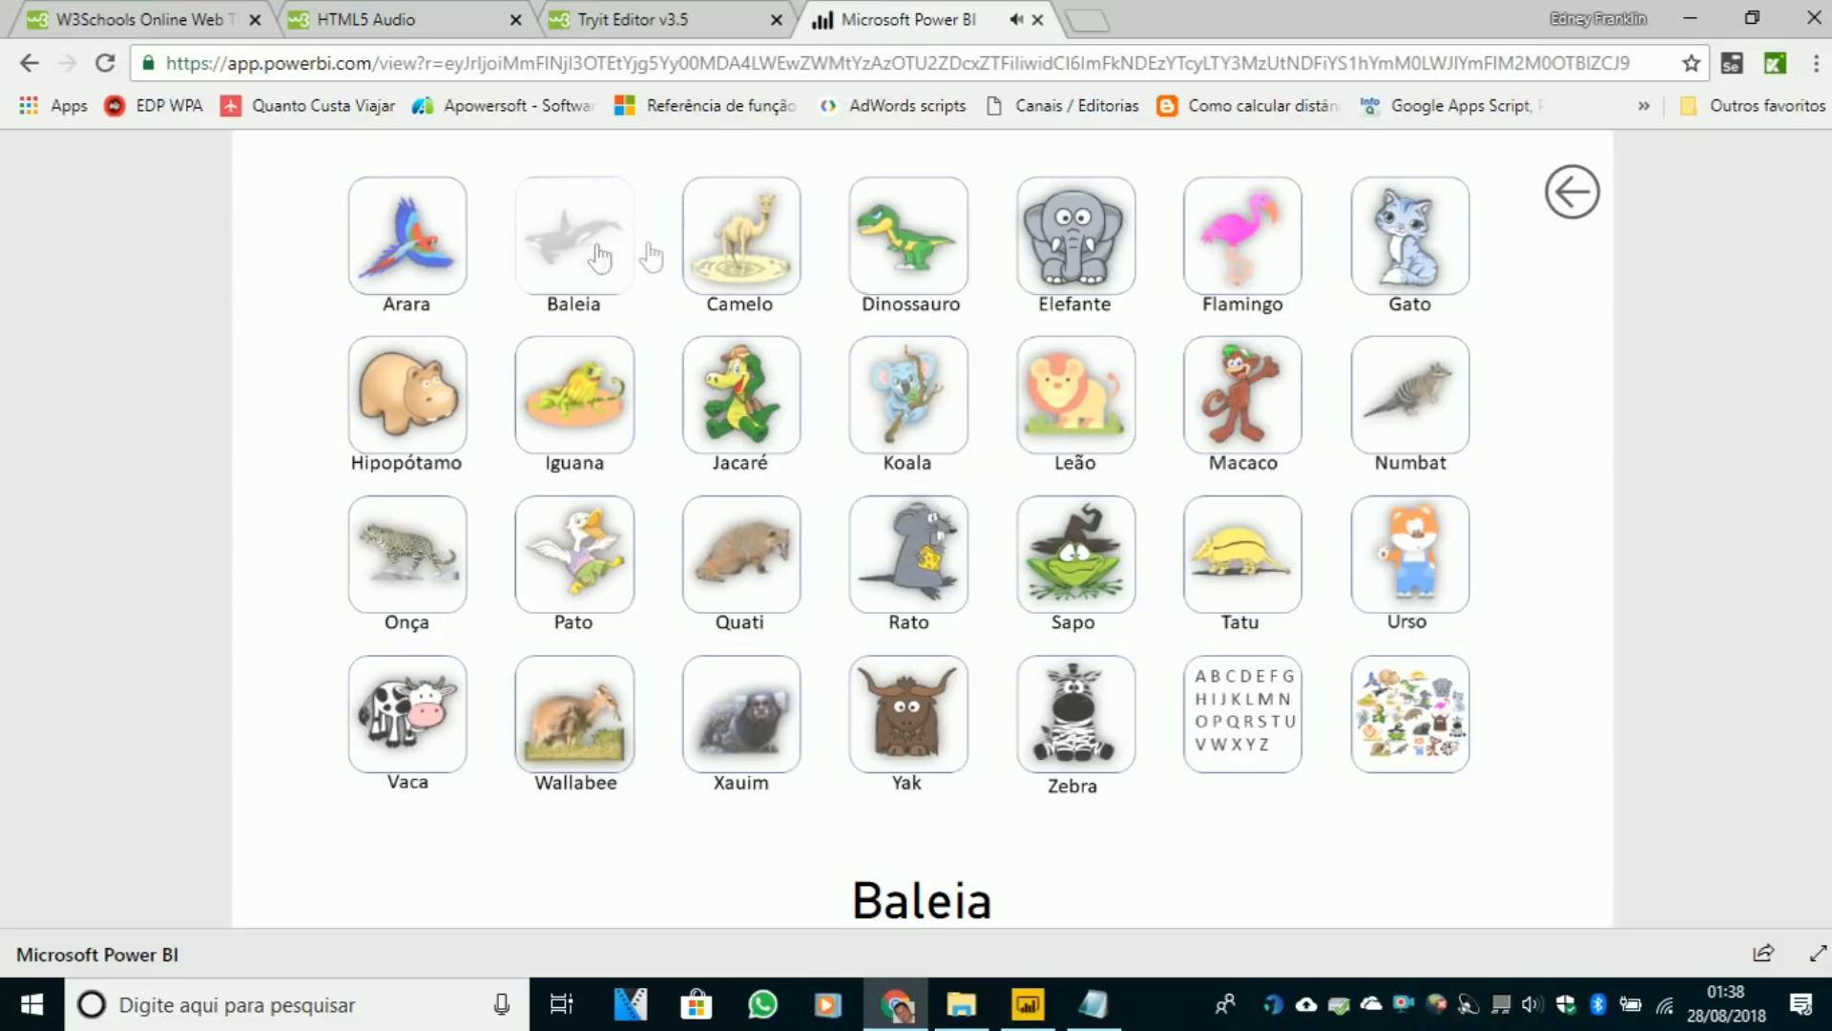
click(1574, 196)
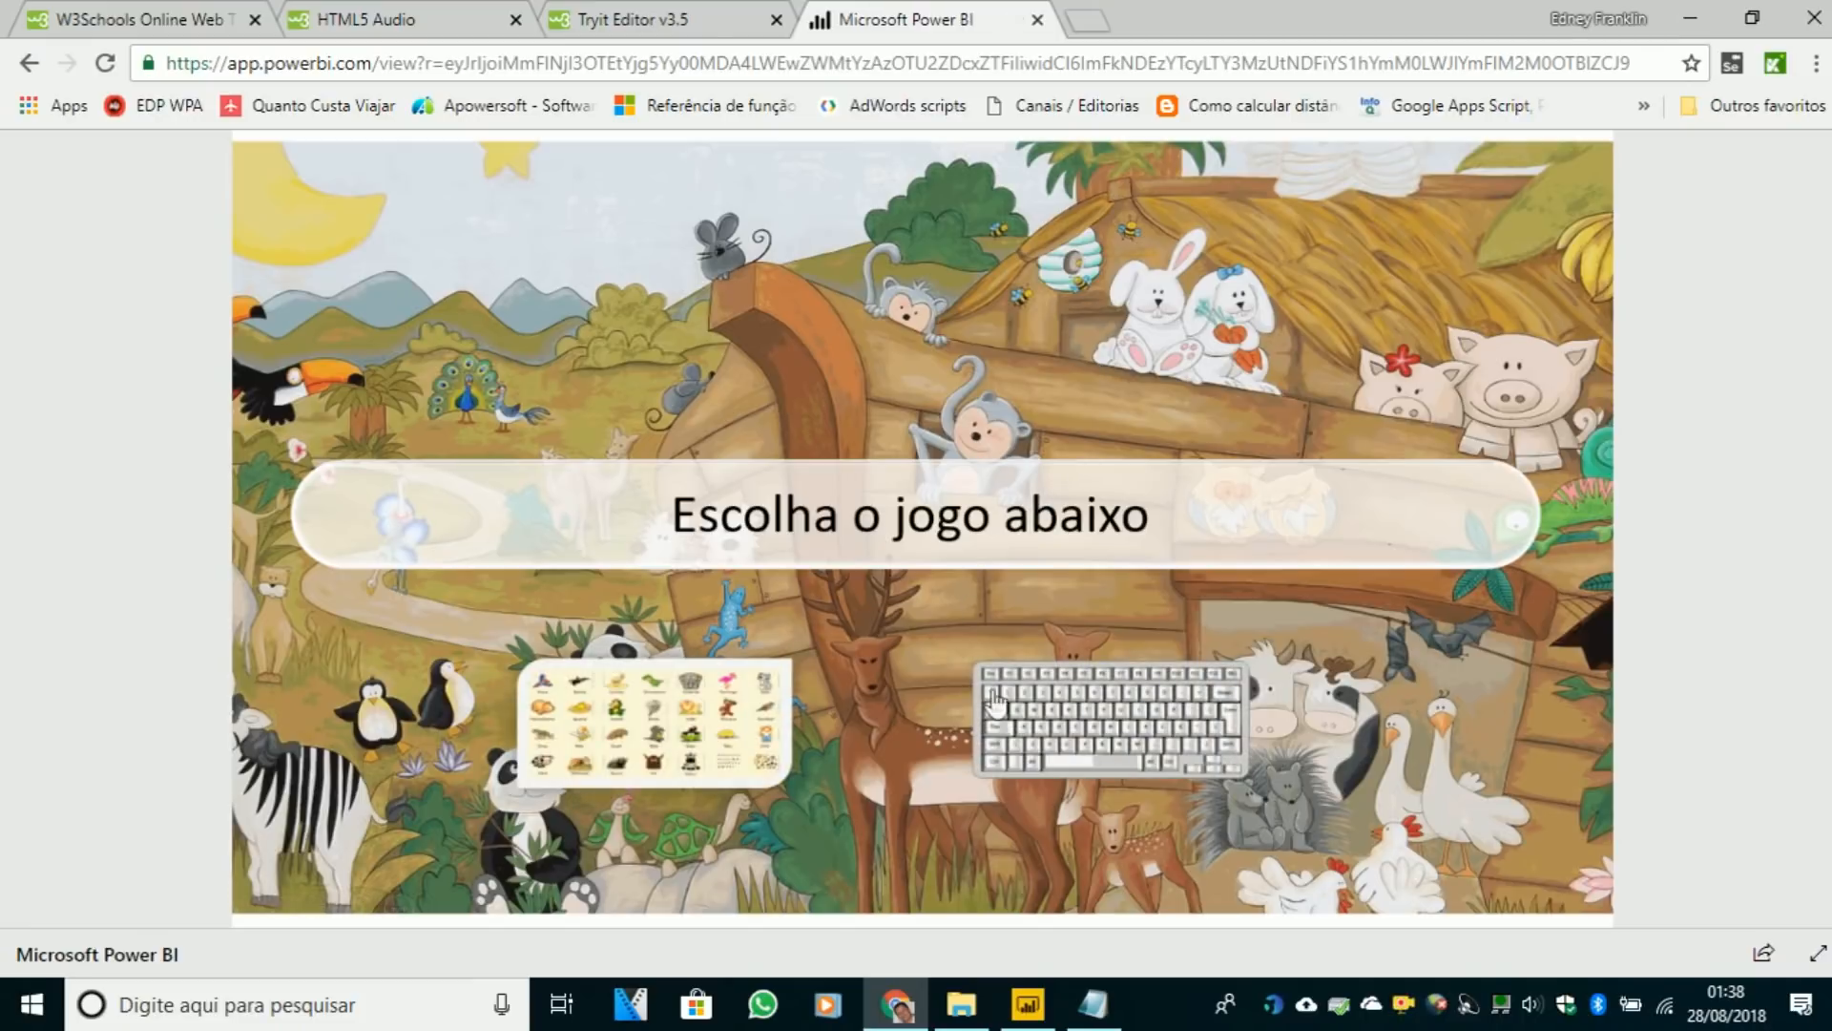
- Open the keyboard game and play the TAB, R and P keys
click(1112, 723)
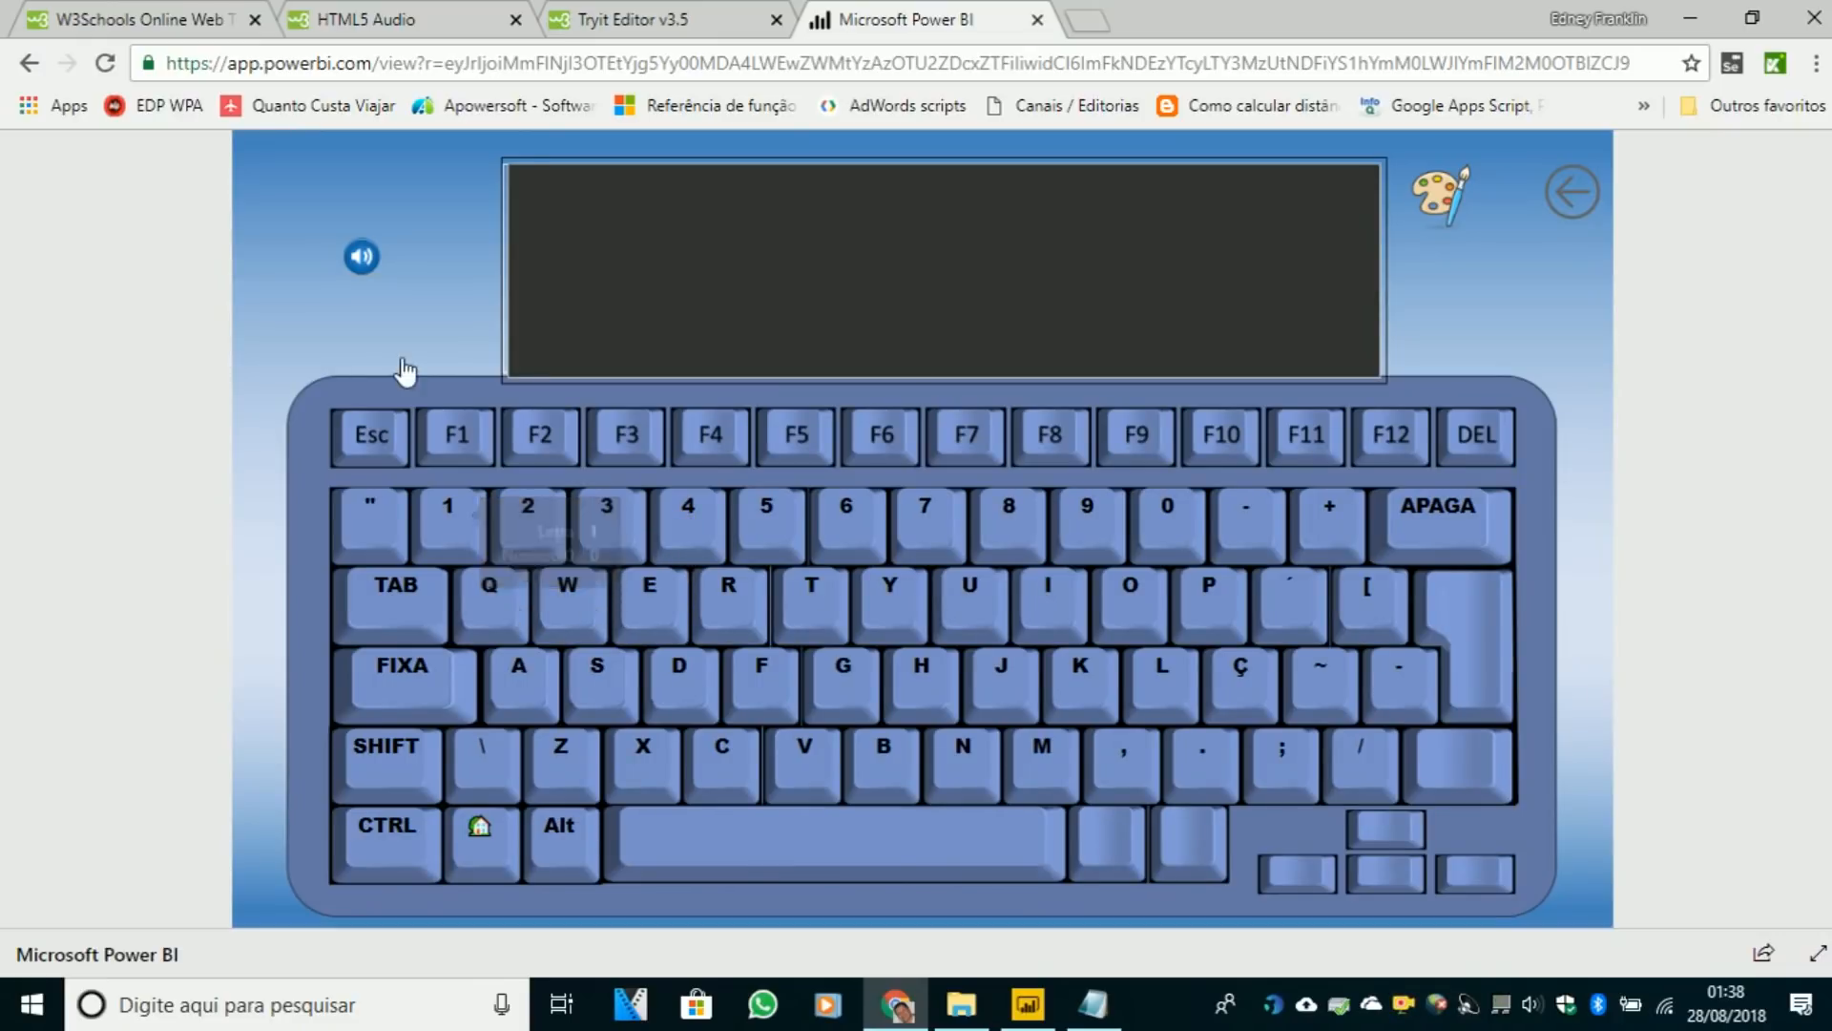
click(405, 628)
click(729, 615)
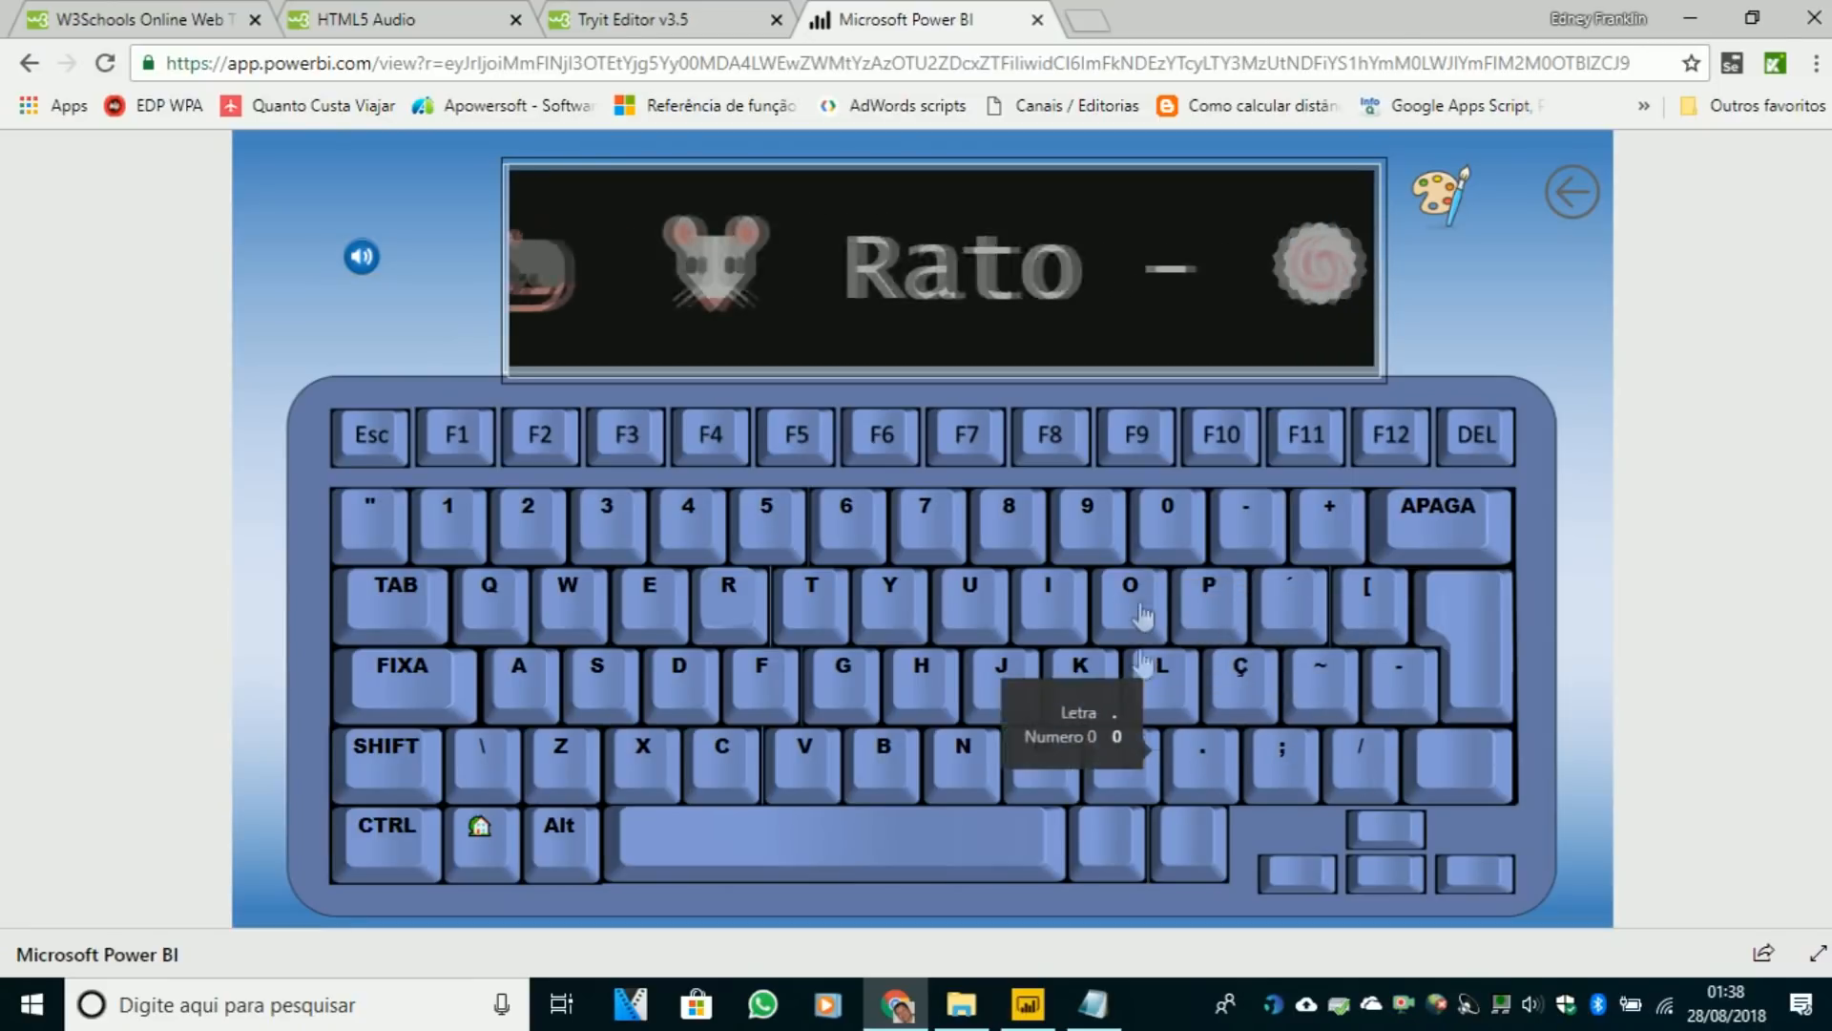
click(1222, 601)
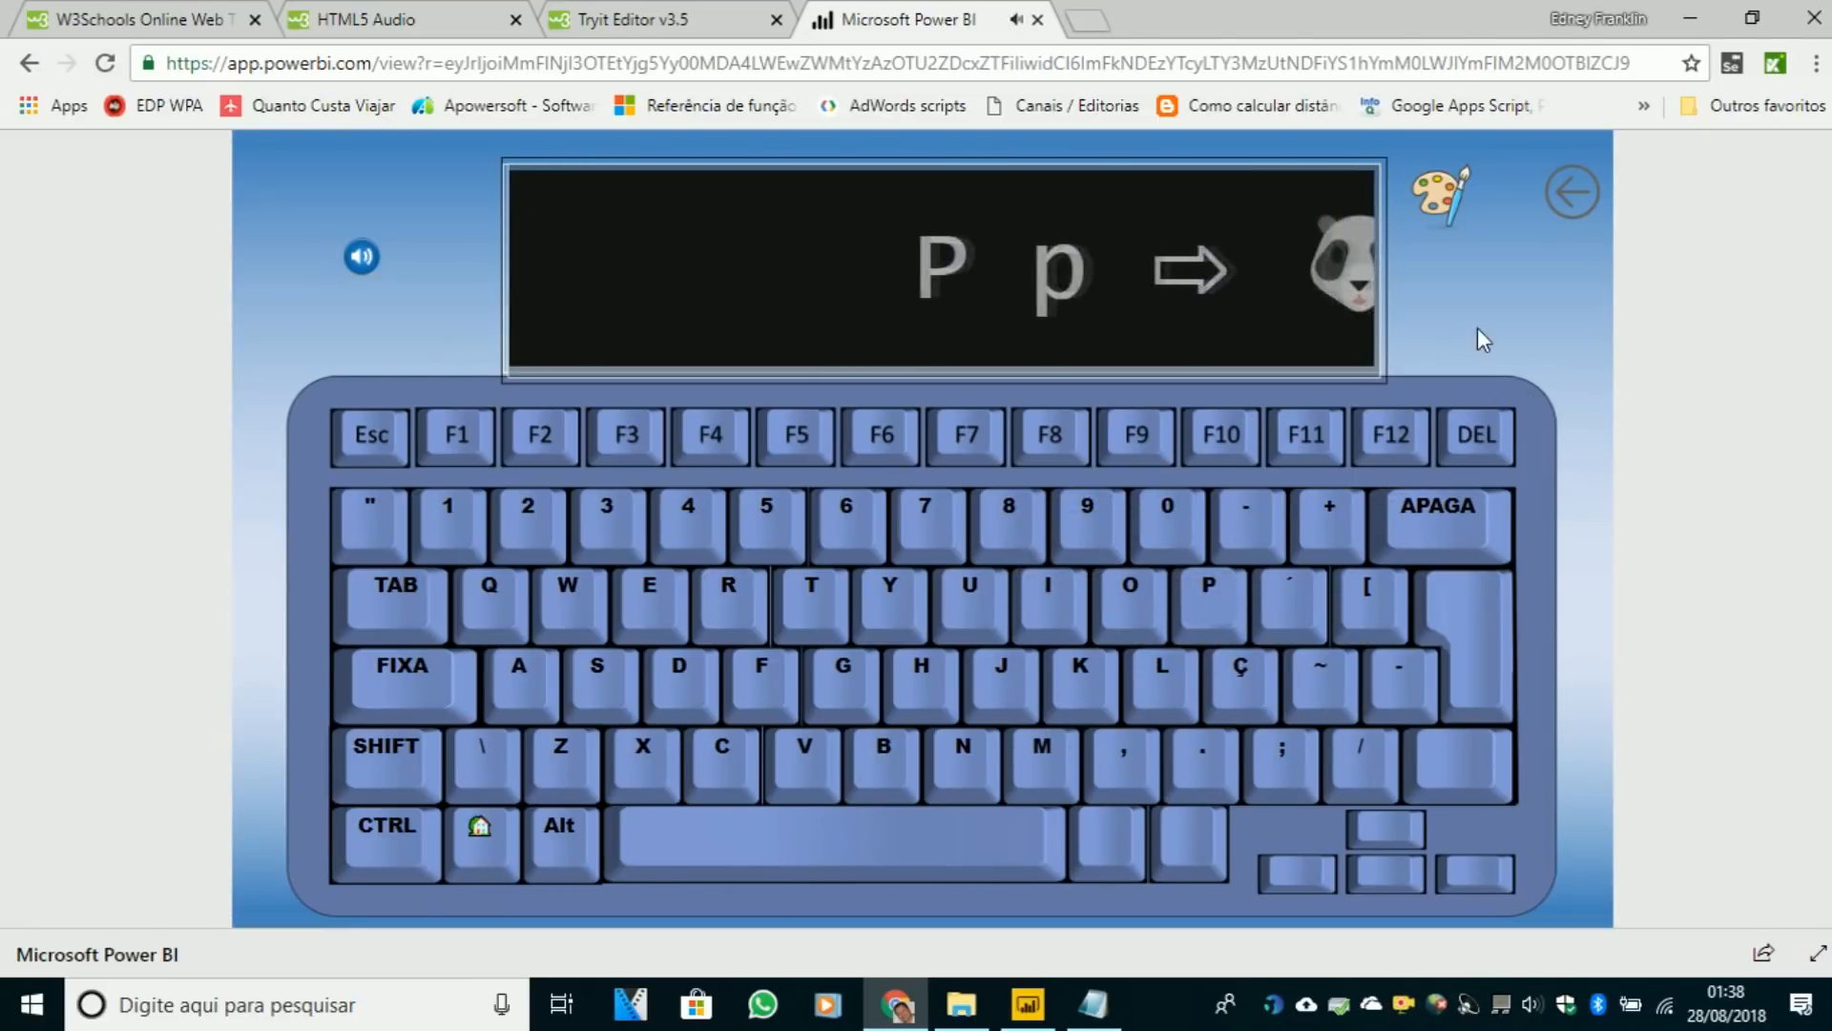
- Switch the keyboard to the pink theme, then play P, J and 5
click(1450, 206)
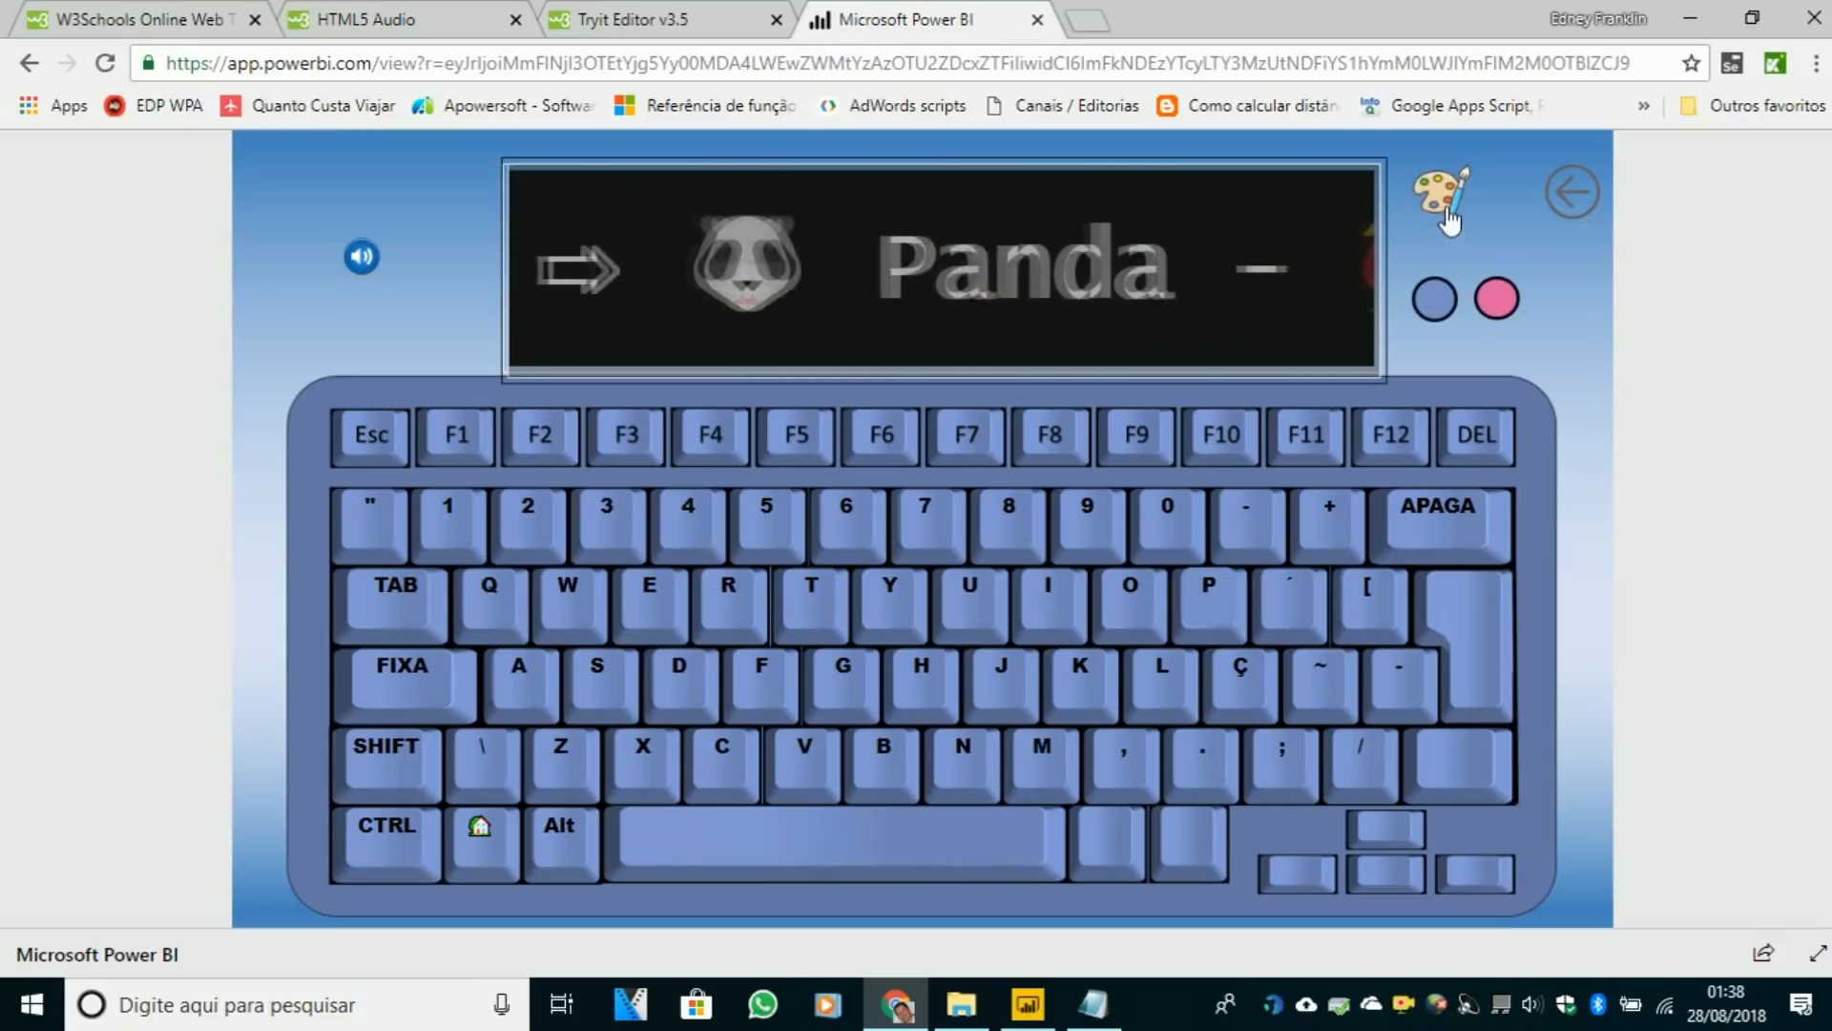
click(1498, 300)
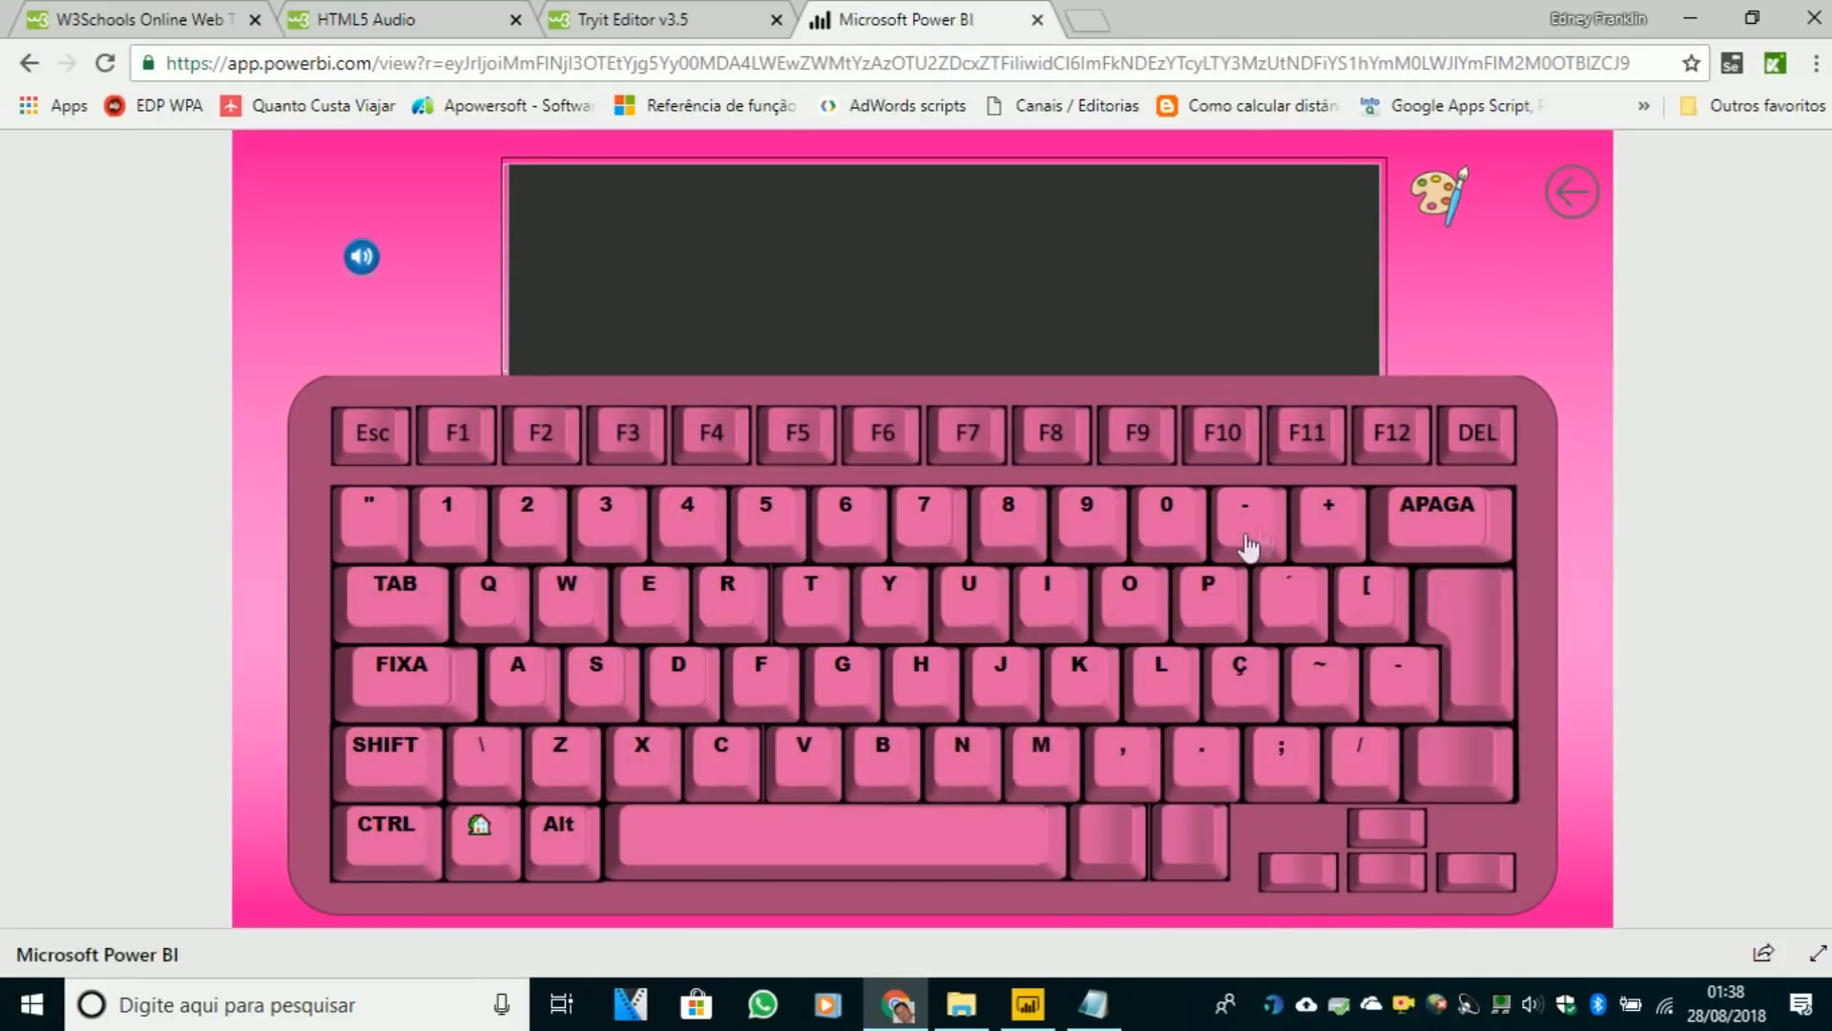
click(1209, 590)
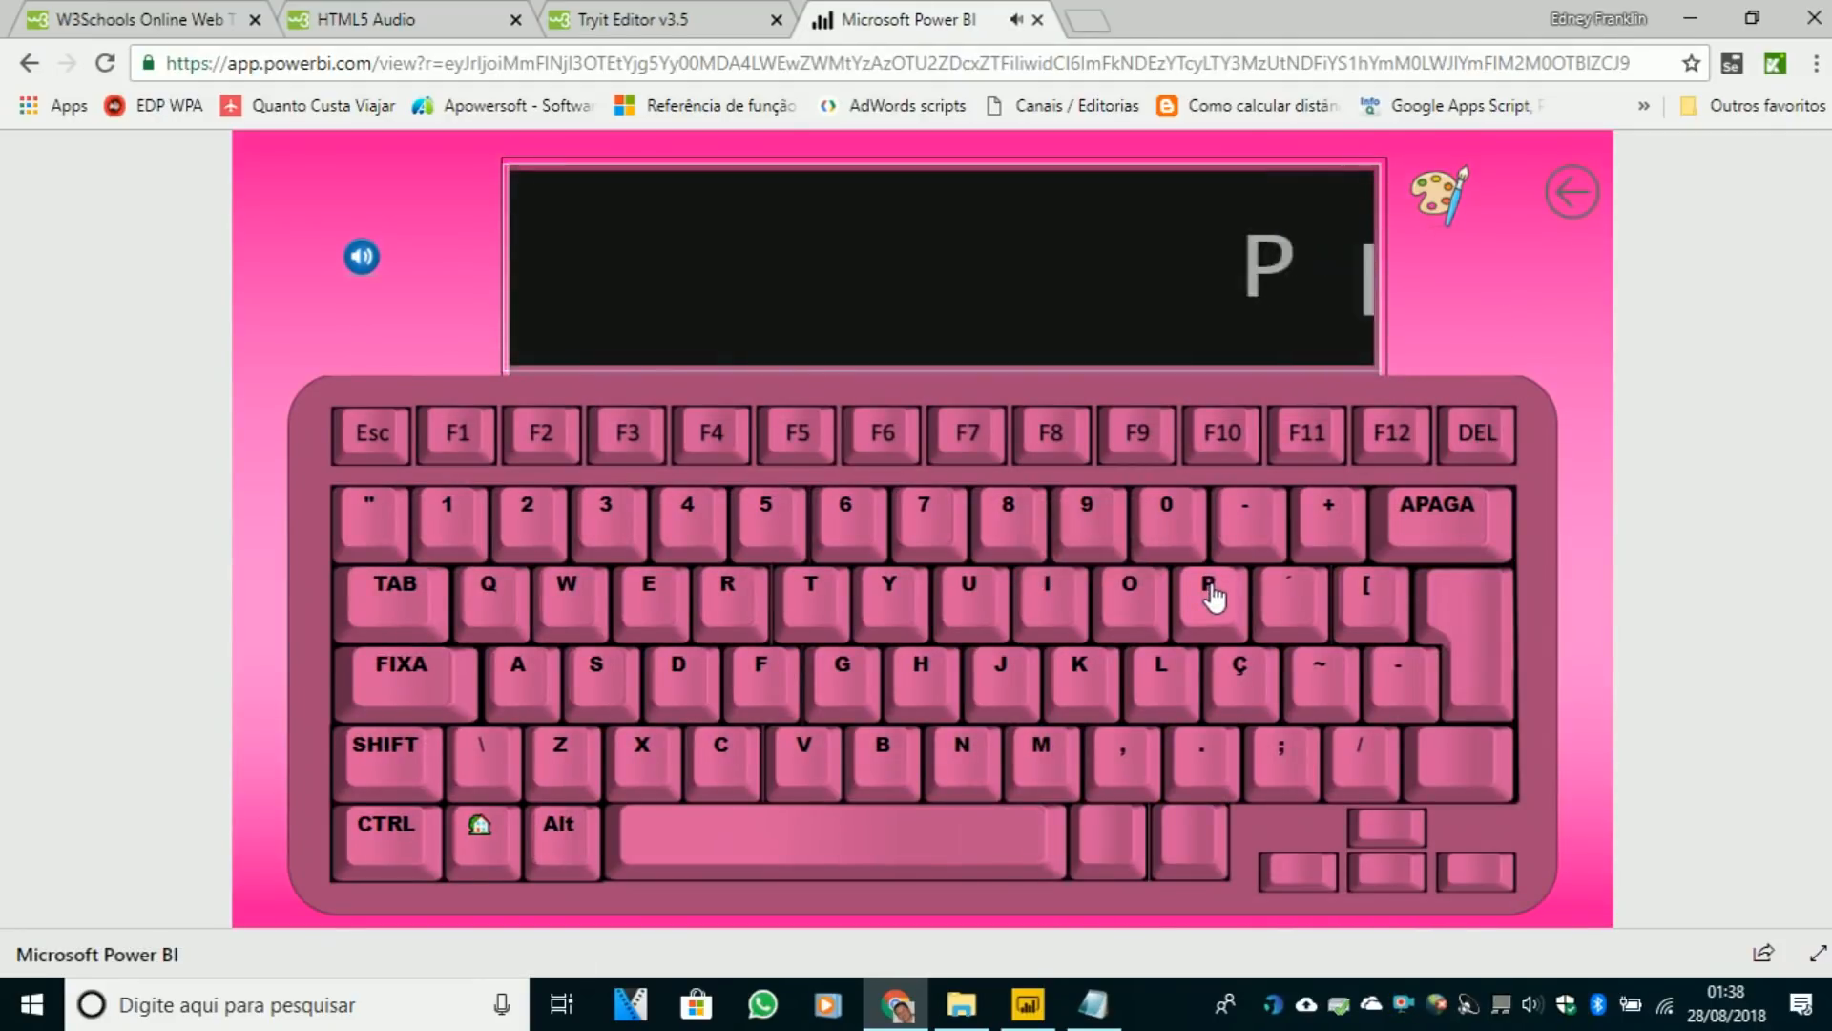
click(1006, 700)
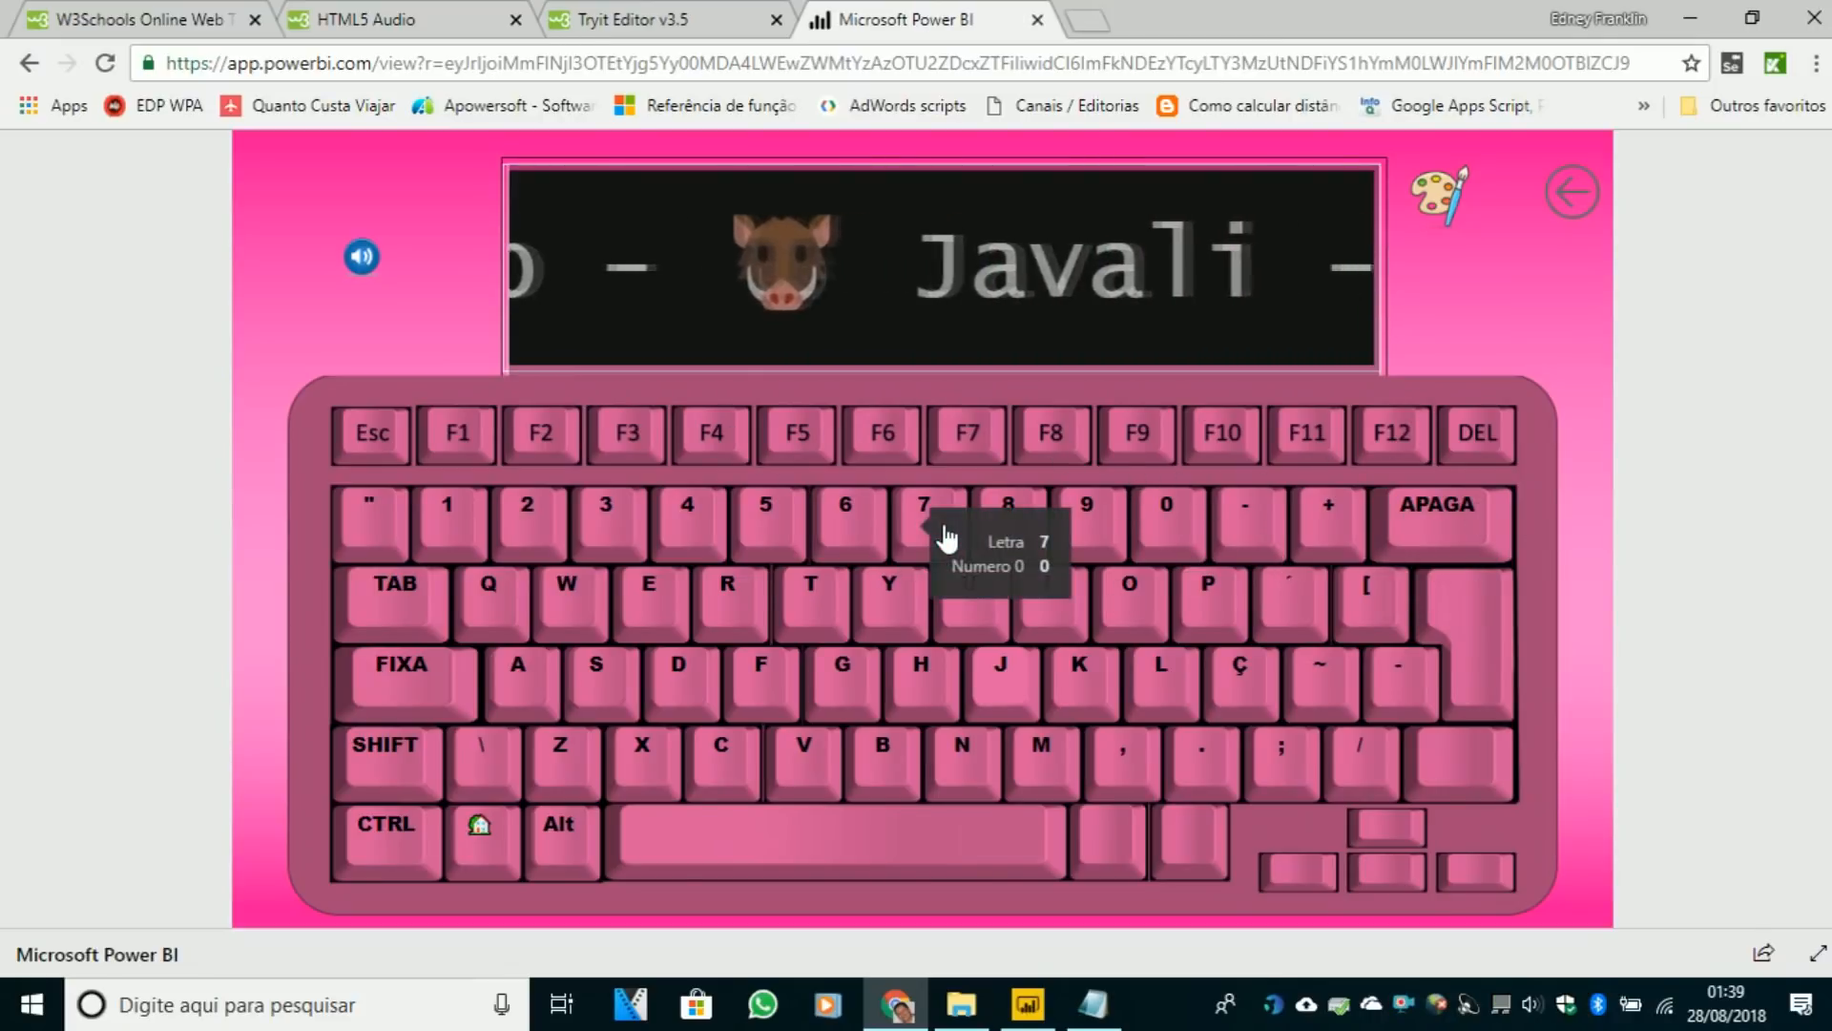
click(785, 524)
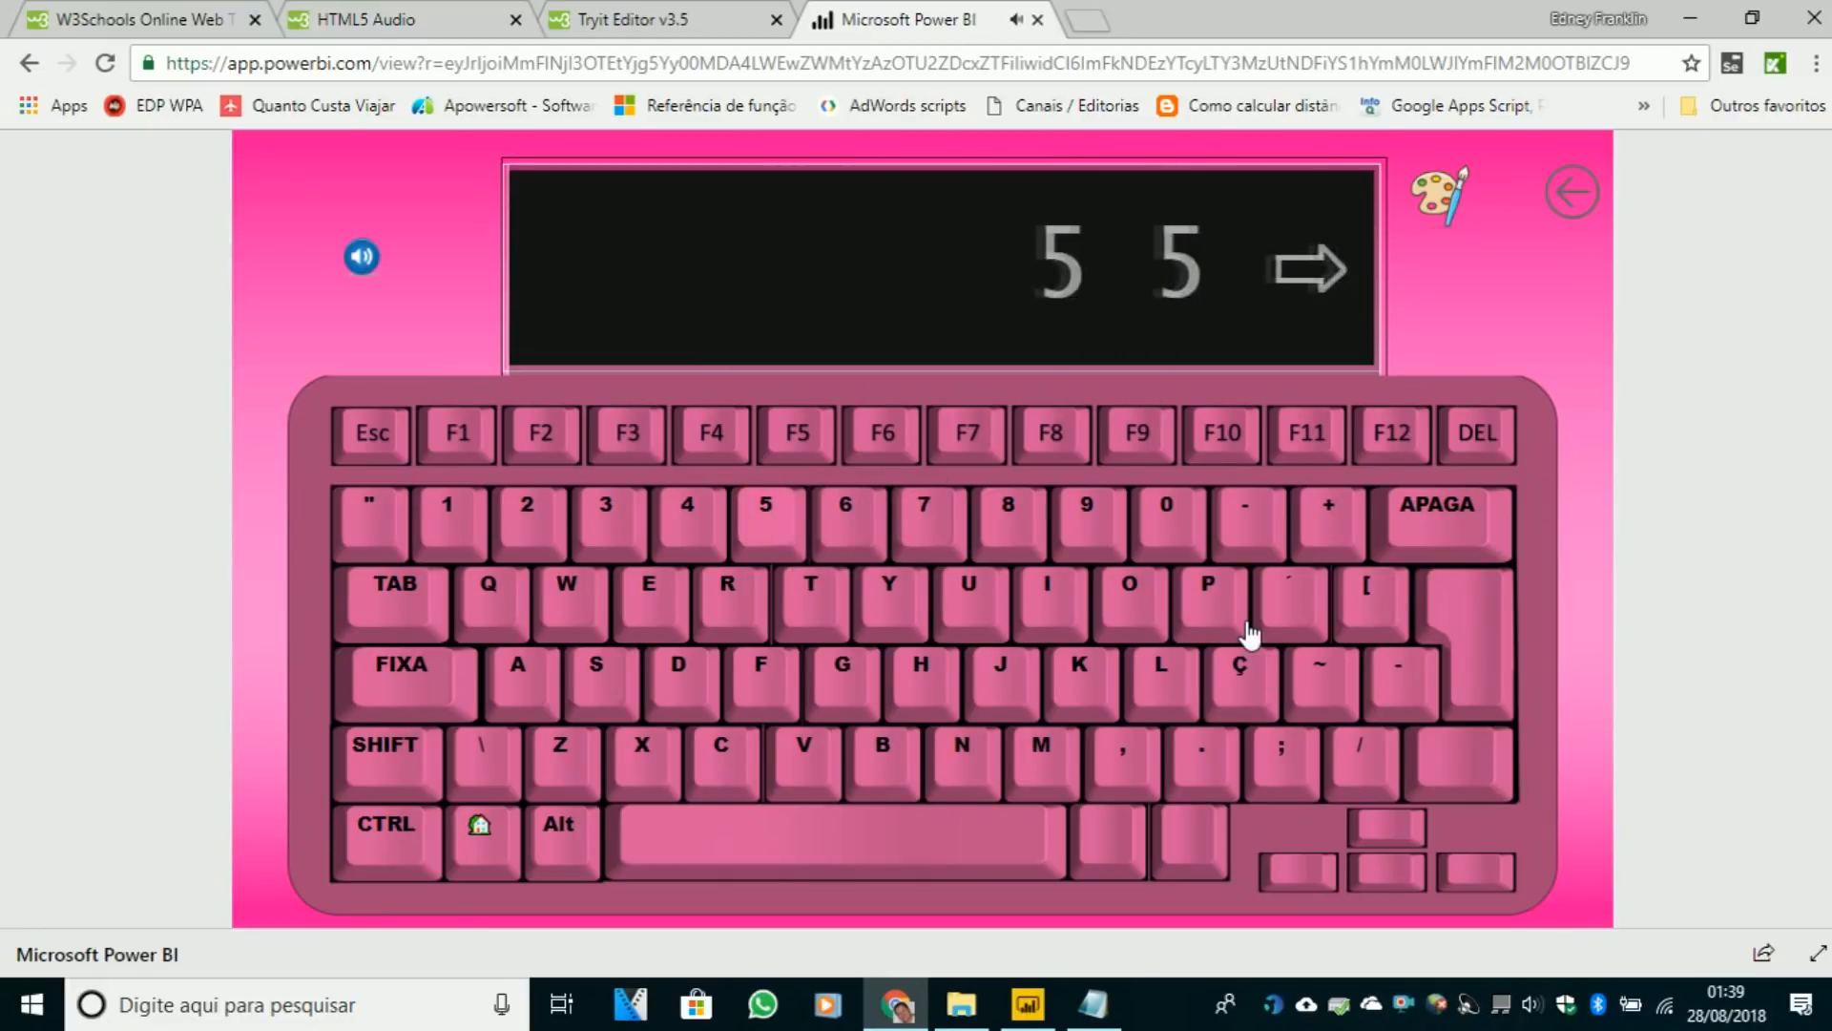